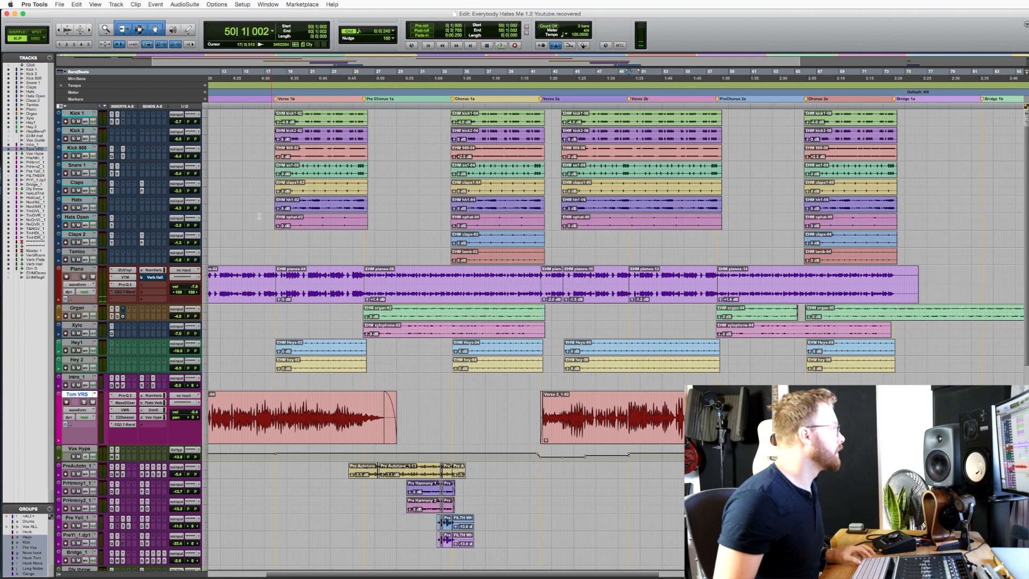
Step: Look over the session's drum, instrument and vocal tracks and return the playback position to the song start
{"action": "scroll", "coordinate": [286, 253], "scroll_direction": "up", "scroll_amount": 10}
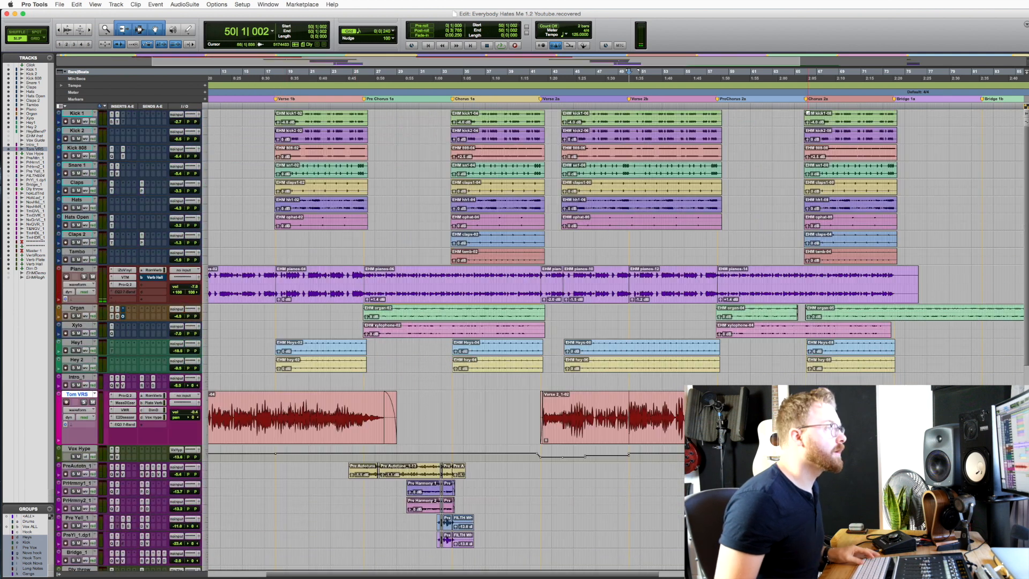
{"action": "scroll", "coordinate": [557, 324], "scroll_direction": "down", "scroll_amount": 3}
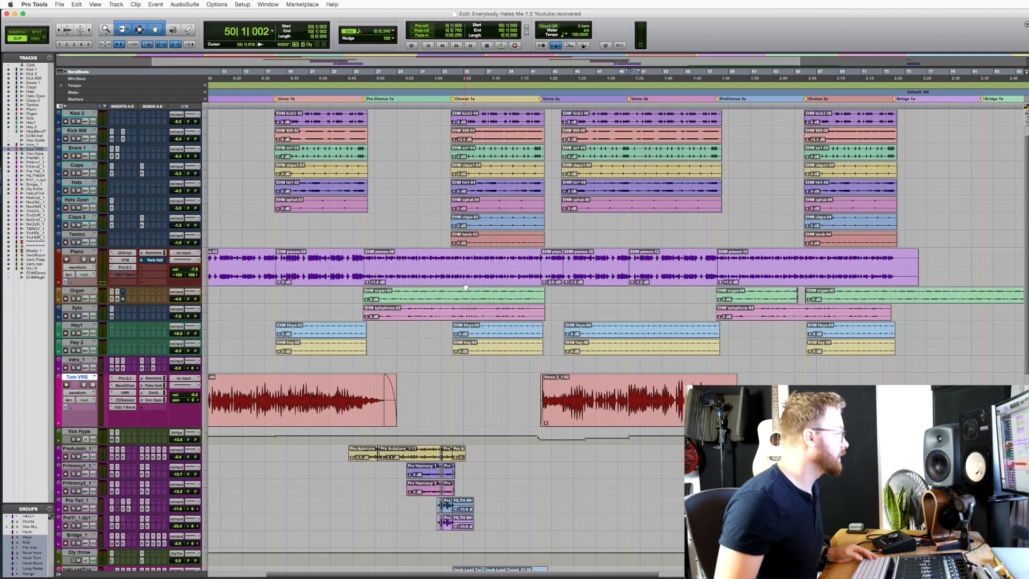
{"action": "scroll", "coordinate": [557, 324], "scroll_direction": "up", "scroll_amount": 3}
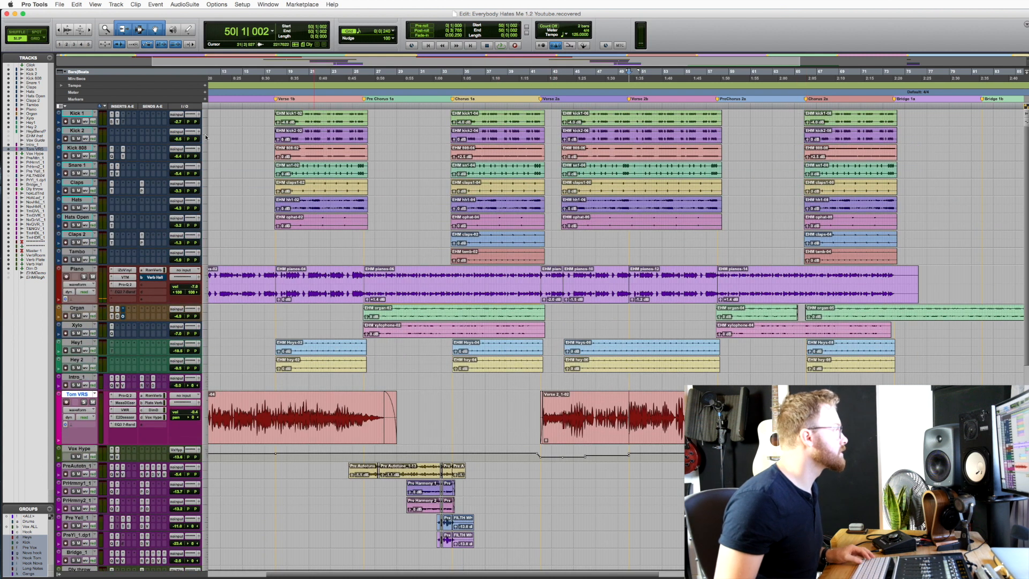
{"action": "key", "text": "Return"}
{"action": "left_click_drag", "start_coordinate": [926, 115], "coordinate": [1, 108]}
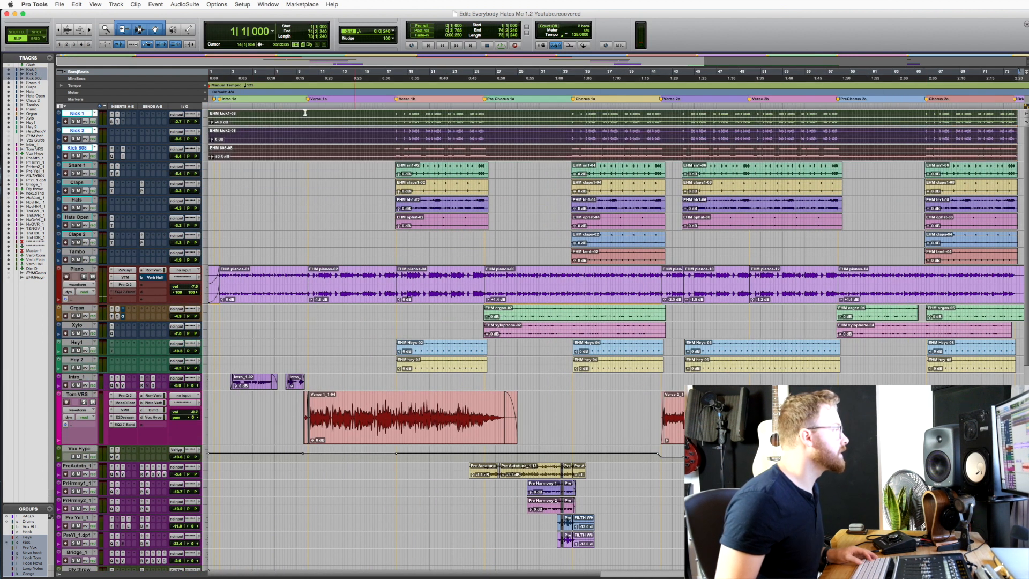
{"action": "scroll", "coordinate": [477, 156], "scroll_direction": "right", "scroll_amount": 2}
{"action": "key", "text": "r"}
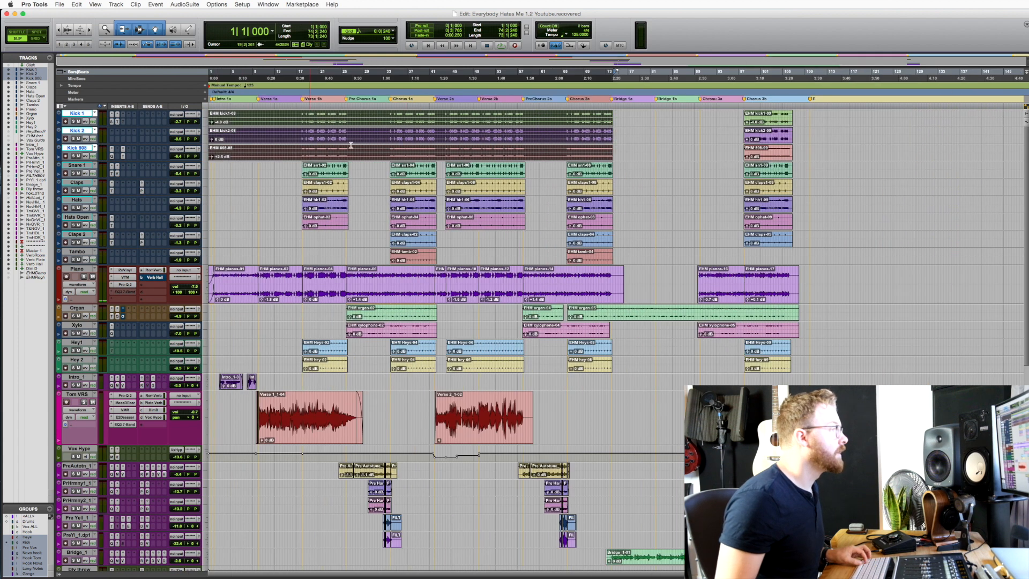
{"action": "key", "text": "super+z"}
{"action": "scroll", "coordinate": [385, 338], "scroll_direction": "down", "scroll_amount": 5}
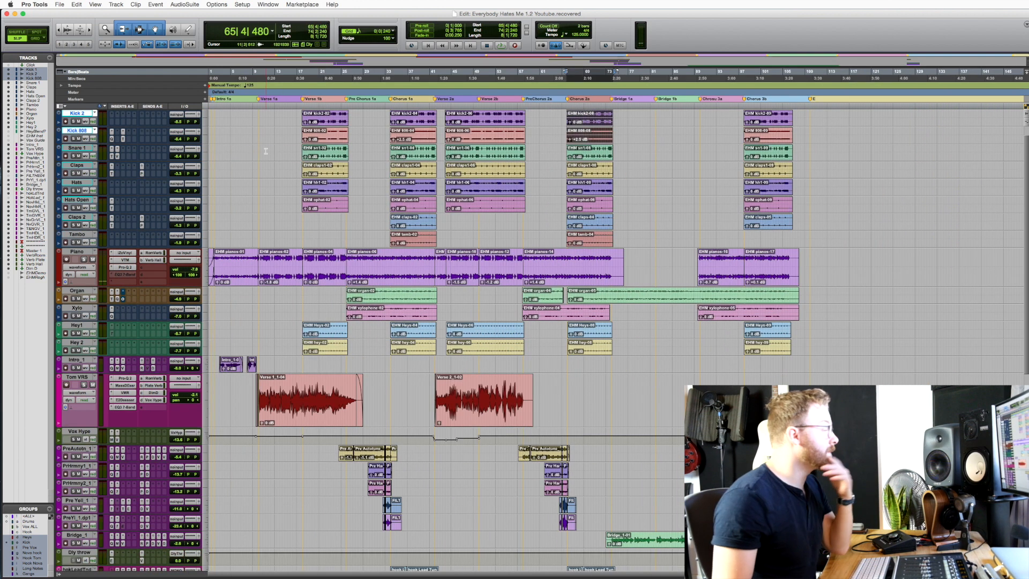
{"action": "key", "text": "super+equal"}
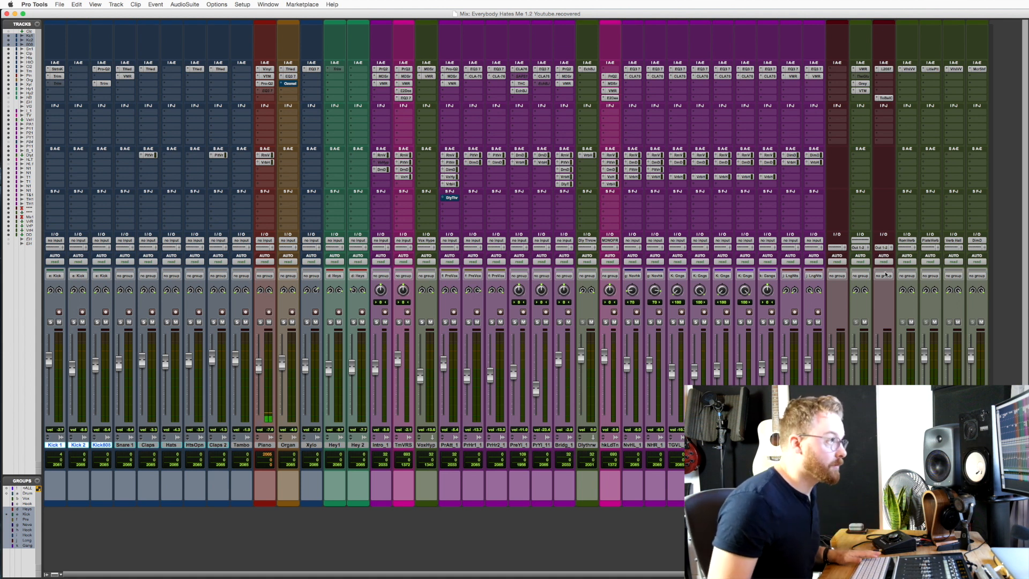
{"action": "key", "text": "super+equal"}
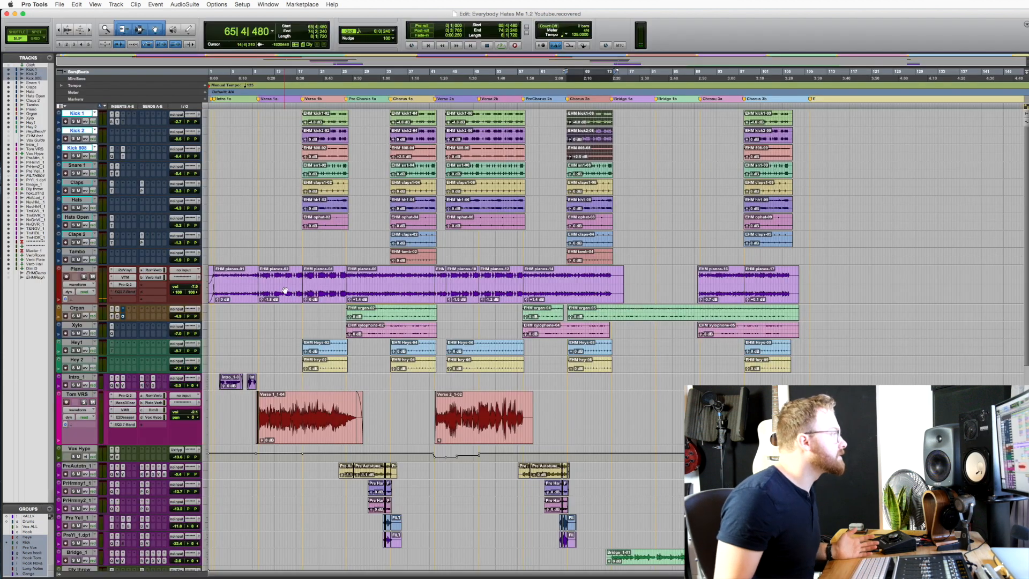
{"action": "scroll", "coordinate": [358, 294], "scroll_direction": "down", "scroll_amount": 5}
{"action": "scroll", "coordinate": [358, 293], "scroll_direction": "down", "scroll_amount": 3}
{"action": "scroll", "coordinate": [358, 294], "scroll_direction": "up", "scroll_amount": 8}
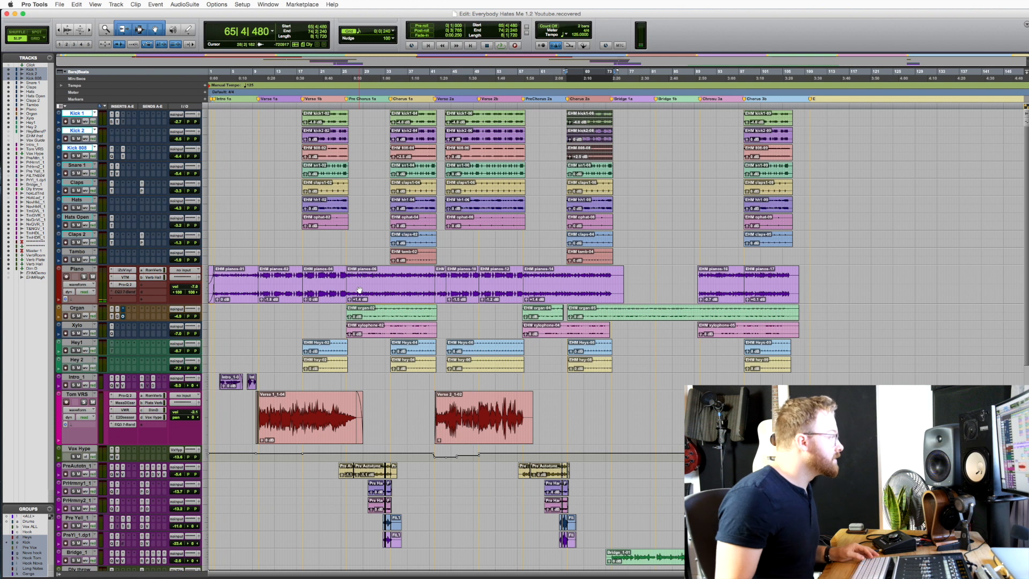
Step: Play the song from around the start of Chorus 1a and show the mixer to watch the track levels
{"action": "key", "text": "super+equal"}
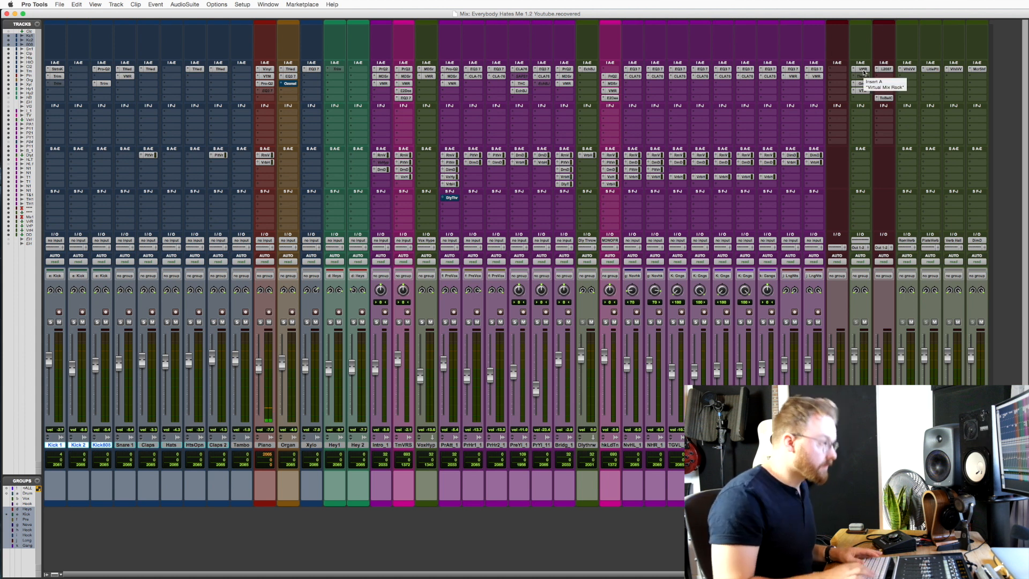
{"action": "key", "text": "super+equal"}
{"action": "left_click", "coordinate": [398, 84]}
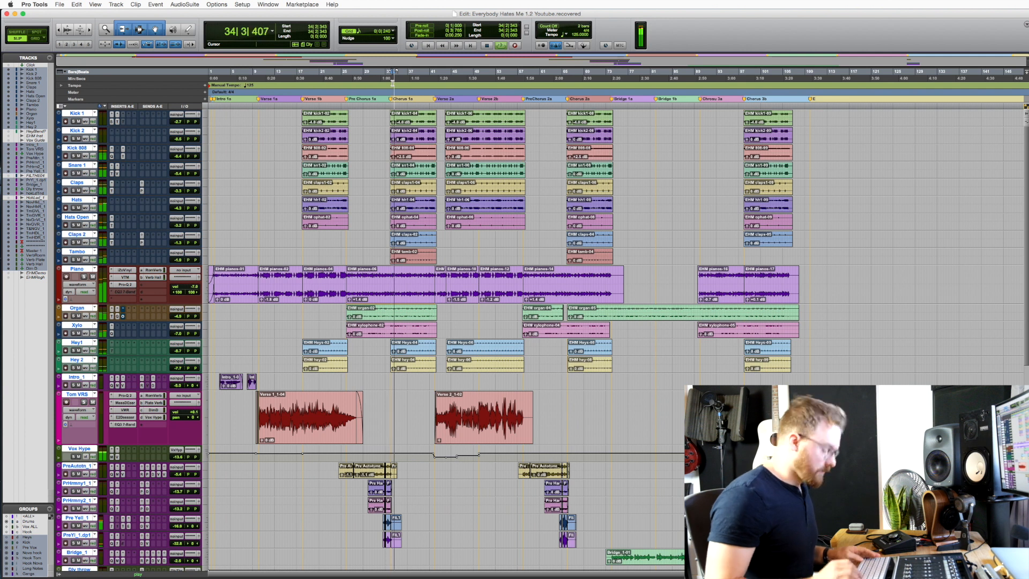
{"action": "key", "text": "super+equal"}
{"action": "scroll", "coordinate": [666, 120], "scroll_direction": "right", "scroll_amount": 1}
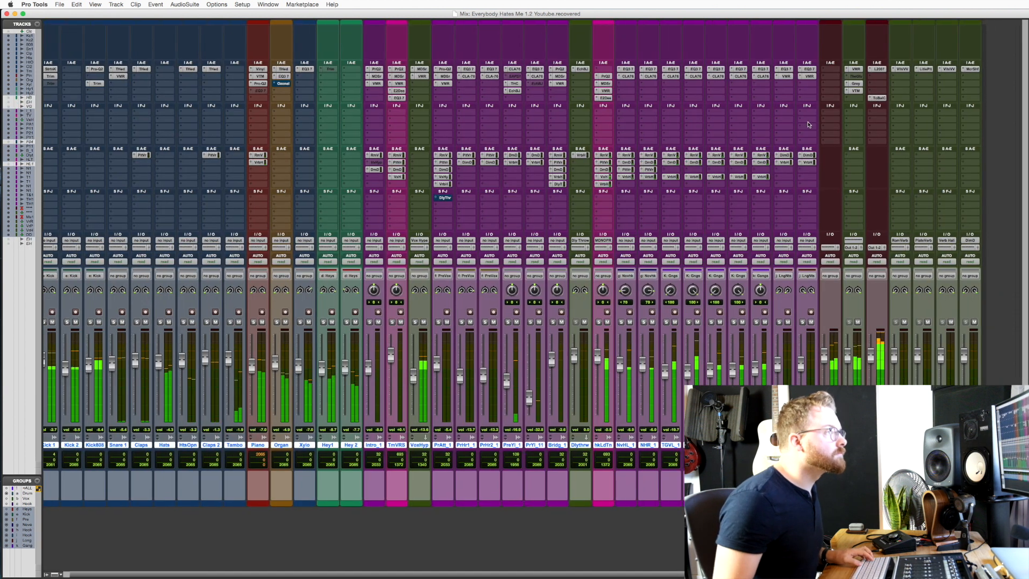
Step: Inspect the Virtual Mix Rack on the mix bus with its Virtual Mixbuss, Custom Series EQ and Revival modules, and close it
{"action": "left_click", "coordinate": [856, 69]}
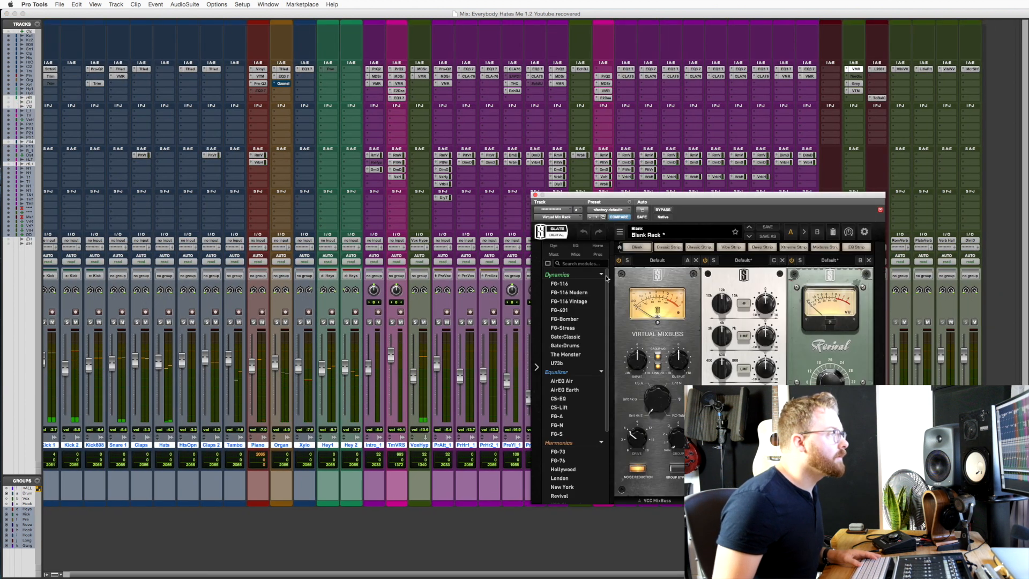
{"action": "left_click_drag", "start_coordinate": [667, 197], "coordinate": [525, 171]}
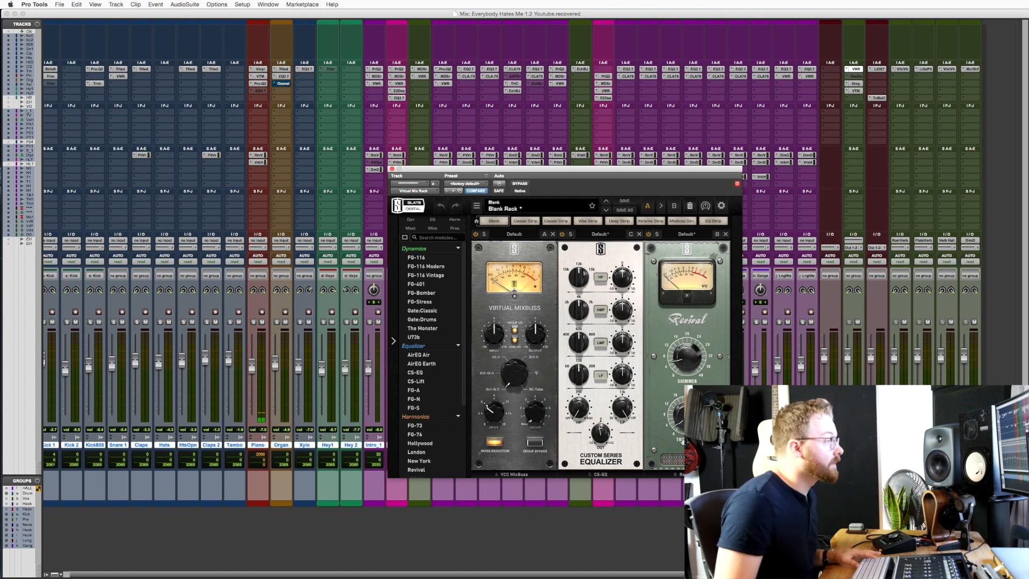
{"action": "mouse_move", "coordinate": [688, 365]}
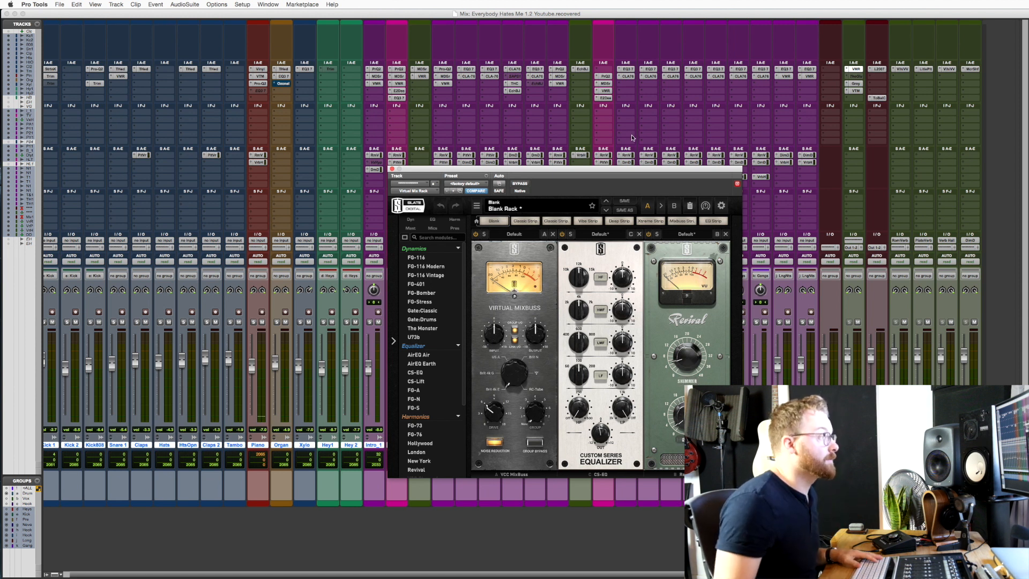
{"action": "left_click", "coordinate": [391, 169]}
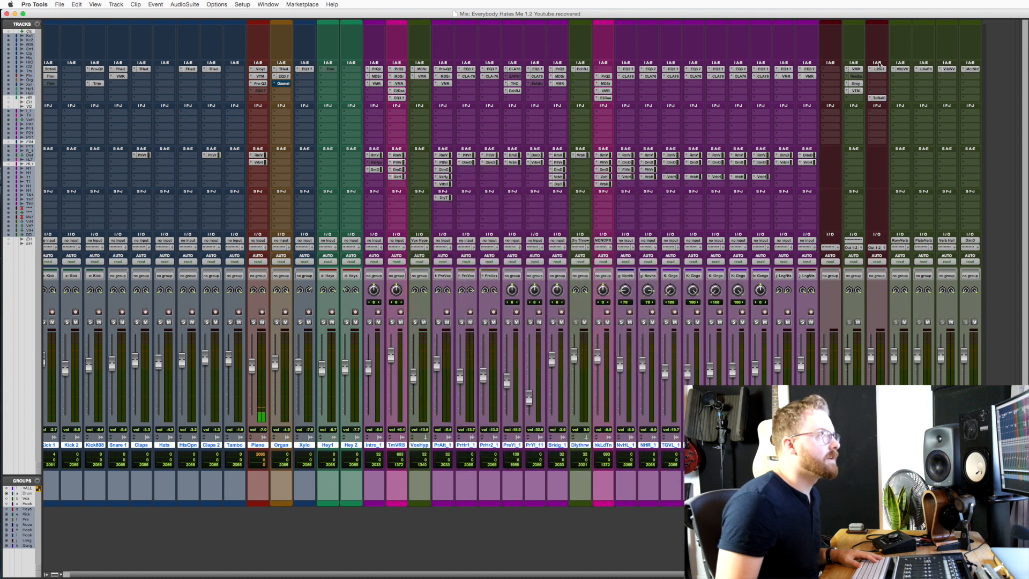
Step: Temporarily activate The Glue compressor on the mix bus to view its settings, and make it inactive again
{"action": "left_click", "coordinate": [855, 76]}
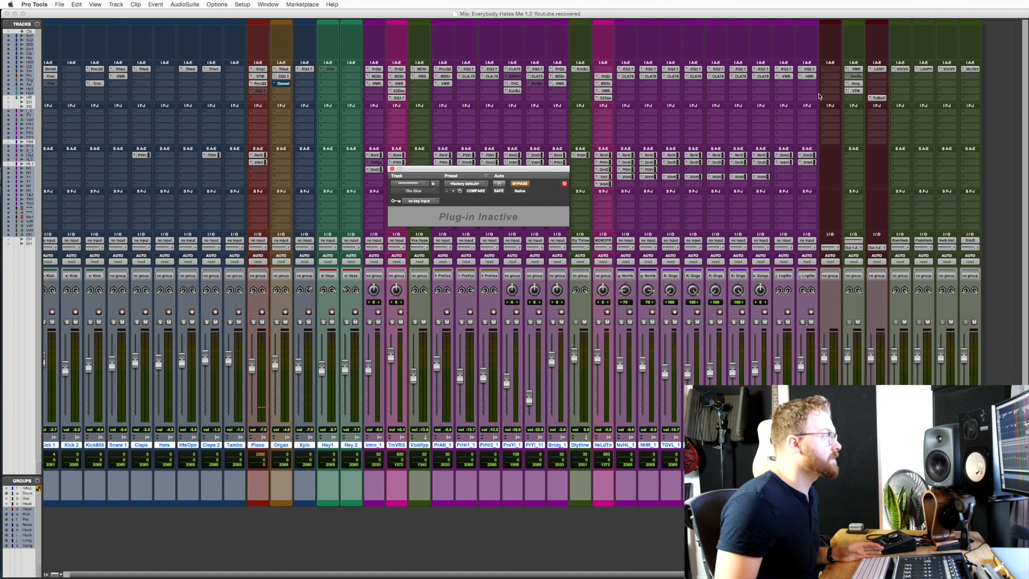
{"action": "left_click", "coordinate": [856, 77], "text": "ctrl+super"}
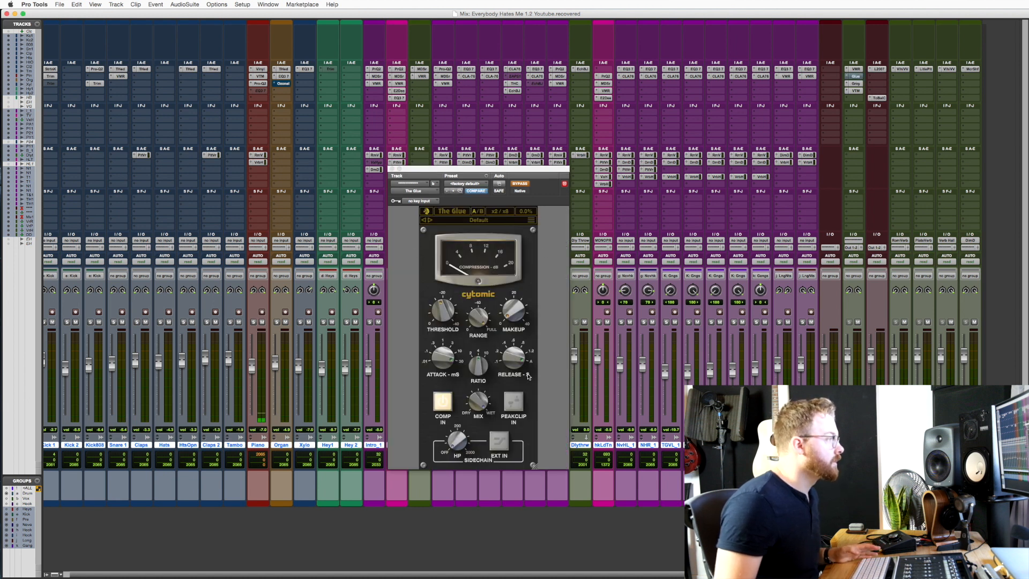
{"action": "left_click", "coordinate": [855, 76], "text": "ctrl+super"}
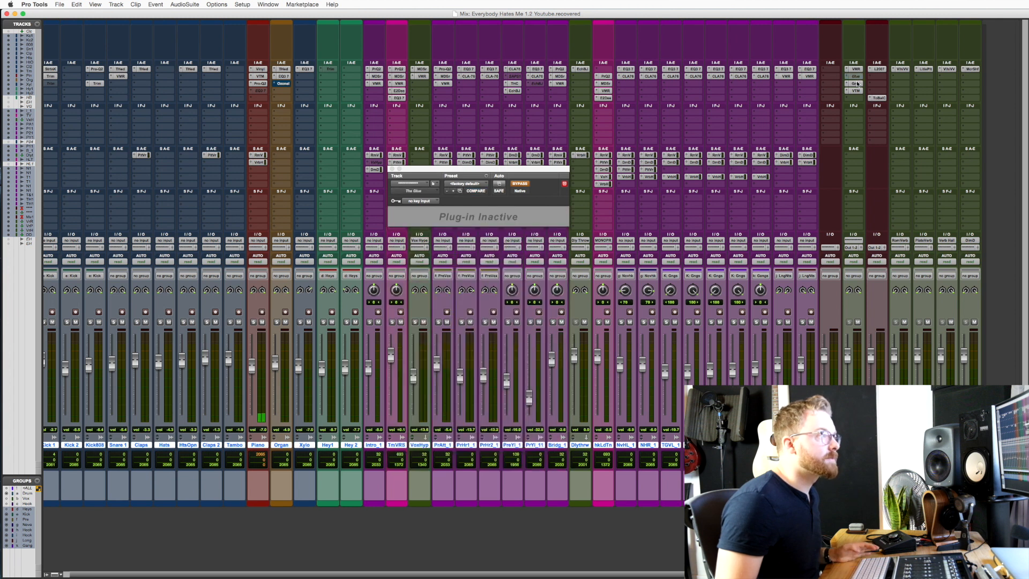
Step: Open the FG-Grey compressor on the mix bus and examine its attack, release, threshold and high-pass filter settings
{"action": "left_click", "coordinate": [856, 84]}
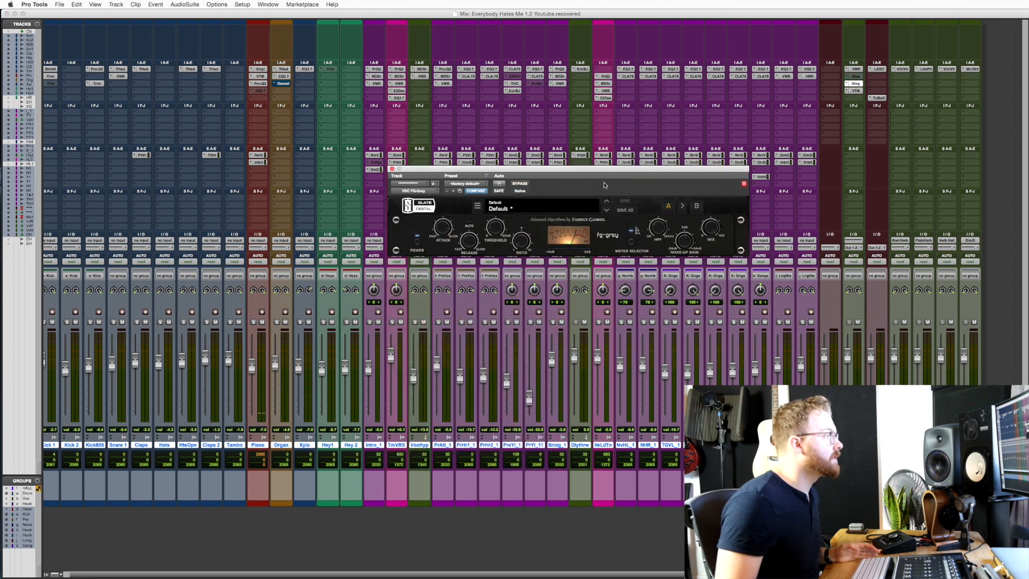
{"action": "left_click_drag", "start_coordinate": [600, 170], "coordinate": [632, 246]}
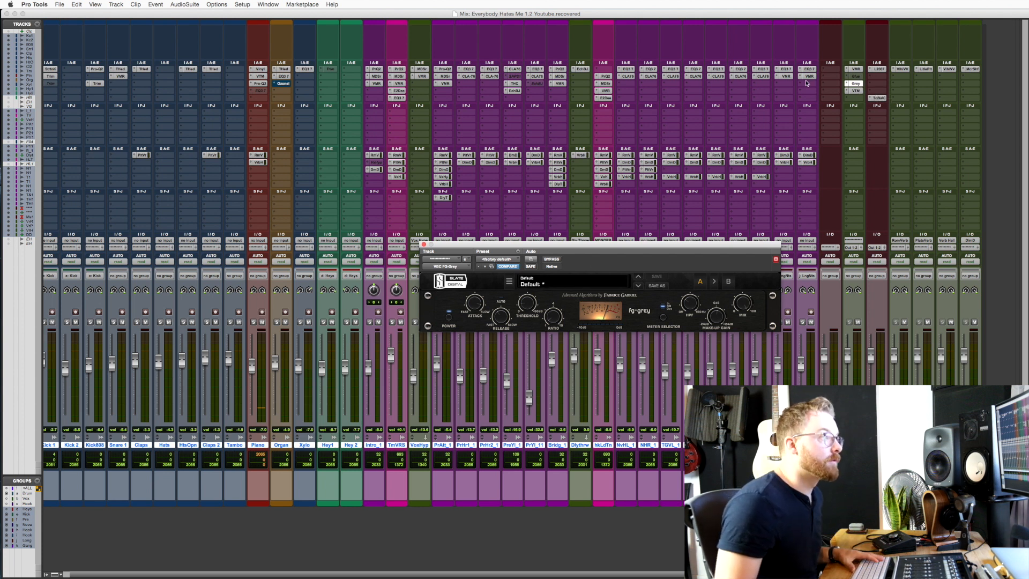
{"action": "left_click_drag", "start_coordinate": [590, 250], "coordinate": [590, 255]}
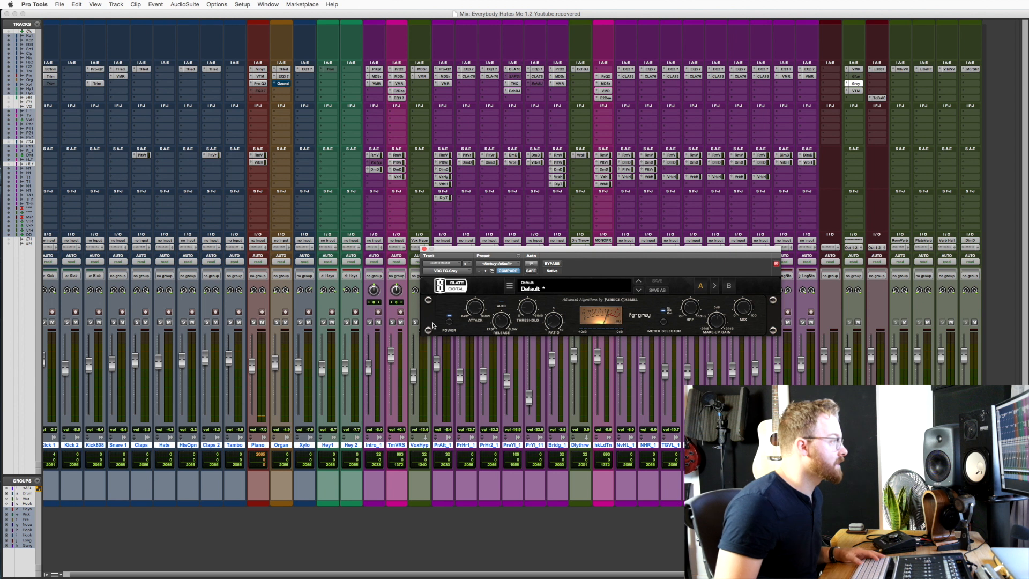
{"action": "mouse_move", "coordinate": [476, 309]}
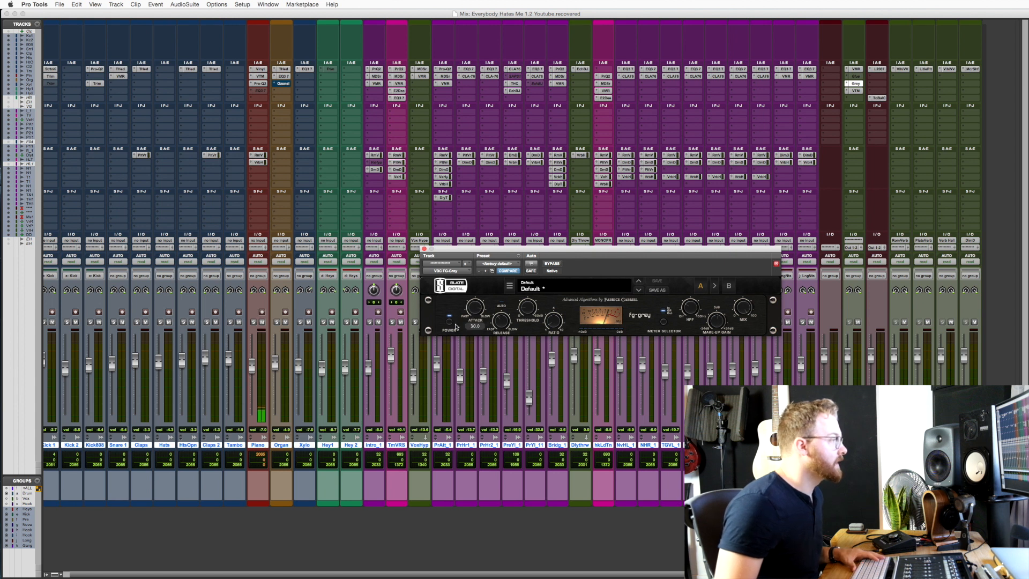
{"action": "mouse_move", "coordinate": [500, 323]}
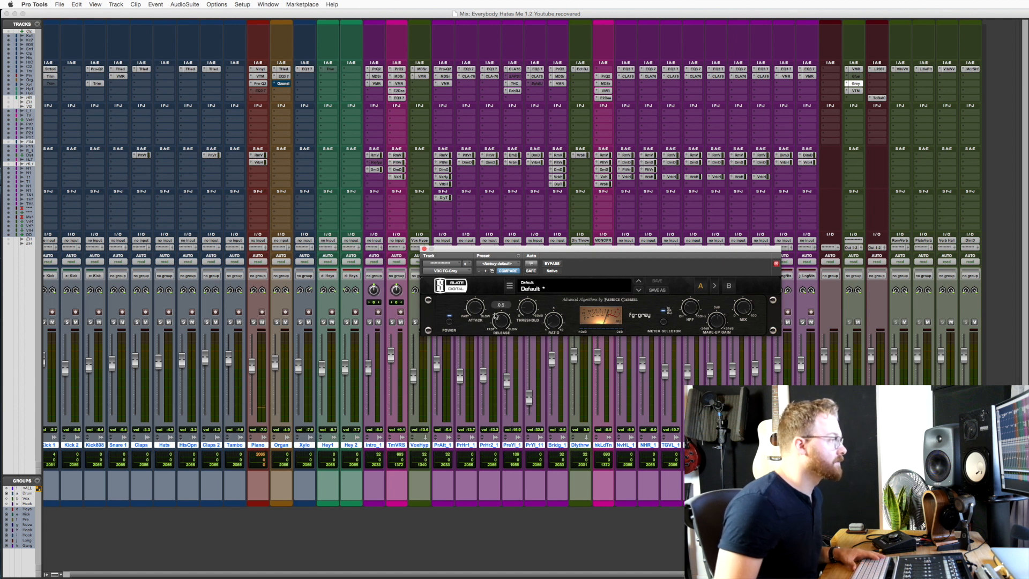
{"action": "mouse_move", "coordinate": [550, 306]}
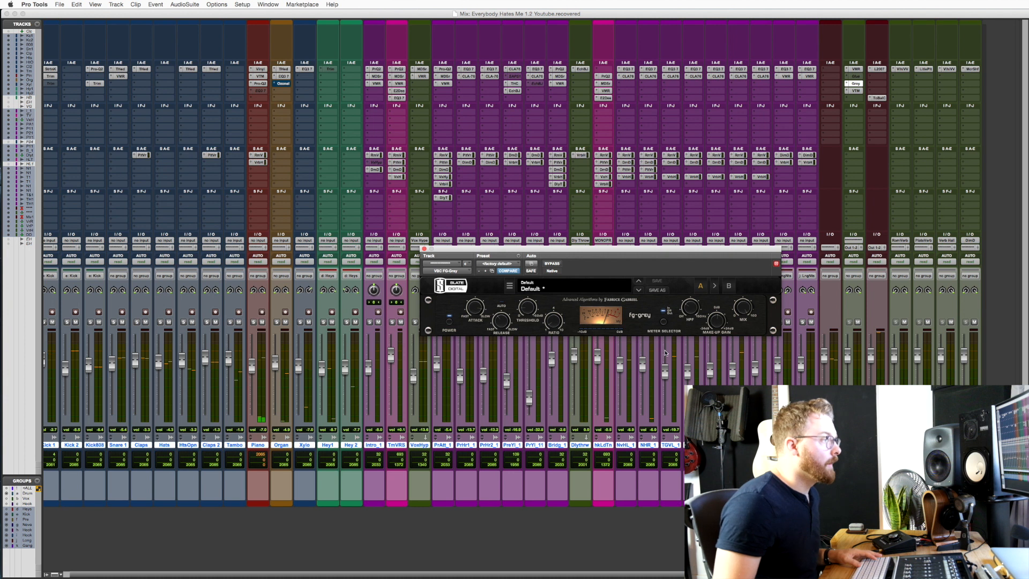
{"action": "left_click_drag", "start_coordinate": [688, 313], "coordinate": [690, 324]}
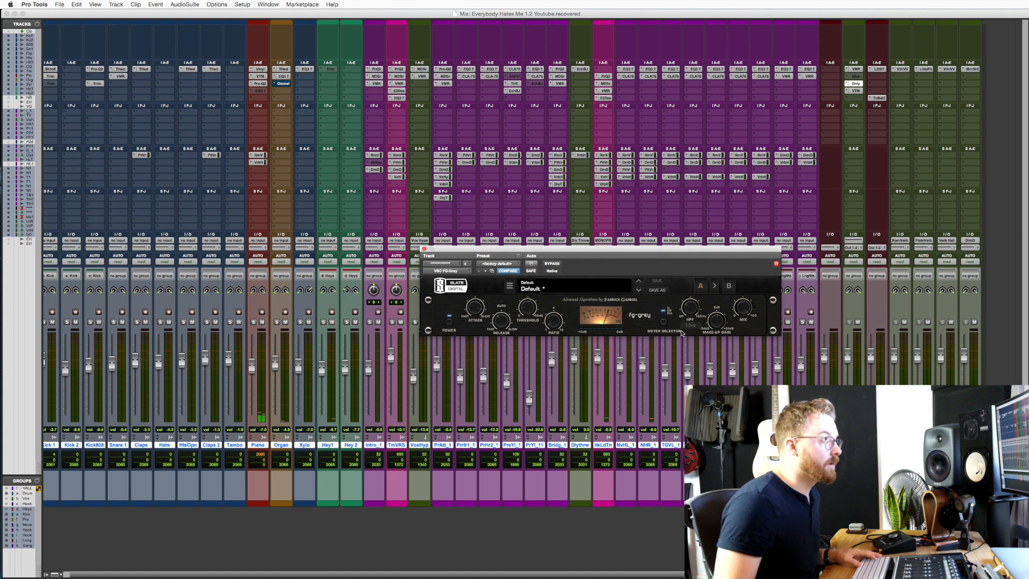
Step: Play the song while watching the FG-Grey compressor's gain reduction, and close the plug-in
{"action": "scroll", "coordinate": [227, 399], "scroll_direction": "left", "scroll_amount": 2}
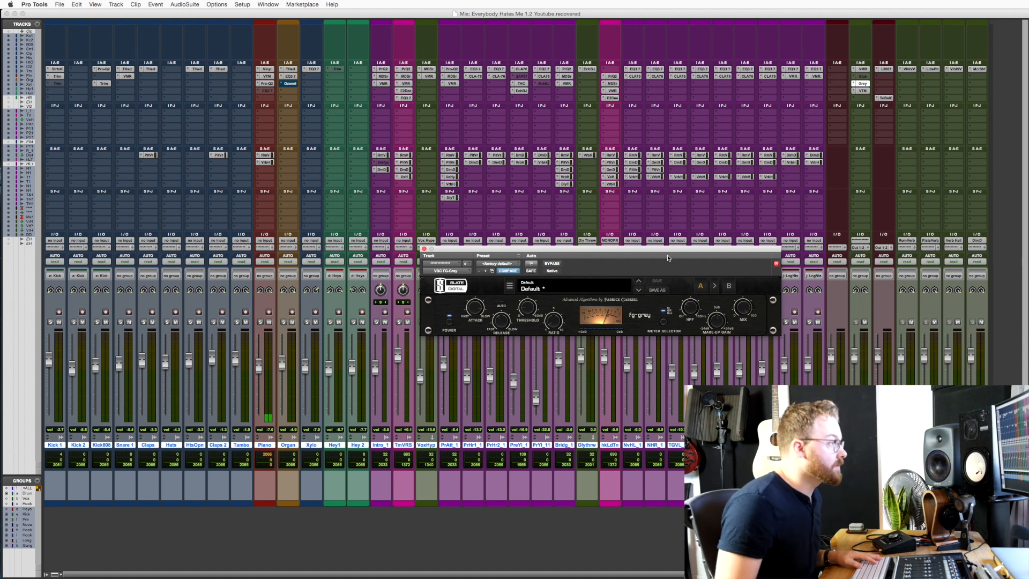
{"action": "key", "text": "space"}
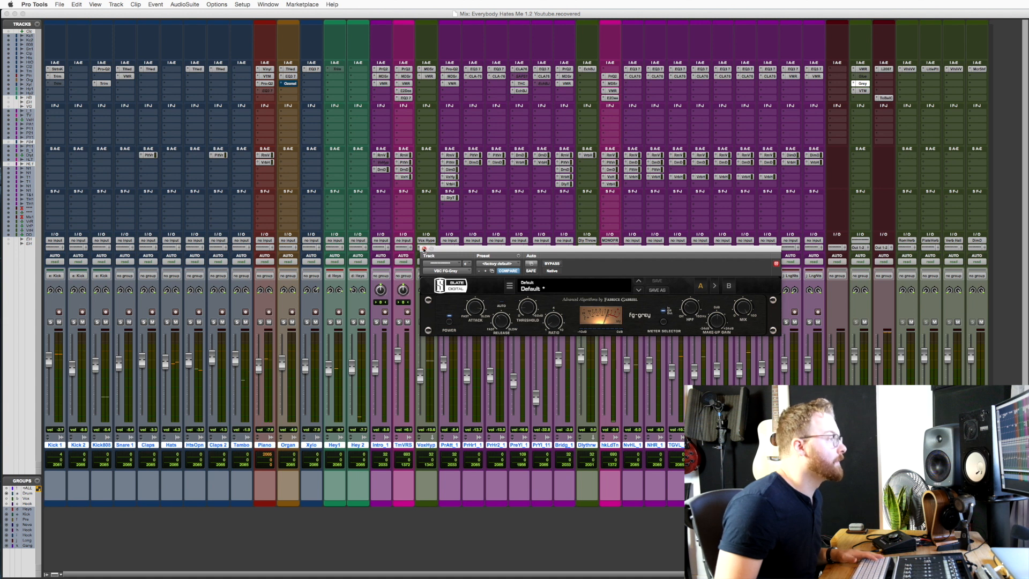
{"action": "left_click", "coordinate": [424, 249]}
Step: Inspect the Virtual Tape Machines insert on the mix bus with its tape reels hidden, and close it
{"action": "left_click", "coordinate": [865, 91]}
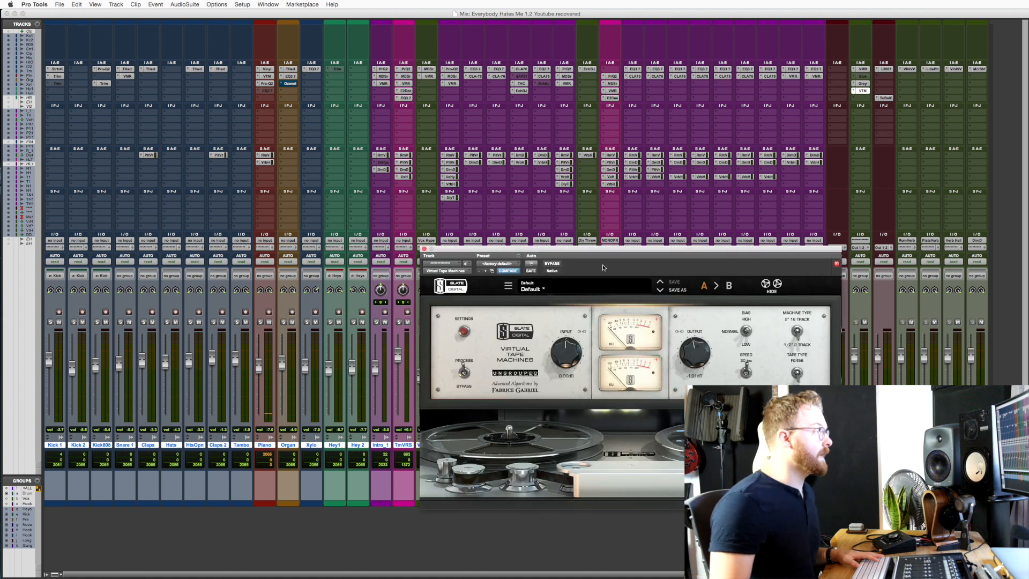
{"action": "left_click_drag", "start_coordinate": [692, 250], "coordinate": [638, 174]}
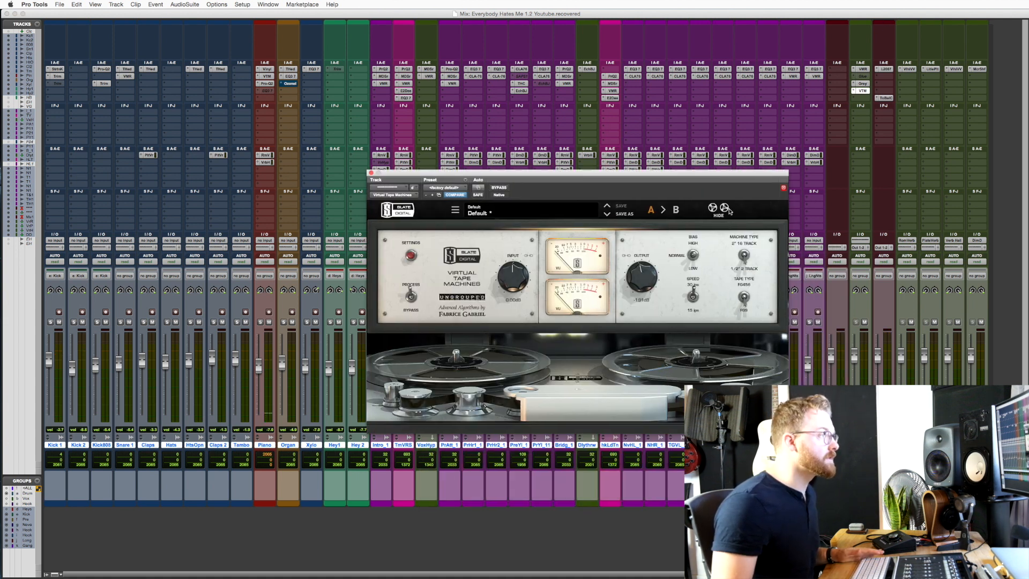
{"action": "left_click", "coordinate": [726, 208]}
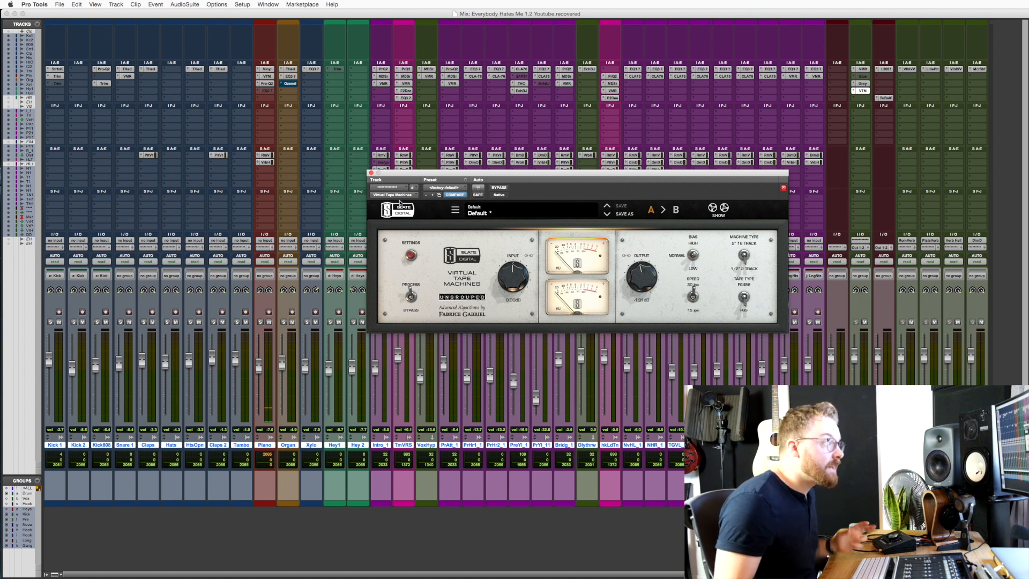
{"action": "left_click", "coordinate": [370, 174]}
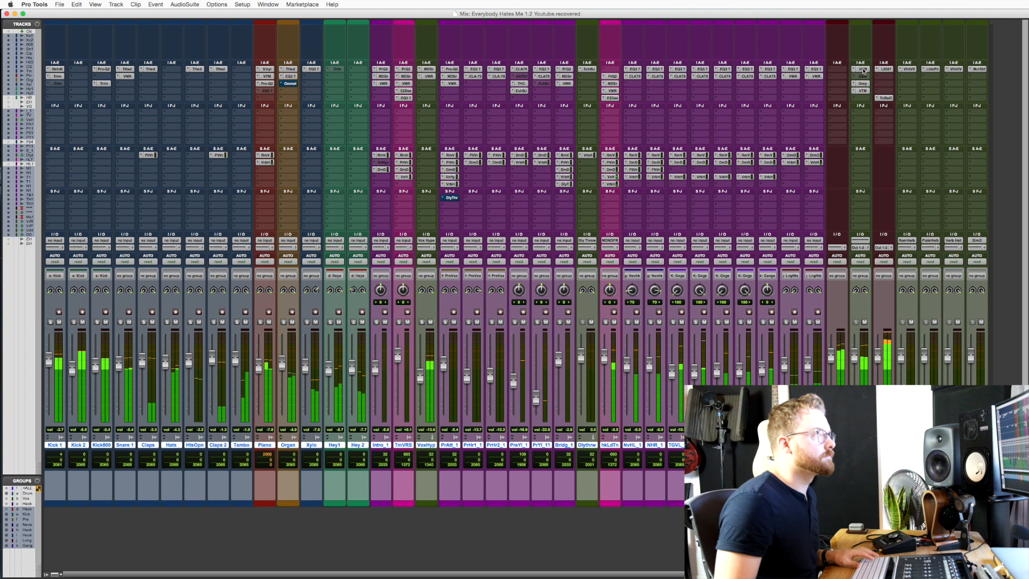
Step: Bypass all active inserts on the mix bus during playback and re-enable them to compare the sound
{"action": "left_click", "coordinate": [863, 70], "text": "shift+super"}
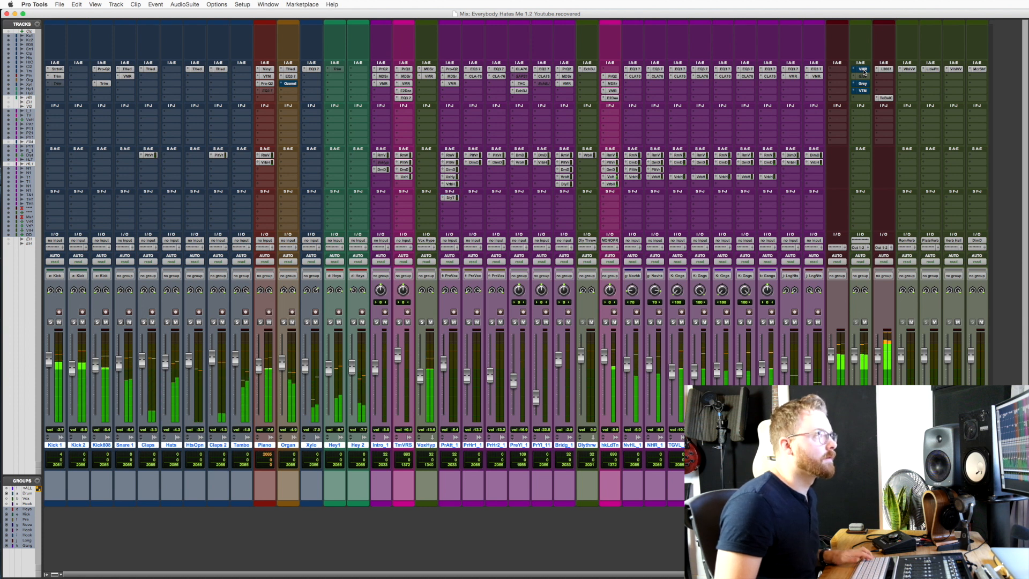
{"action": "left_click", "coordinate": [863, 70], "text": "shift+super"}
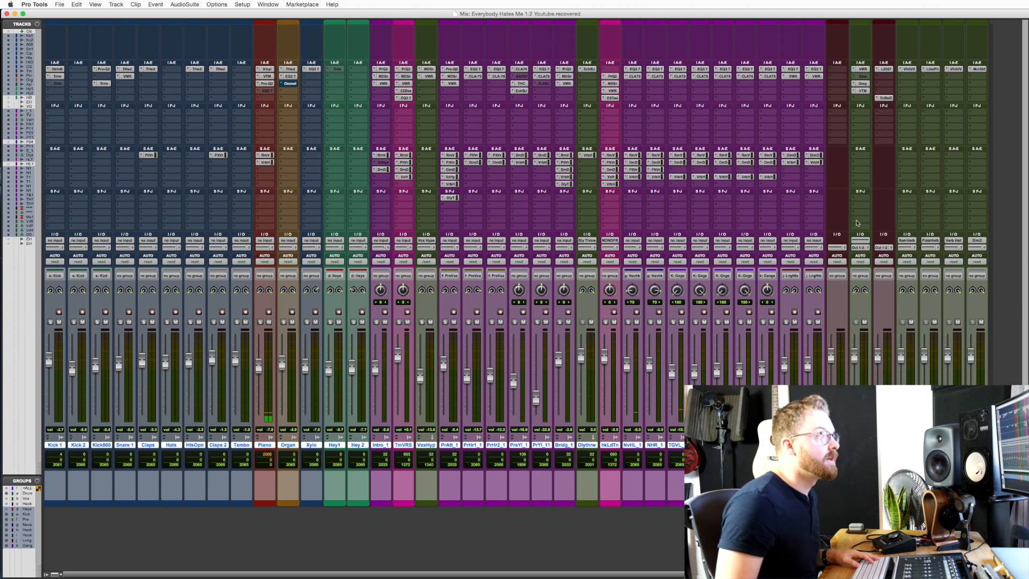
Step: Reopen the FG-Grey compressor on the mix bus to review its settings, and close it
{"action": "left_click", "coordinate": [858, 83]}
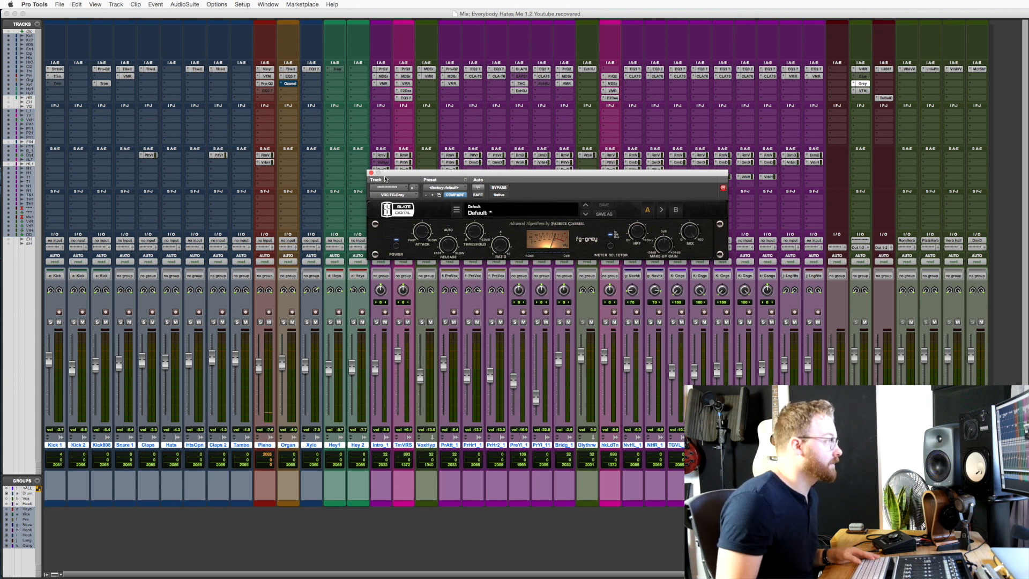
{"action": "left_click_drag", "start_coordinate": [385, 181], "coordinate": [423, 219]}
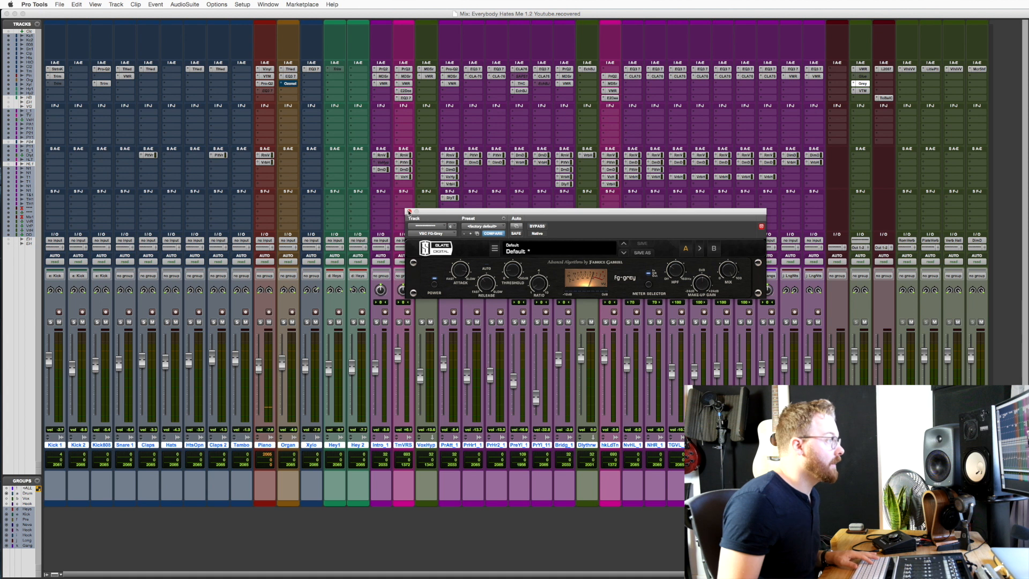
{"action": "left_click", "coordinate": [409, 212]}
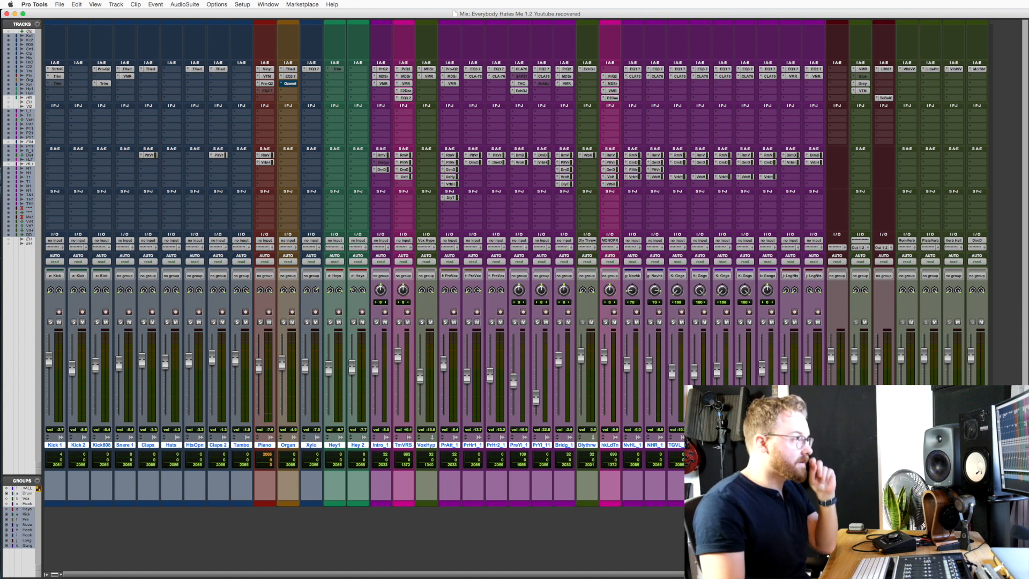
Step: In the Edit window, zoom in on Chorus 1, enlarge the hook lead vocal track and place the playback cursor at its first clip
{"action": "key", "text": "super+equal"}
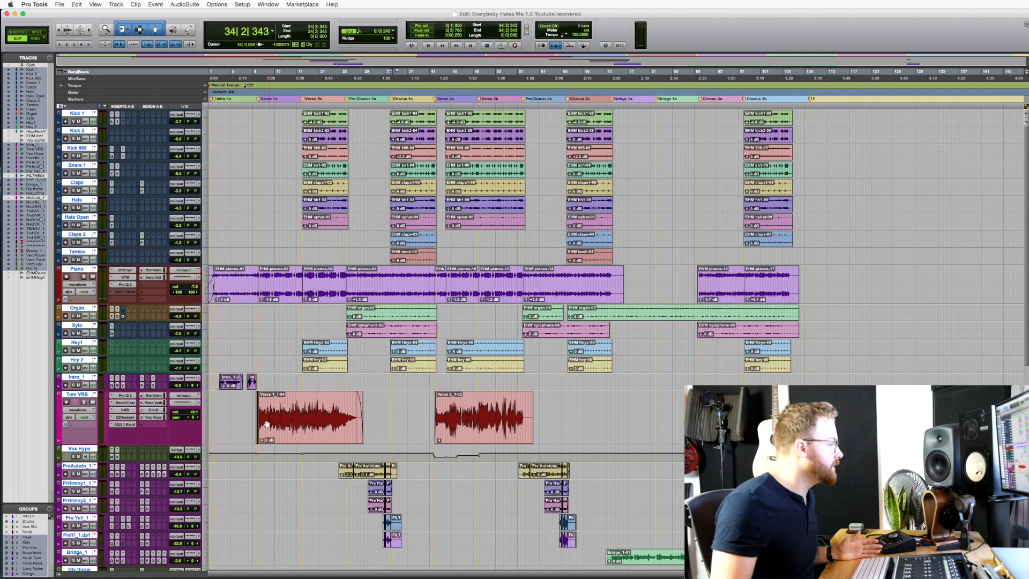
{"action": "scroll", "coordinate": [403, 443], "scroll_direction": "down", "scroll_amount": 5}
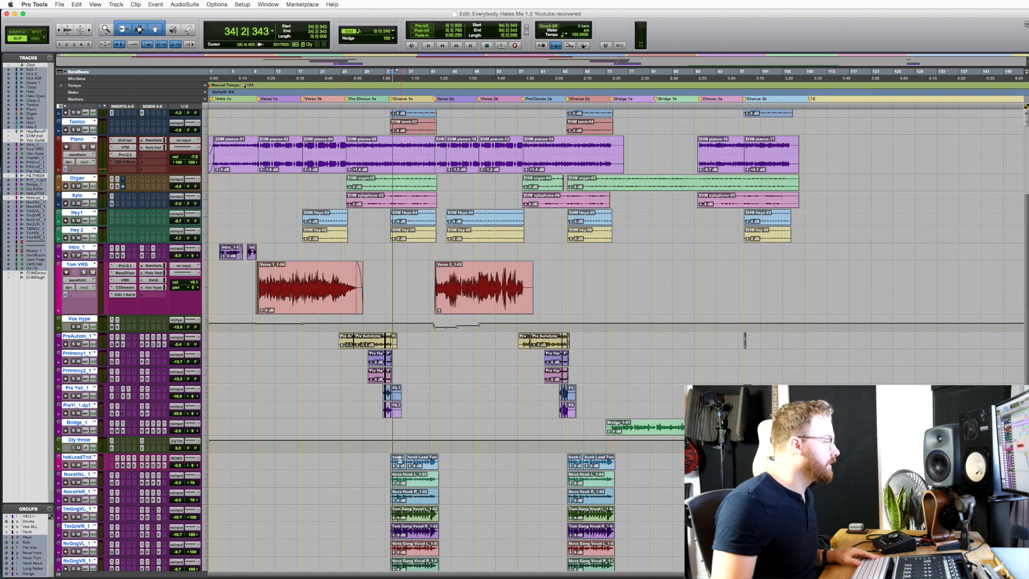
{"action": "left_click", "coordinate": [392, 447]}
{"action": "key", "text": "t"}
{"action": "key", "text": "t"}
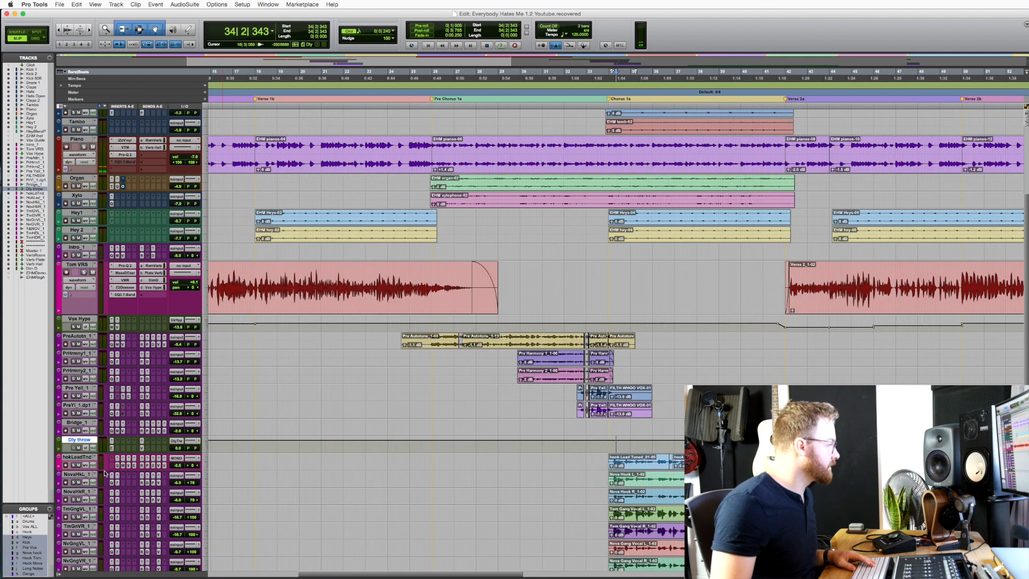
{"action": "left_click_drag", "start_coordinate": [106, 469], "coordinate": [109, 492]}
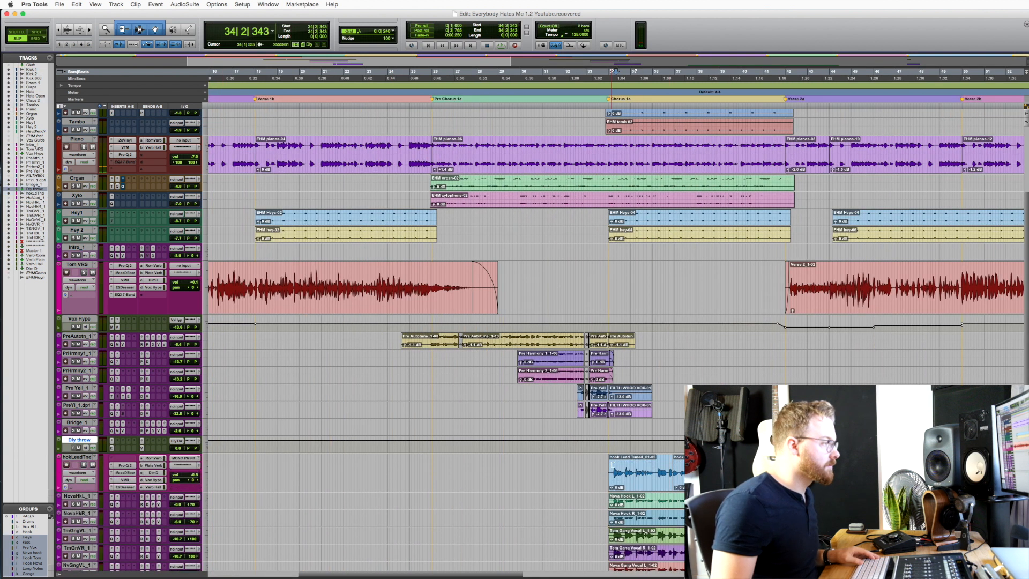
{"action": "left_click", "coordinate": [612, 464]}
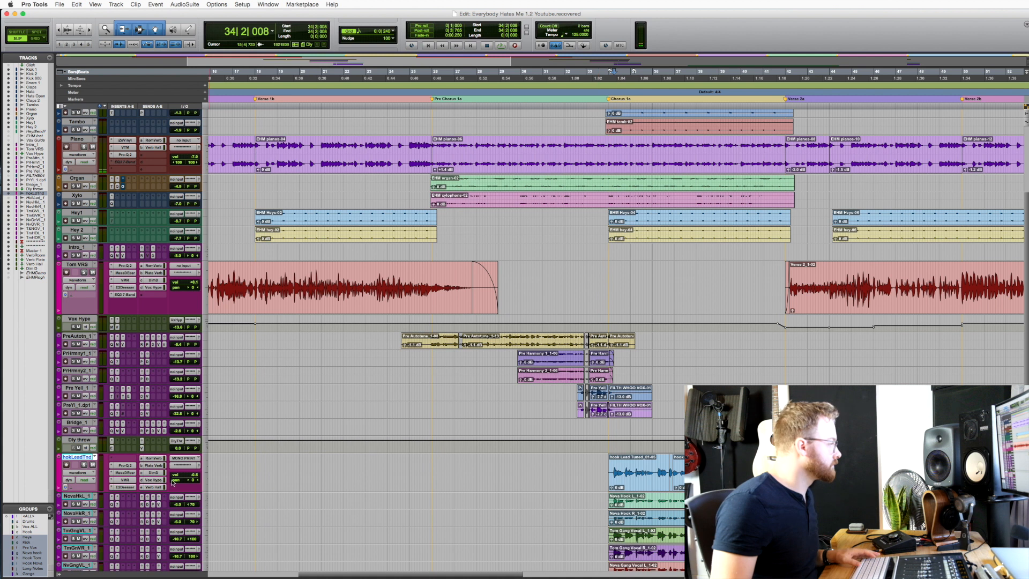
Step: Solo the hook lead vocal track during playback, return to the Mix window and stop playback
{"action": "key", "text": "space"}
{"action": "left_click", "coordinate": [83, 465]}
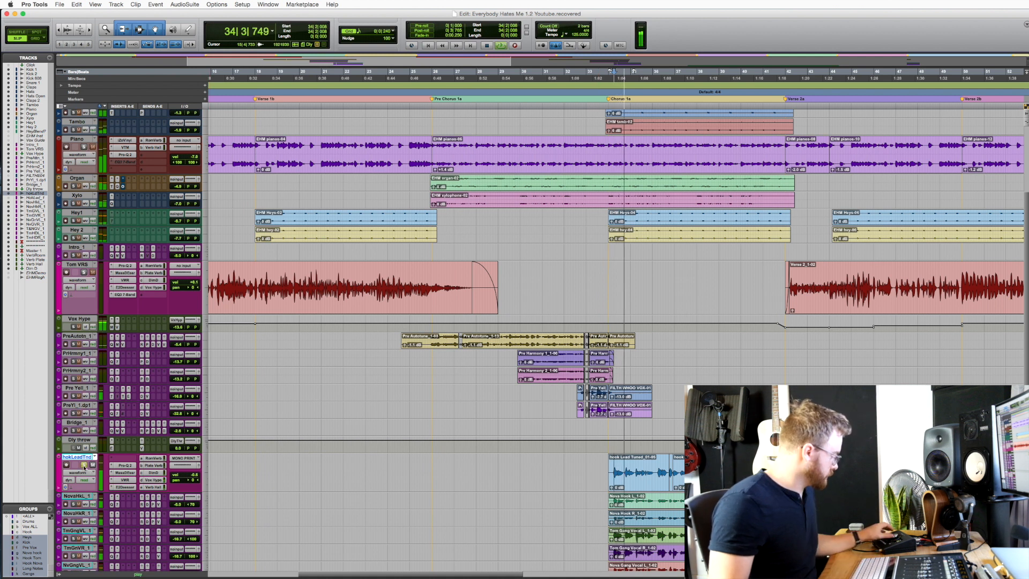
{"action": "key", "text": "super+equal"}
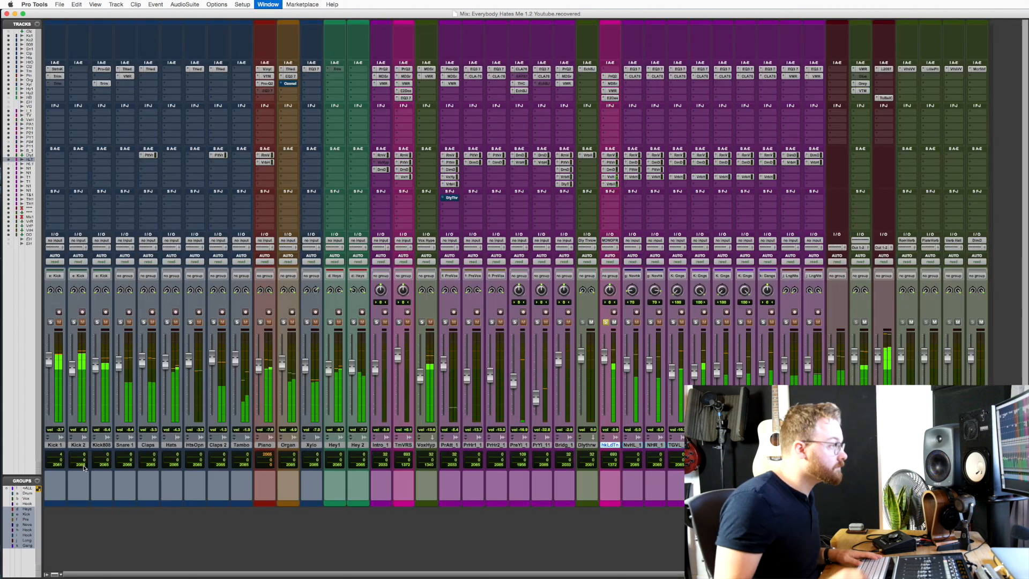
{"action": "key", "text": "space"}
{"action": "scroll", "coordinate": [965, 344], "scroll_direction": "right", "scroll_amount": 1}
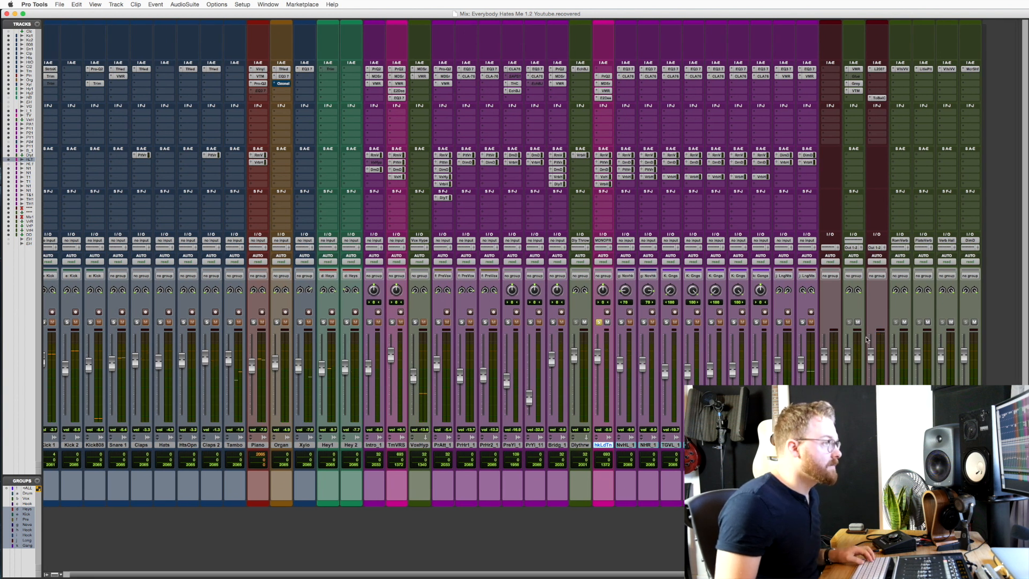
Step: Examine ValhallaVintageVerb on the room reverb track, audition the hook lead with its room send raised, and undo the send change
{"action": "left_click", "coordinate": [900, 445]}
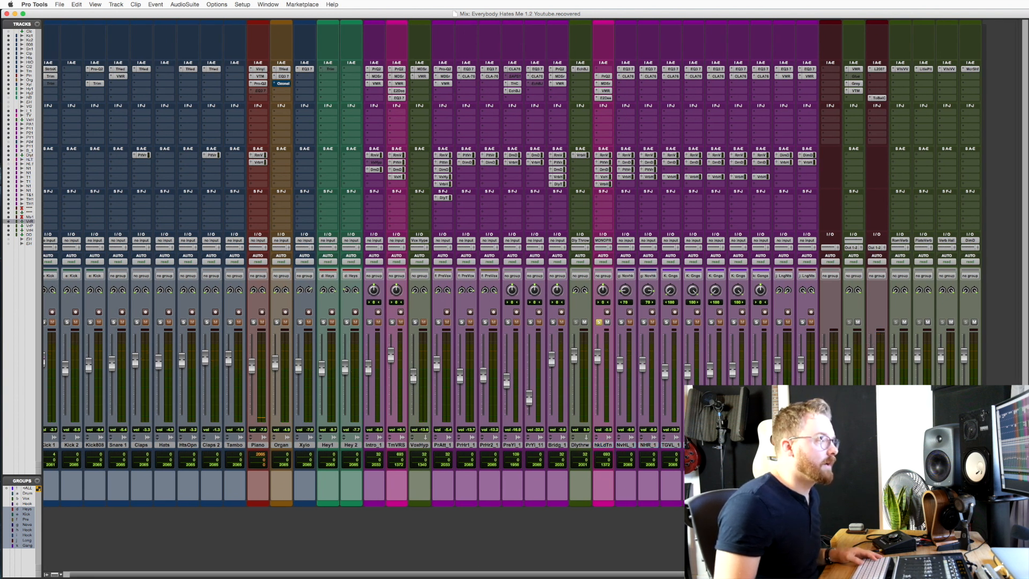
{"action": "left_click", "coordinate": [903, 69]}
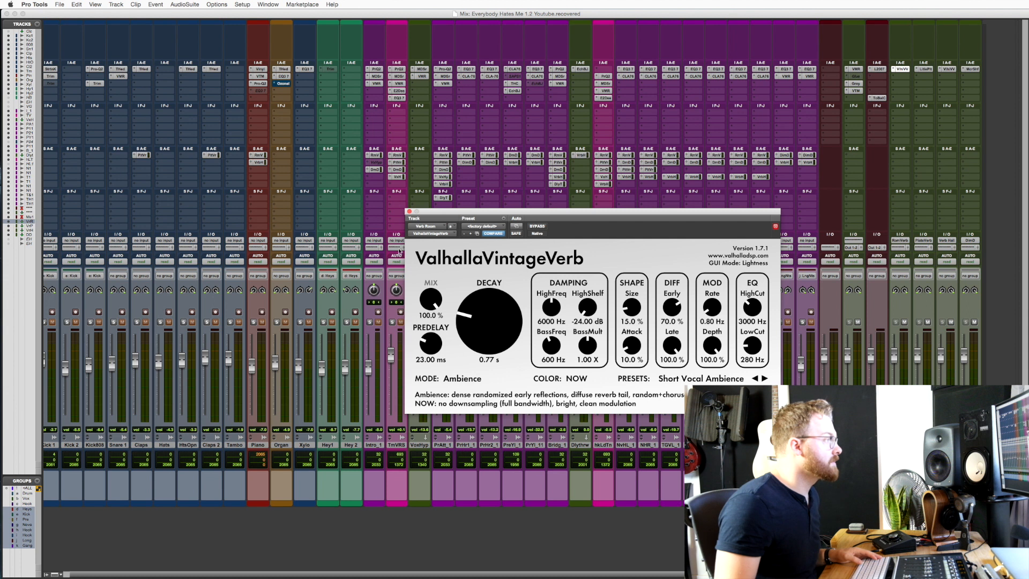
{"action": "left_click", "coordinate": [604, 155]}
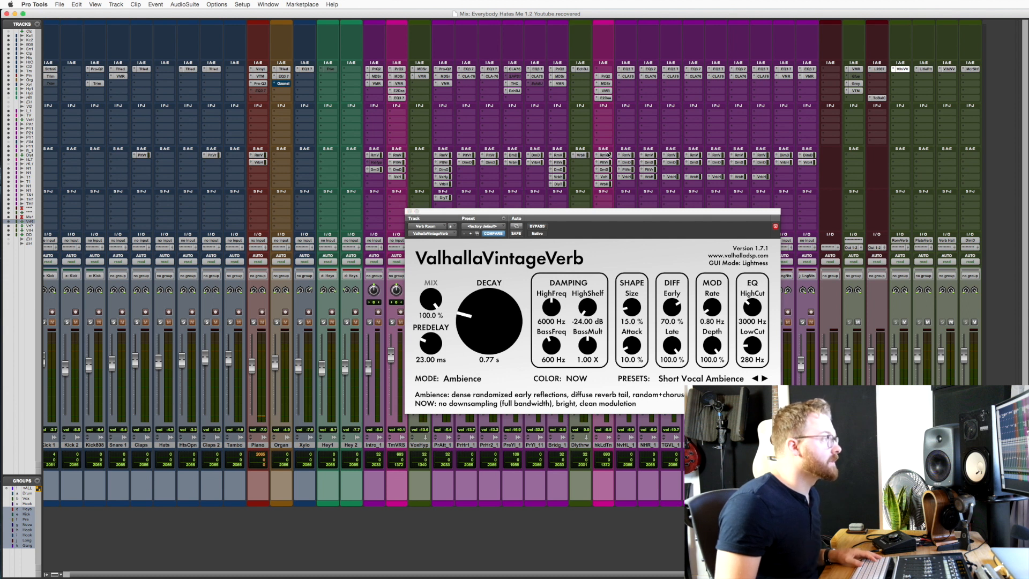
{"action": "left_click_drag", "start_coordinate": [476, 202], "coordinate": [474, 167]}
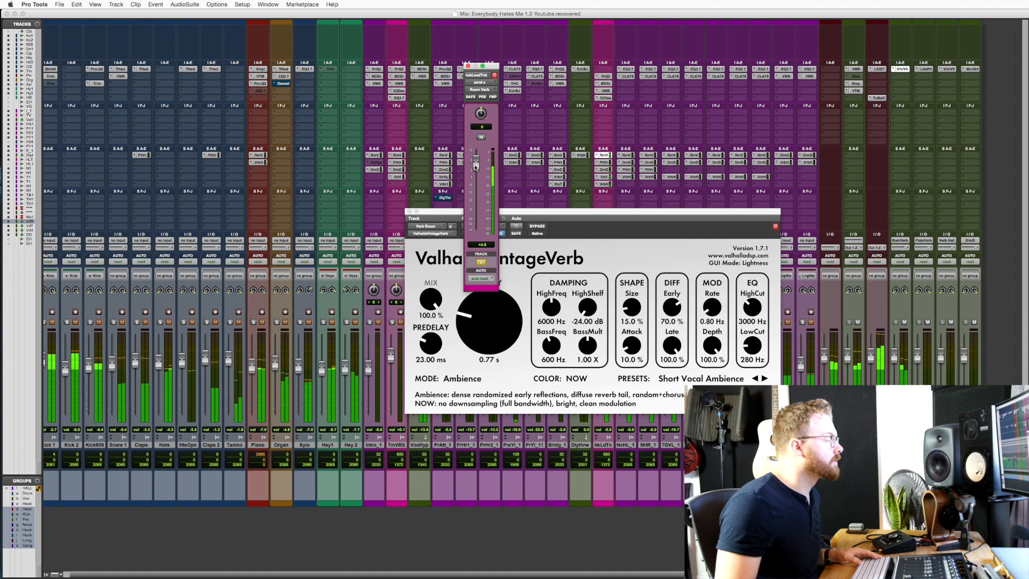
{"action": "key", "text": "super+z"}
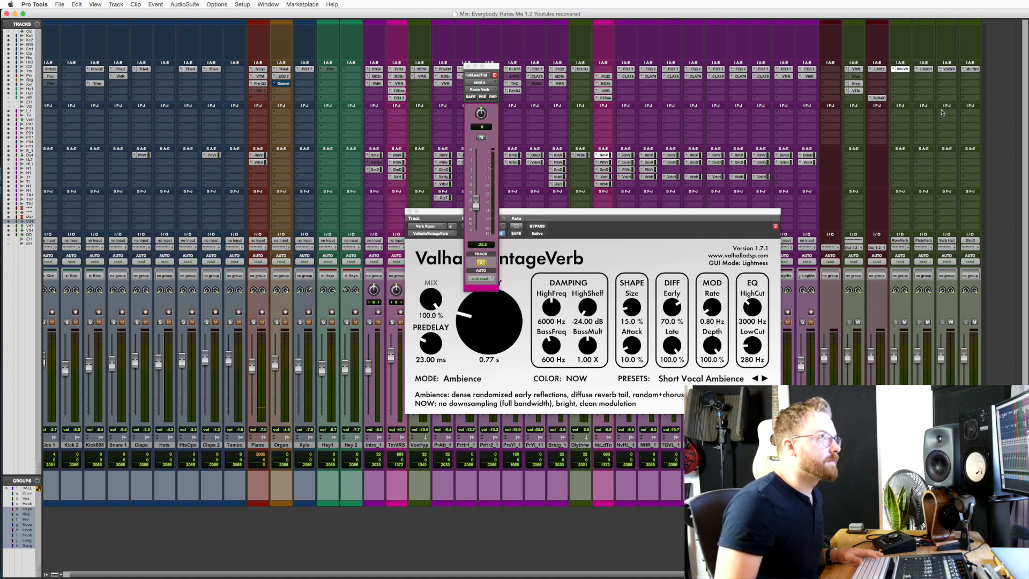
Step: Examine Little Plate on the plate reverb track, audition the hook lead with its plate send raised, and undo the send change
{"action": "left_click", "coordinate": [923, 70]}
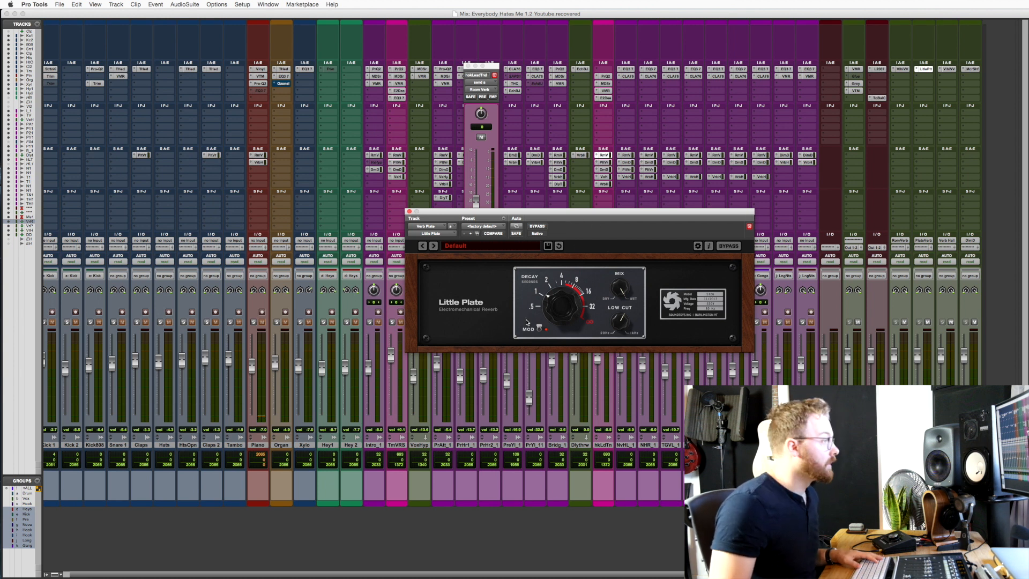
{"action": "left_click_drag", "start_coordinate": [572, 219], "coordinate": [569, 247]}
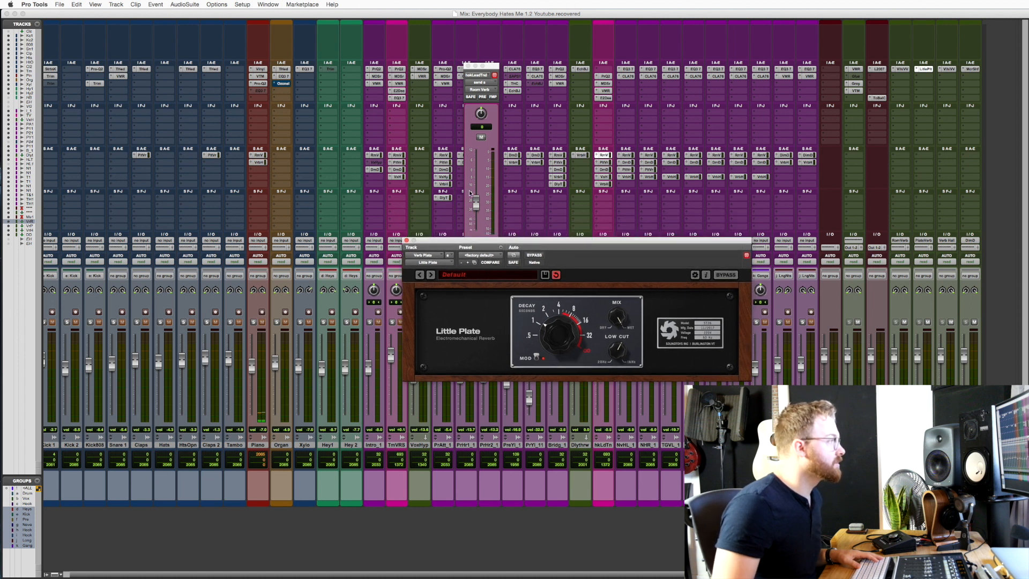
{"action": "left_click", "coordinate": [604, 162]}
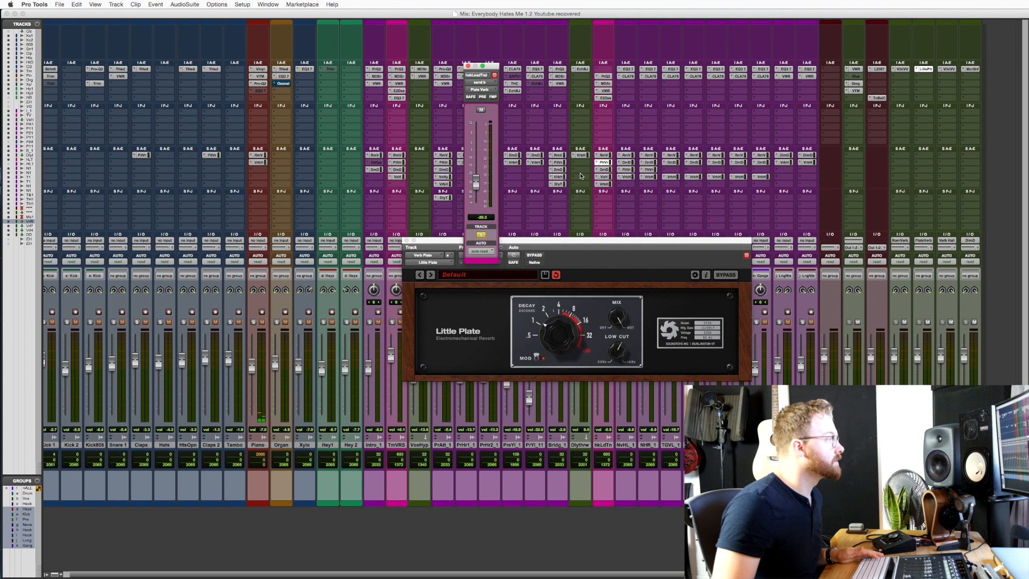
{"action": "left_click_drag", "start_coordinate": [474, 191], "coordinate": [477, 144]}
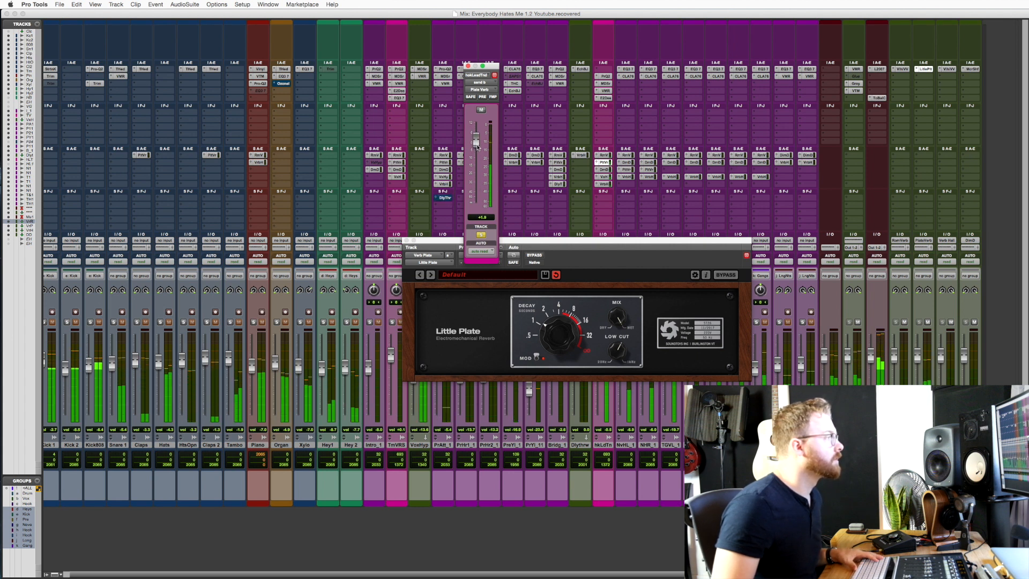
{"action": "key", "text": "super+z"}
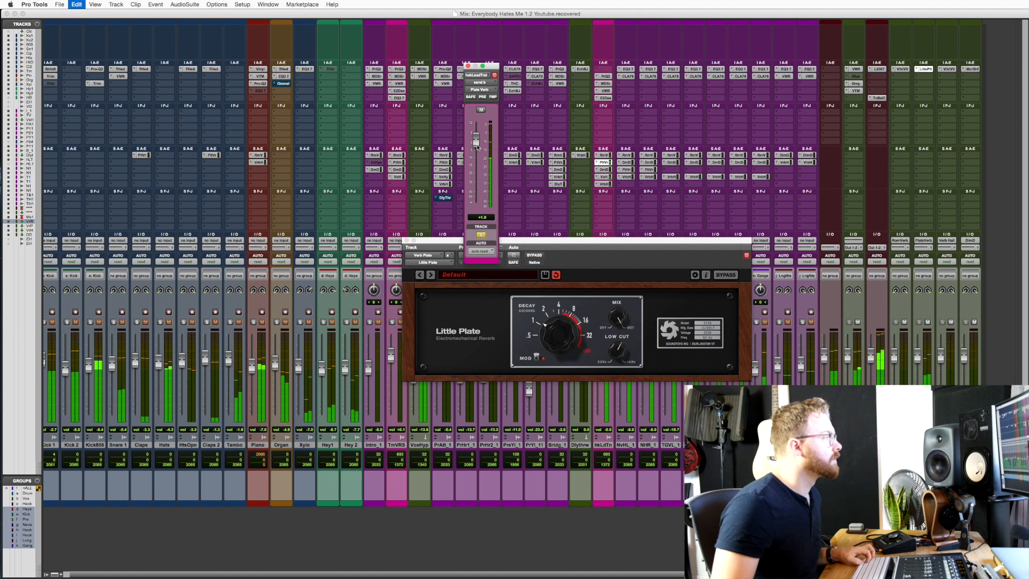
Step: Examine ValhallaVintageVerb on the hall reverb track, audition the hook lead with its hall send raised, lower the send again and close the plug-in
{"action": "left_click", "coordinate": [946, 69]}
{"action": "left_click_drag", "start_coordinate": [613, 256], "coordinate": [499, 250]}
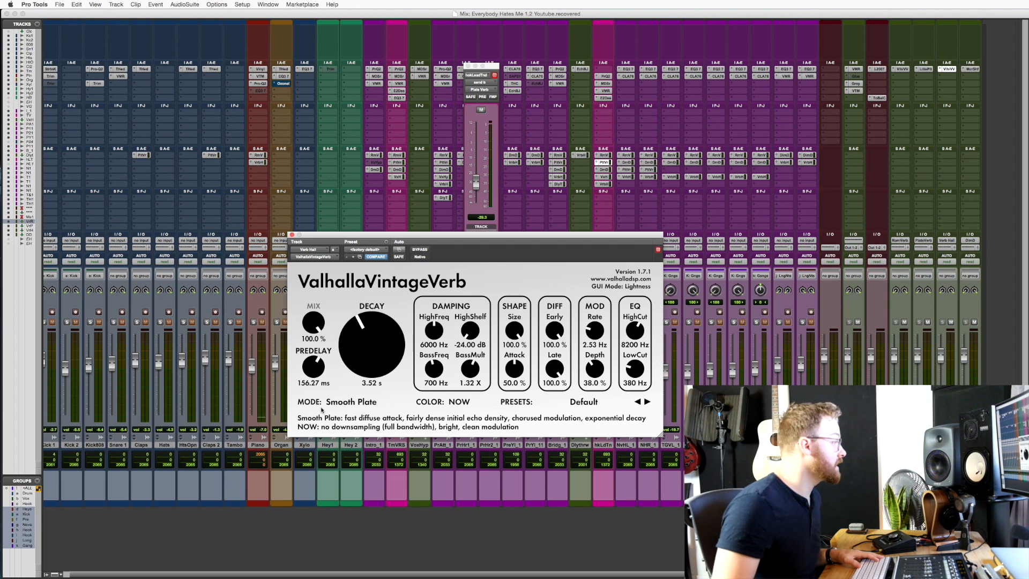
{"action": "left_click_drag", "start_coordinate": [447, 236], "coordinate": [524, 251]}
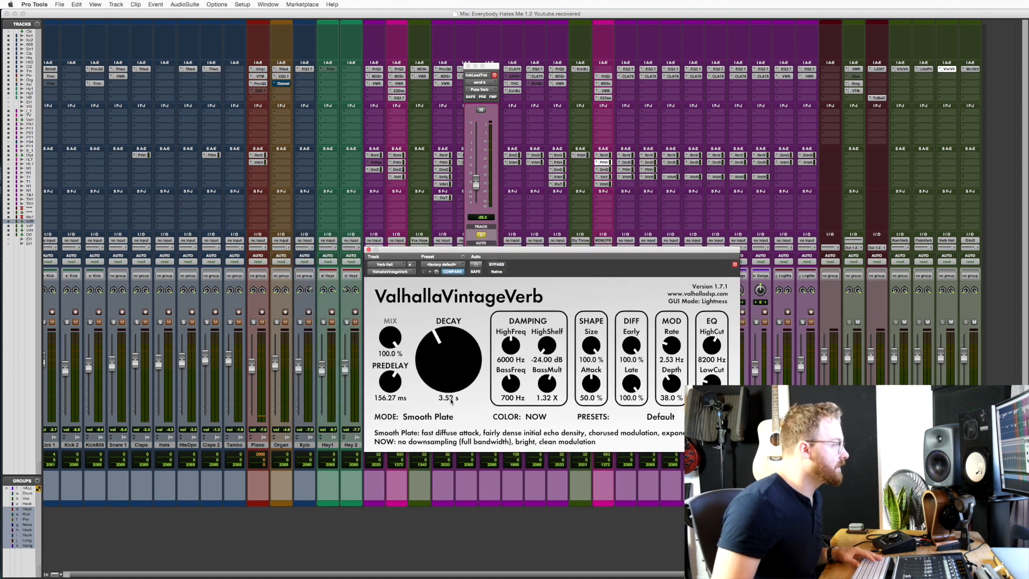
{"action": "left_click", "coordinate": [606, 177]}
{"action": "left_click", "coordinate": [604, 184]}
{"action": "left_click_drag", "start_coordinate": [475, 172], "coordinate": [476, 165]}
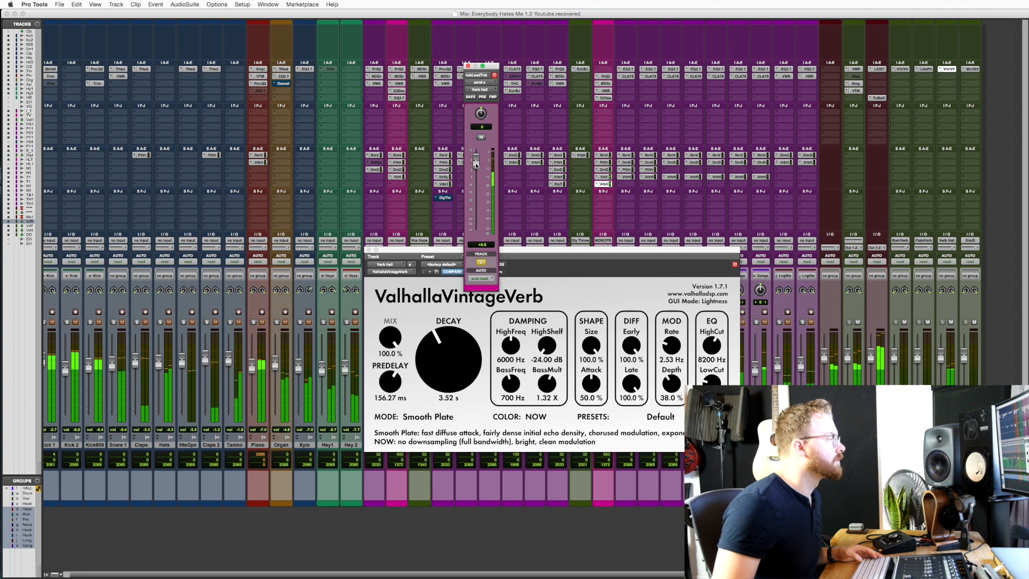
{"action": "left_click_drag", "start_coordinate": [475, 165], "coordinate": [476, 194]}
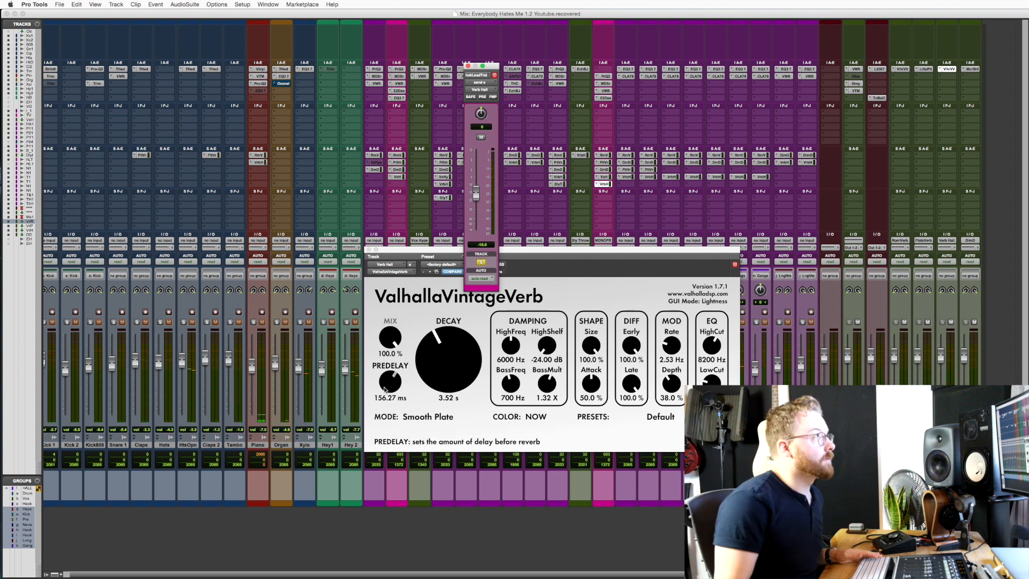
{"action": "left_click", "coordinate": [970, 445]}
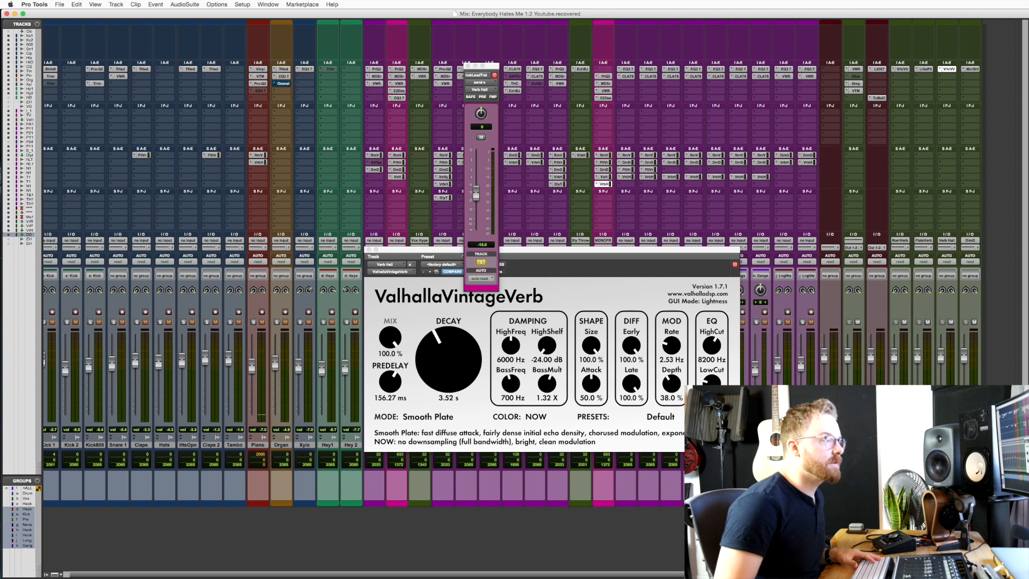
{"action": "left_click", "coordinate": [369, 250]}
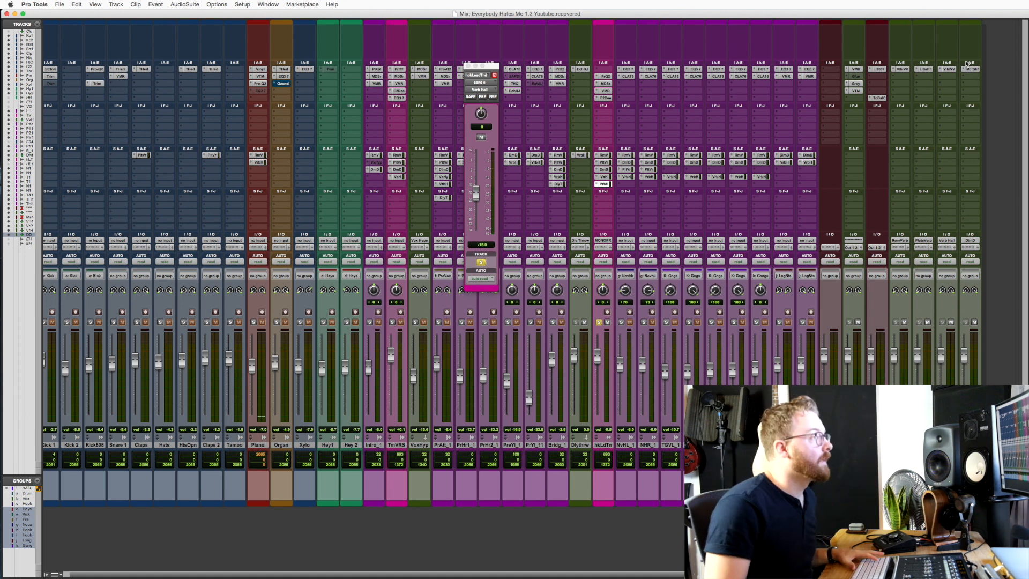
Step: Examine MicroShift on the Dim D track, audition the hook lead with its Dim D send raised, and restore the send level
{"action": "left_click", "coordinate": [953, 70]}
{"action": "left_click", "coordinate": [953, 70]}
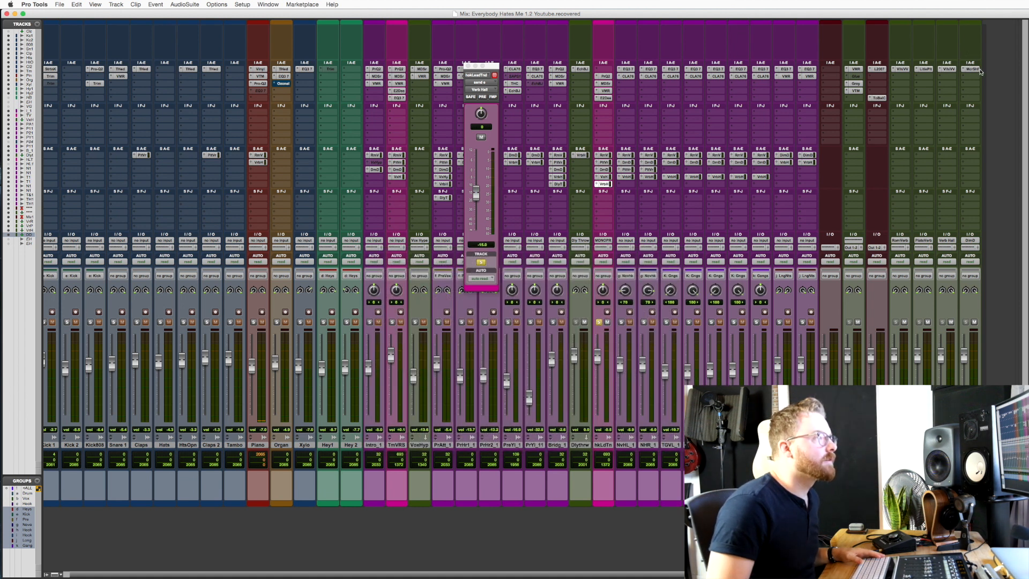
{"action": "left_click", "coordinate": [973, 69]}
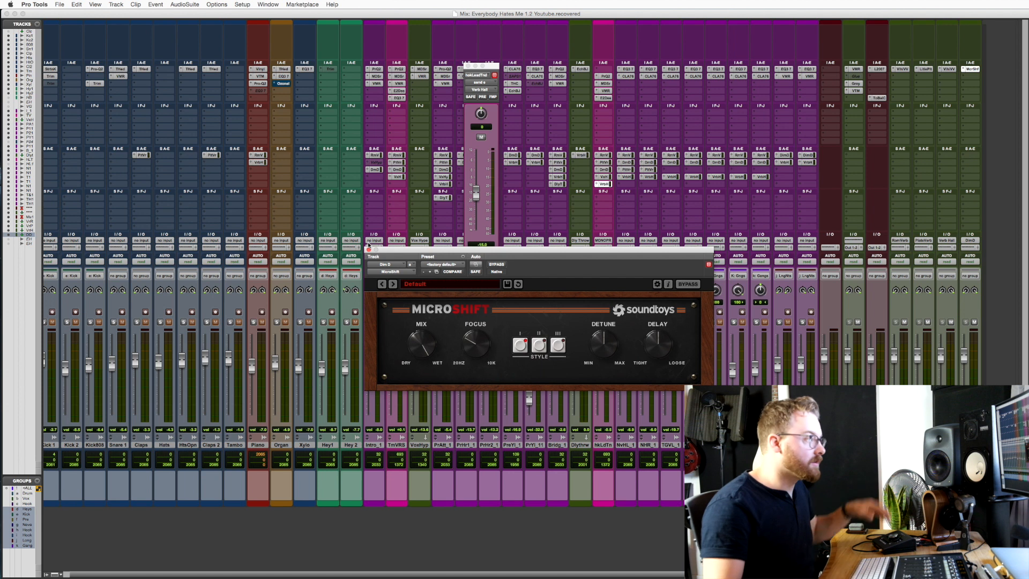
{"action": "left_click", "coordinate": [605, 170]}
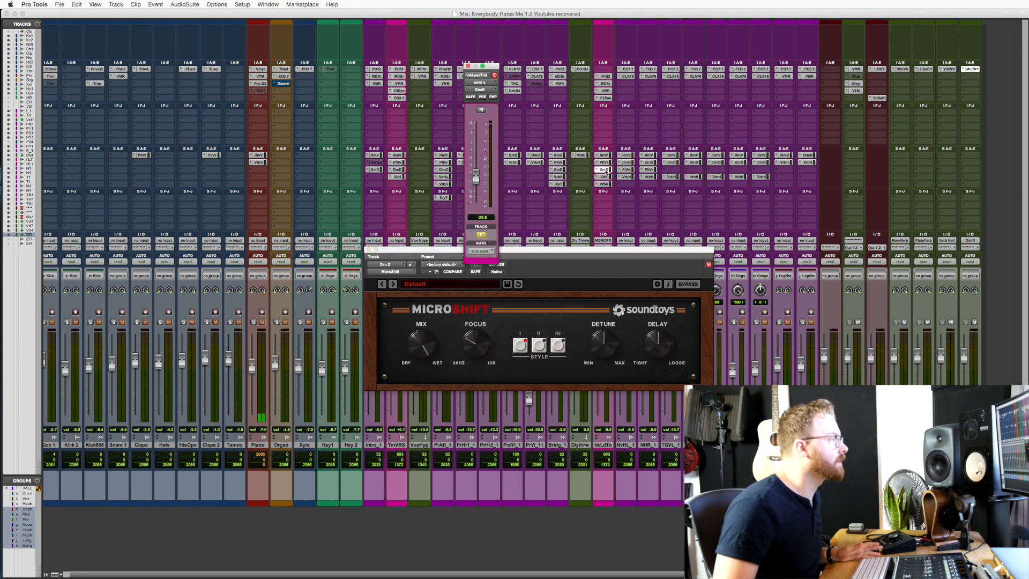
{"action": "left_click_drag", "start_coordinate": [476, 177], "coordinate": [475, 134]}
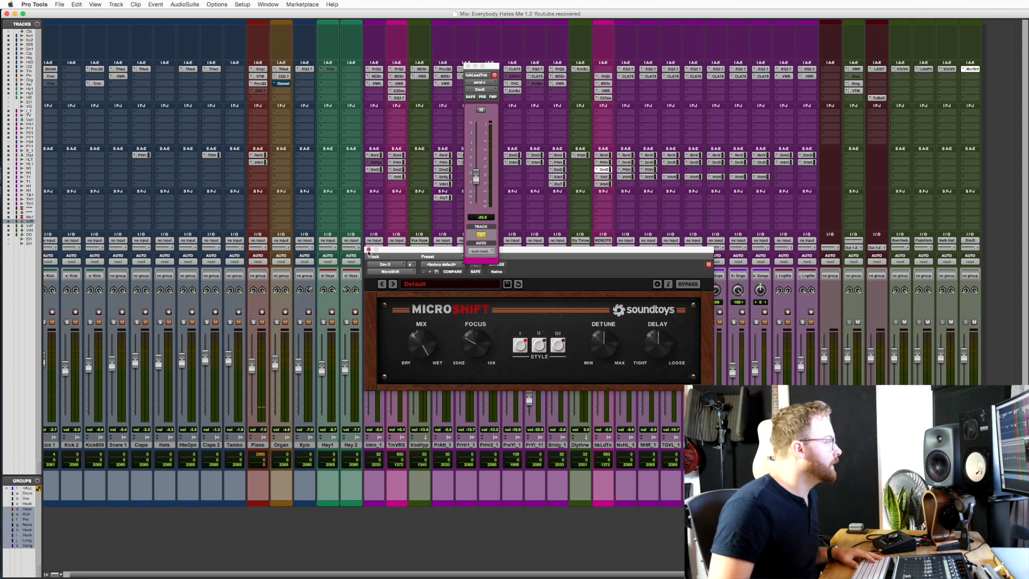
Step: Close the MicroShift plug-in and the hook lead's Dim D send window
{"action": "left_click", "coordinate": [369, 250]}
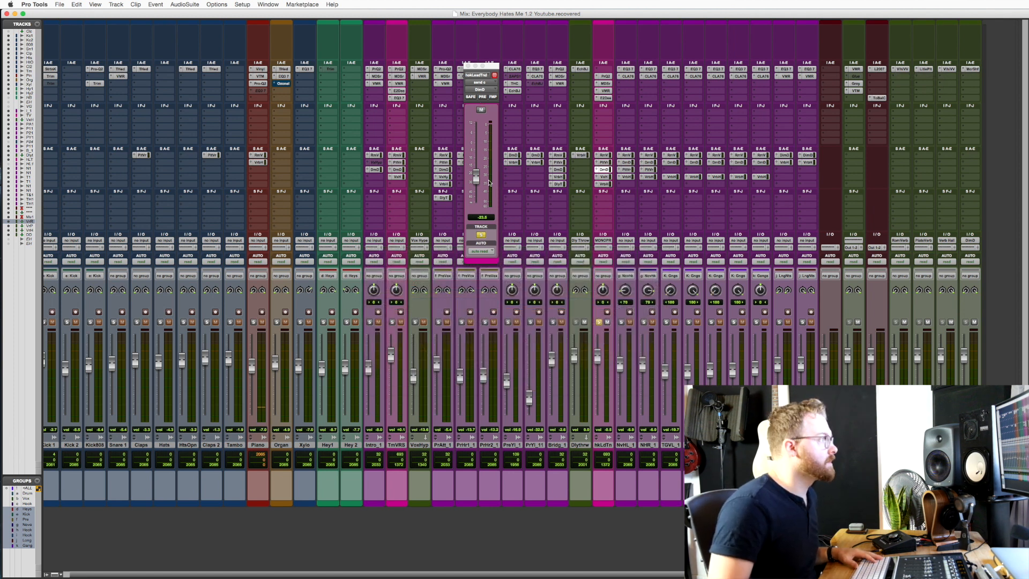
{"action": "left_click_drag", "start_coordinate": [470, 66], "coordinate": [472, 67]}
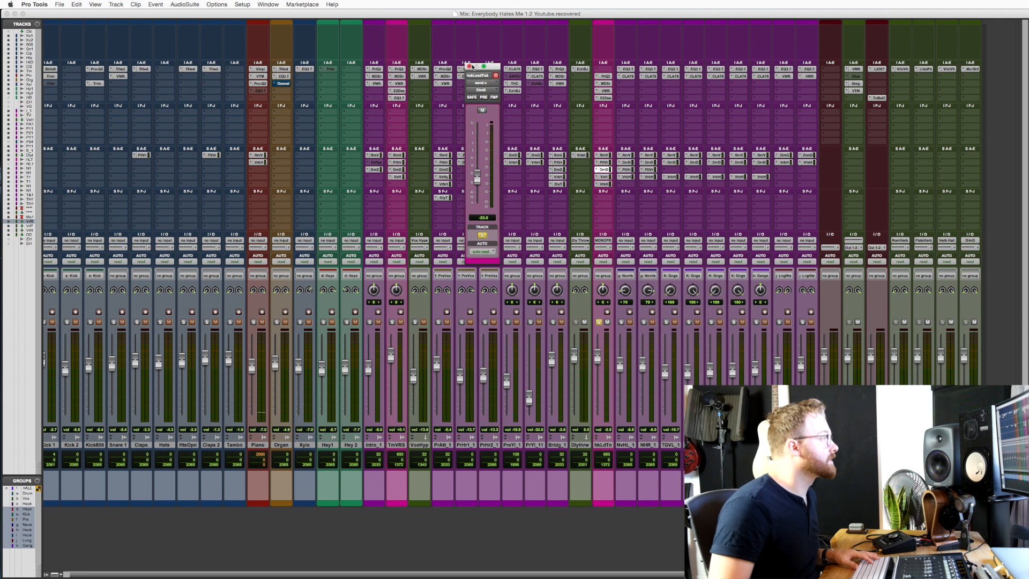
{"action": "left_click", "coordinate": [470, 66]}
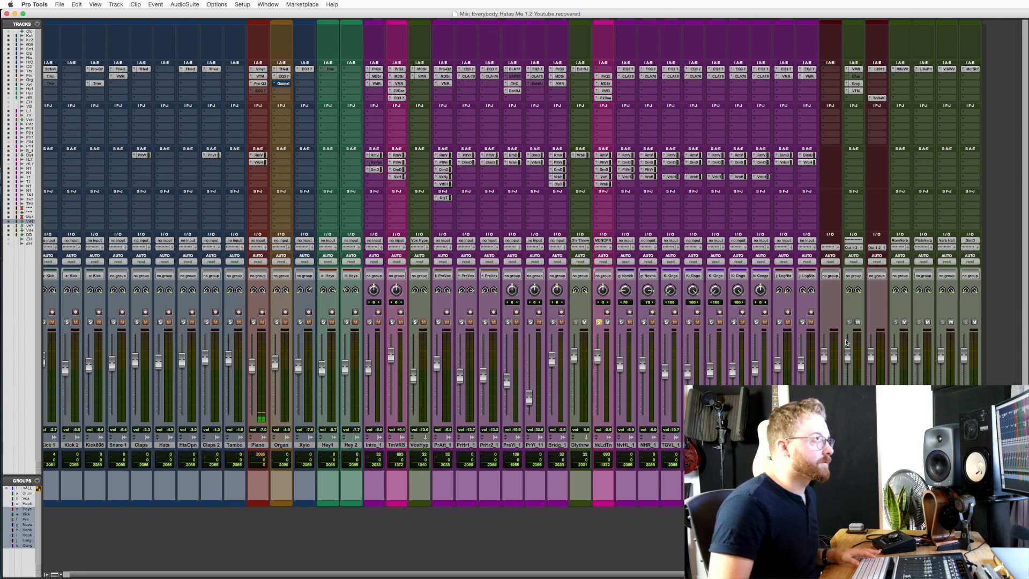
{"action": "scroll", "coordinate": [364, 310], "scroll_direction": "left", "scroll_amount": 1}
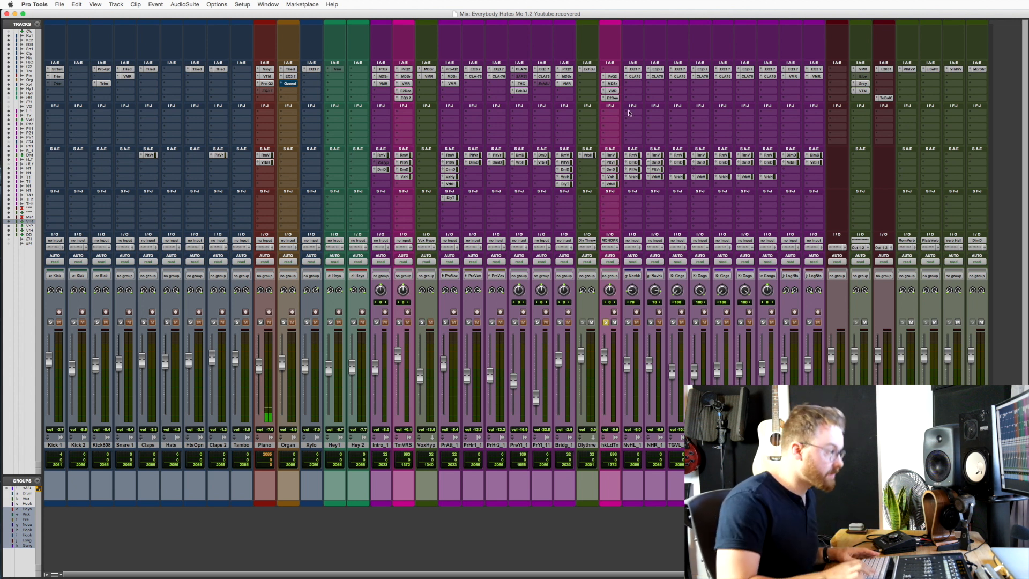
Step: Switch to the Edit window, then select and mute all vocal tracks from Intro_1 through TmHkDbR_1
{"action": "key", "text": "super+equal"}
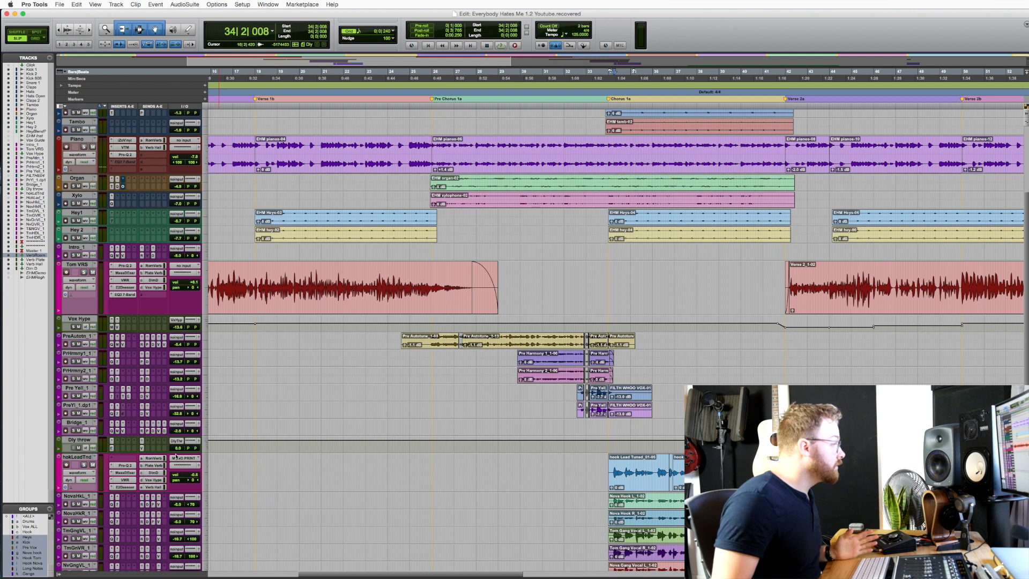
{"action": "scroll", "coordinate": [90, 465], "scroll_direction": "down", "scroll_amount": 5}
{"action": "scroll", "coordinate": [586, 370], "scroll_direction": "up", "scroll_amount": 10}
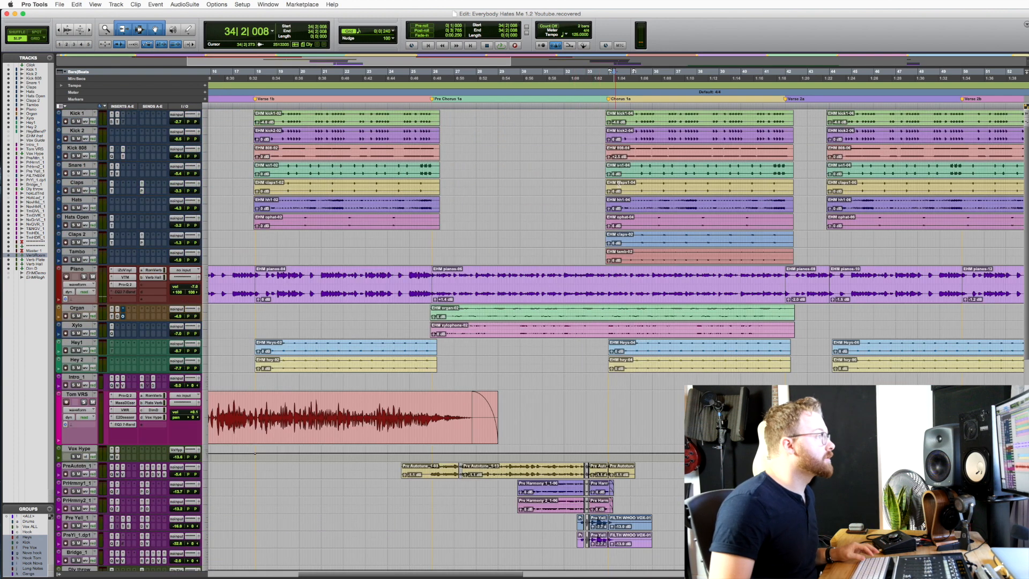
{"action": "left_click", "coordinate": [77, 377]}
{"action": "scroll", "coordinate": [102, 419], "scroll_direction": "down", "scroll_amount": 10}
{"action": "left_click", "coordinate": [86, 400], "text": "shift"}
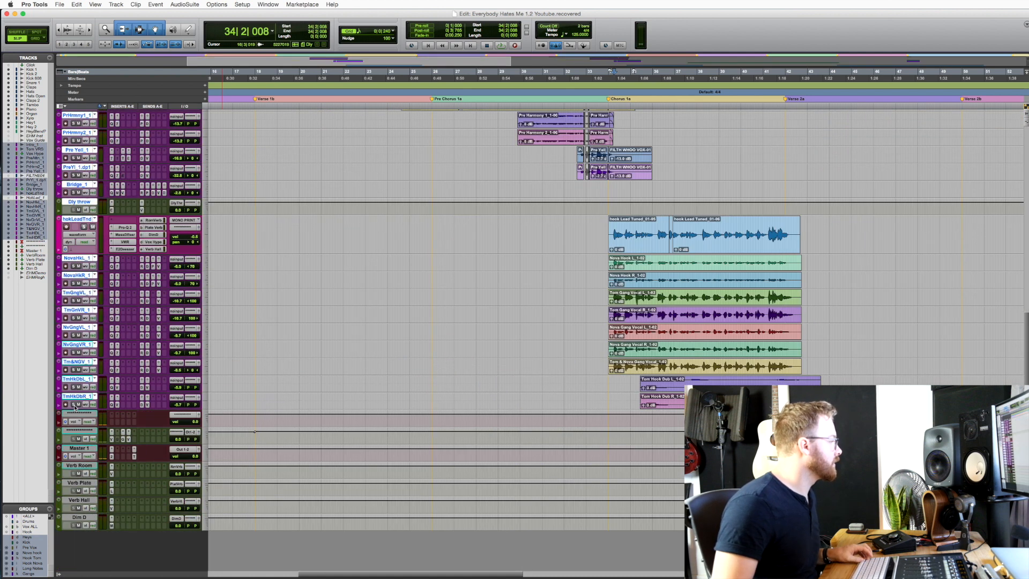
Step: Bypass the Piano track's inserts and sends, solo it, and audition it from the start of Intro 1a
{"action": "scroll", "coordinate": [432, 426], "scroll_direction": "up", "scroll_amount": 10}
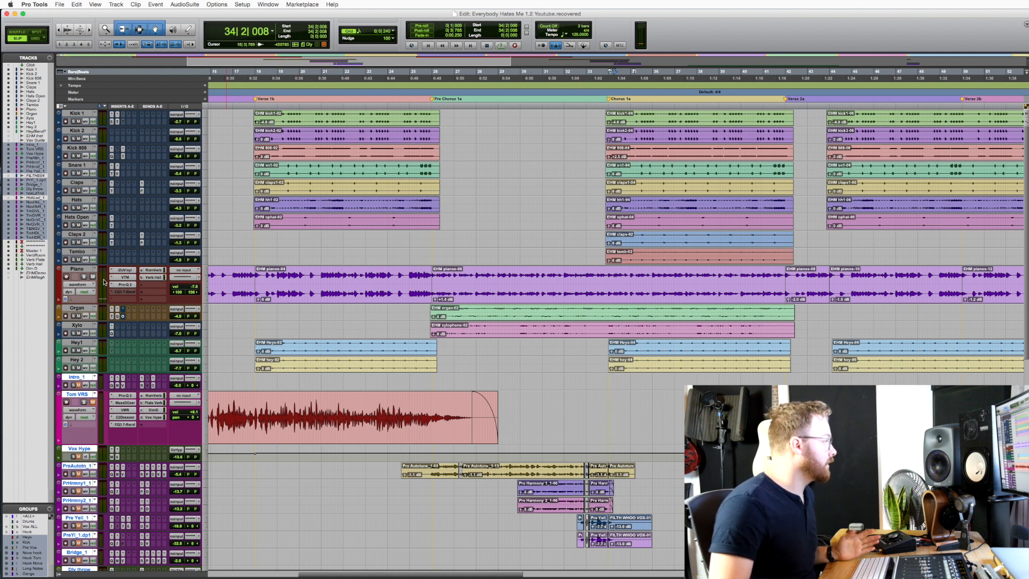
{"action": "left_click", "coordinate": [79, 269]}
{"action": "scroll", "coordinate": [118, 254], "scroll_direction": "left", "scroll_amount": 10}
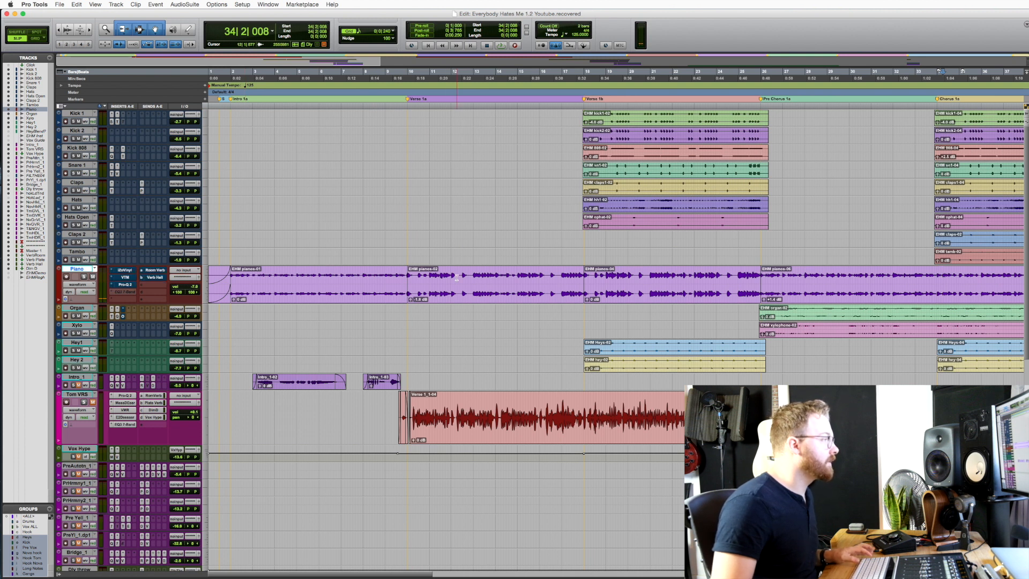
{"action": "left_click", "coordinate": [231, 254]}
{"action": "scroll", "coordinate": [230, 254], "scroll_direction": "down", "scroll_amount": 1}
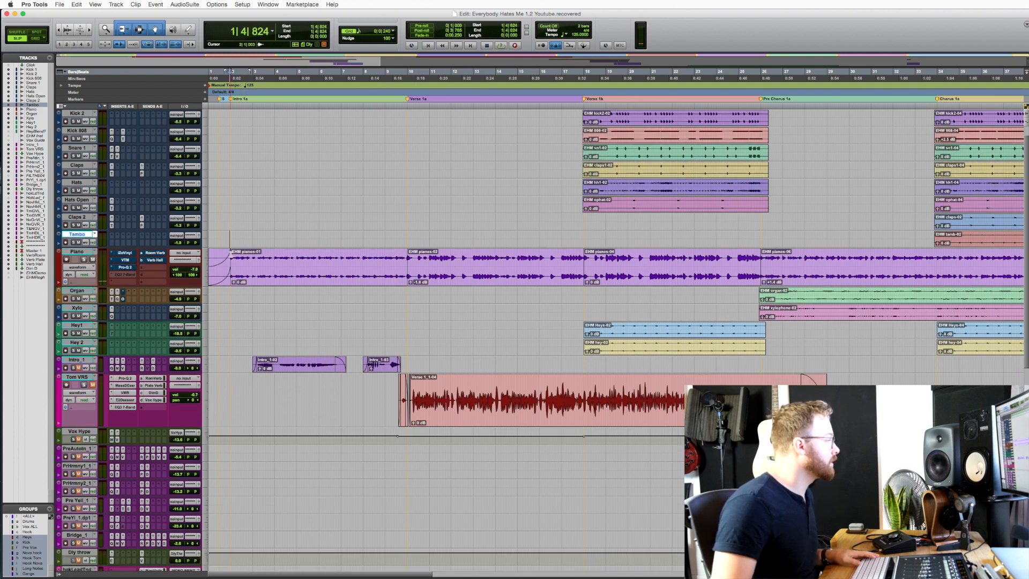
{"action": "key", "text": "space"}
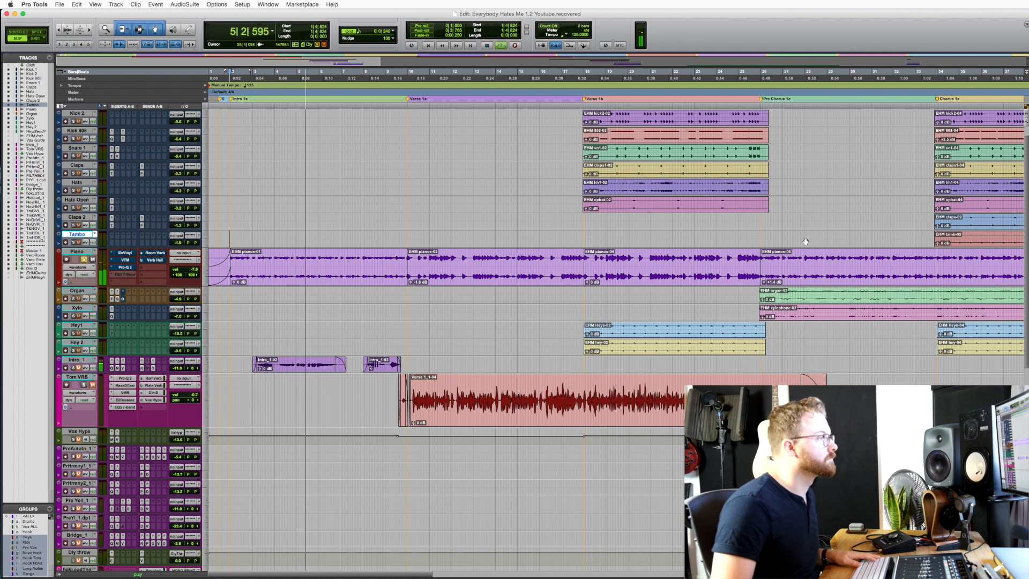
{"action": "key", "text": "space"}
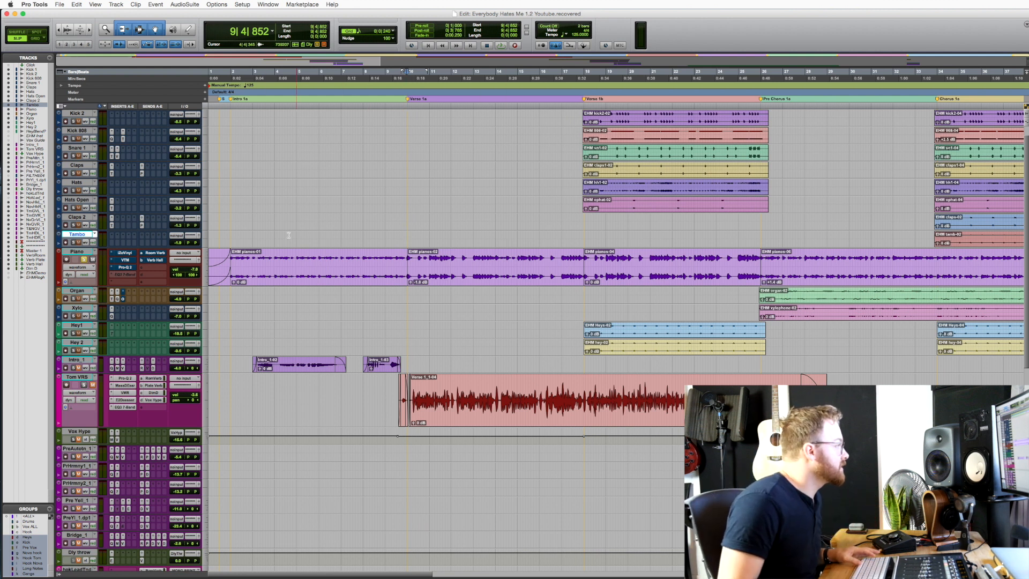
Step: Open iZotope Vinyl on the Piano track and compare the sound bypassed and engaged during playback, leaving it engaged
{"action": "left_click", "coordinate": [124, 254]}
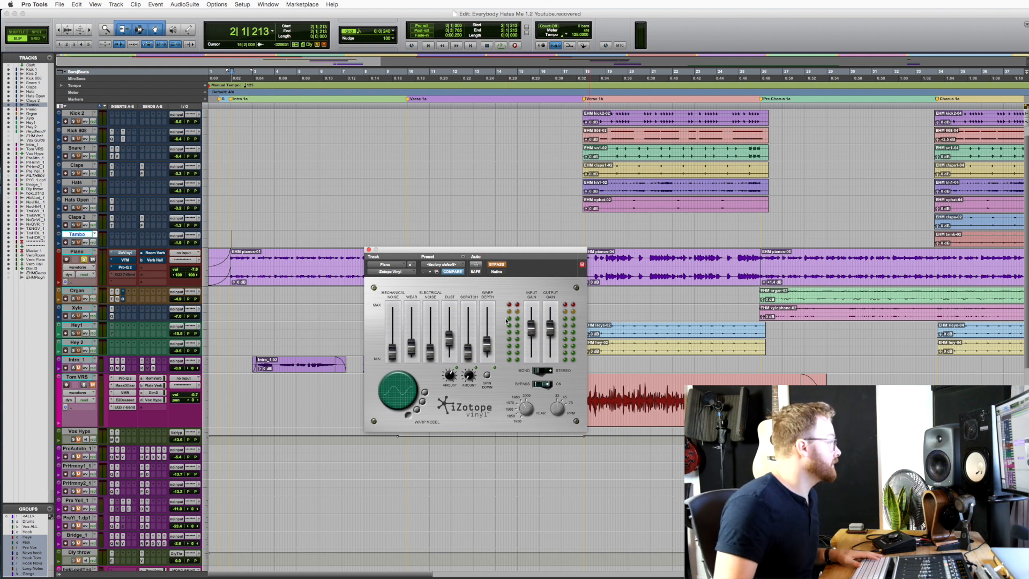
{"action": "key", "text": "space"}
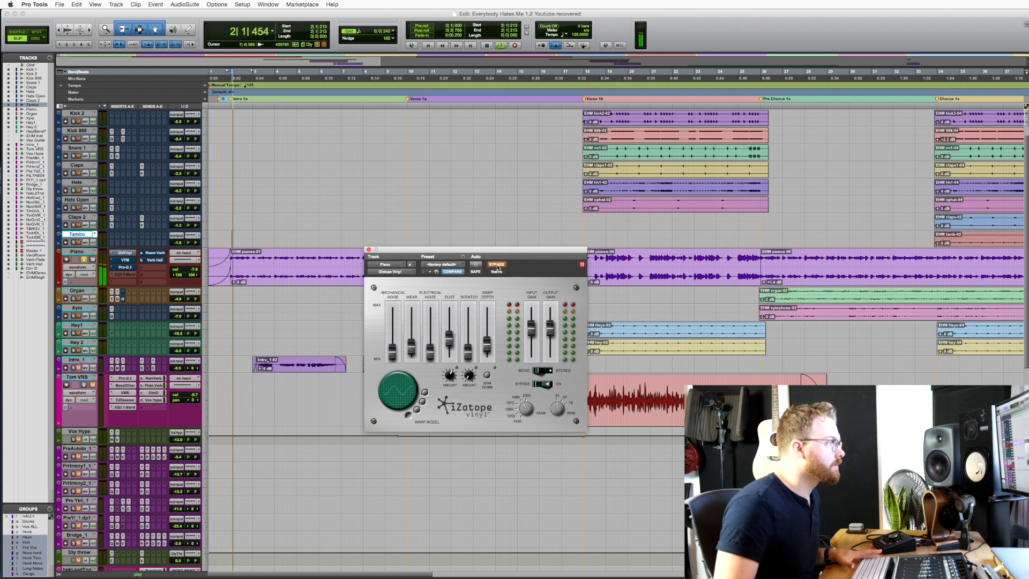
{"action": "left_click", "coordinate": [497, 264]}
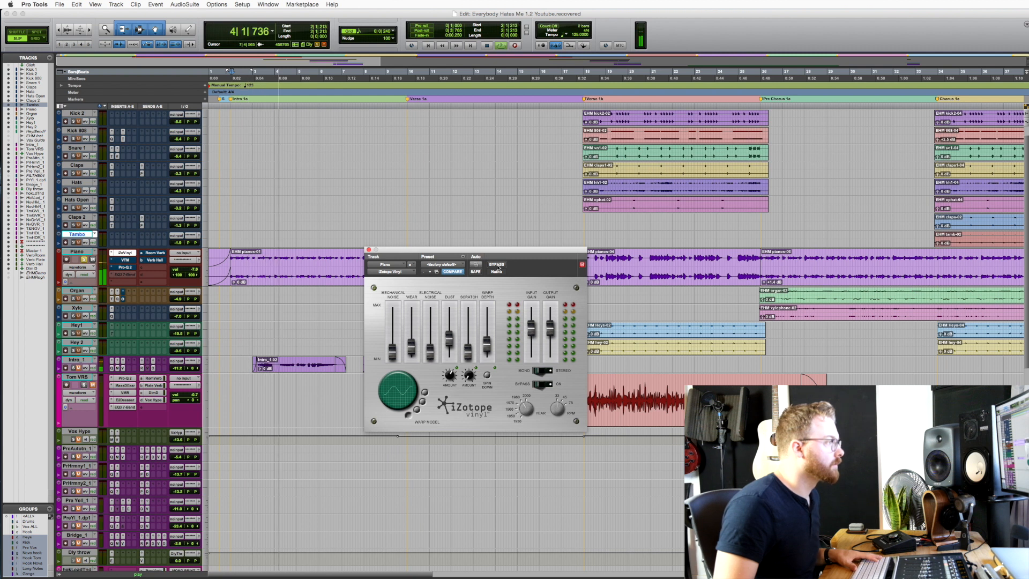
{"action": "left_click", "coordinate": [497, 265]}
{"action": "left_click", "coordinate": [497, 265]}
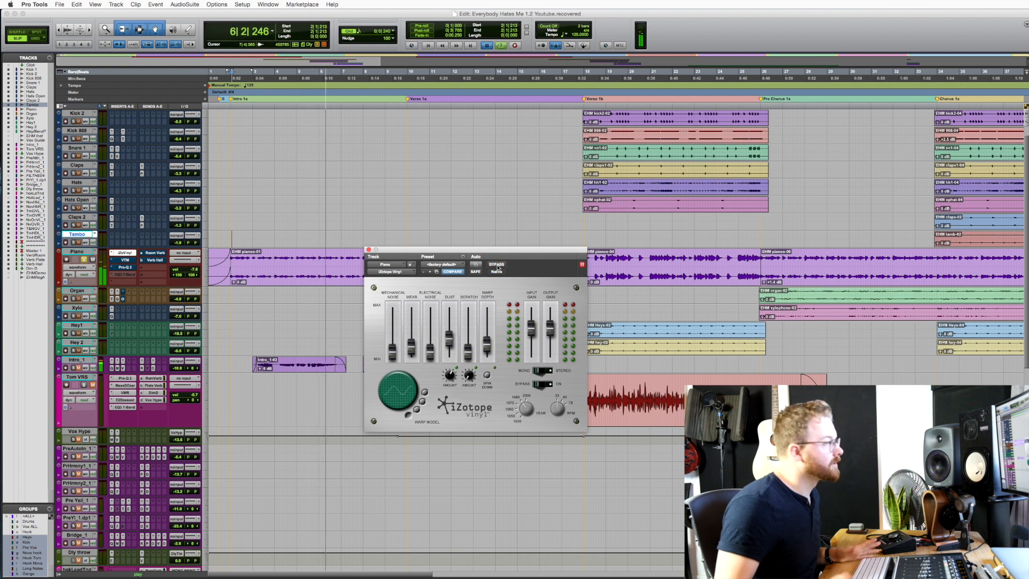
{"action": "key", "text": "space"}
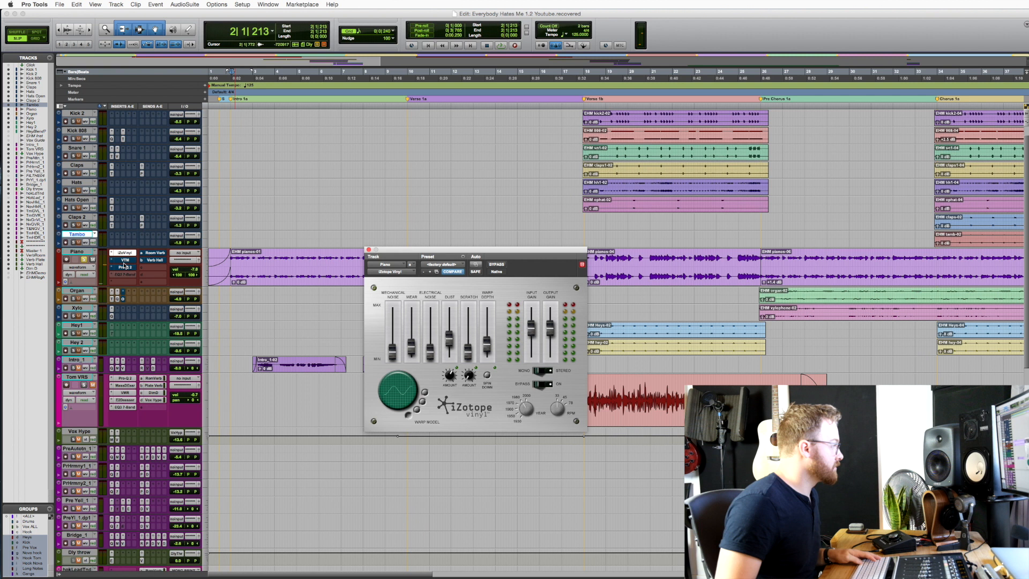
Step: Open Virtual Tape Machines on the Piano track, show its tape reels, compare it bypassed and engaged during playback, and close it
{"action": "left_click", "coordinate": [124, 261]}
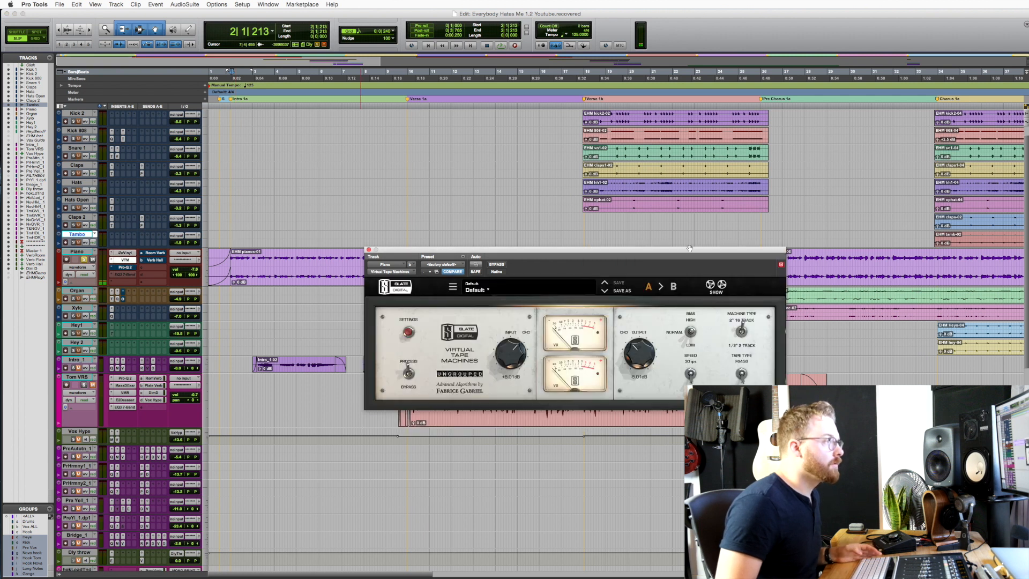
{"action": "left_click", "coordinate": [719, 287]}
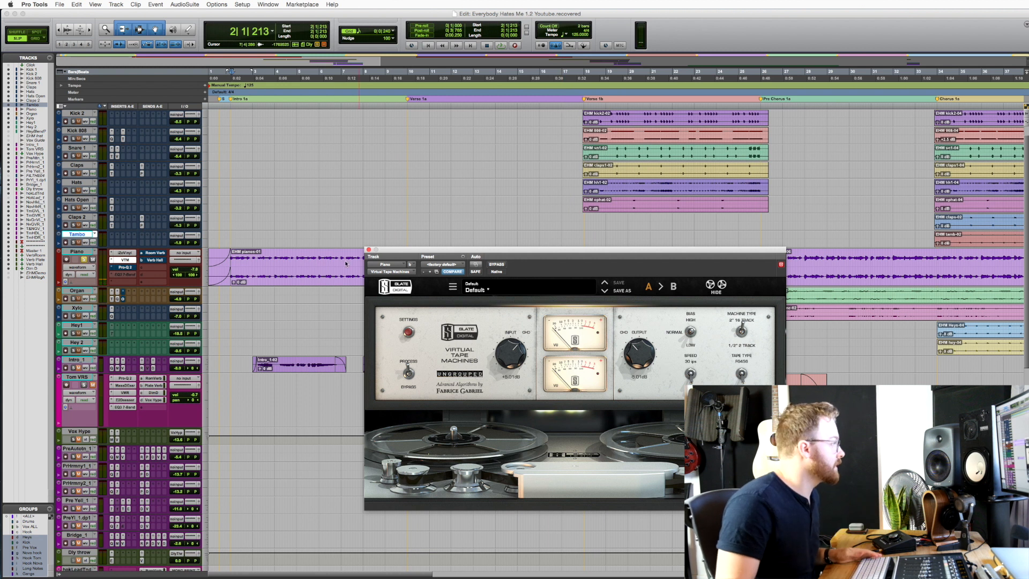
{"action": "key", "text": "space"}
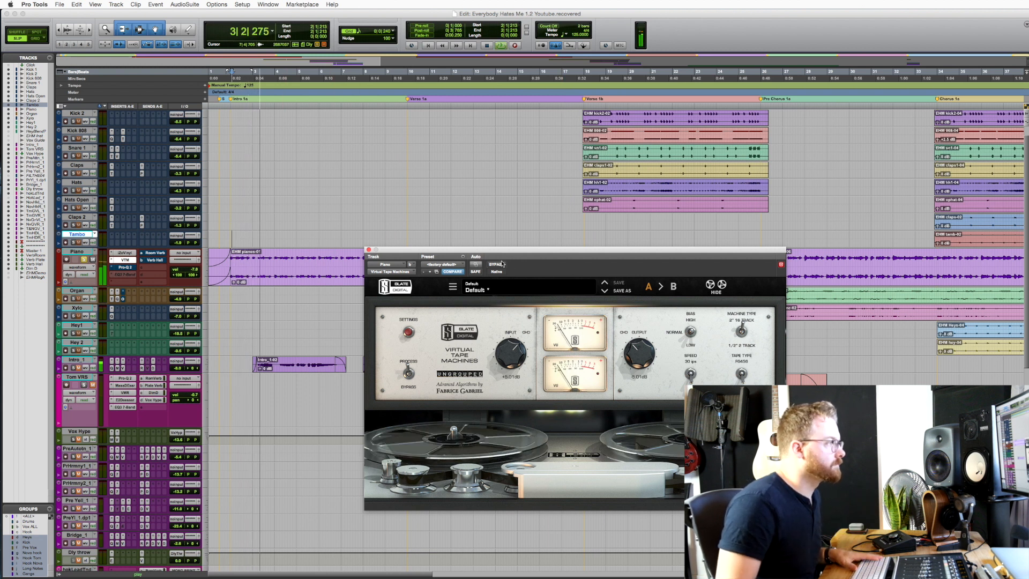
{"action": "left_click", "coordinate": [497, 267]}
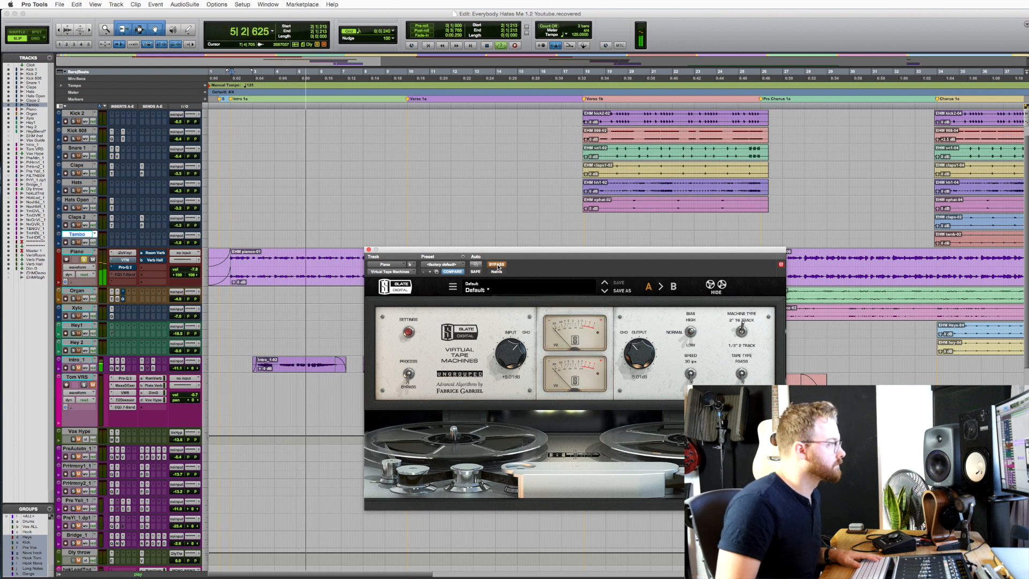
{"action": "left_click", "coordinate": [497, 265]}
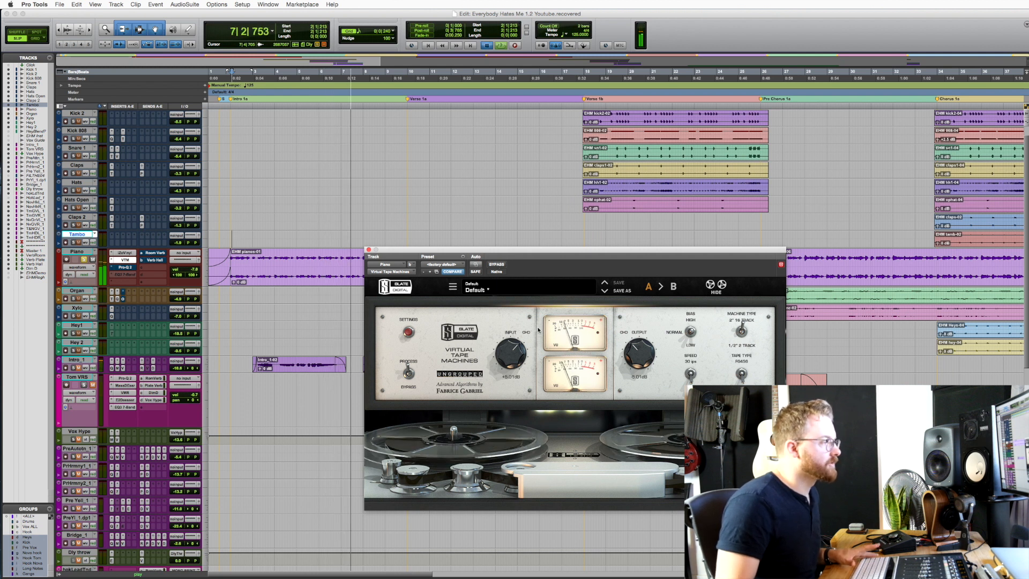
{"action": "key", "text": "space"}
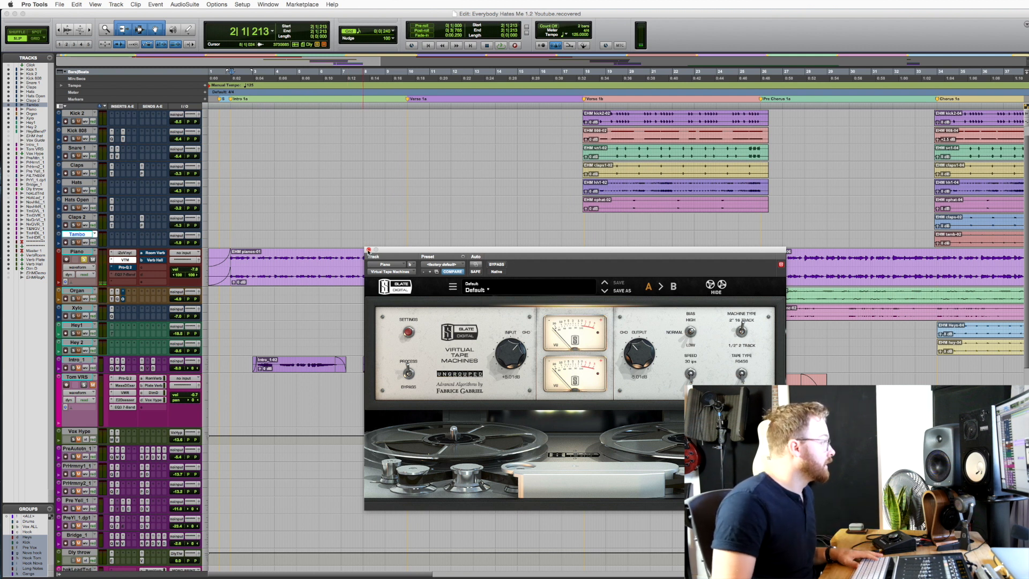
{"action": "left_click", "coordinate": [368, 250]}
Step: Open FabFilter Pro-Q 2 on the Piano track and compare its EQ bypassed and engaged during playback, leaving it engaged
{"action": "left_click", "coordinate": [125, 267]}
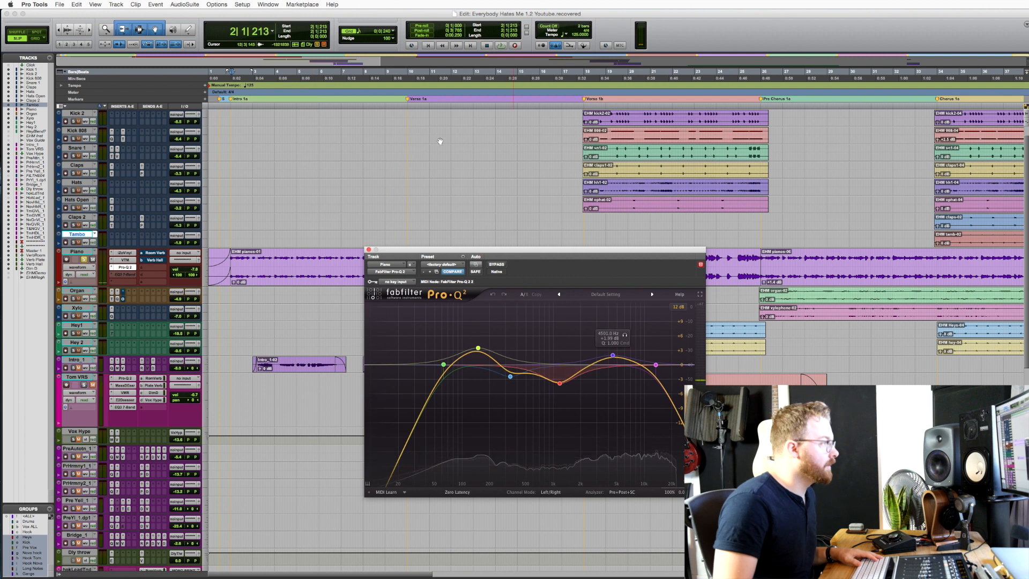
{"action": "left_click_drag", "start_coordinate": [485, 250], "coordinate": [459, 294]}
{"action": "key", "text": "space"}
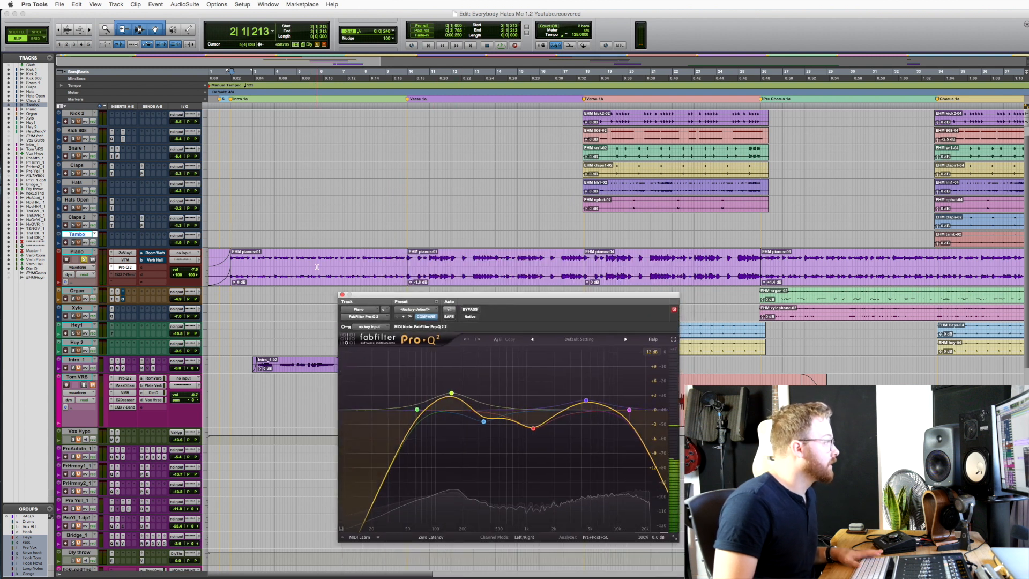
{"action": "left_click", "coordinate": [470, 310]}
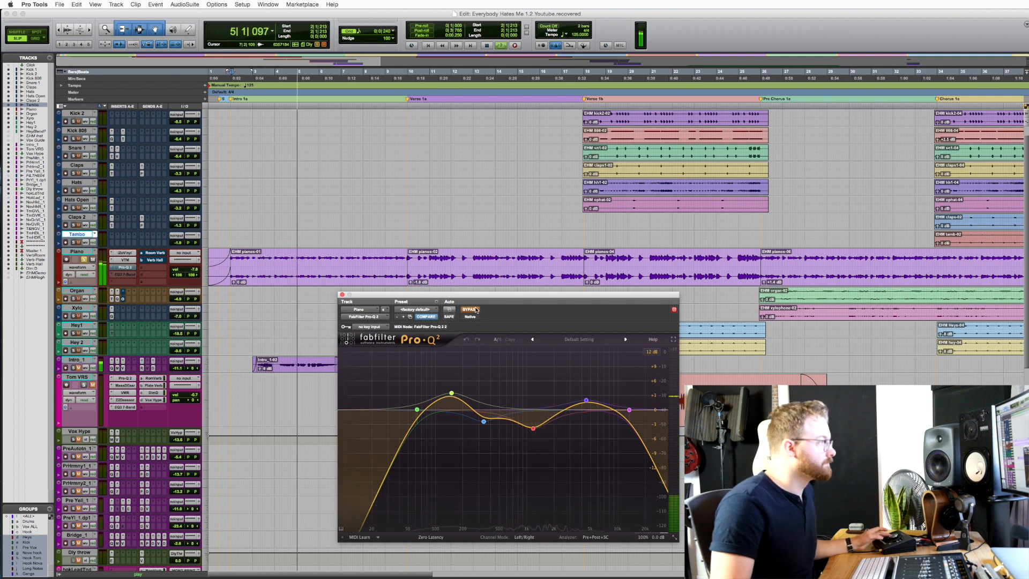
{"action": "left_click", "coordinate": [476, 310]}
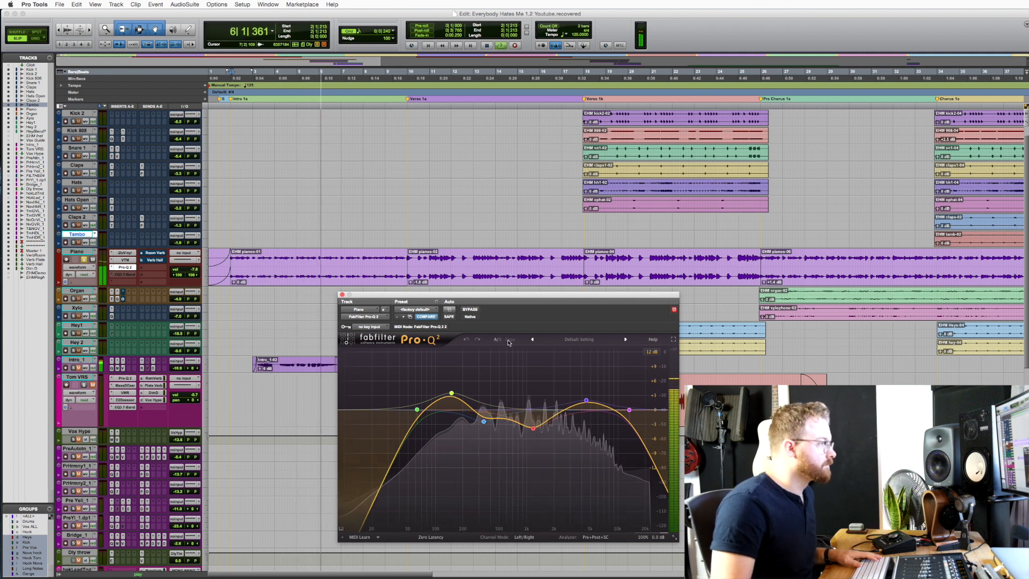
{"action": "key", "text": "space"}
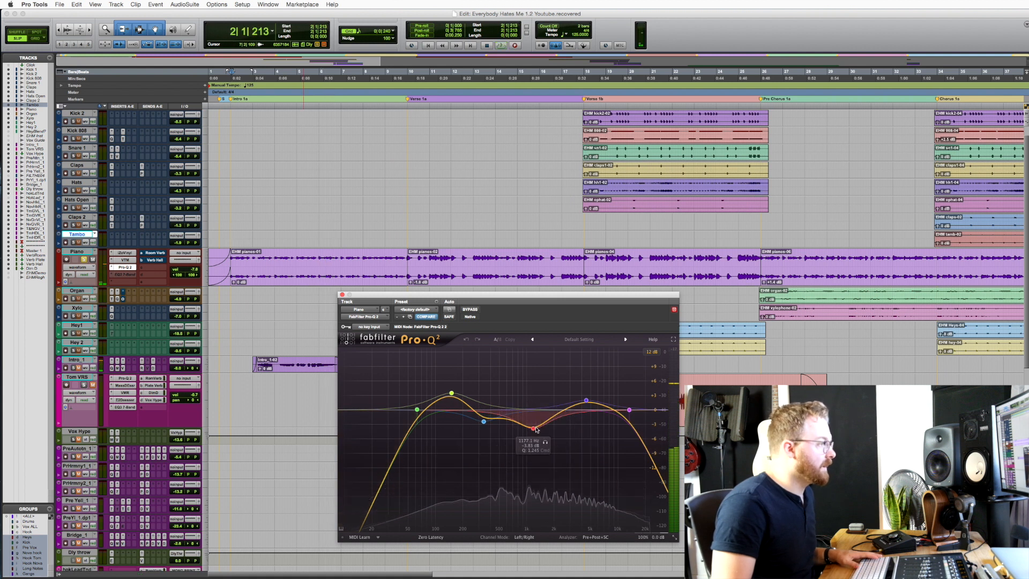
Step: Audition the 1177 Hz cut band in isolation, then compare the piano with the whole EQ bypassed and engaged
{"action": "left_click", "coordinate": [534, 430]}
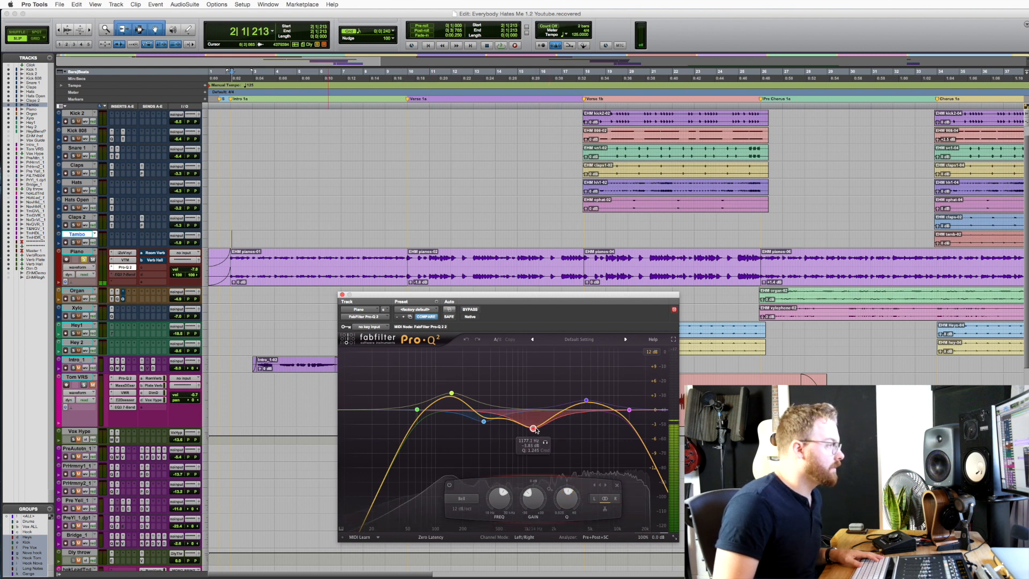
{"action": "key", "text": "space"}
{"action": "left_click", "coordinate": [546, 444]}
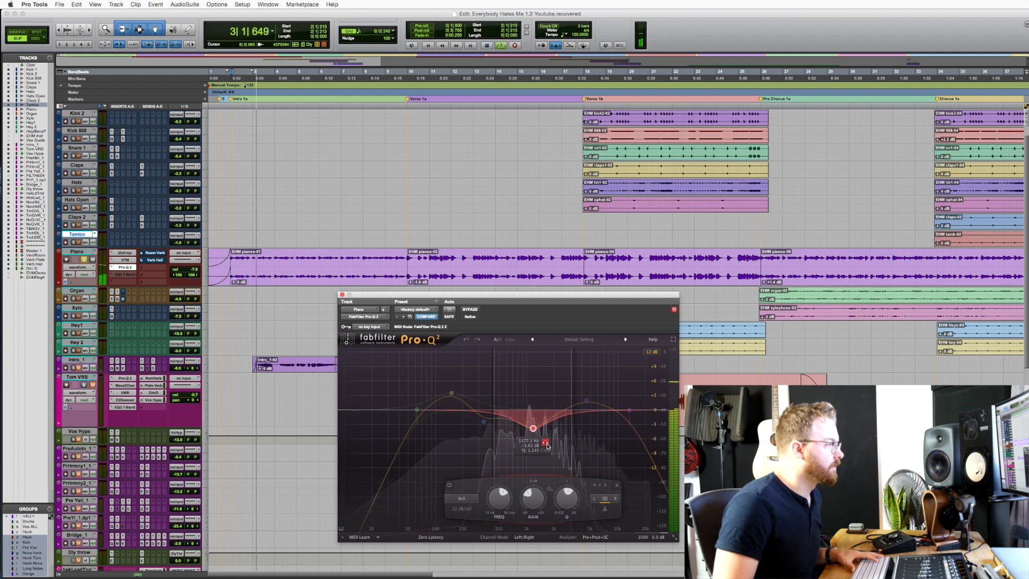
{"action": "left_click", "coordinate": [547, 446]}
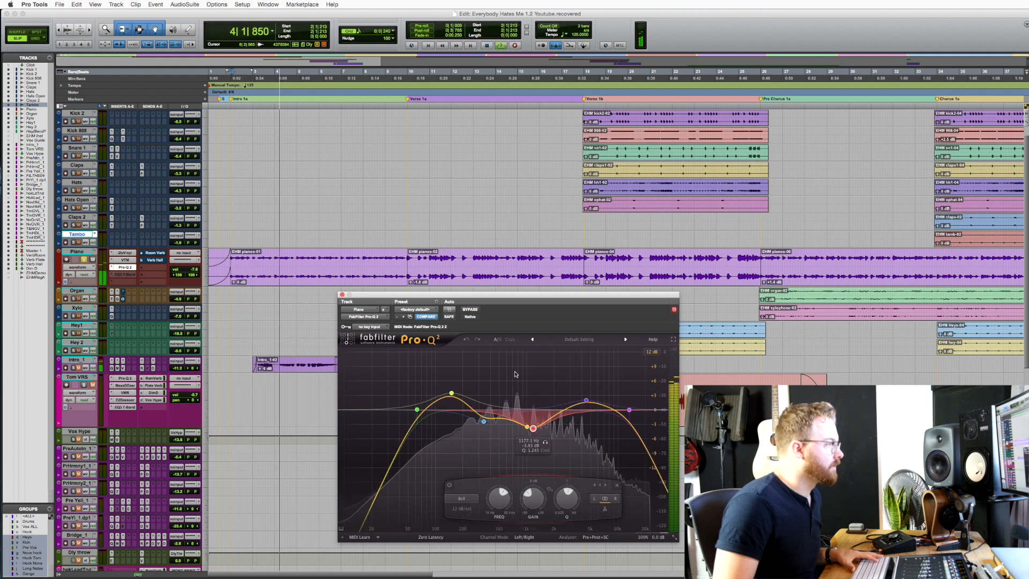
{"action": "left_click", "coordinate": [470, 310]}
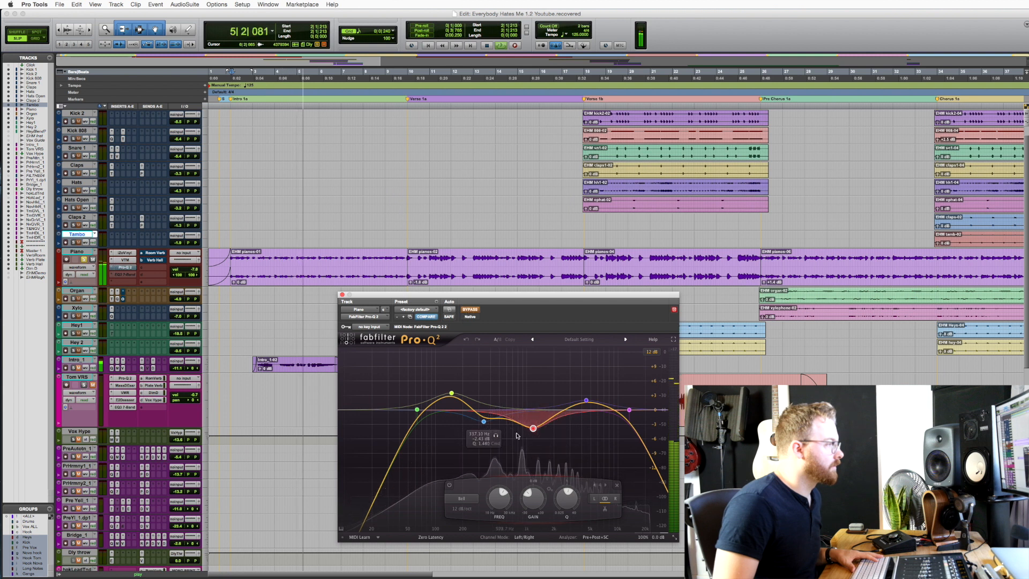
{"action": "left_click", "coordinate": [474, 311]}
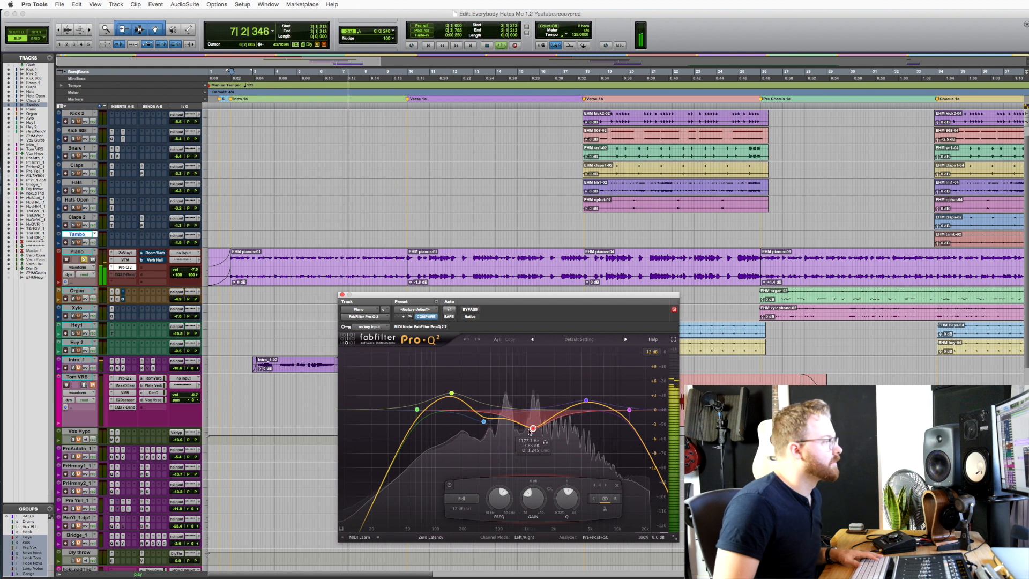
{"action": "key", "text": "space"}
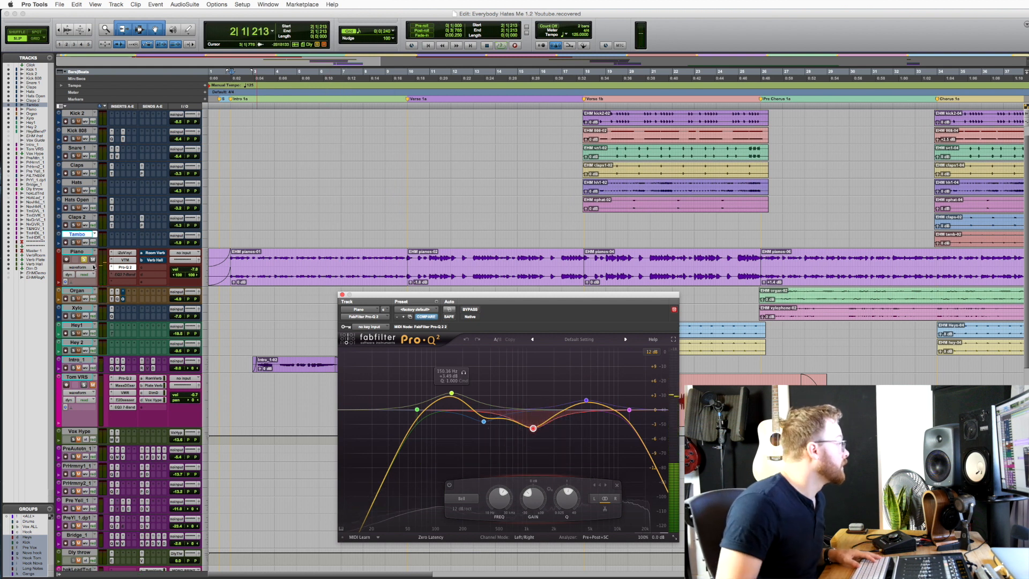
Step: Open the Piano track's Room Verb send with the send active and audition the piano through it
{"action": "left_click", "coordinate": [155, 253]}
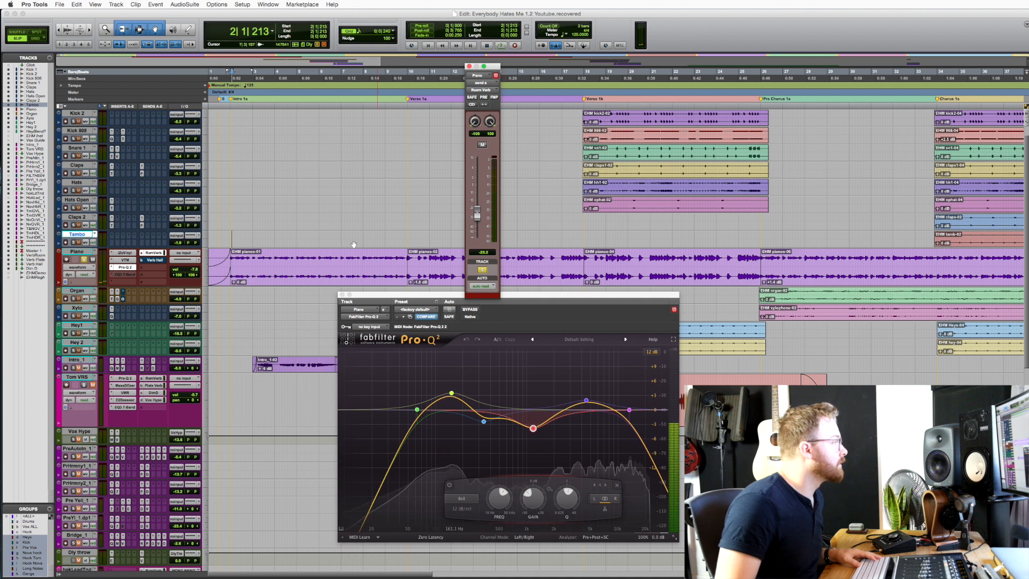
{"action": "key", "text": "space"}
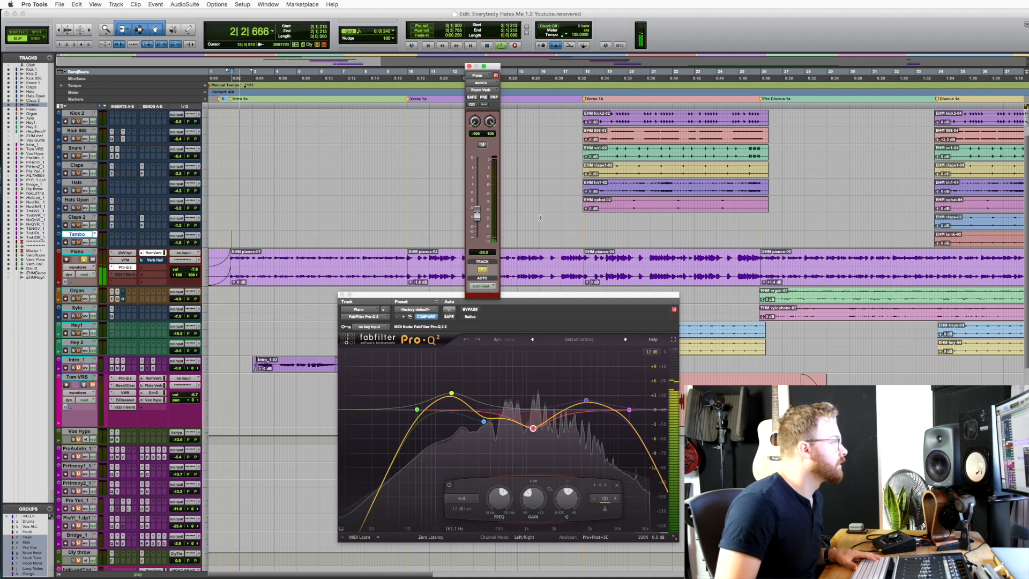
{"action": "key", "text": "space"}
Step: Open the Piano track's Verb Hall send, display its mute automation, and place the playback position just before Pre Chorus 1a
{"action": "left_click", "coordinate": [153, 260]}
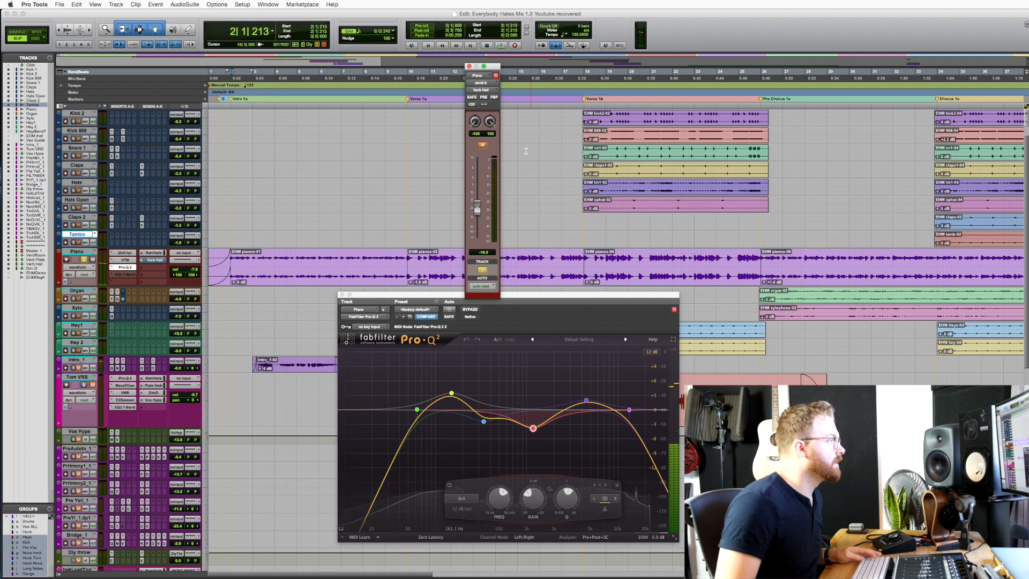
{"action": "left_click", "coordinate": [482, 145]}
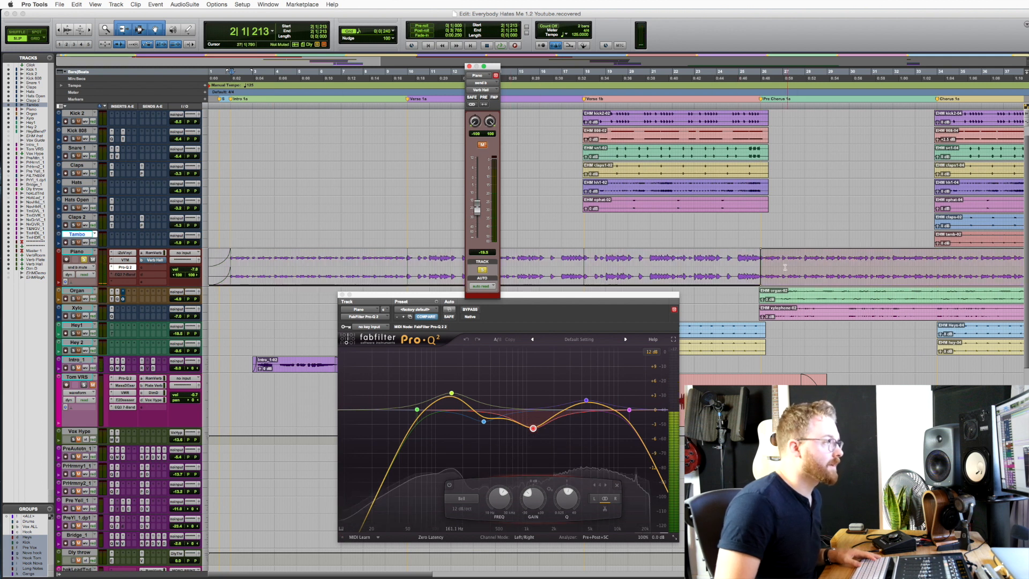
{"action": "left_click", "coordinate": [763, 260]}
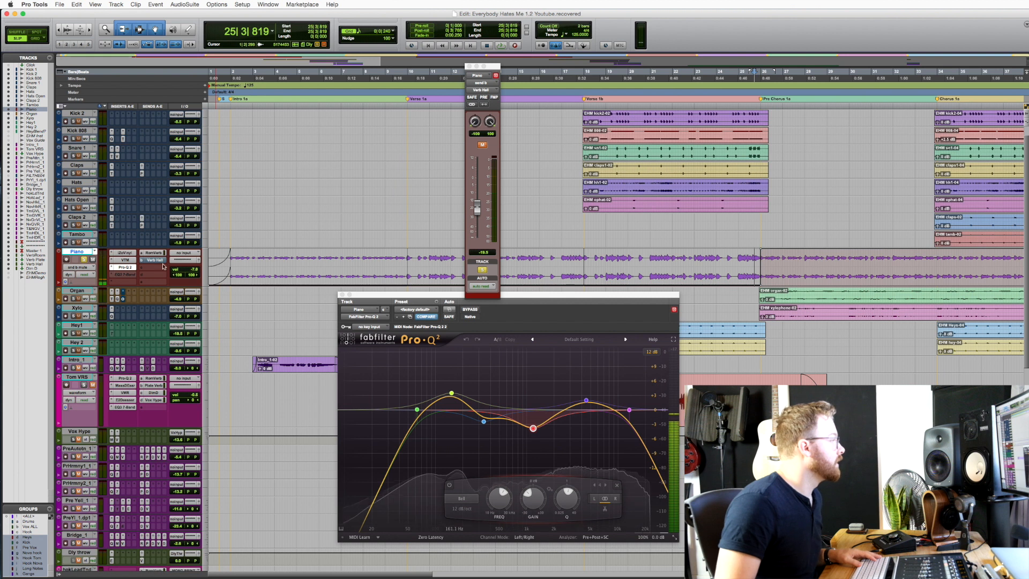
Step: Audition the piano across the start of Pre Chorus 1a in solo and in the full mix, with its Verb Hall send automation
{"action": "key", "text": "space"}
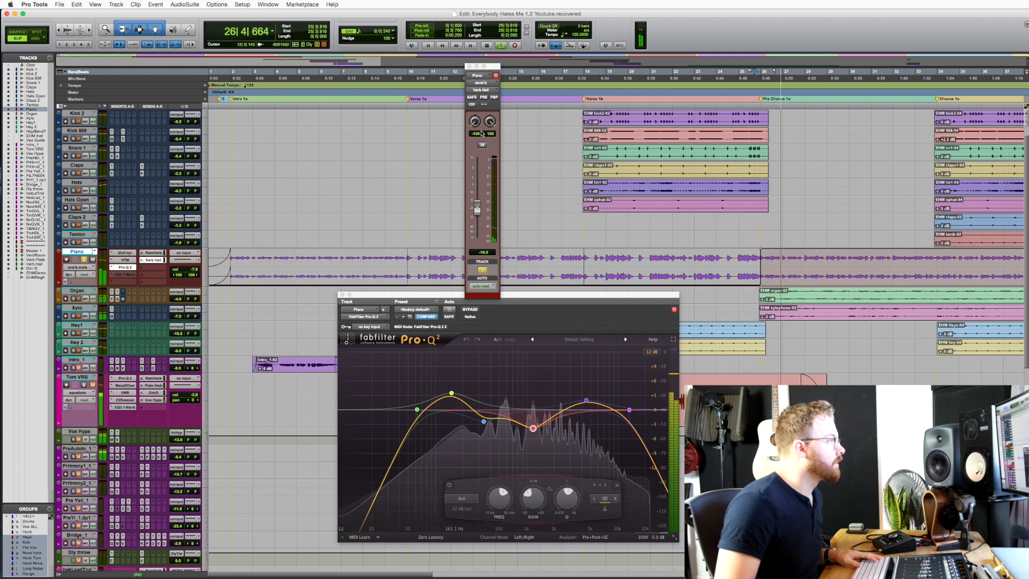
{"action": "left_click", "coordinate": [83, 259]}
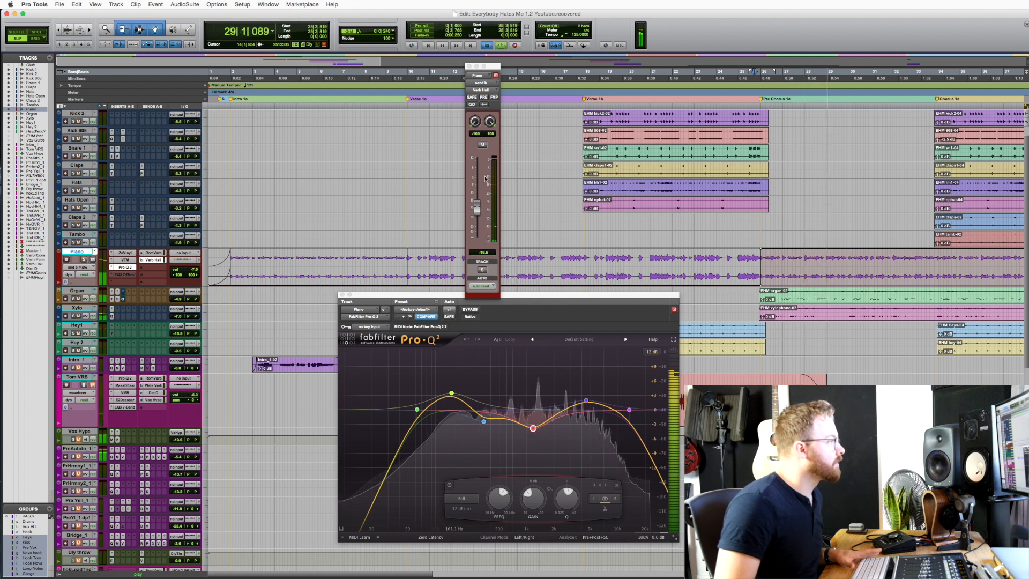
{"action": "key", "text": "space"}
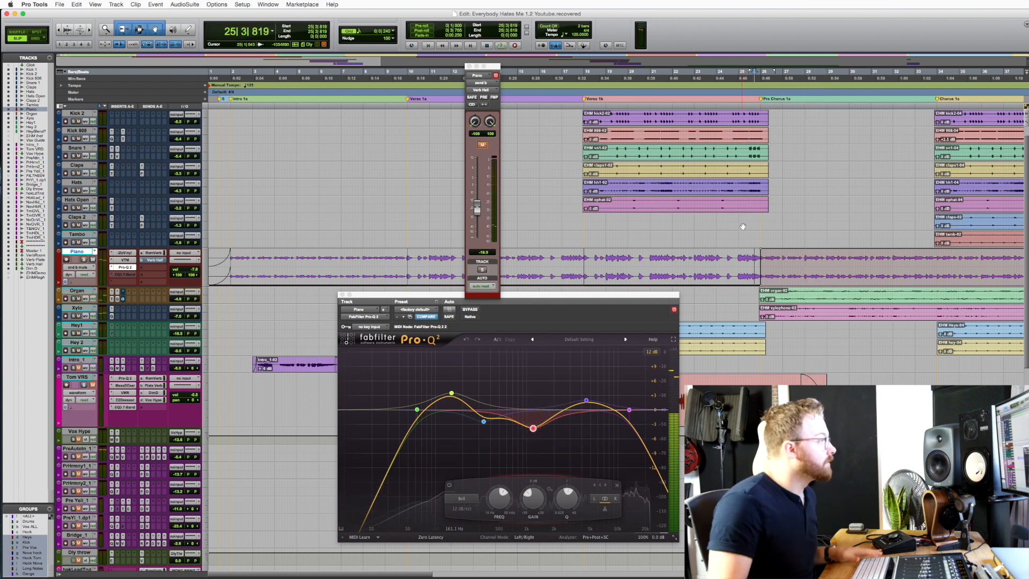
Step: Close the Verb Hall send and Pro-Q 2 windows and focus the timeline on the start of Chorus 1a
{"action": "left_click", "coordinate": [469, 67]}
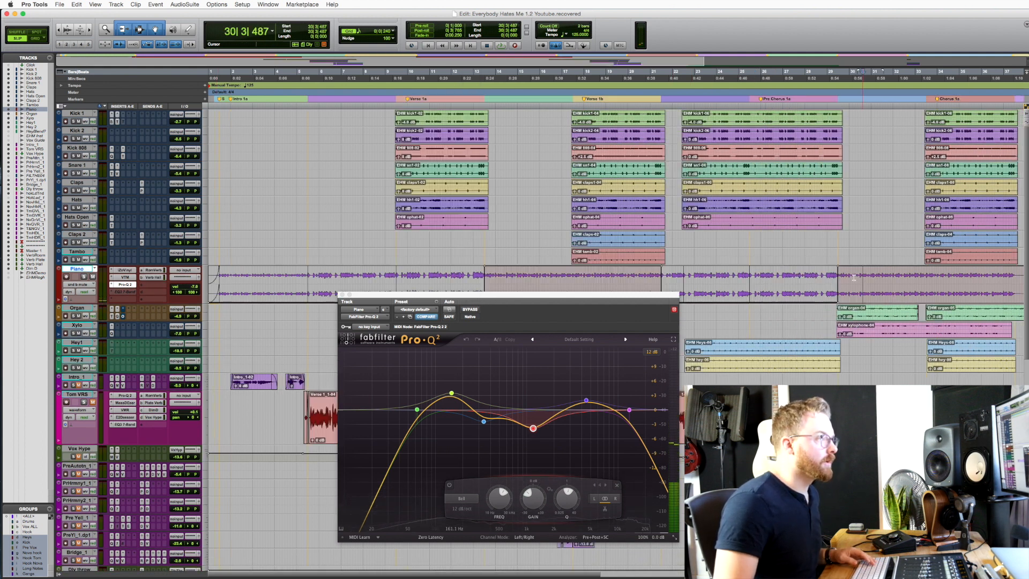
{"action": "key", "text": "r"}
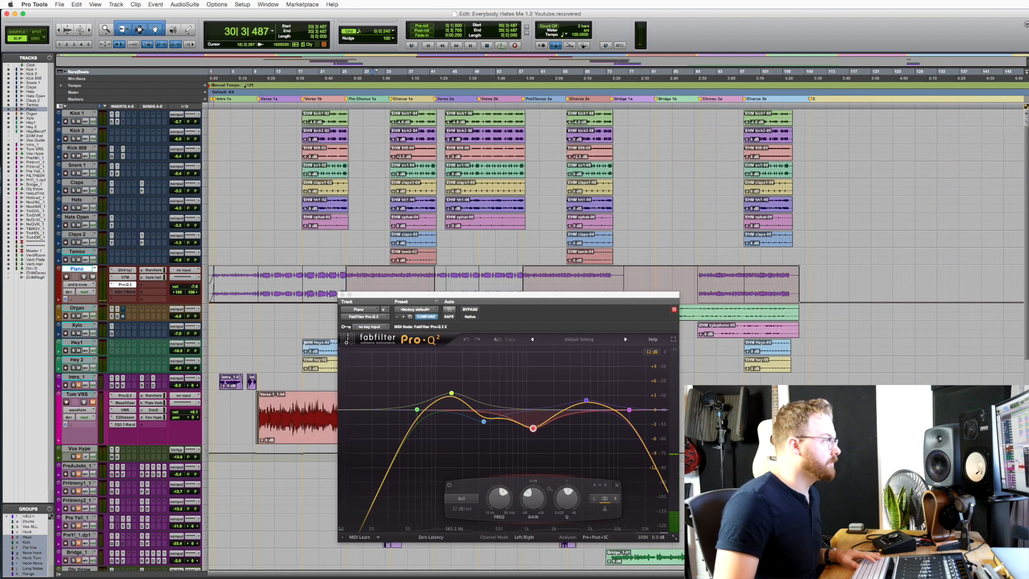
{"action": "left_click", "coordinate": [342, 294]}
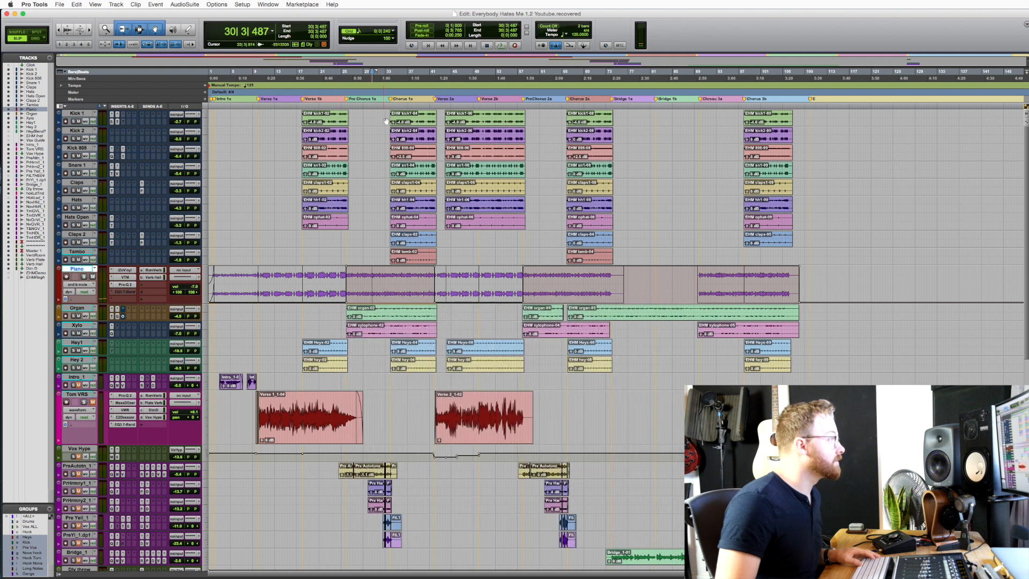
{"action": "left_click", "coordinate": [389, 113]}
{"action": "key", "text": "t"}
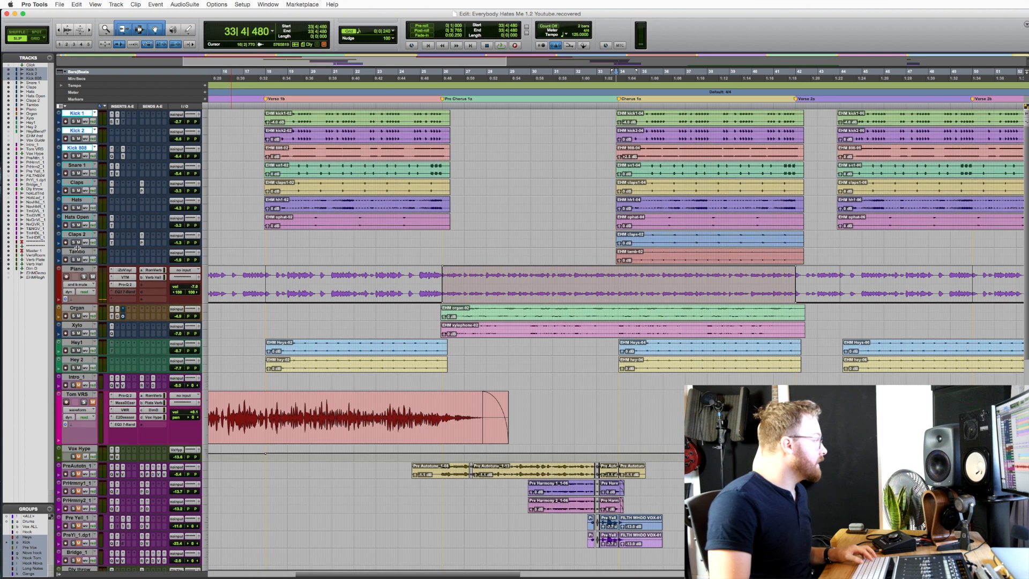
Step: Select the drum tracks from Kick 1 to Tambo, then play the mix from the start of Chorus 1a
{"action": "left_click", "coordinate": [77, 250]}
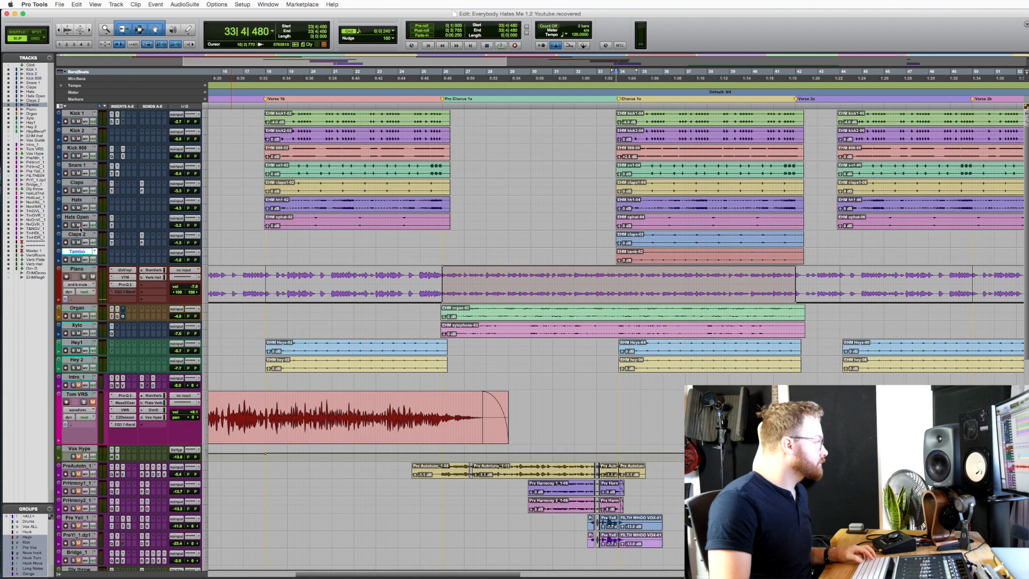
{"action": "left_click", "coordinate": [76, 114], "text": "shift"}
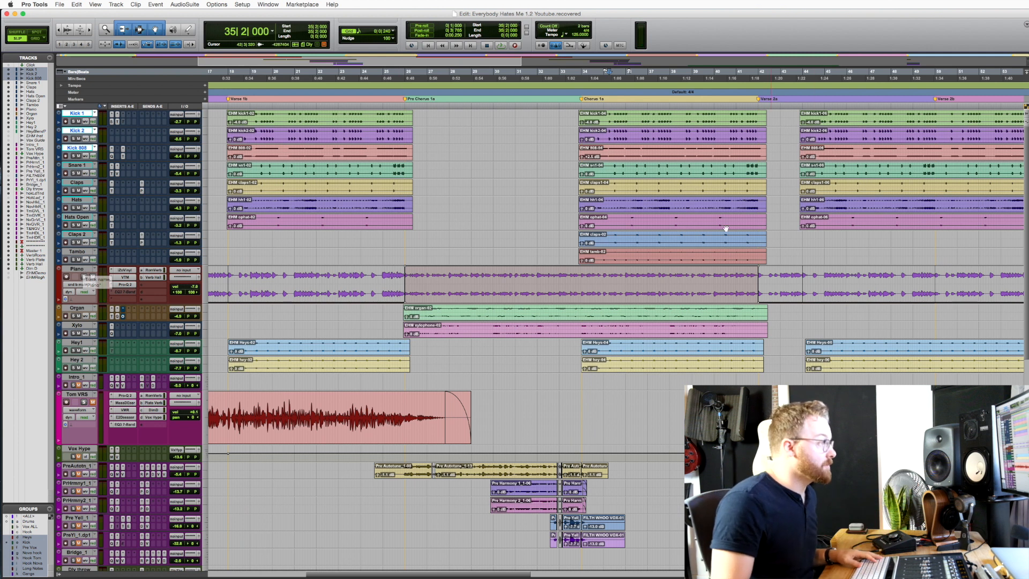
{"action": "scroll", "coordinate": [786, 283], "scroll_direction": "right", "scroll_amount": 5}
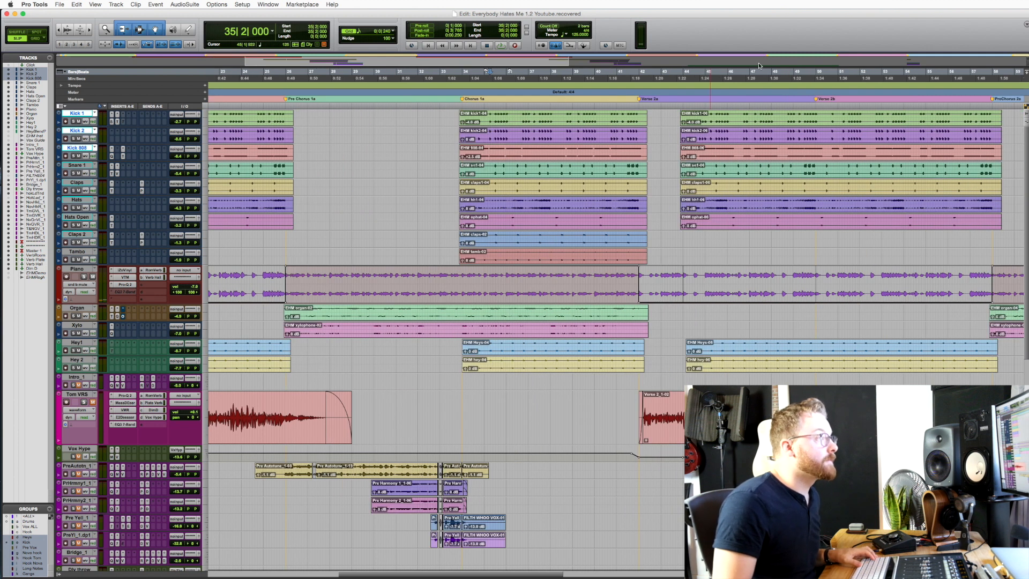
{"action": "left_click", "coordinate": [461, 76]}
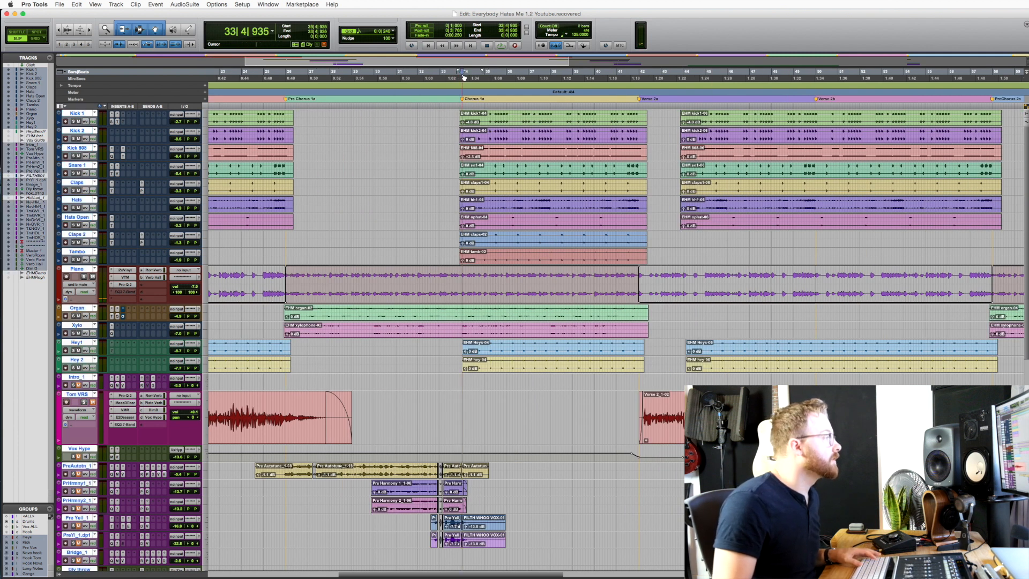
{"action": "key", "text": "space"}
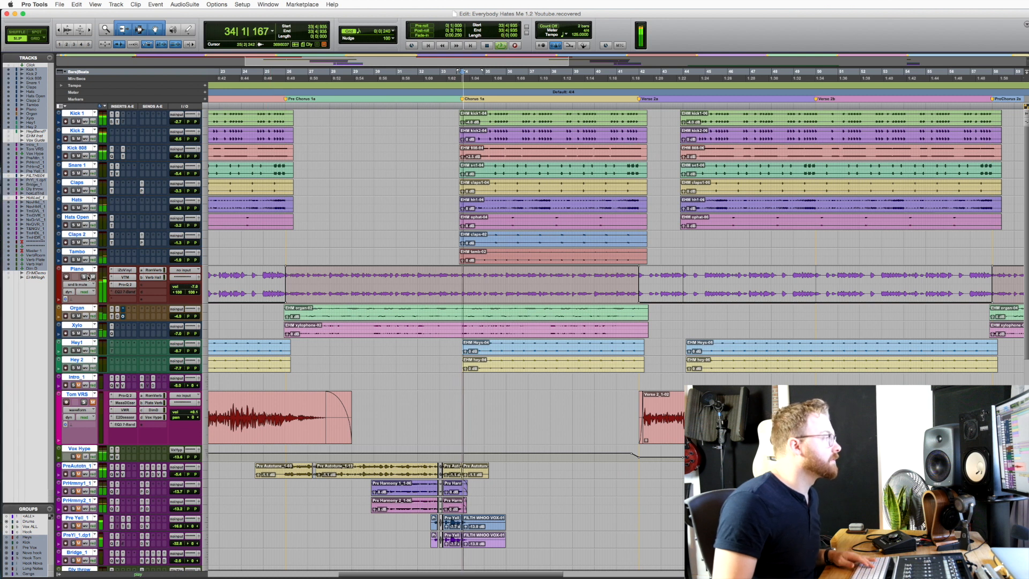
{"action": "key", "text": "t"}
{"action": "scroll", "coordinate": [397, 230], "scroll_direction": "right", "scroll_amount": 10}
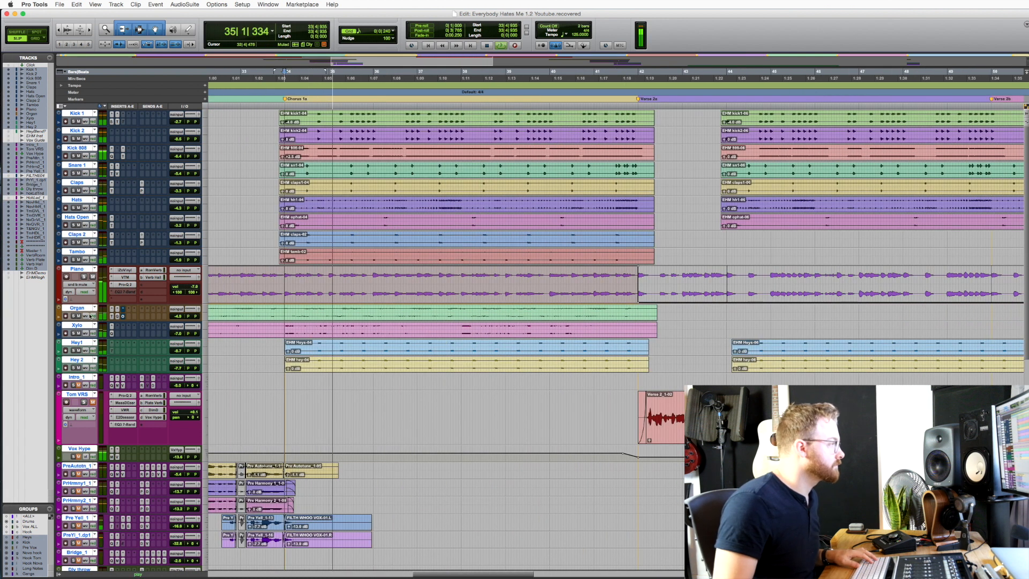
Step: Select the Organ, Xylo, Hey1 and Hey 2 tracks and replay Chorus 1a from its start
{"action": "left_click", "coordinate": [76, 307]}
{"action": "key", "text": "space"}
{"action": "left_click", "coordinate": [80, 361], "text": "shift"}
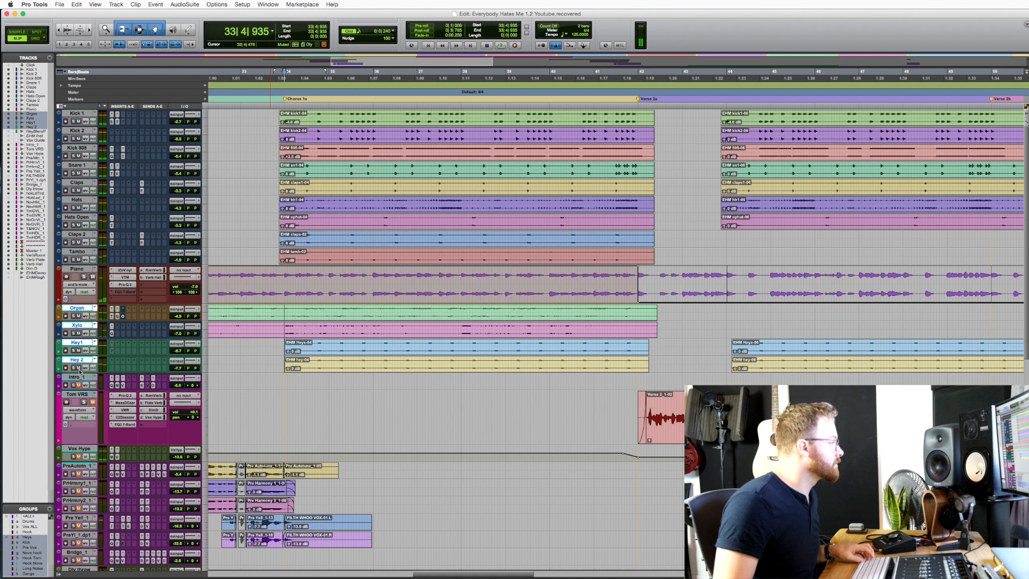
{"action": "key", "text": "space"}
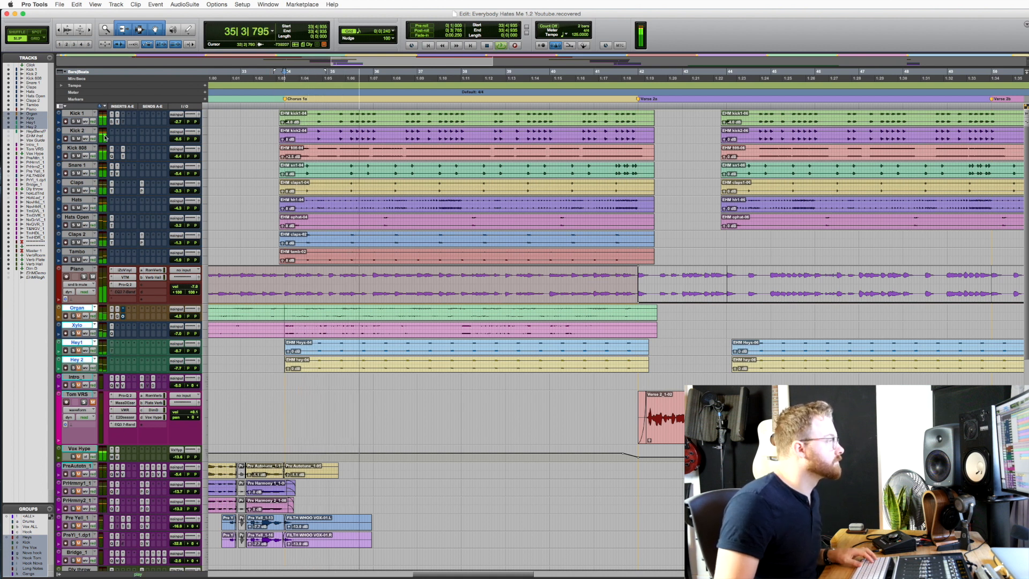
{"action": "key", "text": "space"}
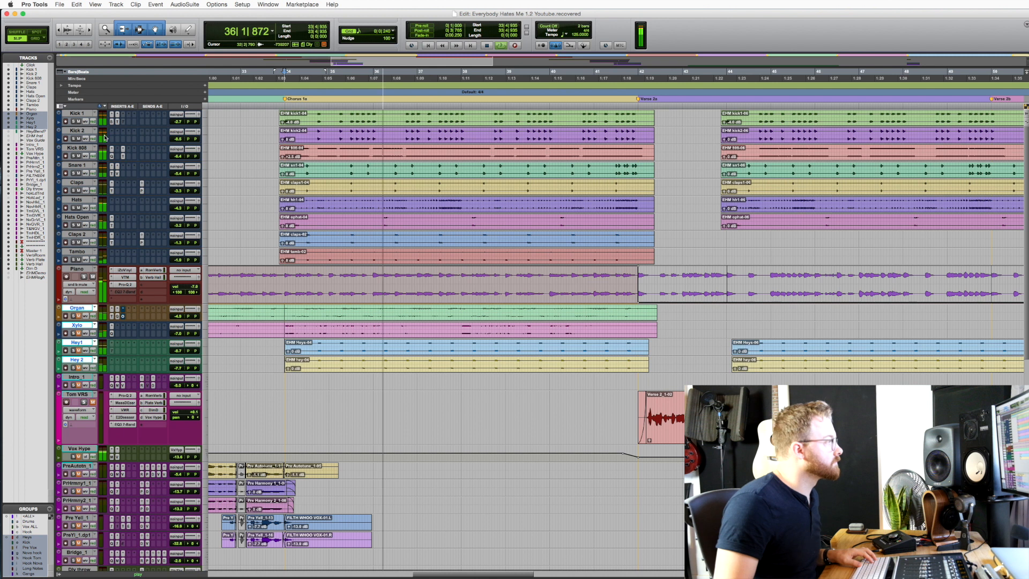
Step: Return to the kick tracks and audition Kick 1 in solo from 35|2|004 in Chorus 1a
{"action": "left_click", "coordinate": [82, 256]}
{"action": "left_click", "coordinate": [79, 115], "text": "shift"}
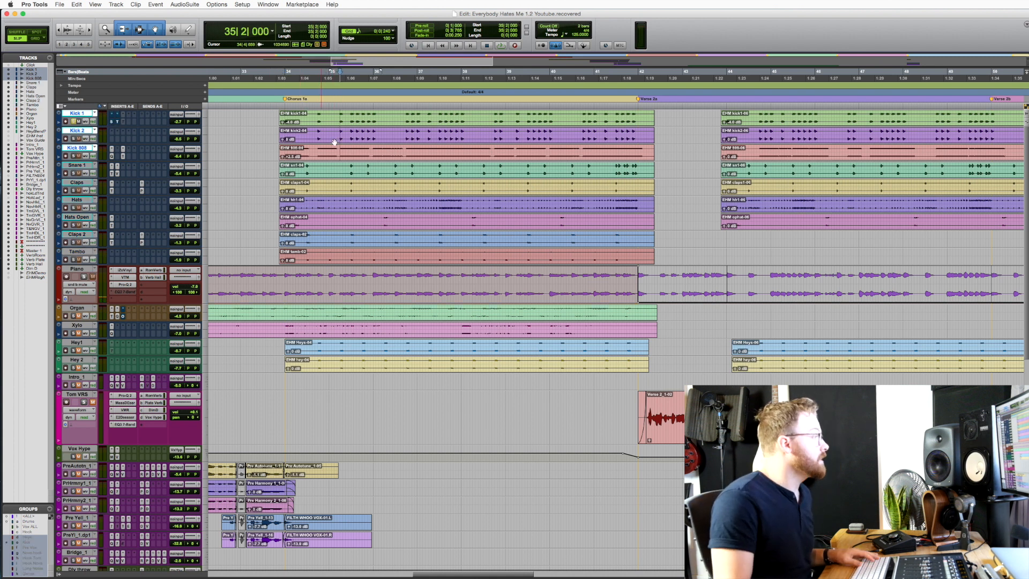
{"action": "scroll", "coordinate": [374, 110], "scroll_direction": "left", "scroll_amount": 2}
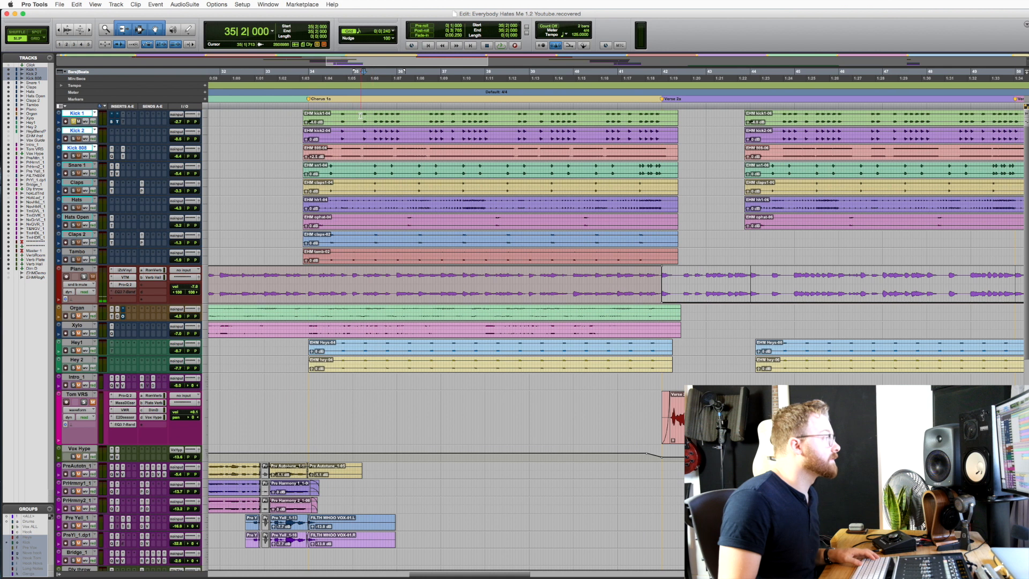
{"action": "left_click", "coordinate": [360, 115]}
{"action": "key", "text": "space"}
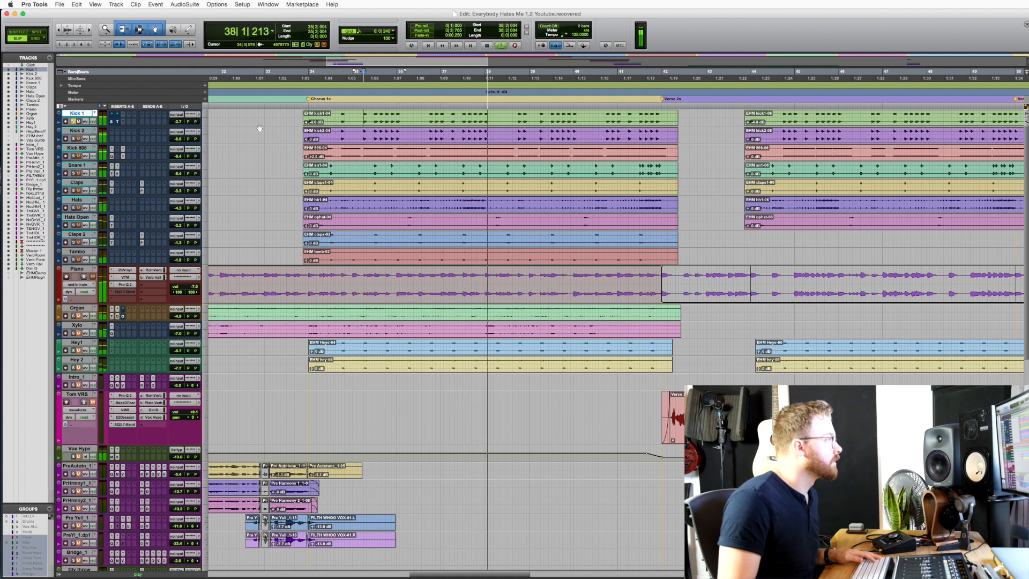
Step: Audition Kick 2 in solo from 35|2|004, then play Kick 1 and Kick 2 together
{"action": "key", "text": "space"}
{"action": "key", "text": "space"}
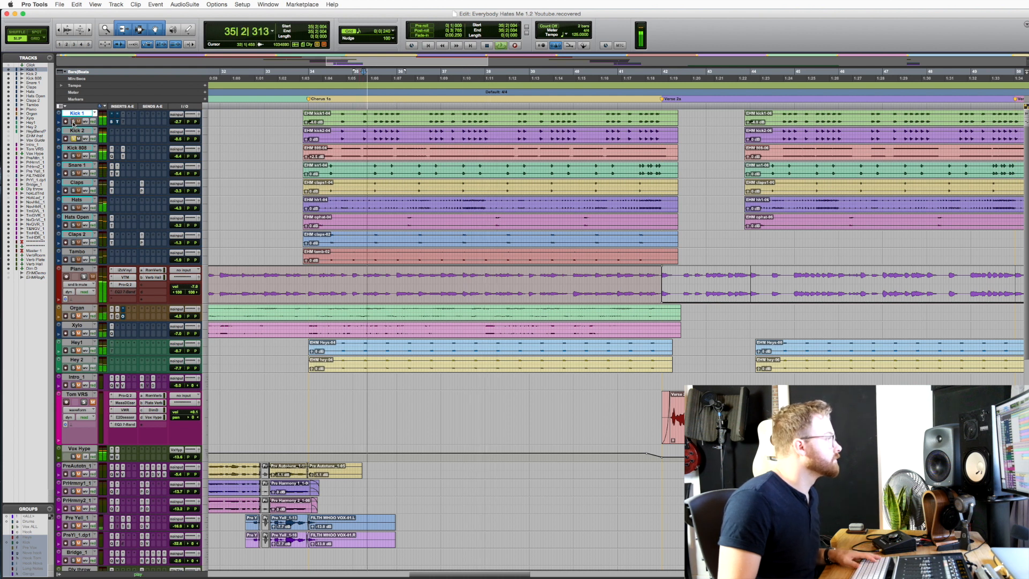
{"action": "key", "text": "space"}
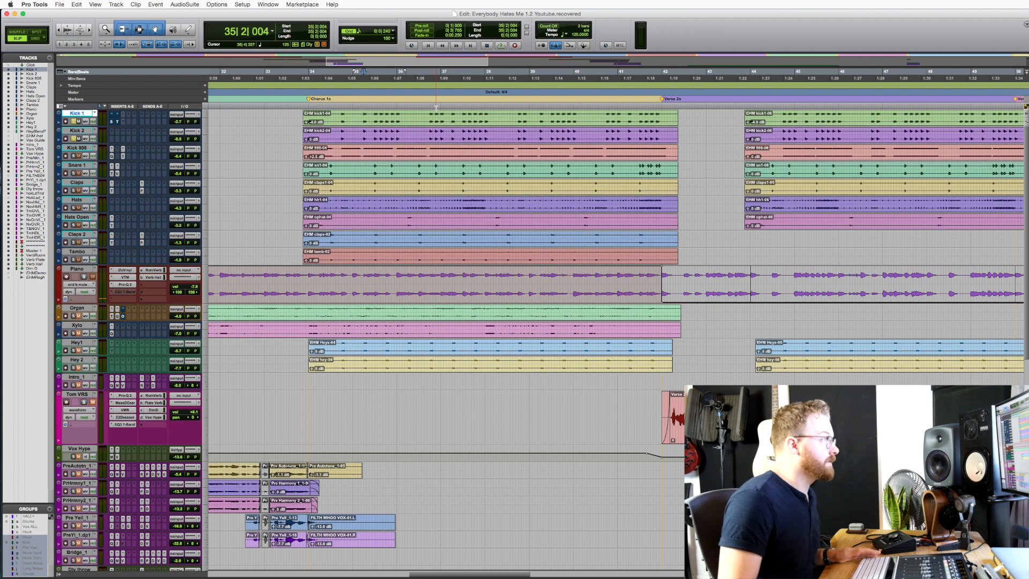
{"action": "key", "text": "space"}
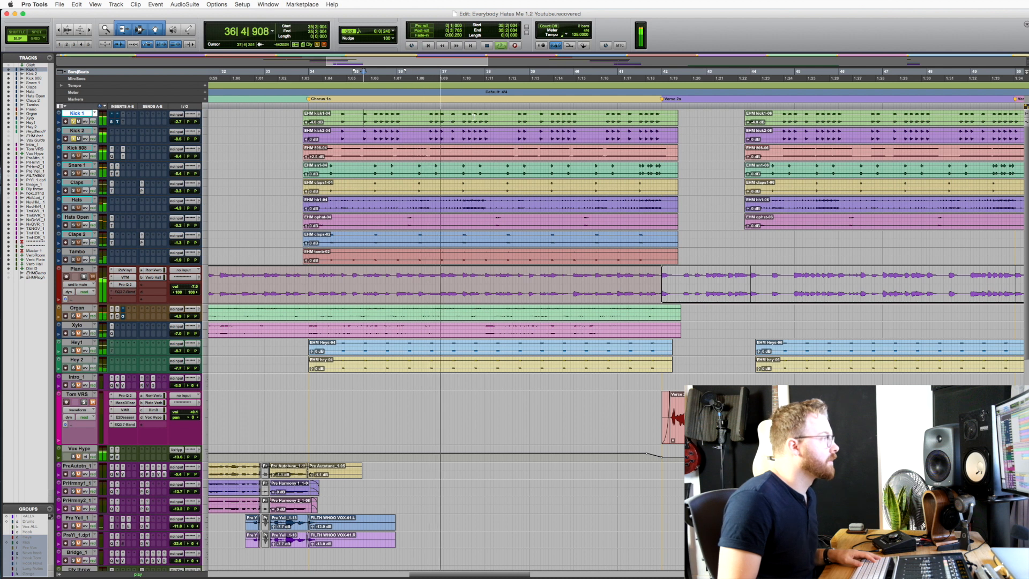
{"action": "key", "text": "space"}
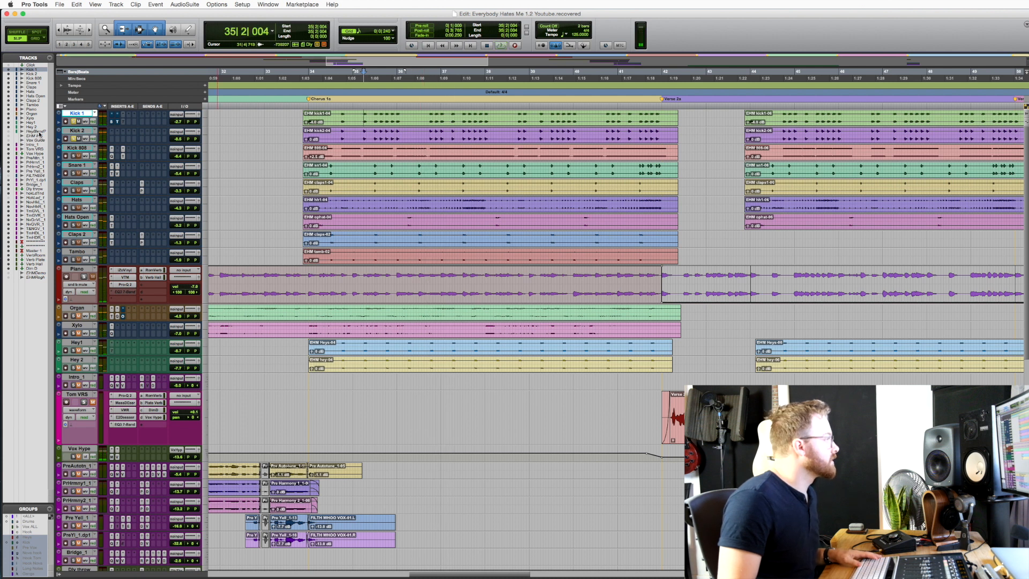
Step: Locate a hit on Kick 2, then place the playback position on the Kick 1 hit at 35|2|957
{"action": "left_click", "coordinate": [368, 132]}
{"action": "key", "text": "Tab"}
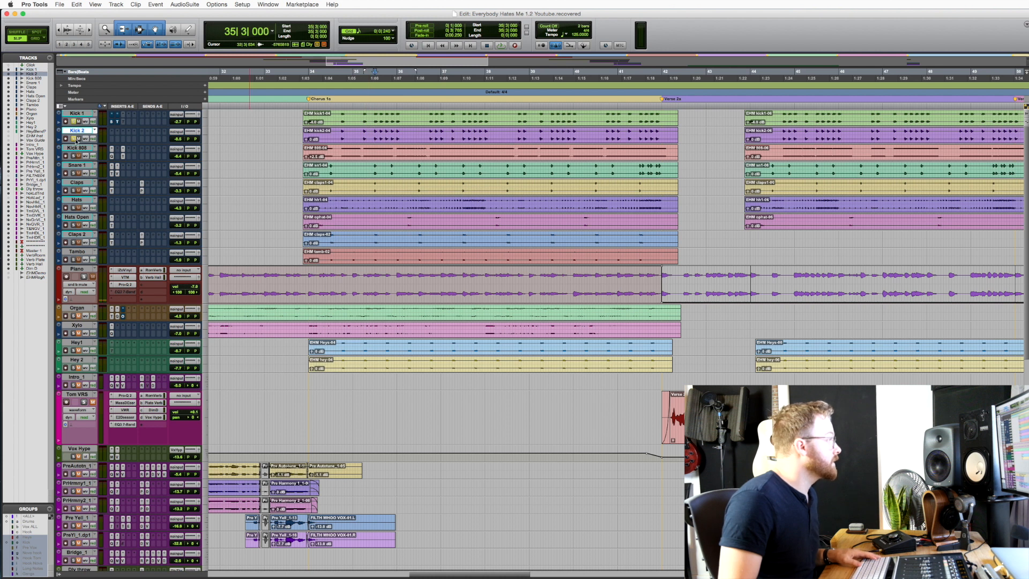
{"action": "left_click", "coordinate": [371, 116]}
{"action": "key", "text": "Tab"}
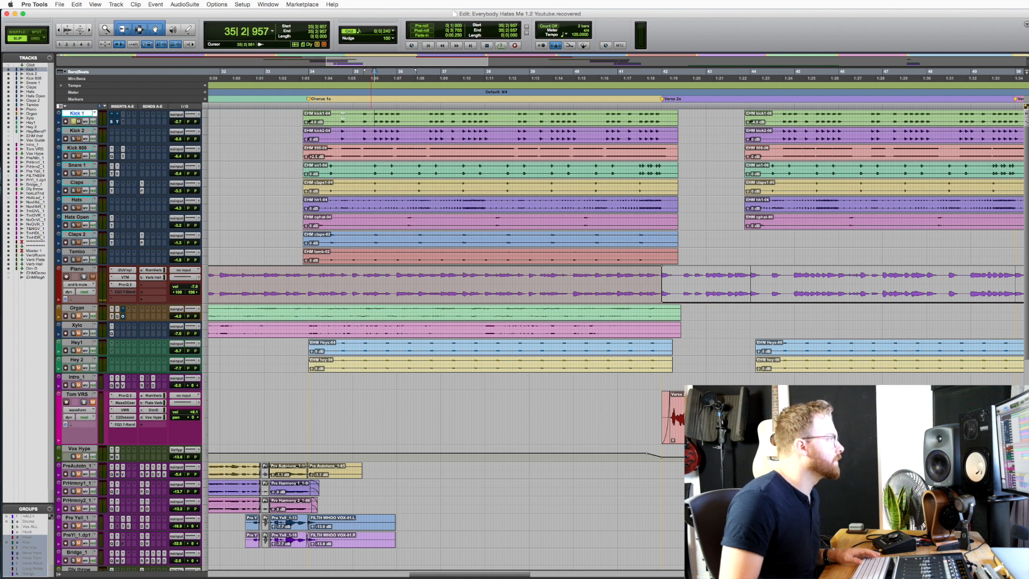
Step: Open Softube Saturation Knob on Kick 1 and compare the kick with the saturation engaged and bypassed, leaving it bypassed
{"action": "left_click", "coordinate": [112, 123]}
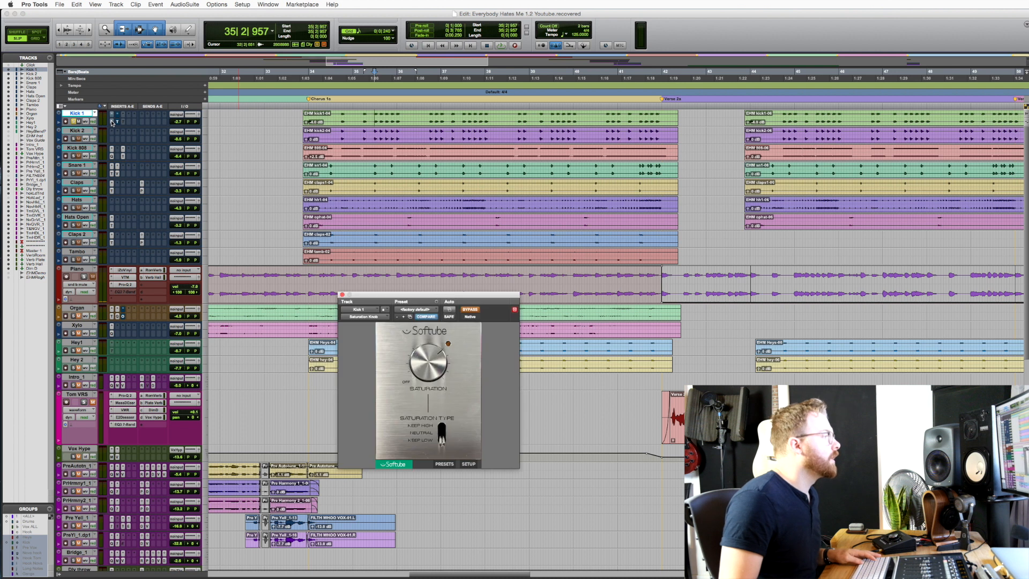
{"action": "left_click_drag", "start_coordinate": [473, 302], "coordinate": [591, 285]}
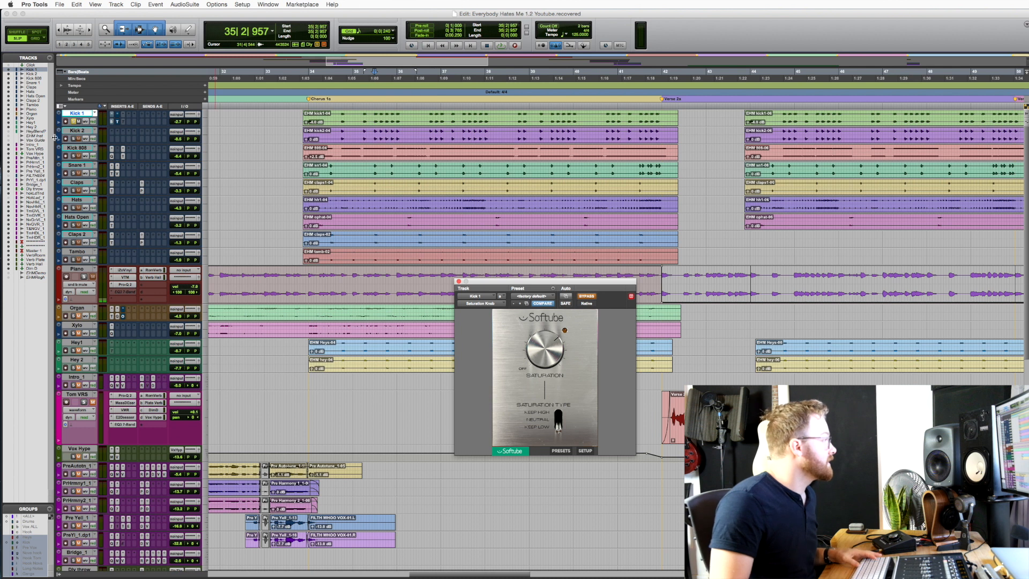
{"action": "left_click", "coordinate": [585, 296]}
{"action": "key", "text": "space"}
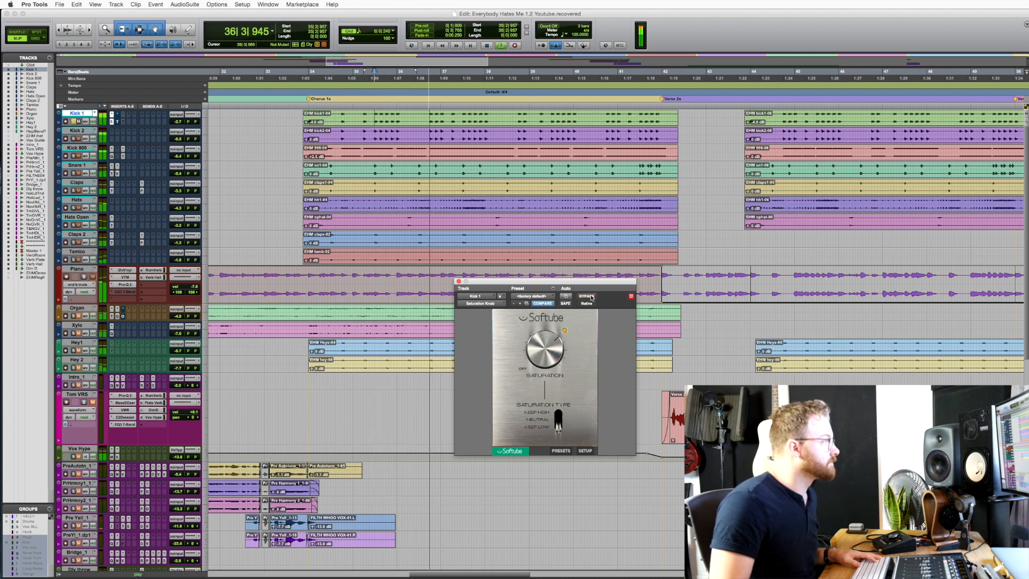
{"action": "key", "text": "space"}
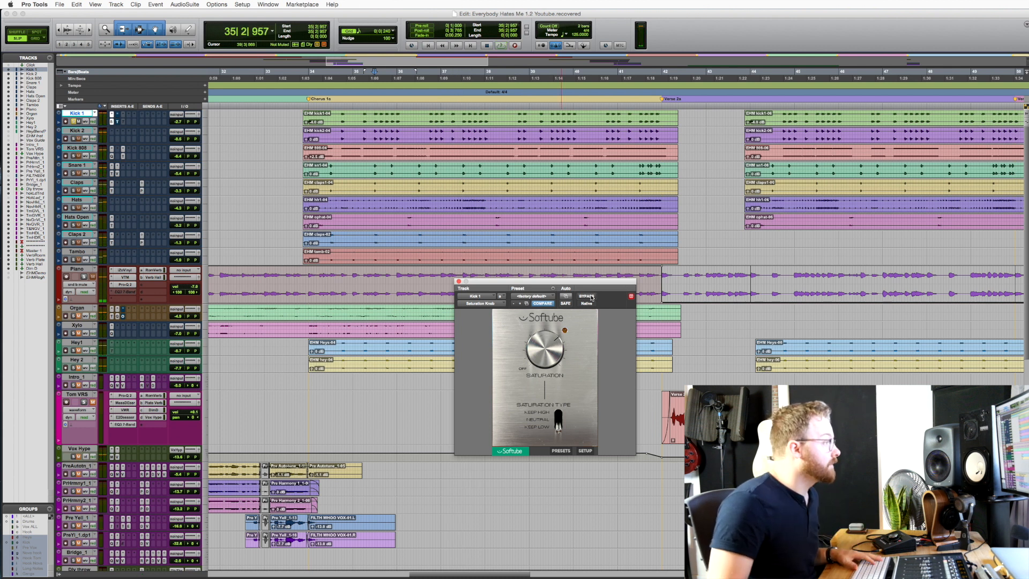
{"action": "key", "text": "space"}
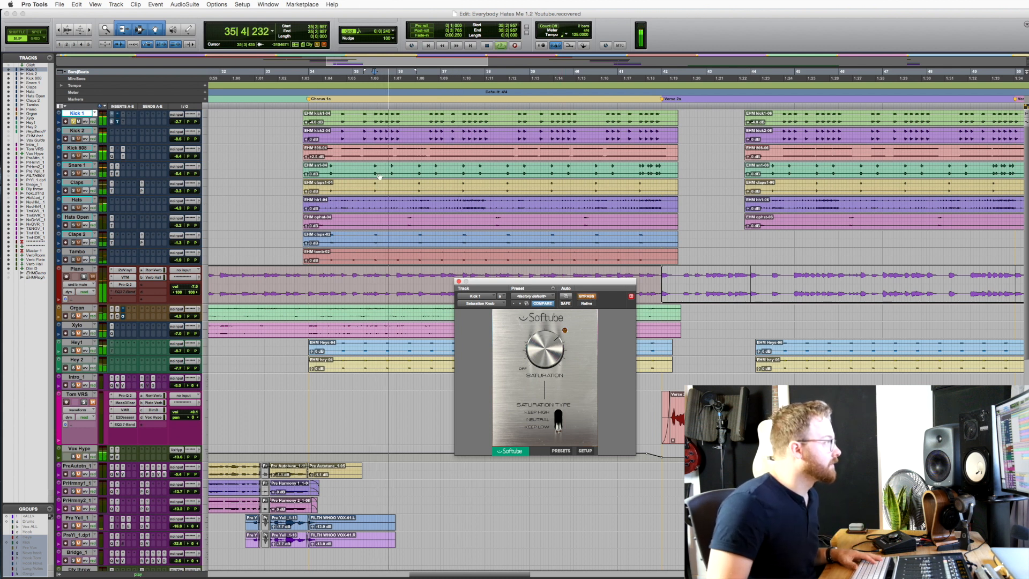
{"action": "key", "text": "space"}
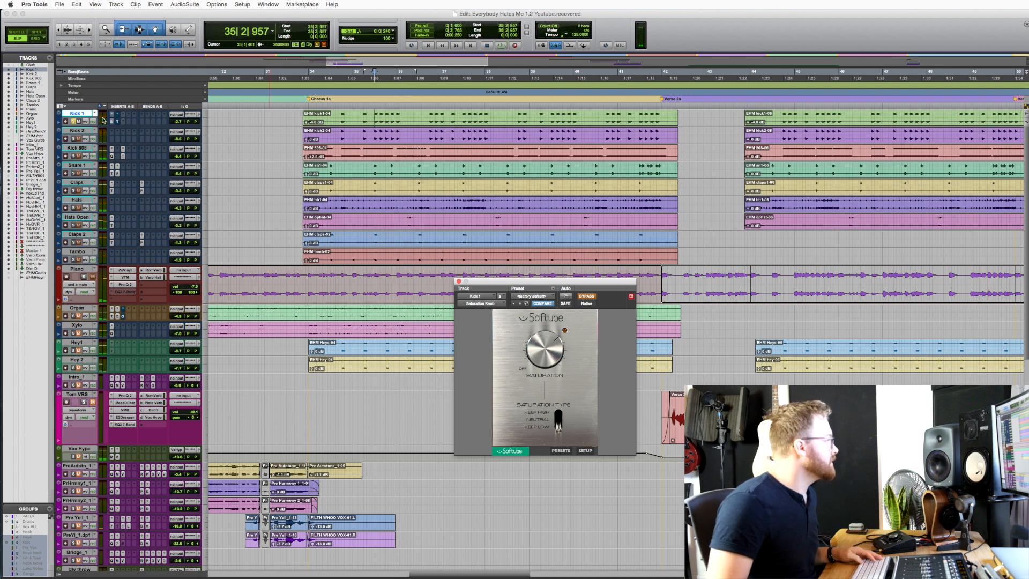
Step: Open the Trim plug-in on Kick 1 and compare the kick from 36|4|004 with Trim engaged and bypassed
{"action": "left_click", "coordinate": [118, 122]}
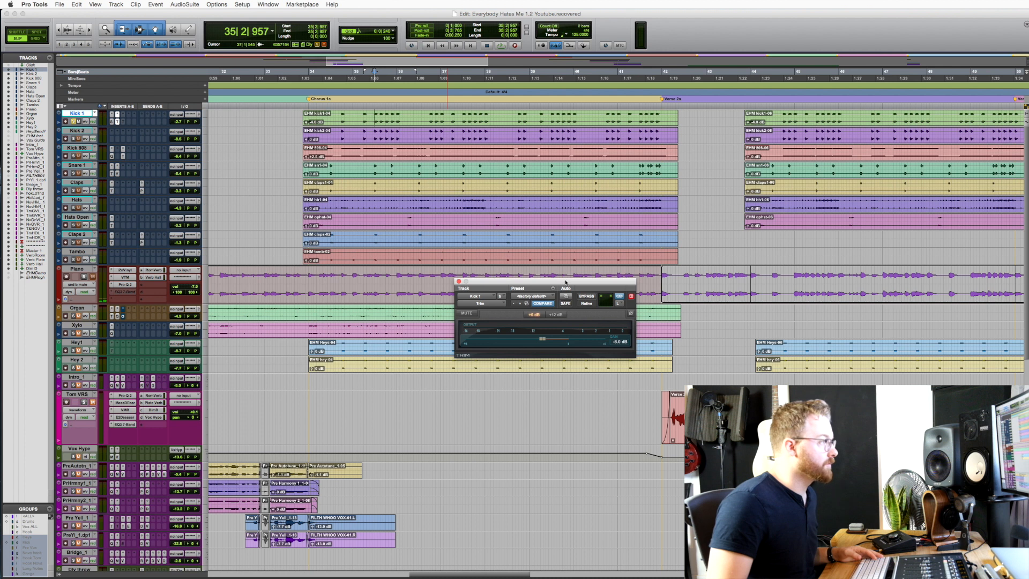
{"action": "left_click_drag", "start_coordinate": [566, 283], "coordinate": [573, 307]}
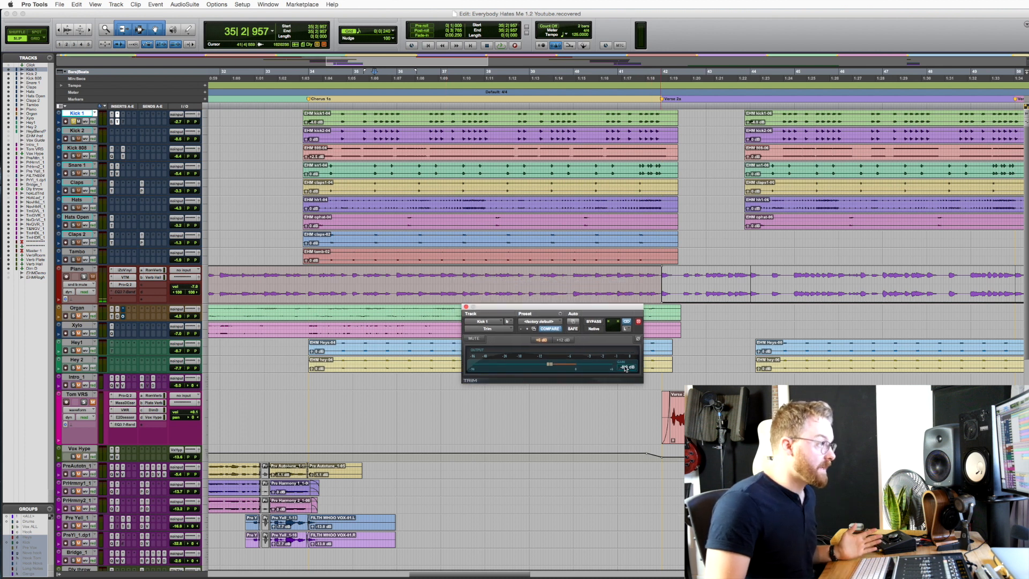
{"action": "left_click", "coordinate": [424, 115]}
{"action": "key", "text": "space"}
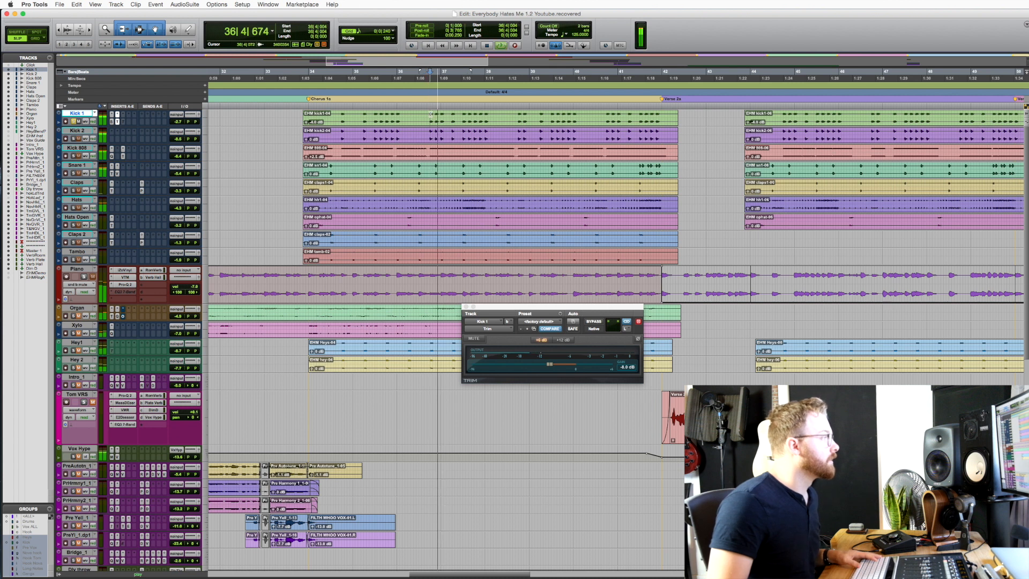
{"action": "key", "text": "space"}
{"action": "left_click", "coordinate": [114, 122], "text": "super"}
{"action": "key", "text": "space"}
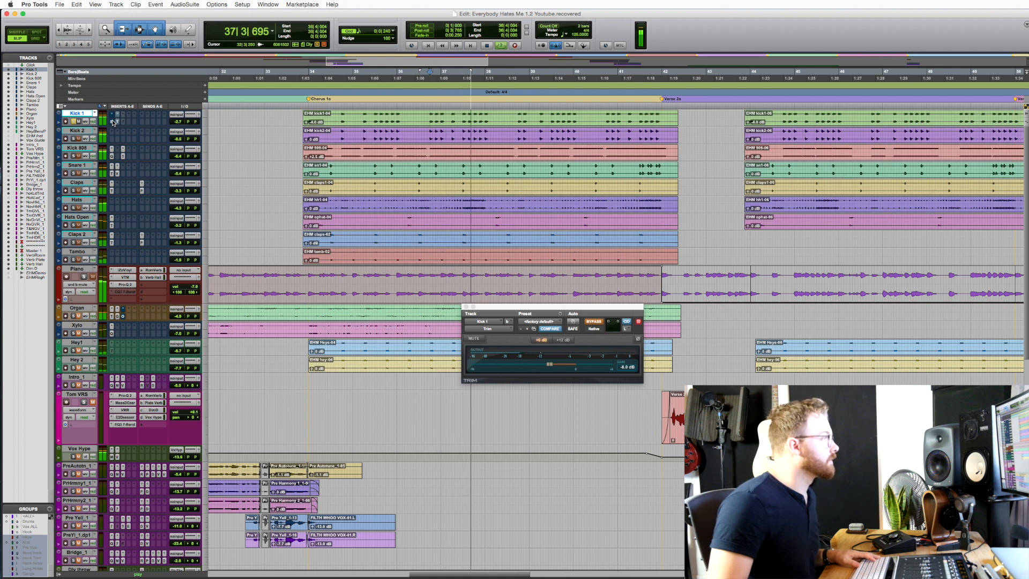
Step: Take Kick 1's Trim insert out of bypass and play the kick from 36|4|004, opening its Saturation Knob plug-in
{"action": "key", "text": "space"}
{"action": "left_click", "coordinate": [114, 122], "text": "super"}
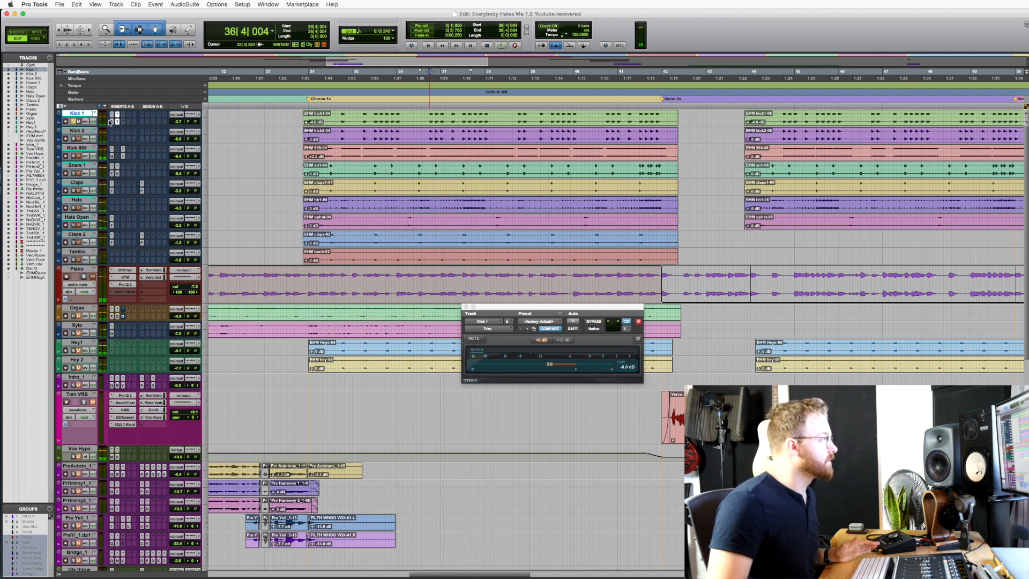
{"action": "key", "text": "space"}
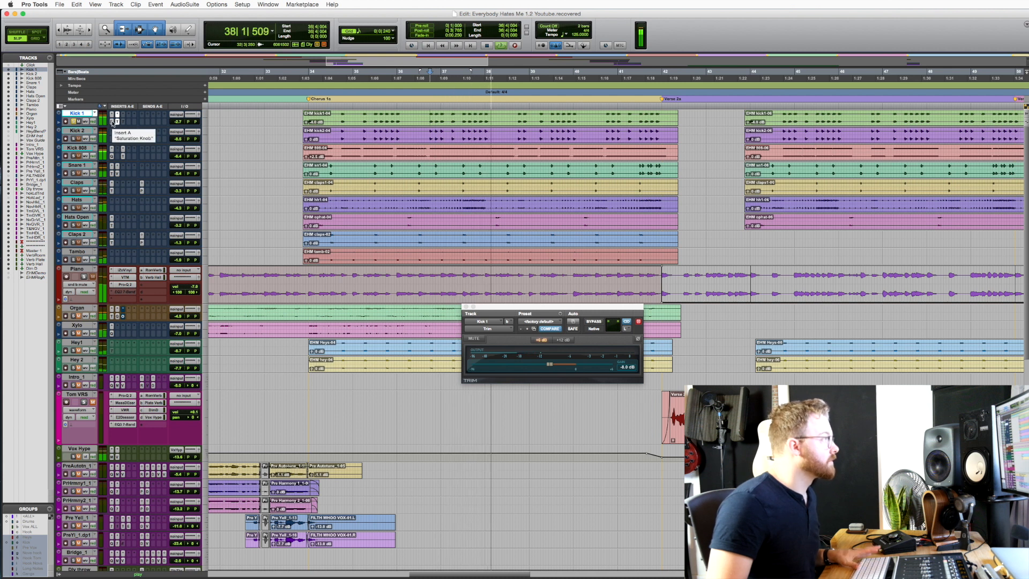
{"action": "left_click", "coordinate": [112, 122]}
{"action": "key", "text": "space"}
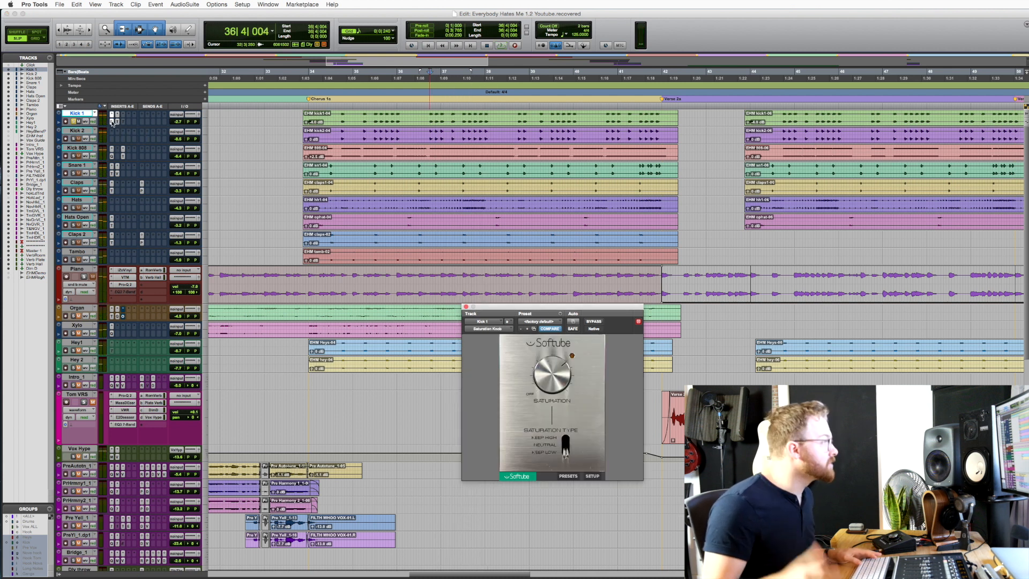
Step: Solo Kick 2 along with Kick 1 and play both kicks from 36|4|004
{"action": "left_click", "coordinate": [74, 138]}
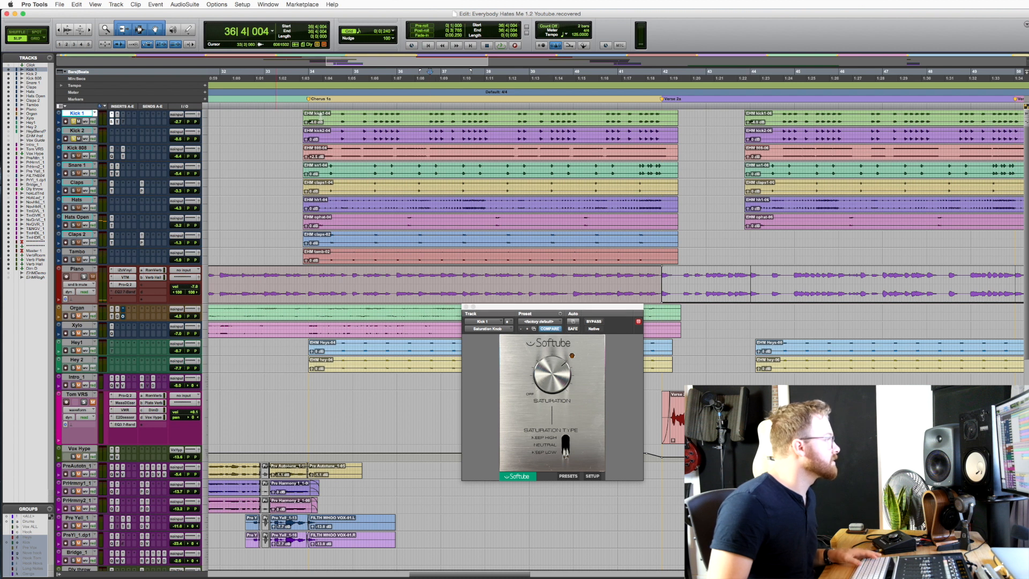
{"action": "key", "text": "space"}
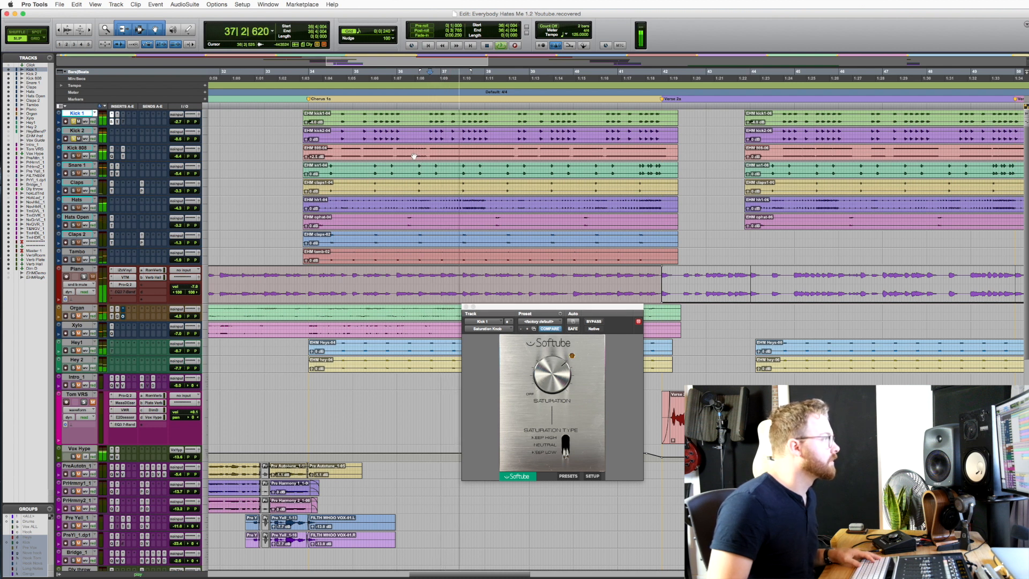
{"action": "key", "text": "space"}
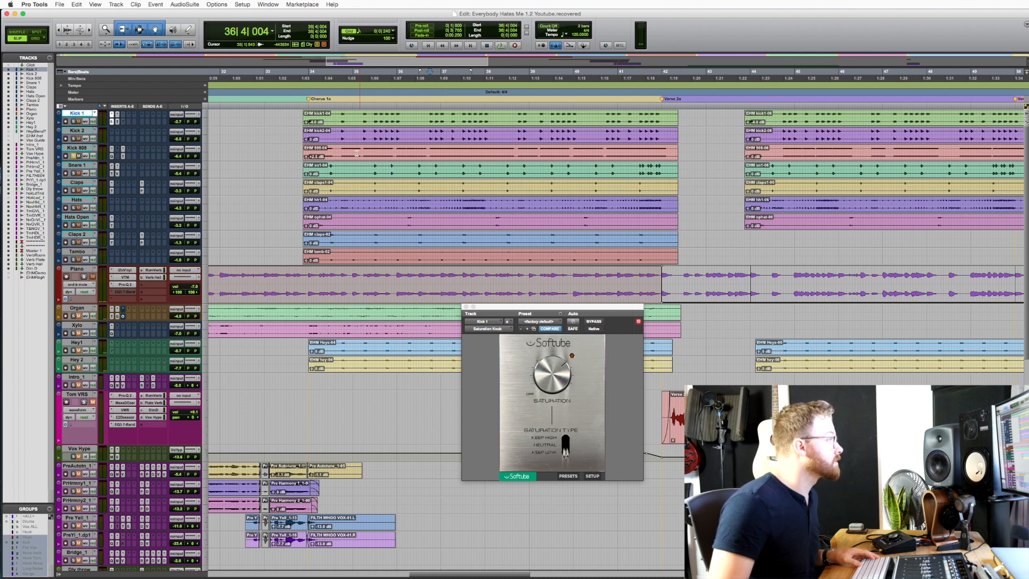
Step: Audition Kick 808 in solo from 34|4|003, then place the playback position on its hit at 36|4|001
{"action": "key", "text": "space"}
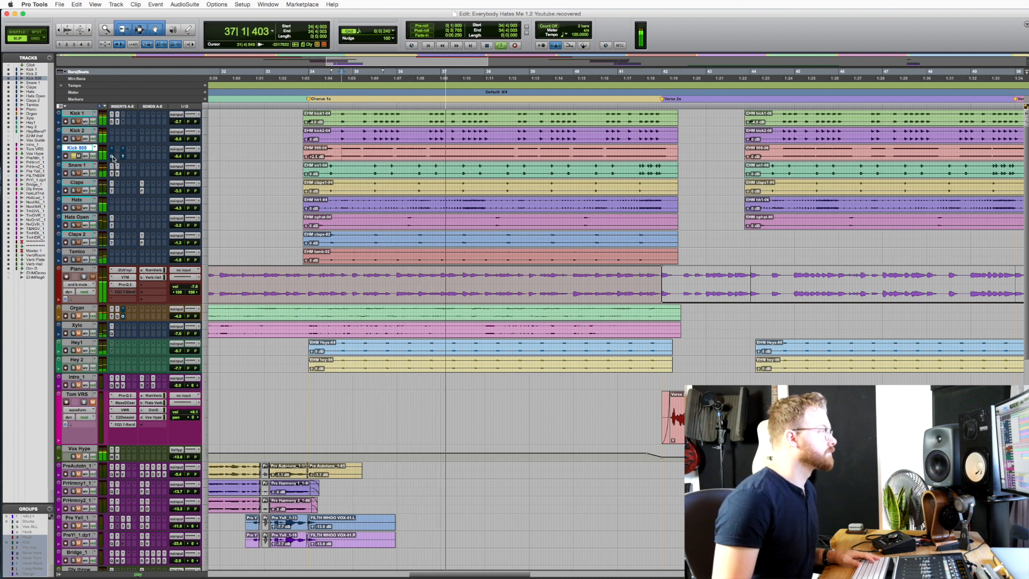
{"action": "key", "text": "space"}
{"action": "key", "text": "Tab"}
{"action": "left_click", "coordinate": [433, 151]}
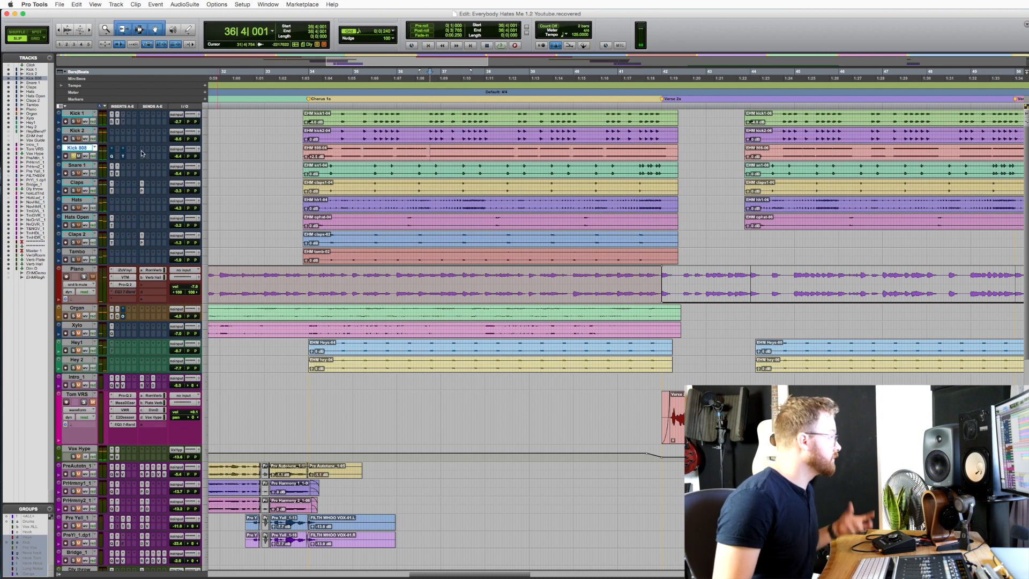
Step: Open FabFilter Pro-Q 2 on Kick 808, take it out of bypass and audition its low-cut and low-end boost
{"action": "left_click", "coordinate": [113, 157]}
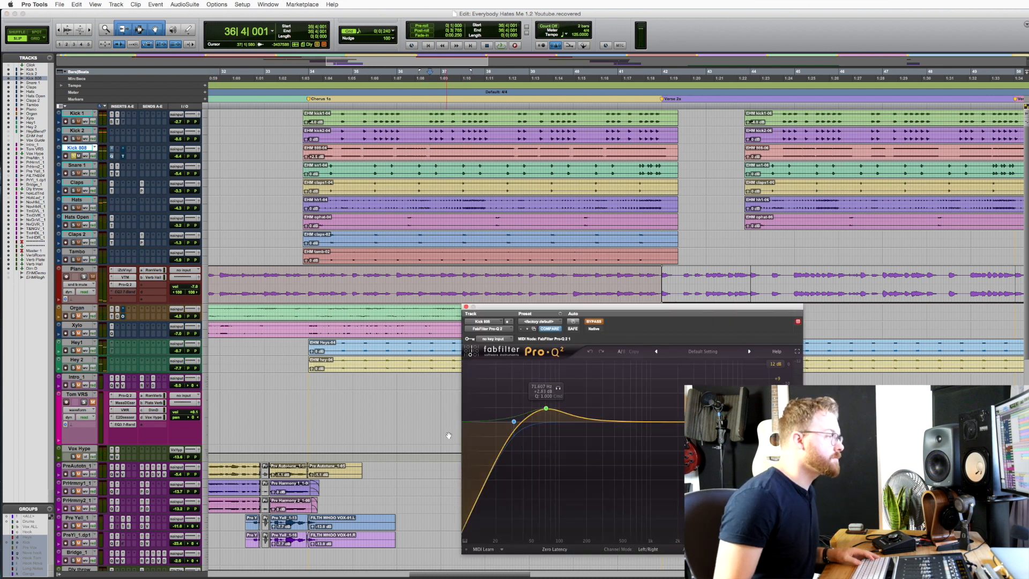
{"action": "mouse_move", "coordinate": [514, 422]}
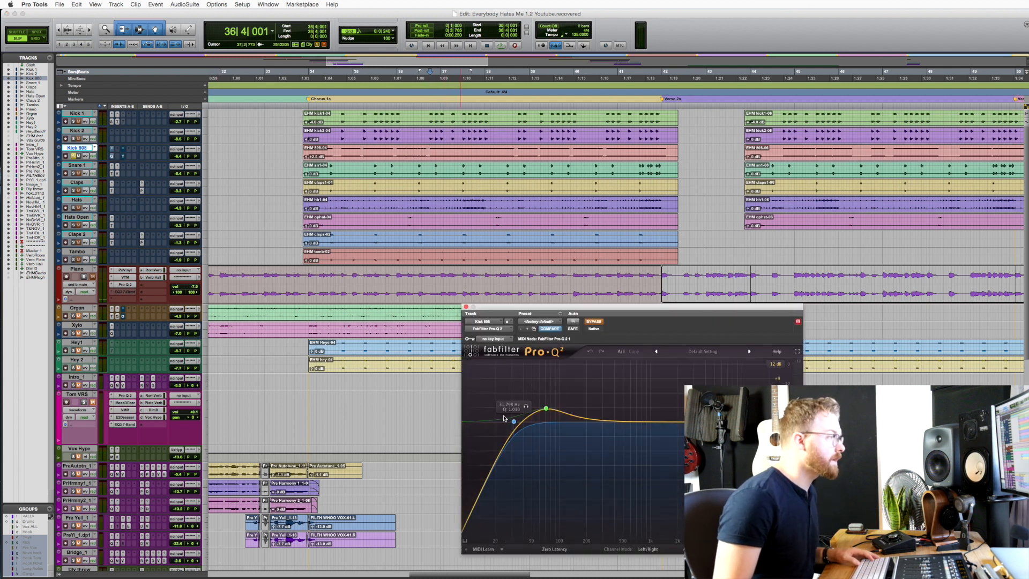
{"action": "mouse_move", "coordinate": [546, 403]}
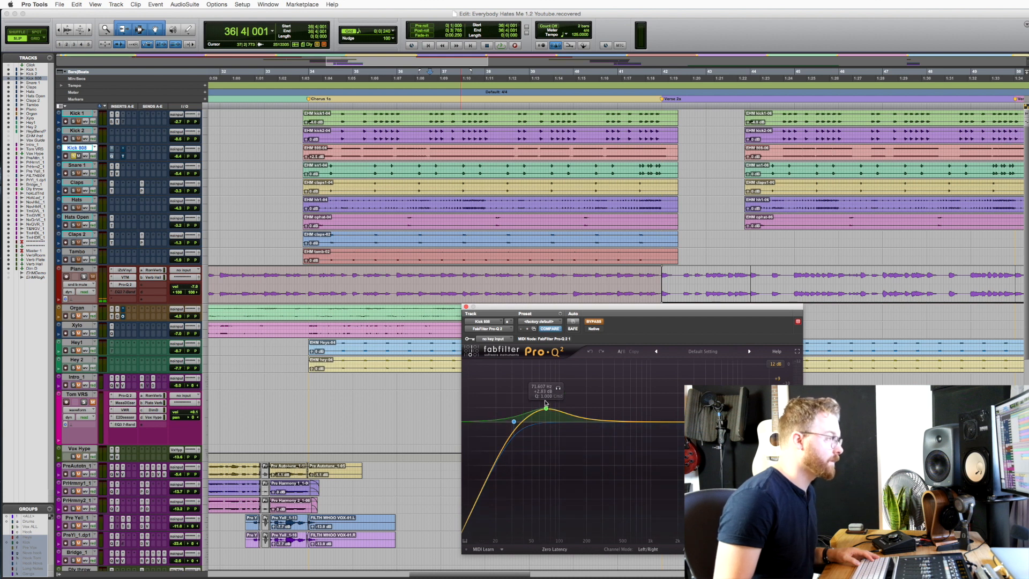
{"action": "left_click", "coordinate": [594, 322]}
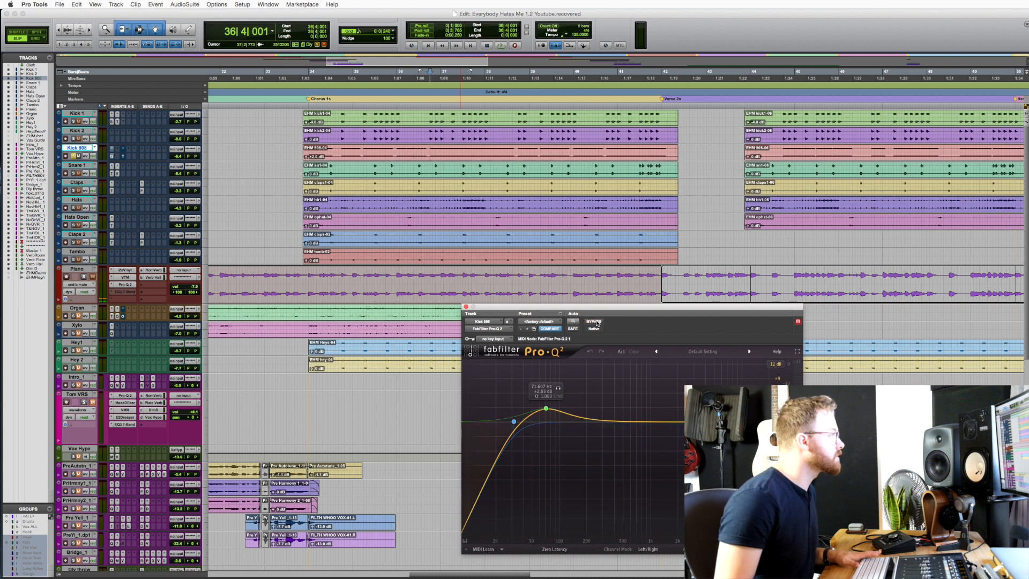
{"action": "key", "text": "space"}
{"action": "mouse_move", "coordinate": [490, 437]}
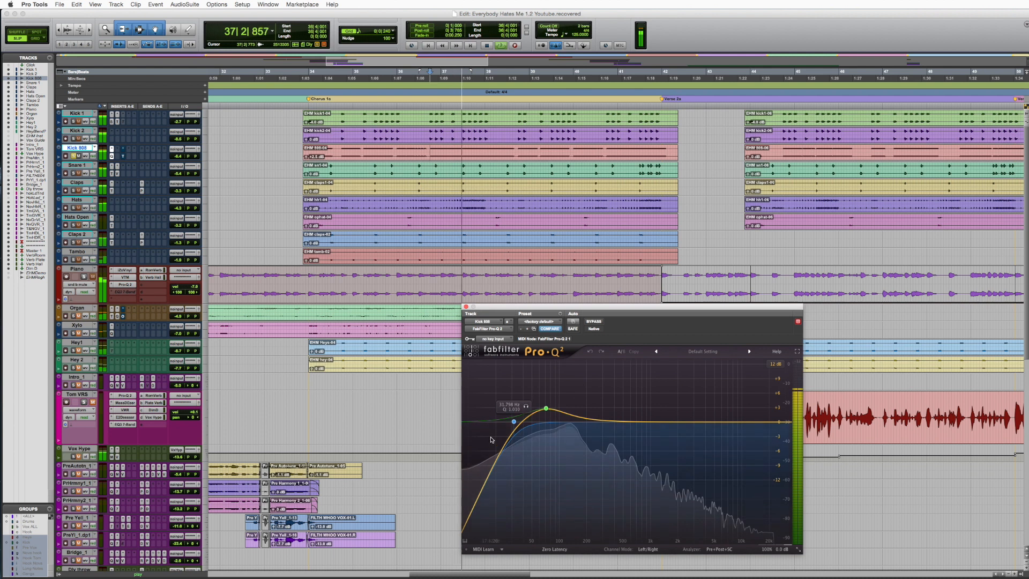
{"action": "key", "text": "space"}
Step: Open the Trim plug-in on Kick 808 and examine how the three kick waveforms line up around 36|4|004
{"action": "left_click", "coordinate": [123, 157]}
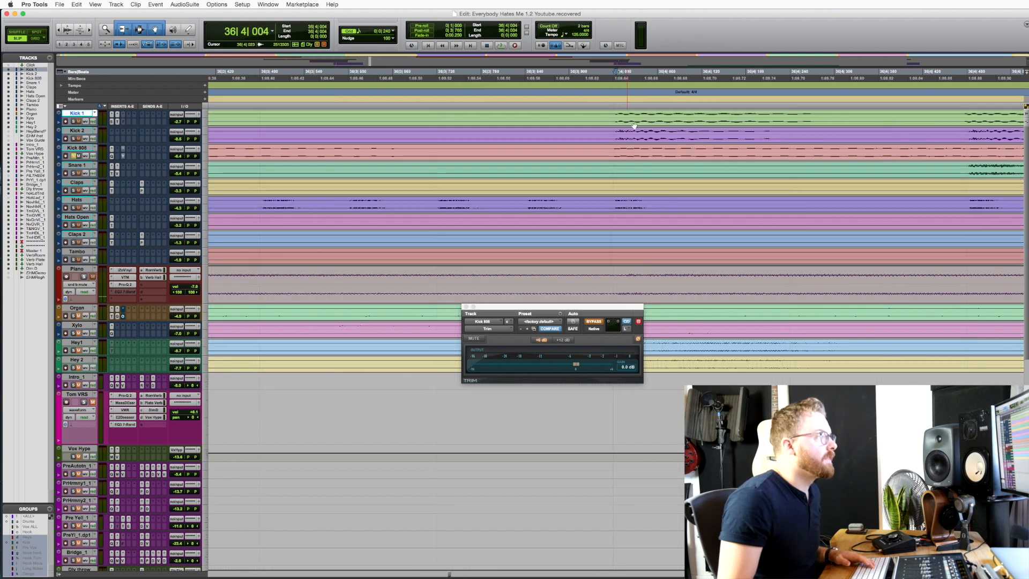
{"action": "key", "text": "t"}
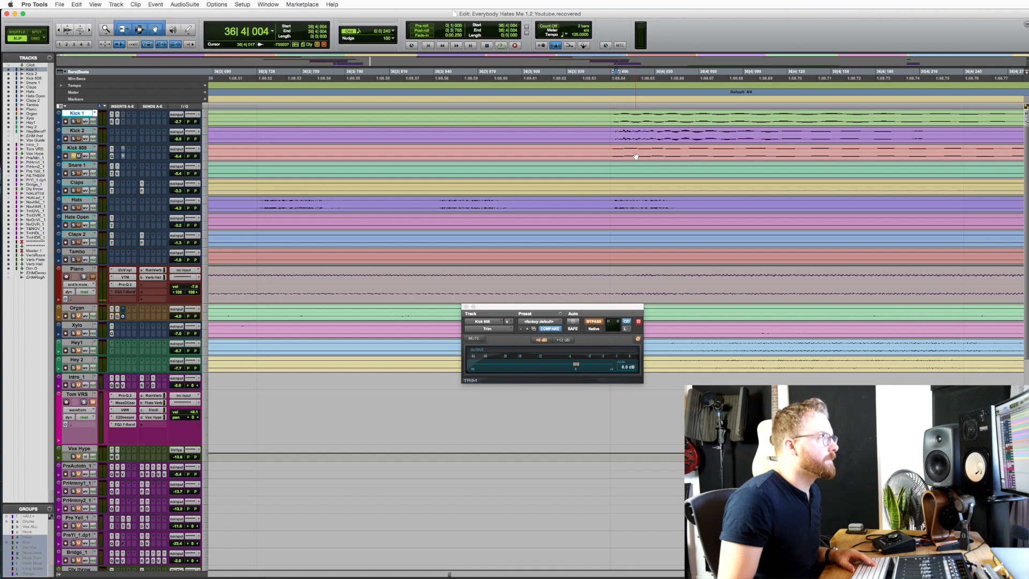
{"action": "key", "text": "r"}
{"action": "key", "text": "r"}
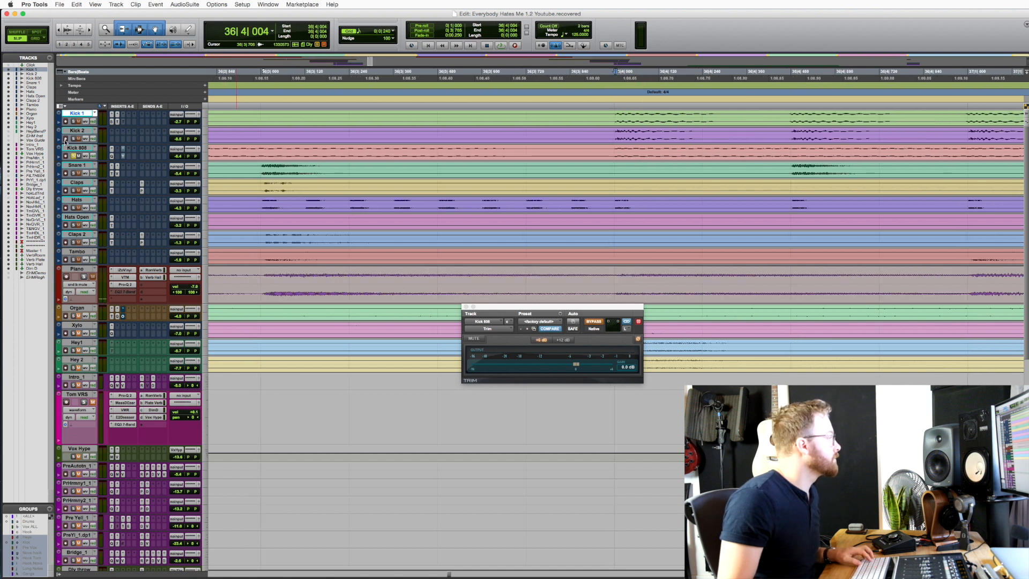
{"action": "key", "text": "r"}
{"action": "key", "text": "r"}
{"action": "key", "text": "r"}
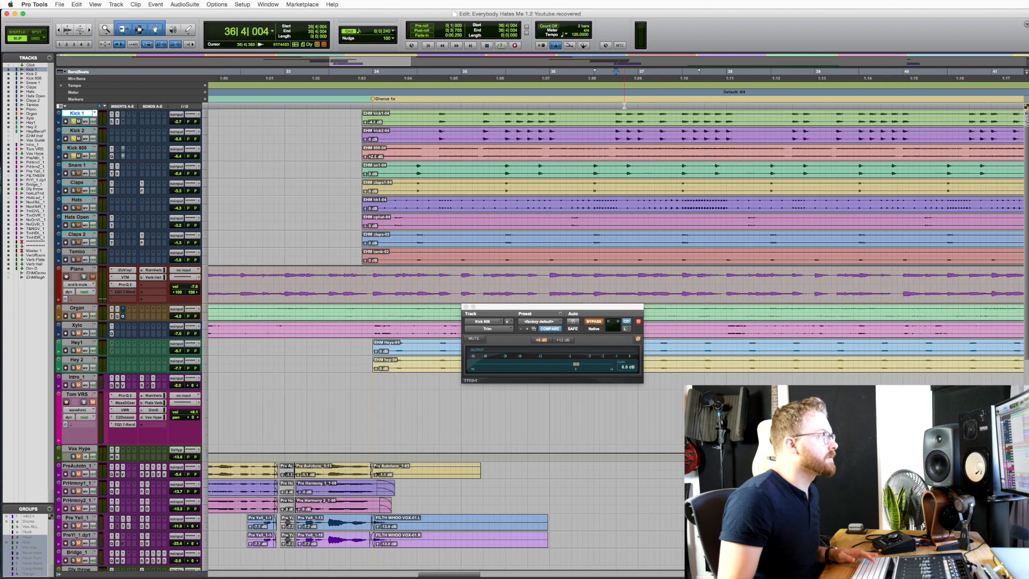
Step: Compare the three kicks from 36|4|004 with Kick 808's Trim bypassed and engaged, leaving it engaged
{"action": "key", "text": "space"}
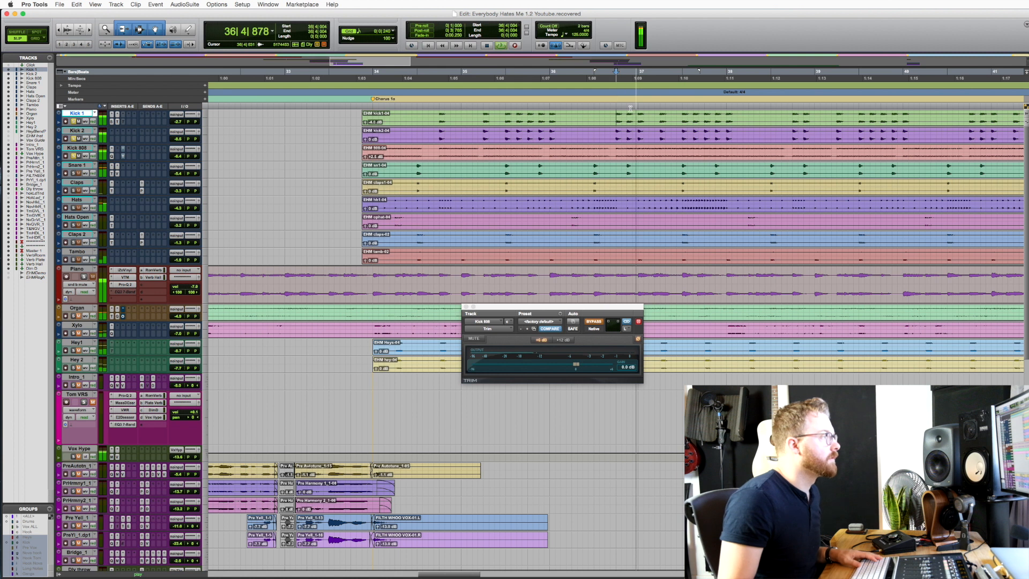
{"action": "key", "text": "space"}
{"action": "left_click", "coordinate": [124, 157], "text": "super"}
{"action": "key", "text": "space"}
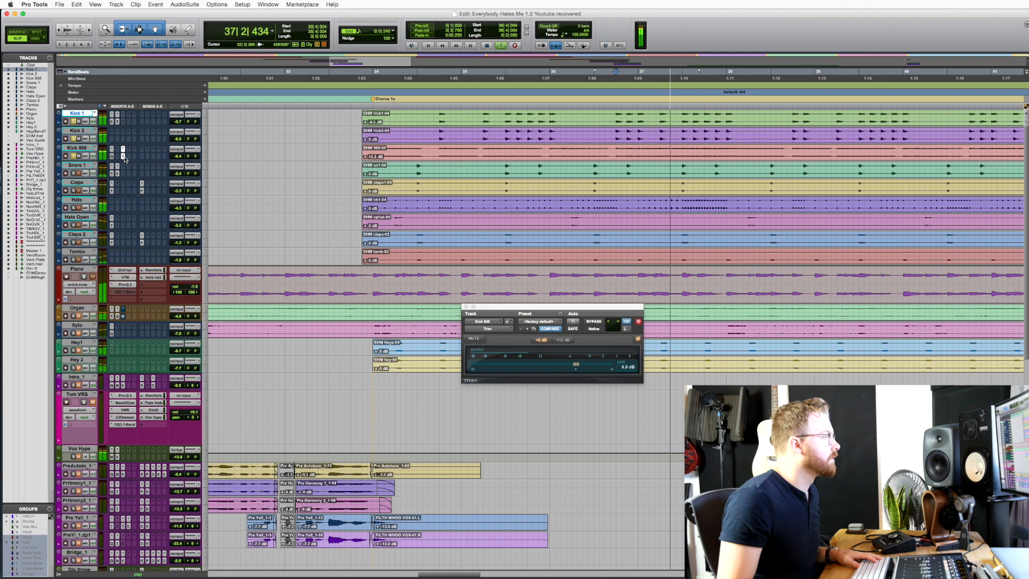
{"action": "key", "text": "space"}
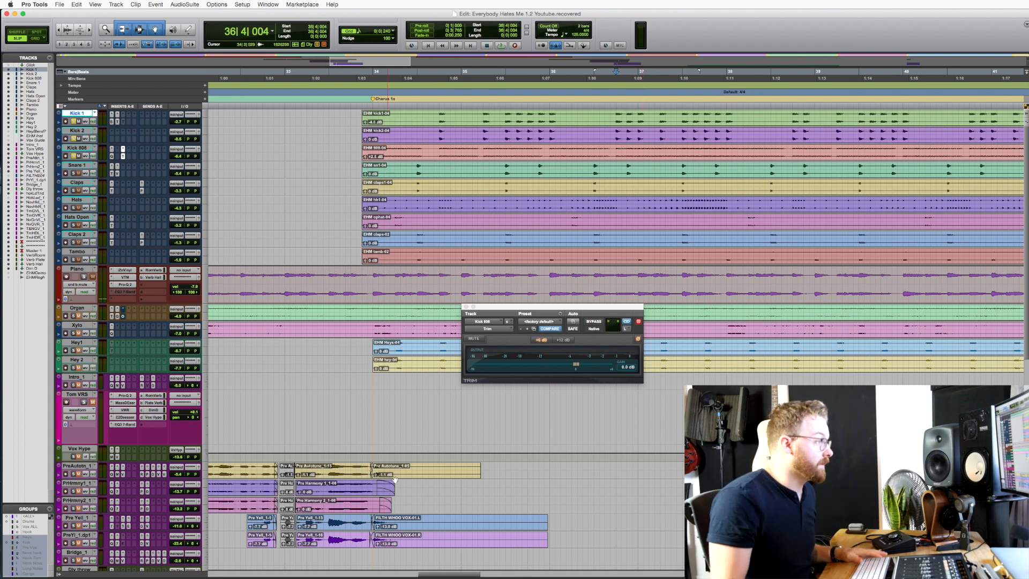
Step: Play the three soloed kicks together from 36|4|001, then close the Trim plug-in window
{"action": "left_click", "coordinate": [618, 153]}
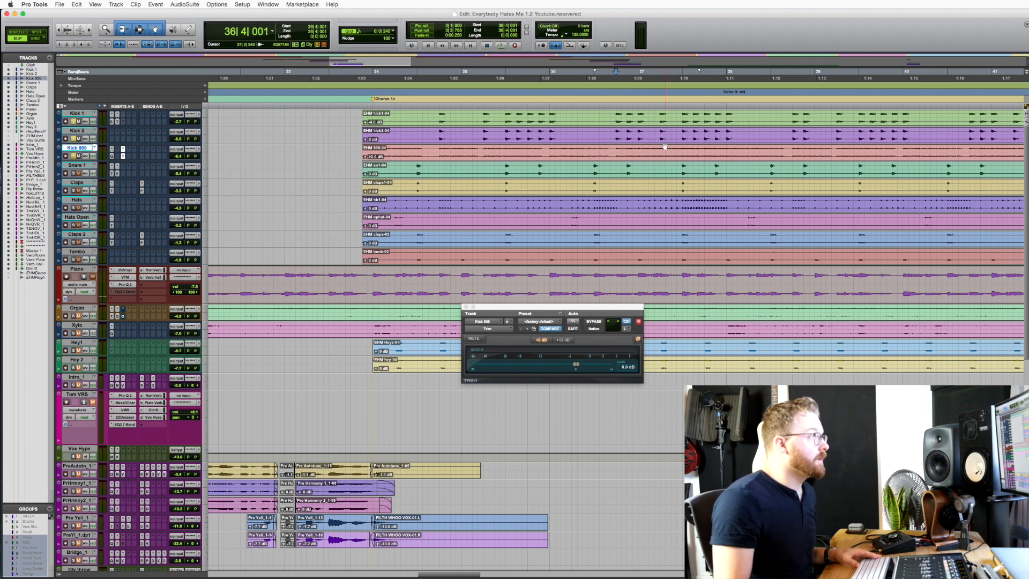
{"action": "key", "text": "space"}
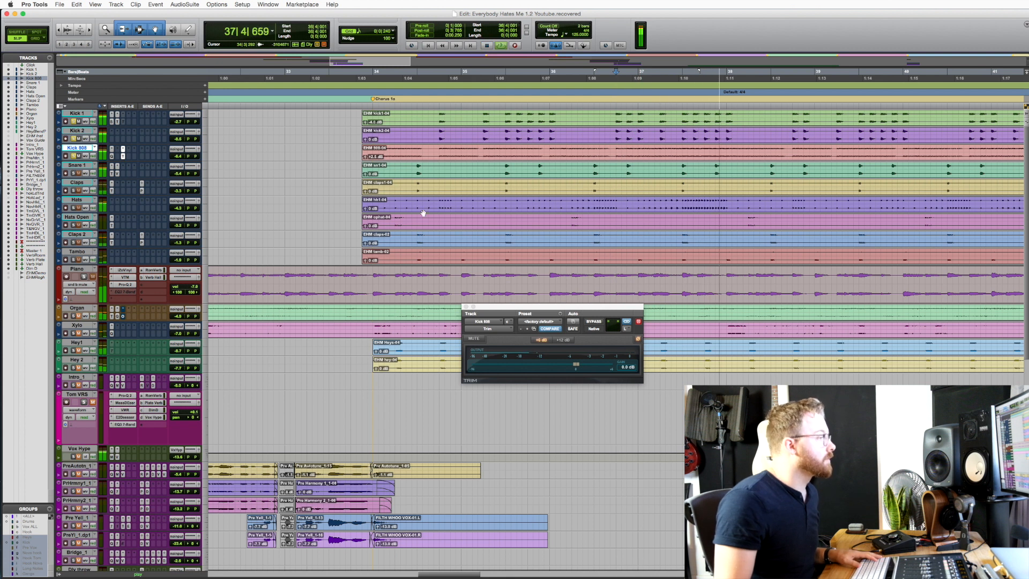
{"action": "key", "text": "space"}
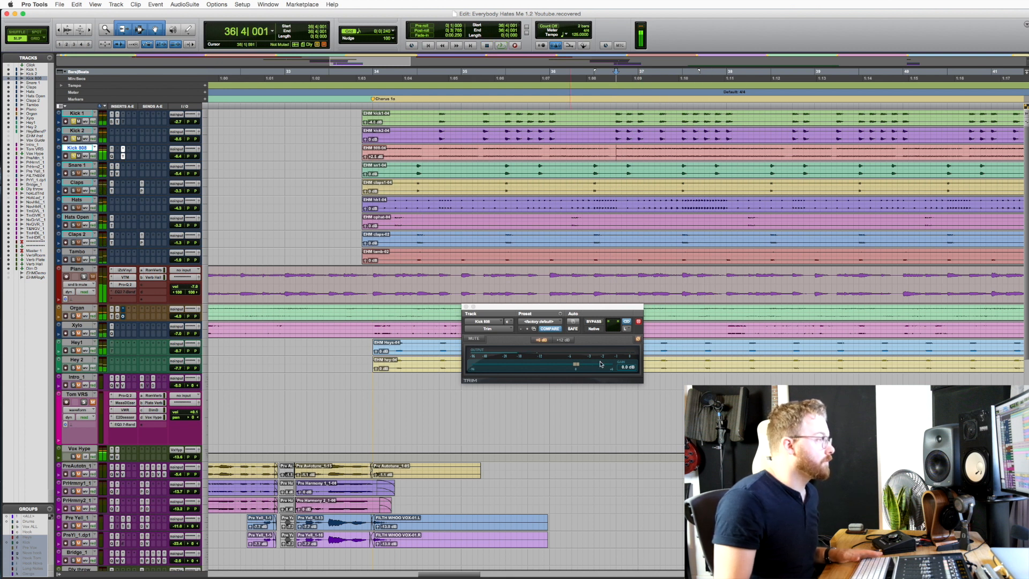
{"action": "left_click", "coordinate": [465, 308]}
Step: Place the playback position on the Snare 1 hit at 36|3|001 and audition the snare in solo
{"action": "left_click", "coordinate": [586, 167]}
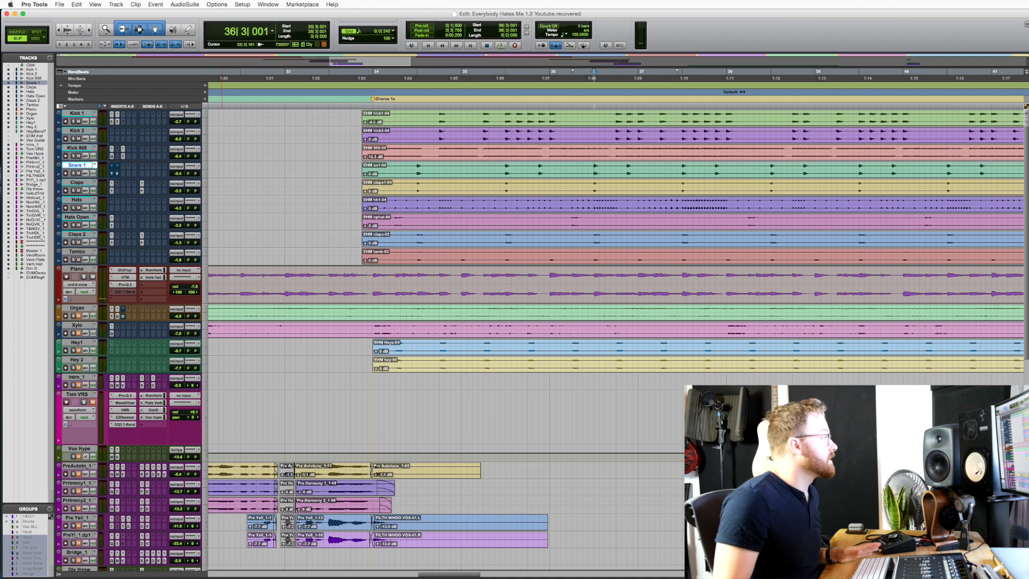
{"action": "key", "text": "space"}
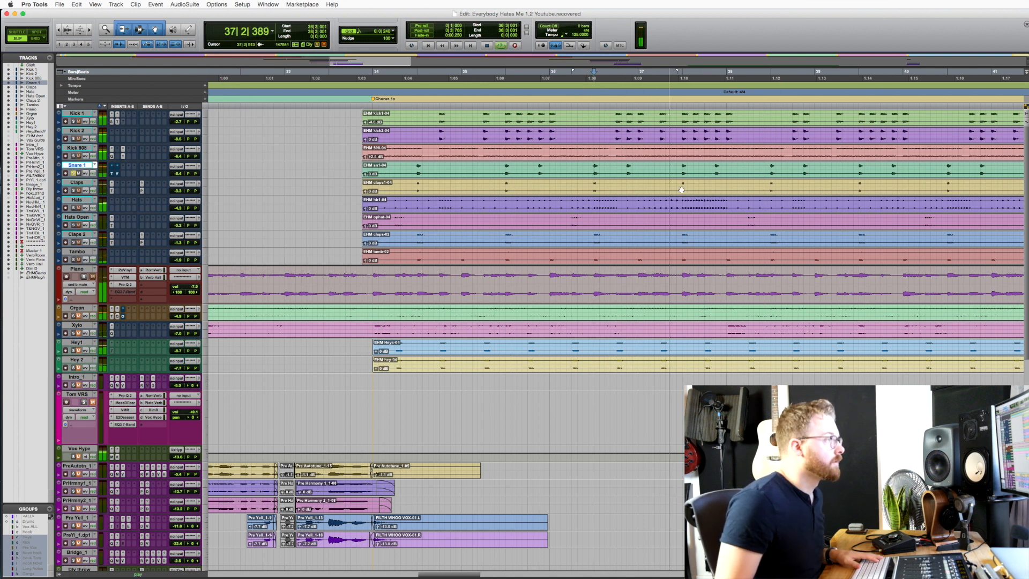
{"action": "key", "text": "space"}
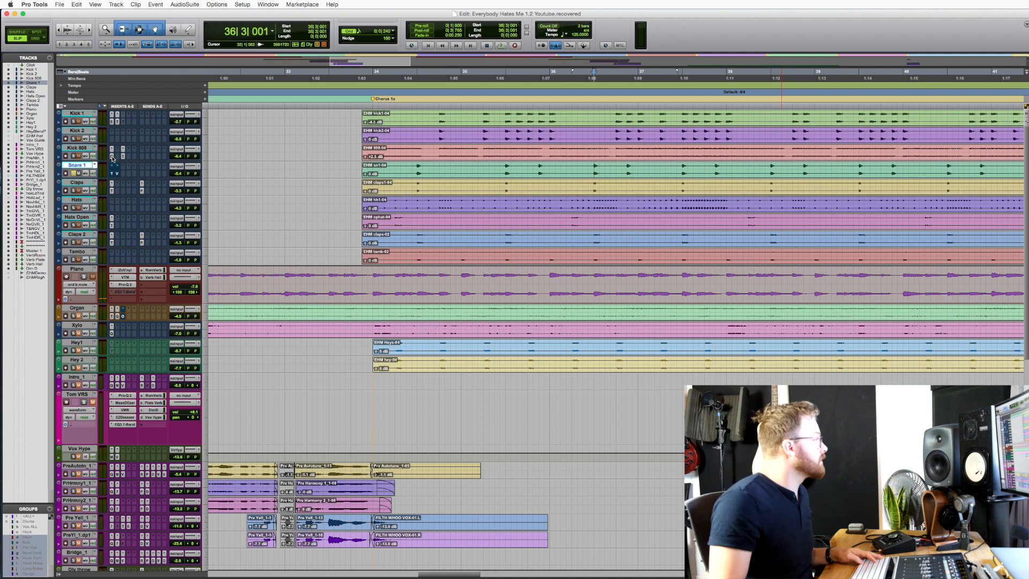
Step: Open the Tape Head plug-in on Snare 1 and move its window clear of the drum tracks
{"action": "left_click", "coordinate": [112, 173]}
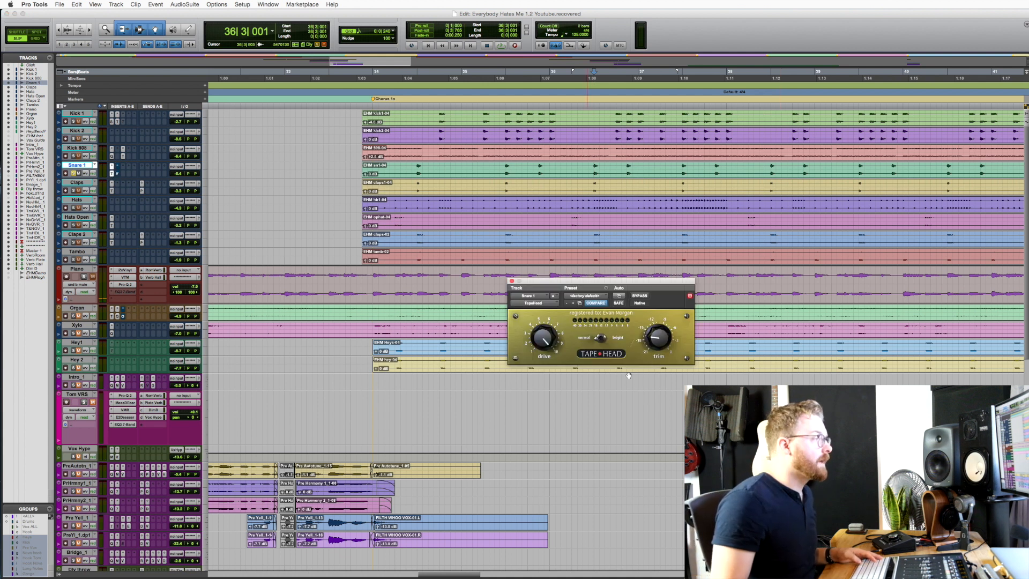
{"action": "left_click_drag", "start_coordinate": [644, 287], "coordinate": [645, 331]}
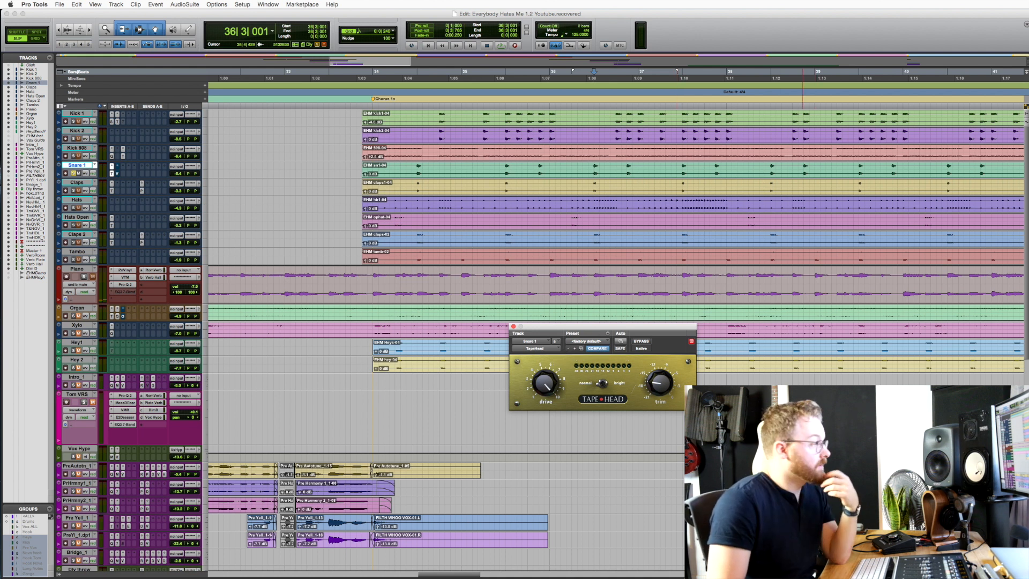
{"action": "left_click_drag", "start_coordinate": [559, 331], "coordinate": [542, 377]}
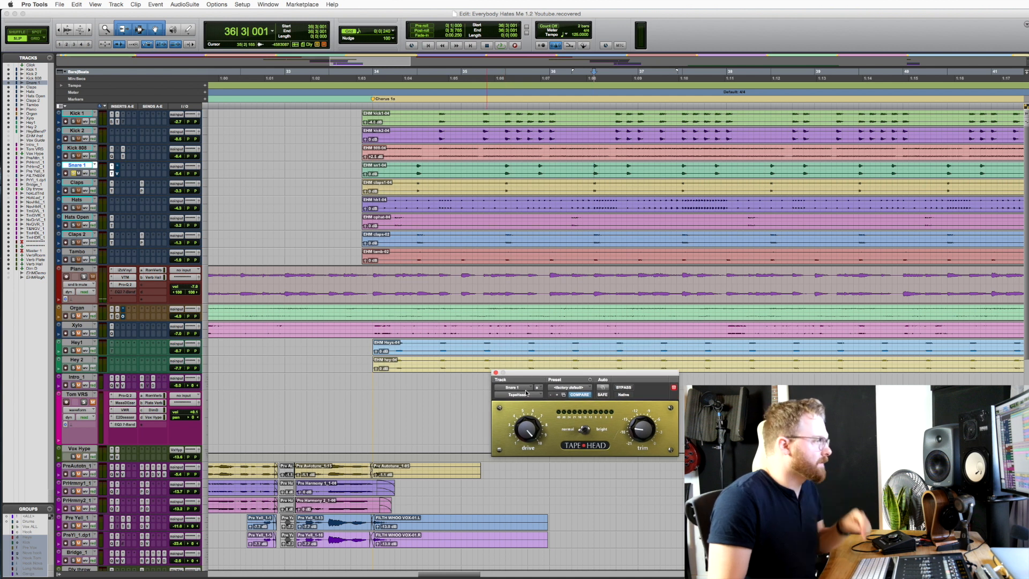
{"action": "left_click_drag", "start_coordinate": [486, 450], "coordinate": [594, 545]}
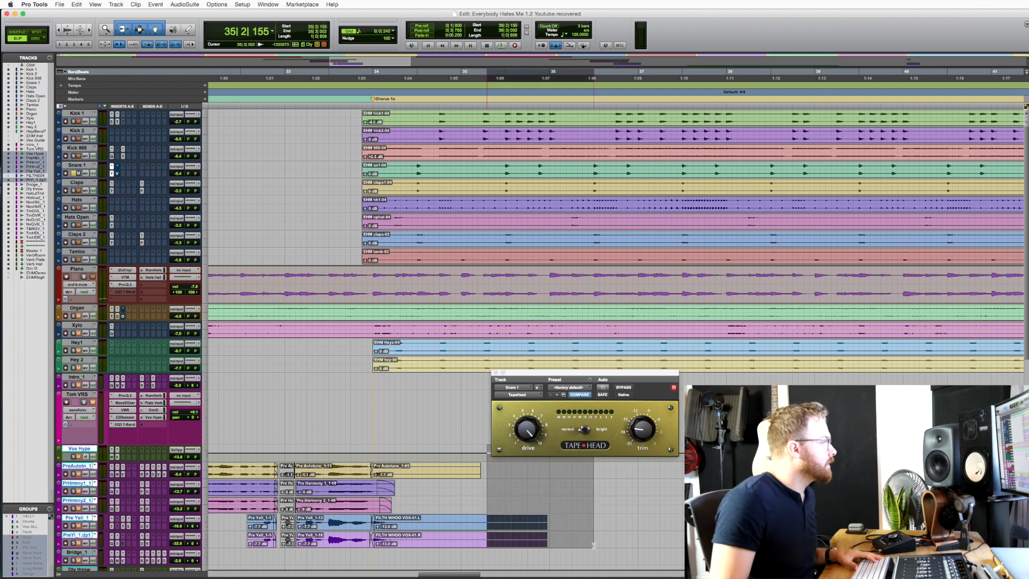
{"action": "left_click", "coordinate": [426, 459], "text": "shift"}
{"action": "left_click_drag", "start_coordinate": [490, 371], "coordinate": [494, 344]}
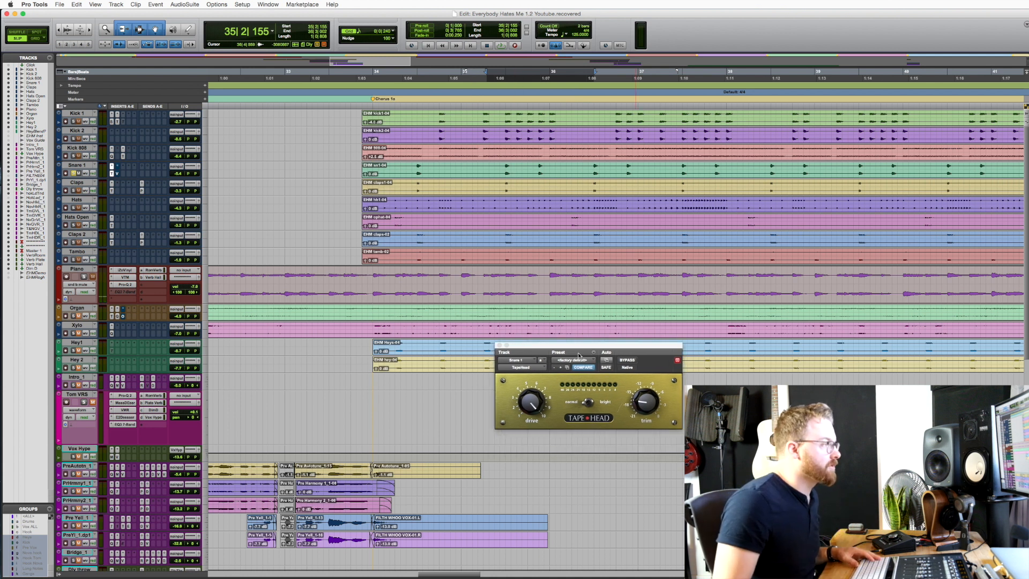
{"action": "left_click_drag", "start_coordinate": [581, 346], "coordinate": [586, 357]}
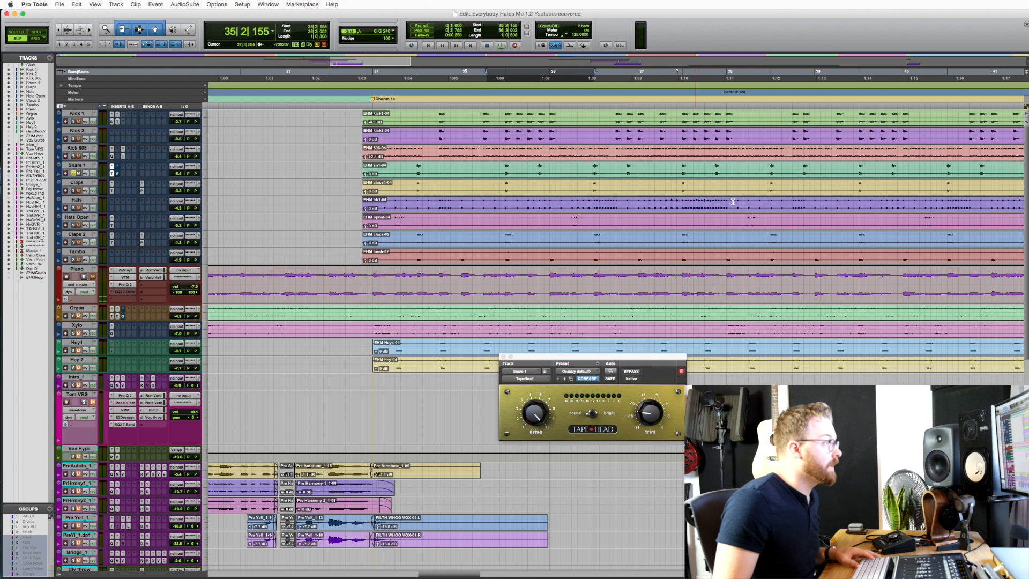
Step: Compare the soloed Snare 1 from 36|3|001 with Tape Head engaged and bypassed, leaving Tape Head engaged
{"action": "left_click", "coordinate": [592, 163]}
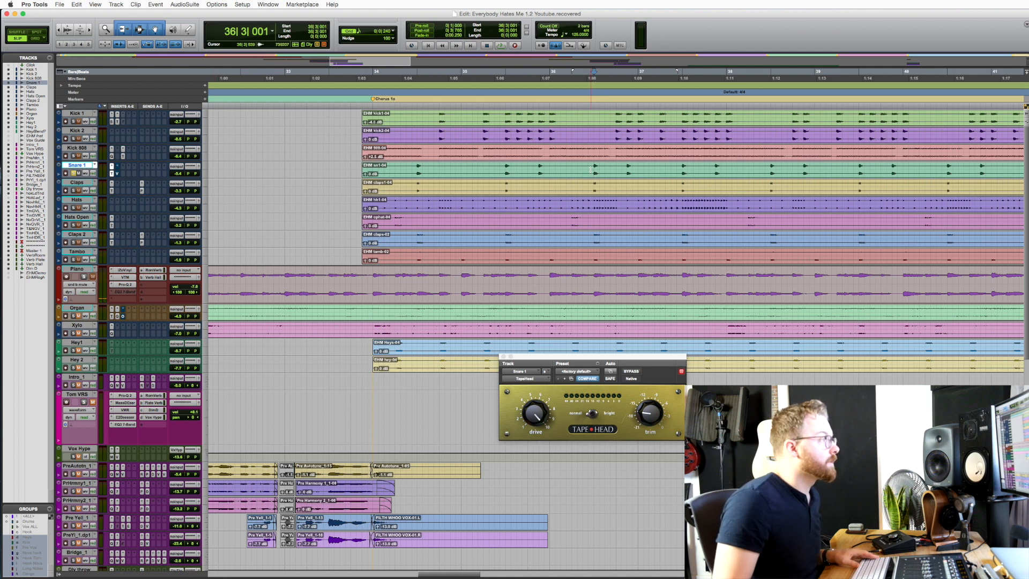
{"action": "key", "text": "space"}
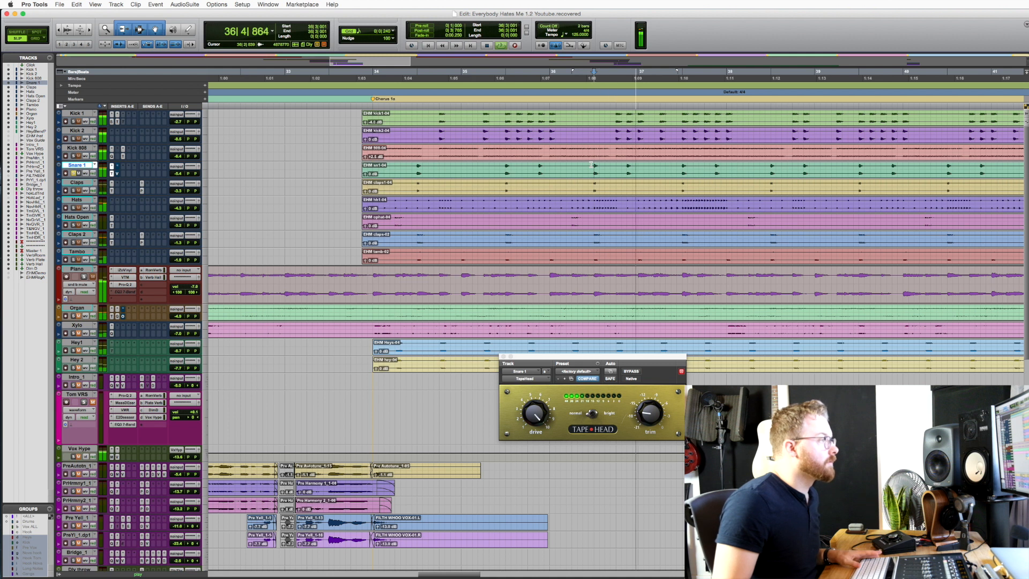
{"action": "key", "text": "space"}
{"action": "left_click", "coordinate": [632, 371]}
{"action": "key", "text": "space"}
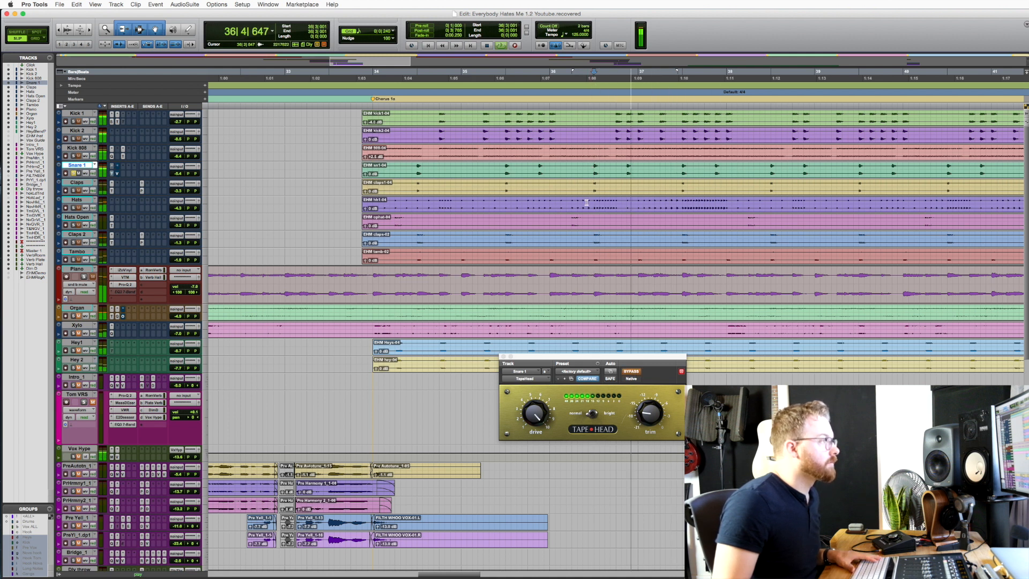
{"action": "key", "text": "space"}
{"action": "left_click", "coordinate": [633, 372]}
{"action": "key", "text": "space"}
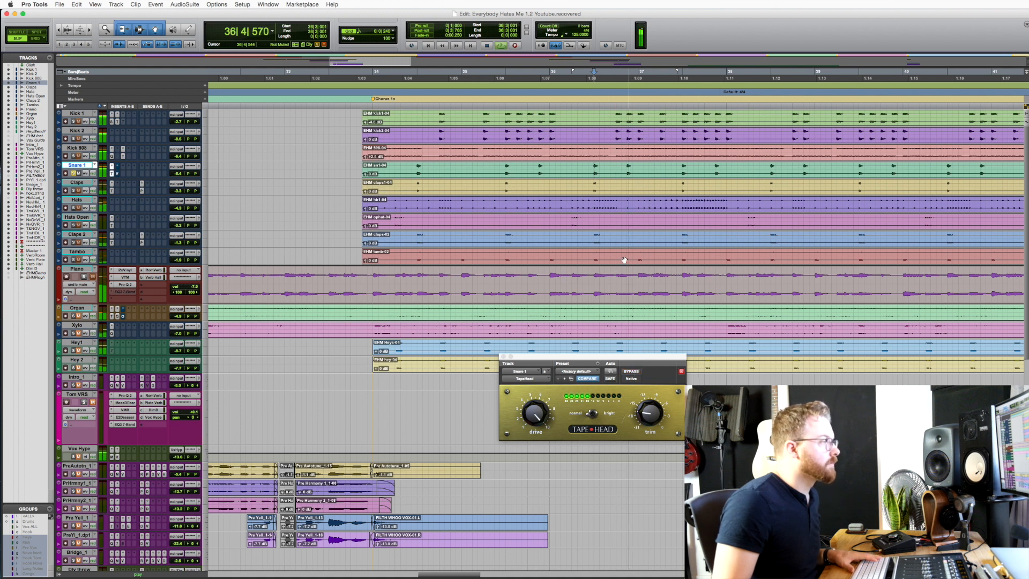
{"action": "key", "text": "space"}
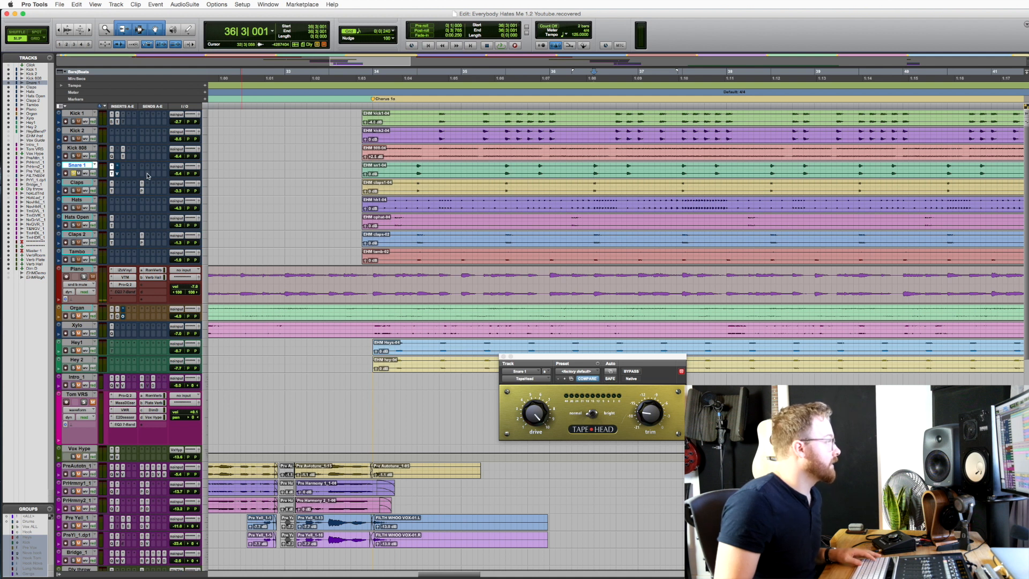
Step: Open Virtual Mix Rack on Snare 1, compare the snare with its FG-N EQ engaged and bypassed, then close the plug-in window
{"action": "left_click", "coordinate": [118, 174]}
{"action": "left_click_drag", "start_coordinate": [652, 356], "coordinate": [617, 133]}
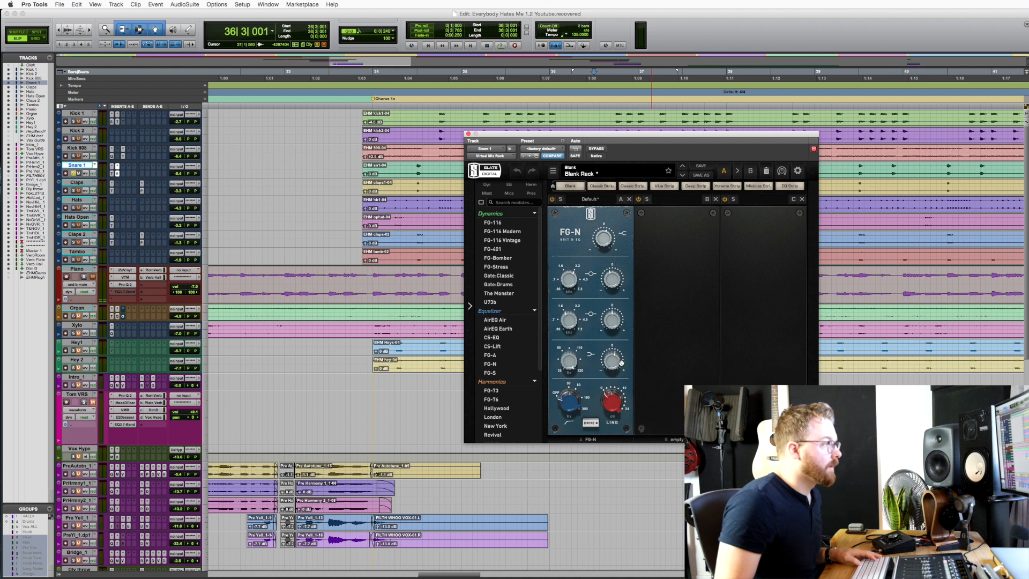
{"action": "key", "text": "space"}
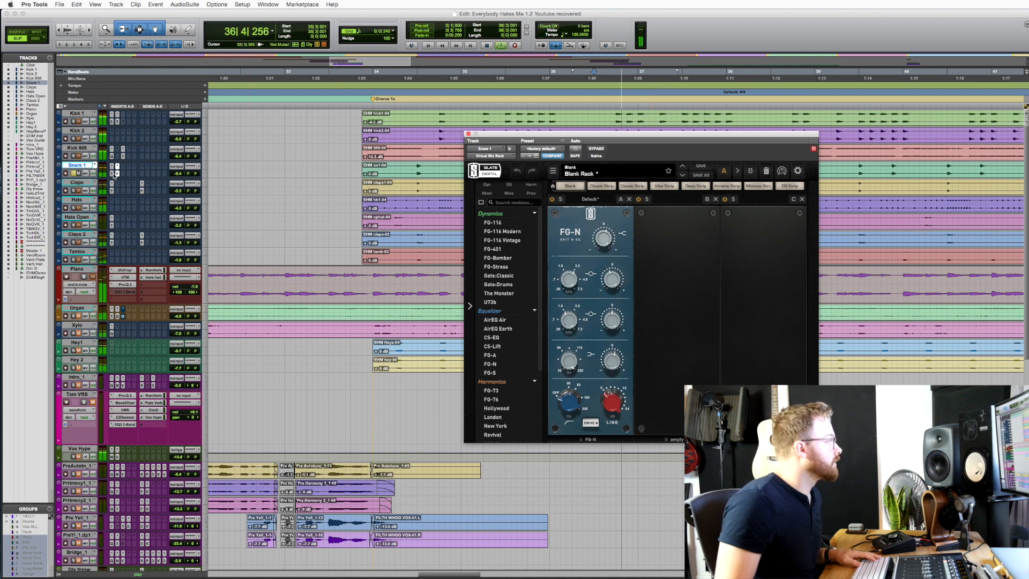
{"action": "left_click", "coordinate": [117, 174], "text": "super"}
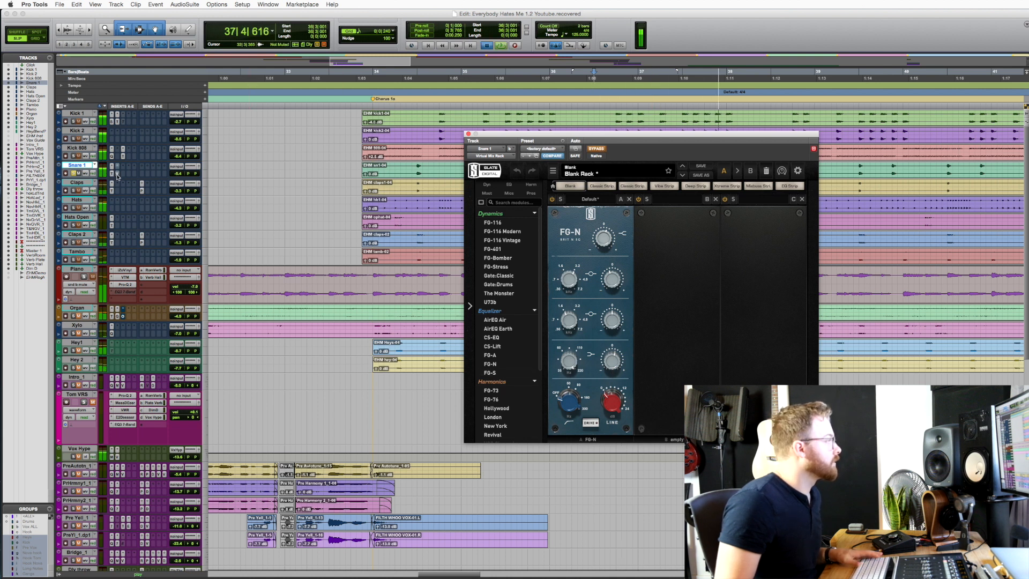
{"action": "left_click", "coordinate": [118, 174], "text": "super"}
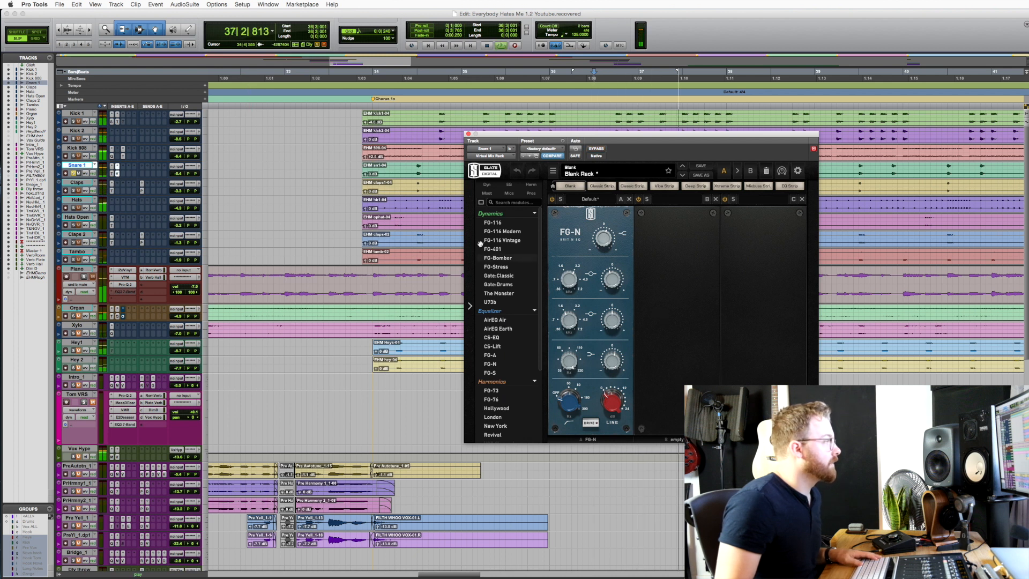
{"action": "key", "text": "space"}
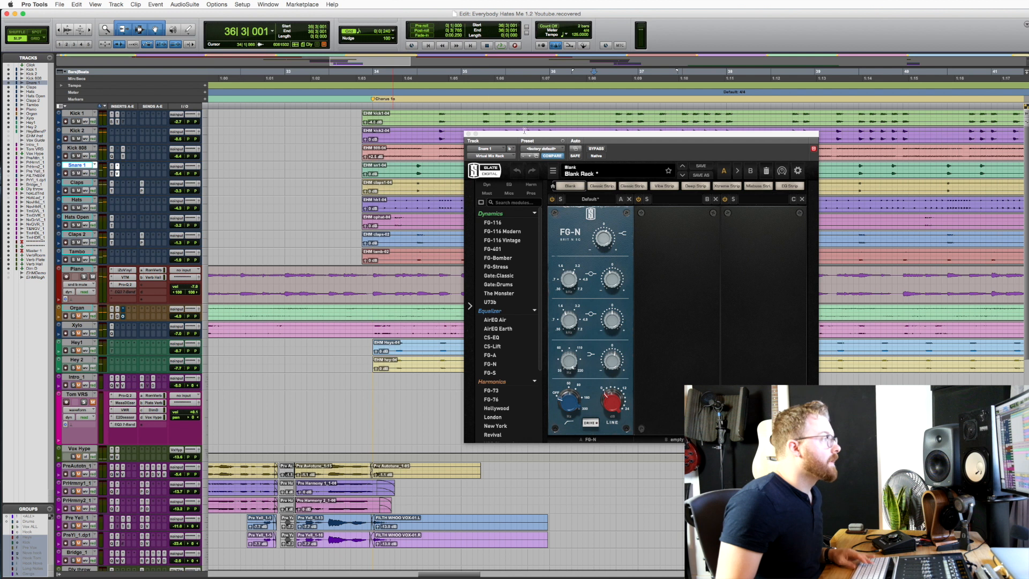
{"action": "left_click", "coordinate": [468, 133]}
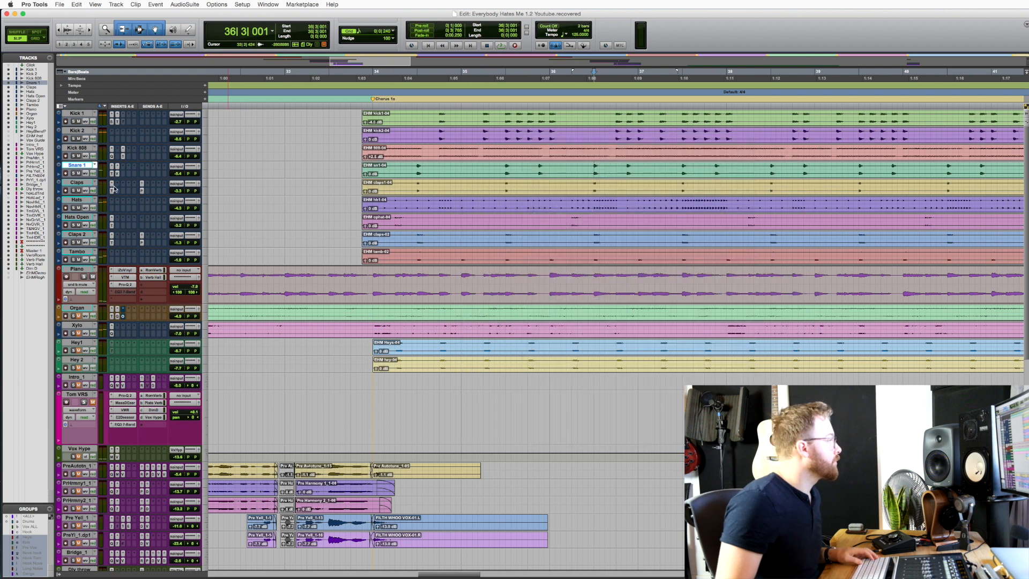
Step: Play the soloed Claps from 37|2|808 dry, then with Tape Head open and engaged while the Plate Verb send stays muted
{"action": "left_click", "coordinate": [681, 186]}
{"action": "key", "text": "space"}
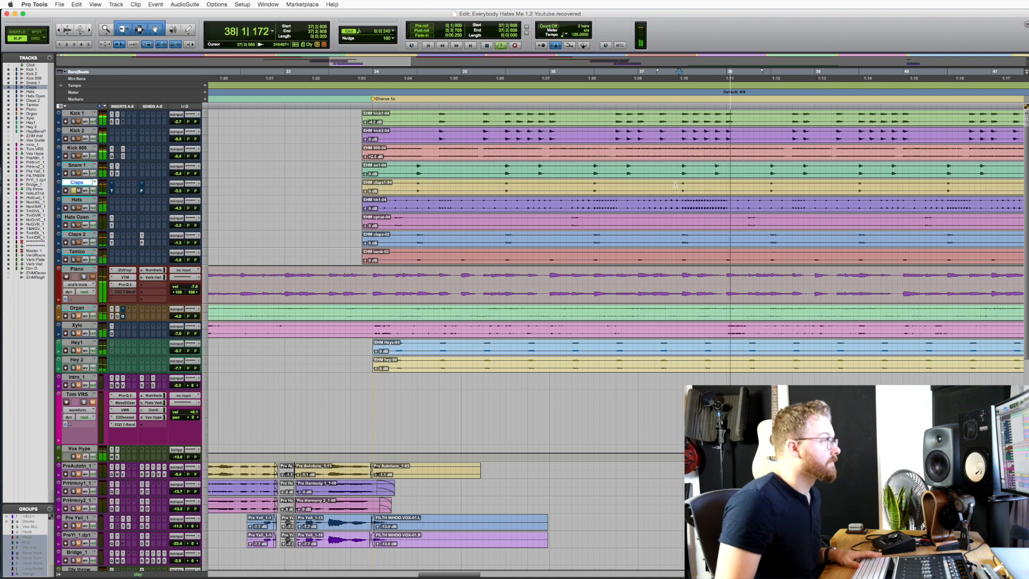
{"action": "key", "text": "space"}
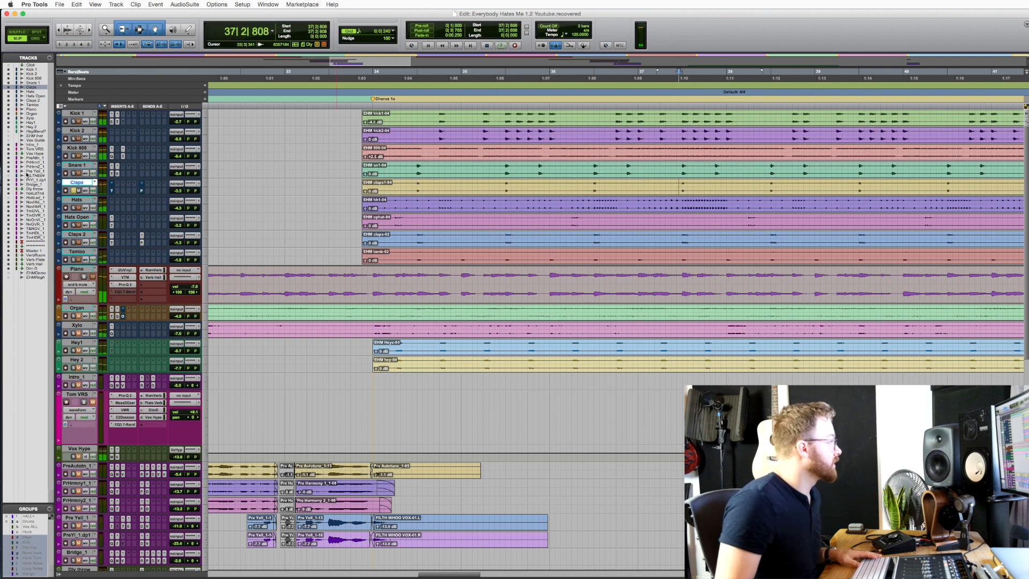
{"action": "left_click", "coordinate": [111, 183]}
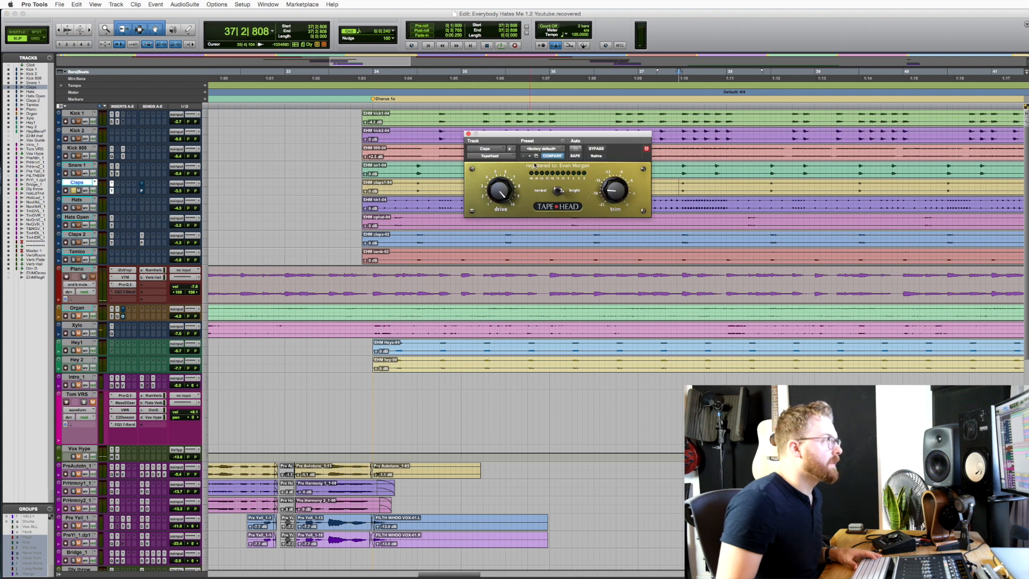
{"action": "key", "text": "space"}
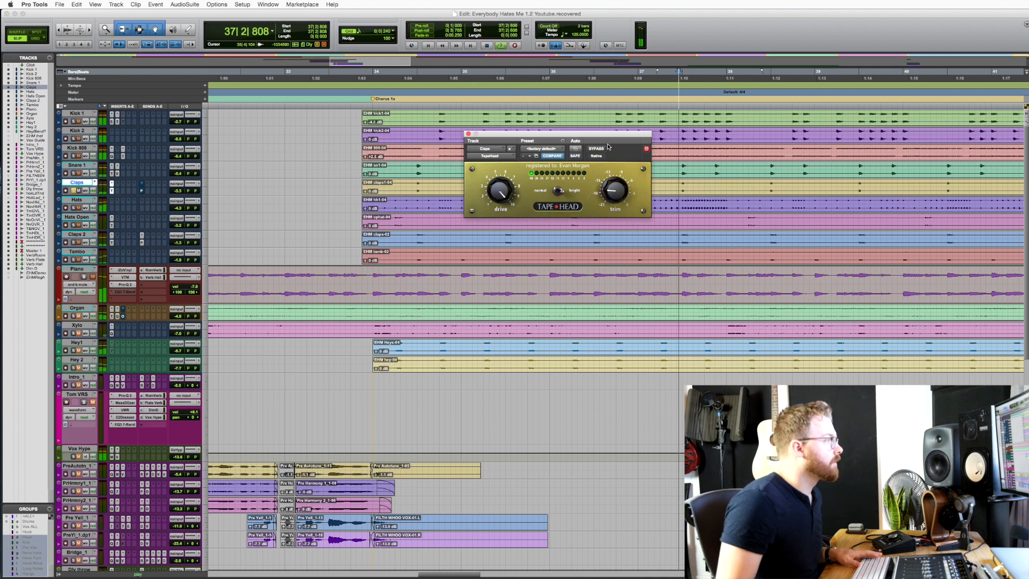
{"action": "key", "text": "space"}
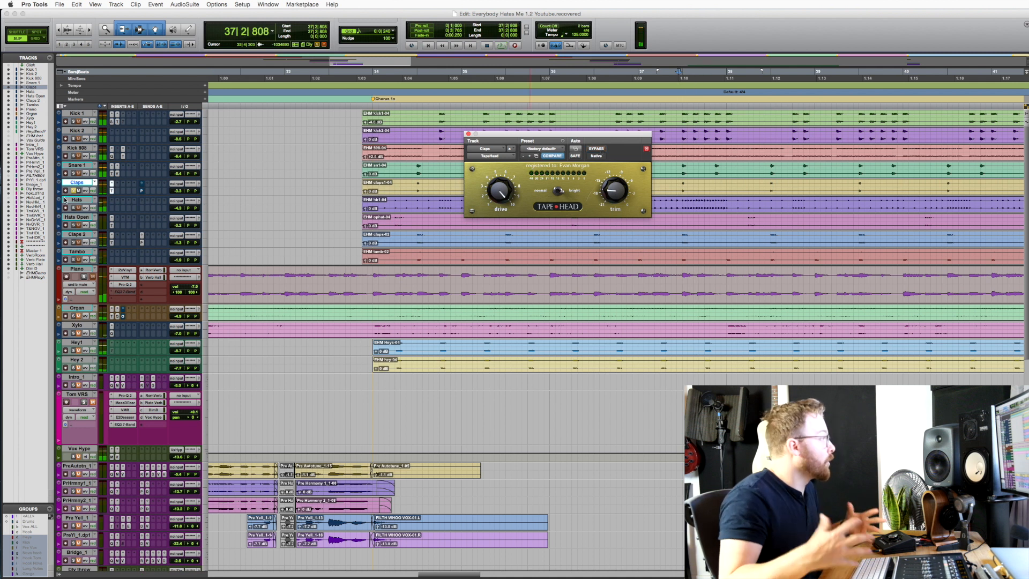
Step: Open the Claps' Plate Verb send, play the claps with it unmuted, then close the send and Tape Head windows
{"action": "left_click", "coordinate": [143, 191]}
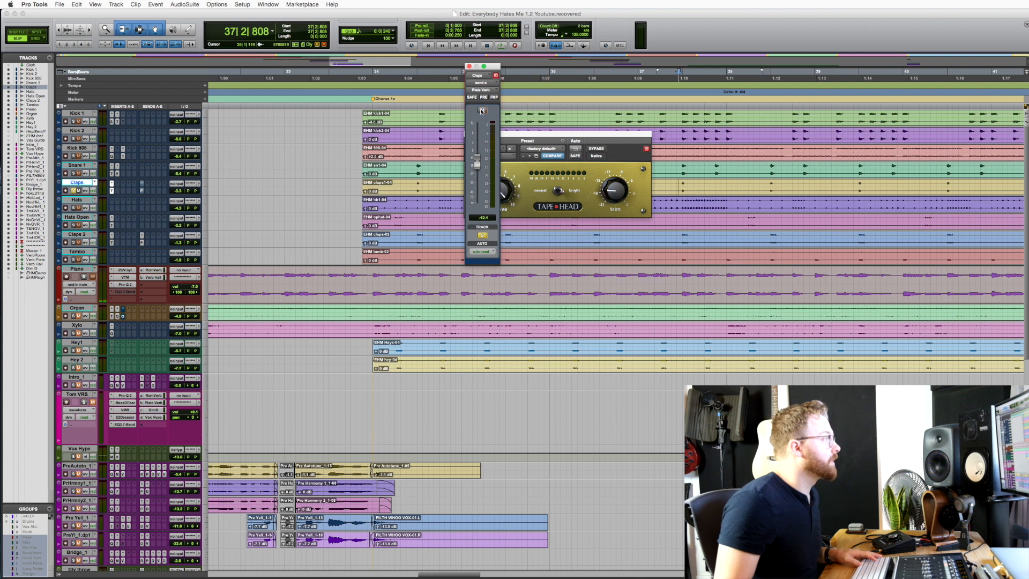
{"action": "key", "text": "space"}
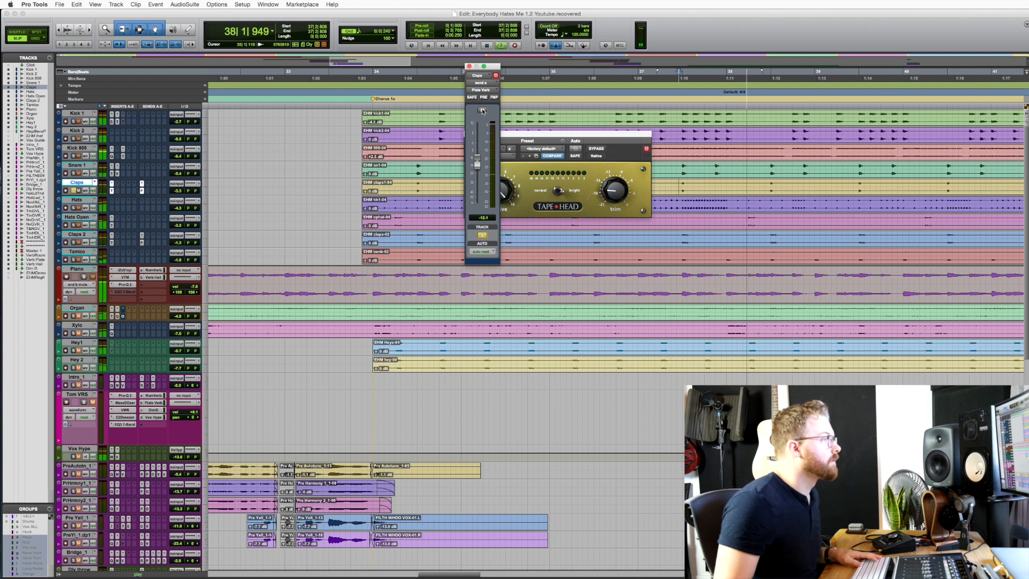
{"action": "key", "text": "space"}
{"action": "left_click", "coordinate": [469, 67]}
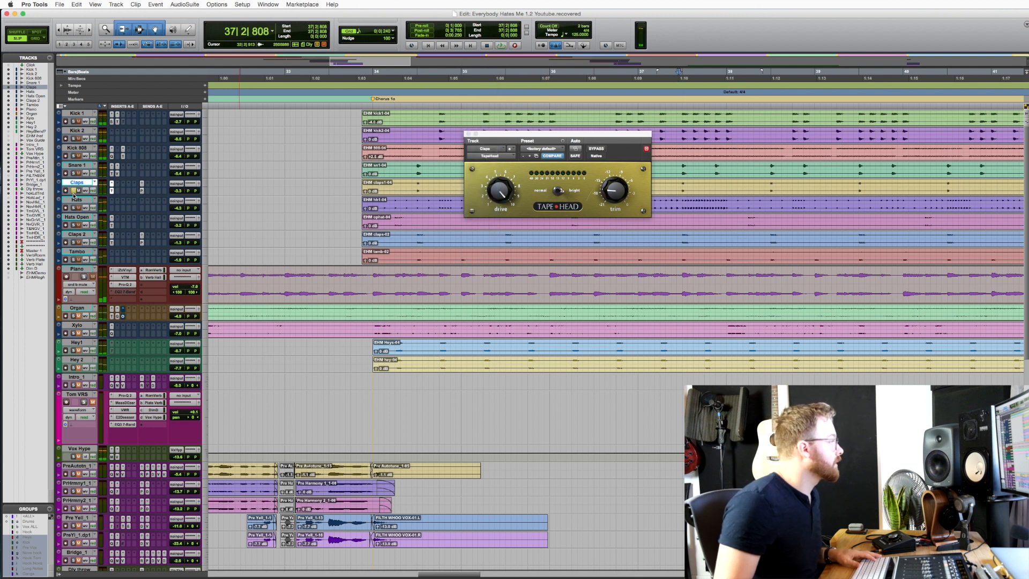
{"action": "left_click", "coordinate": [469, 134]}
Step: Place the playback position at 37|2|720 on the Hats track and audition the hats in solo
{"action": "scroll", "coordinate": [627, 199], "scroll_direction": "down", "scroll_amount": 2, "text": "alt"}
{"action": "left_click", "coordinate": [650, 204]}
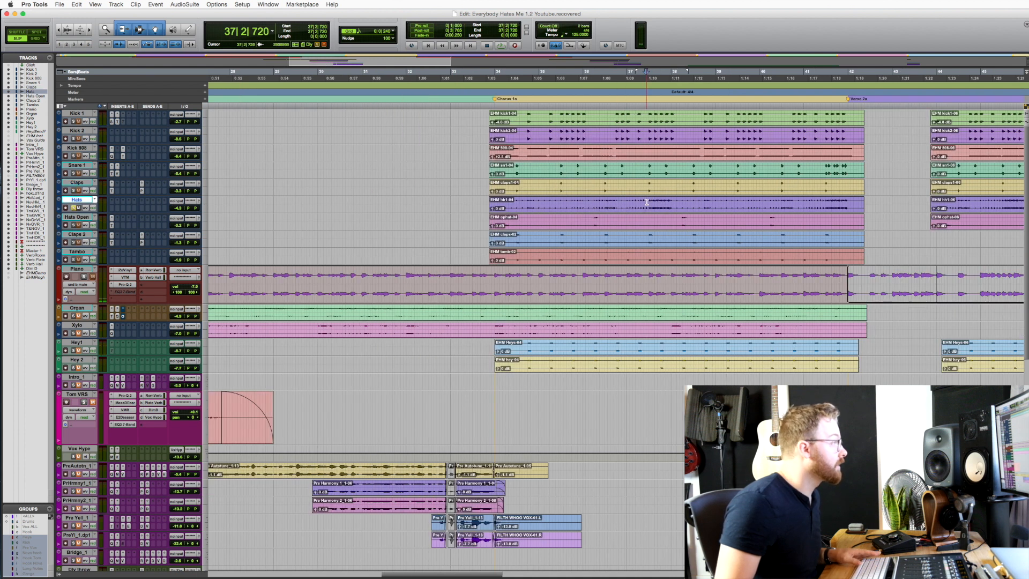
{"action": "key", "text": "space"}
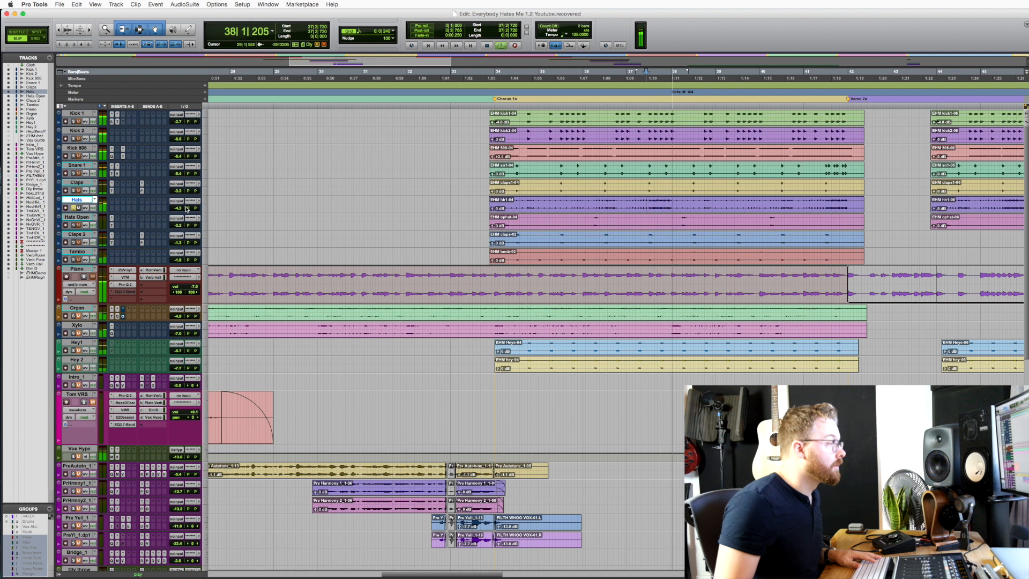
{"action": "key", "text": "space"}
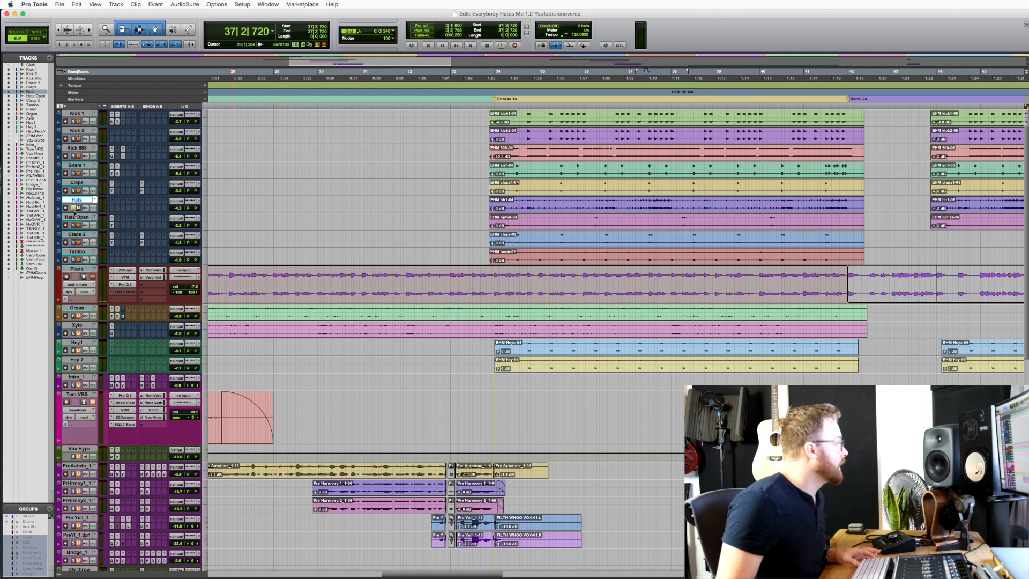
Step: Open Tape Head on Hats Open and compare the soloed track from 36|2|000 with the plug-in bypassed and engaged, leaving it engaged
{"action": "left_click", "coordinate": [589, 218]}
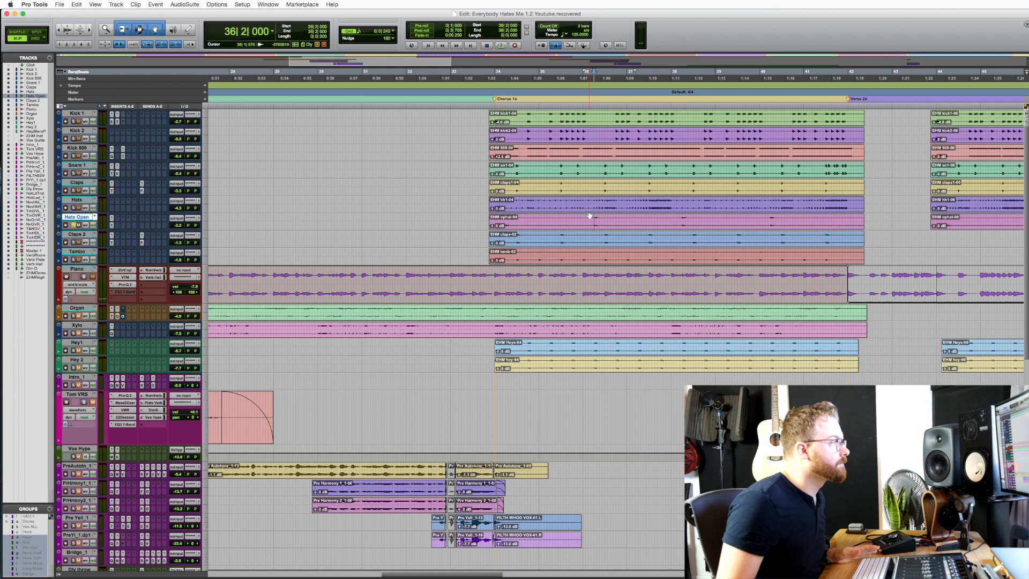
{"action": "left_click", "coordinate": [113, 226]}
{"action": "left_click_drag", "start_coordinate": [595, 140], "coordinate": [669, 403]}
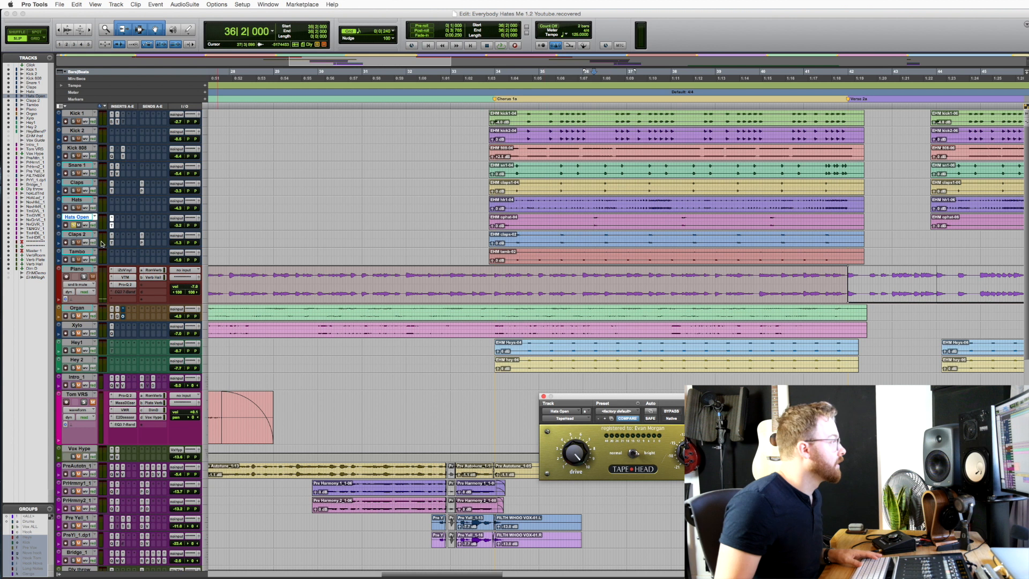
{"action": "left_click", "coordinate": [111, 226], "text": "super"}
{"action": "key", "text": "space"}
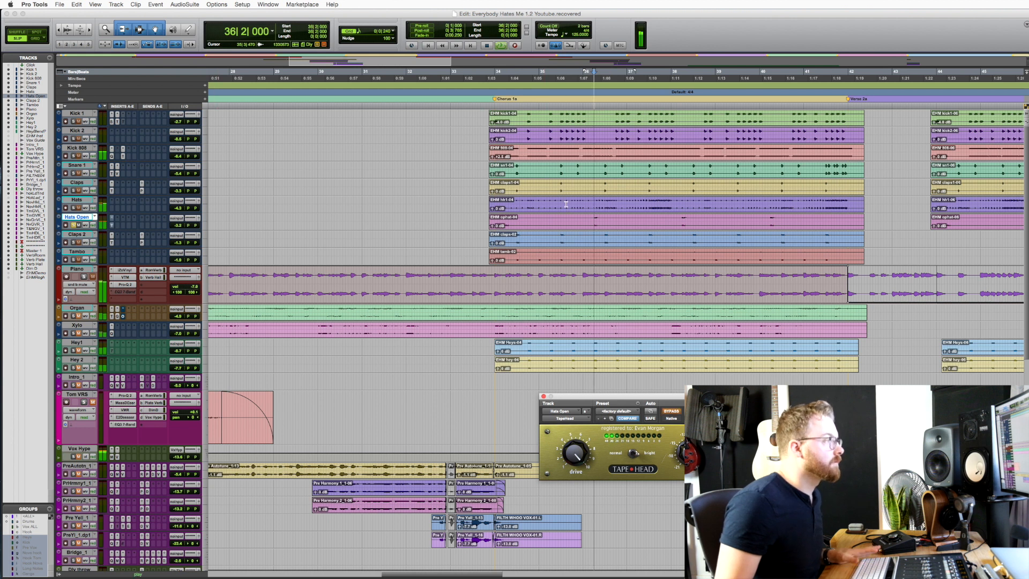
{"action": "left_click", "coordinate": [671, 411]}
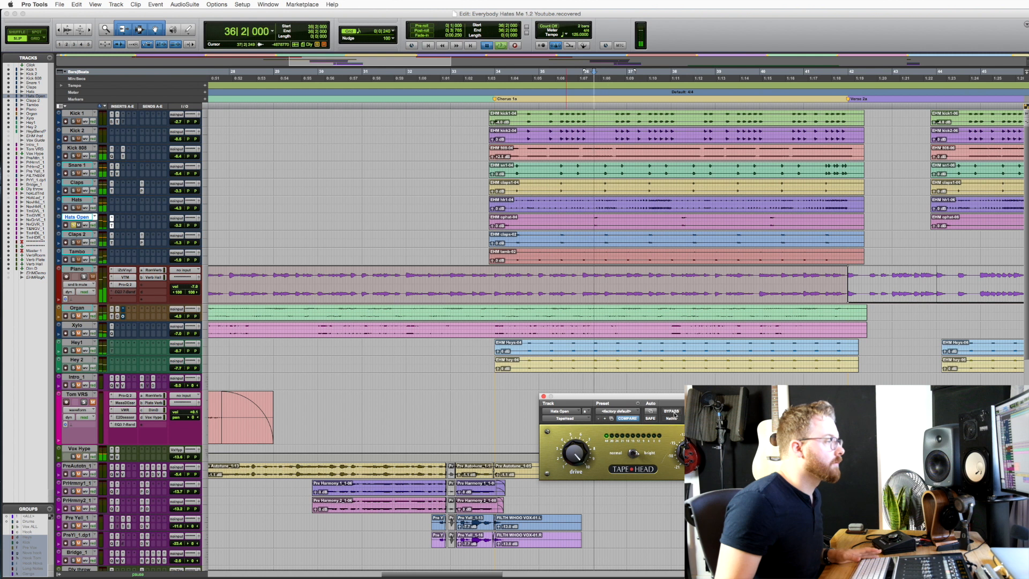
{"action": "key", "text": "space"}
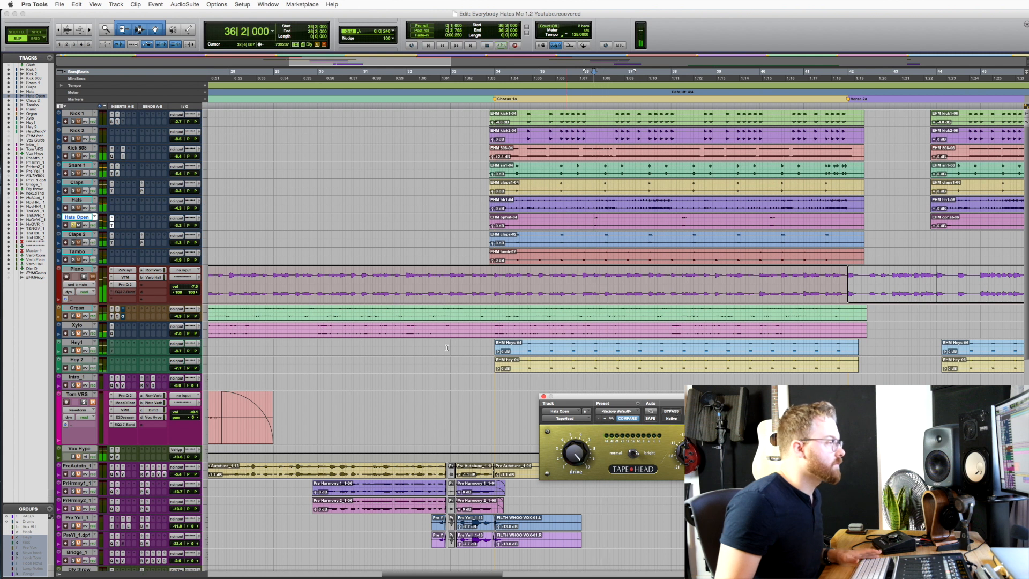
Step: Switch the solo from Hats Open to Claps 2 at 35|3|002 and open its Tape Head and Plate Verb send windows
{"action": "left_click", "coordinate": [74, 225]}
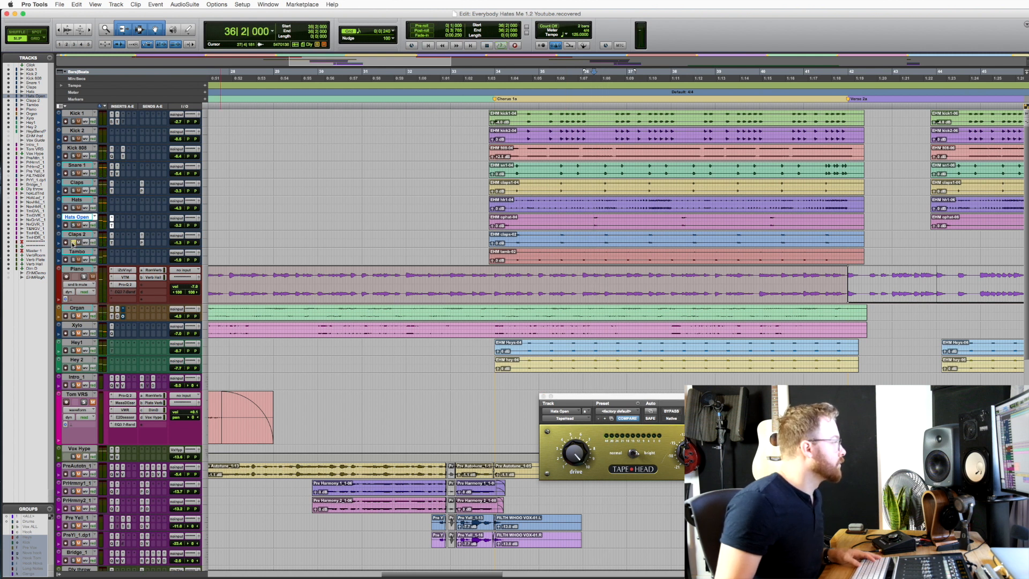
{"action": "left_click", "coordinate": [547, 236]}
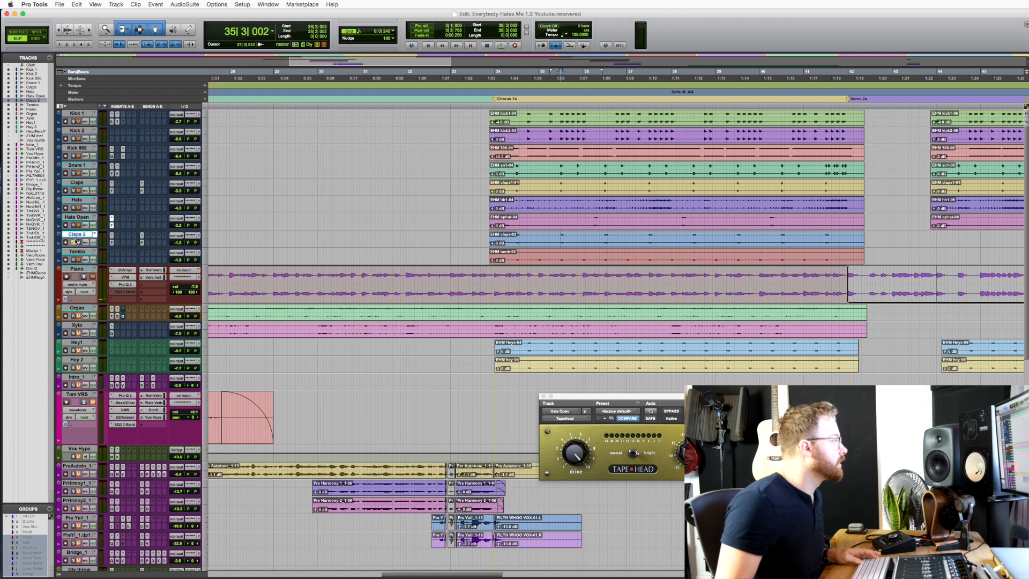
{"action": "left_click", "coordinate": [112, 244]}
{"action": "left_click", "coordinate": [141, 235]}
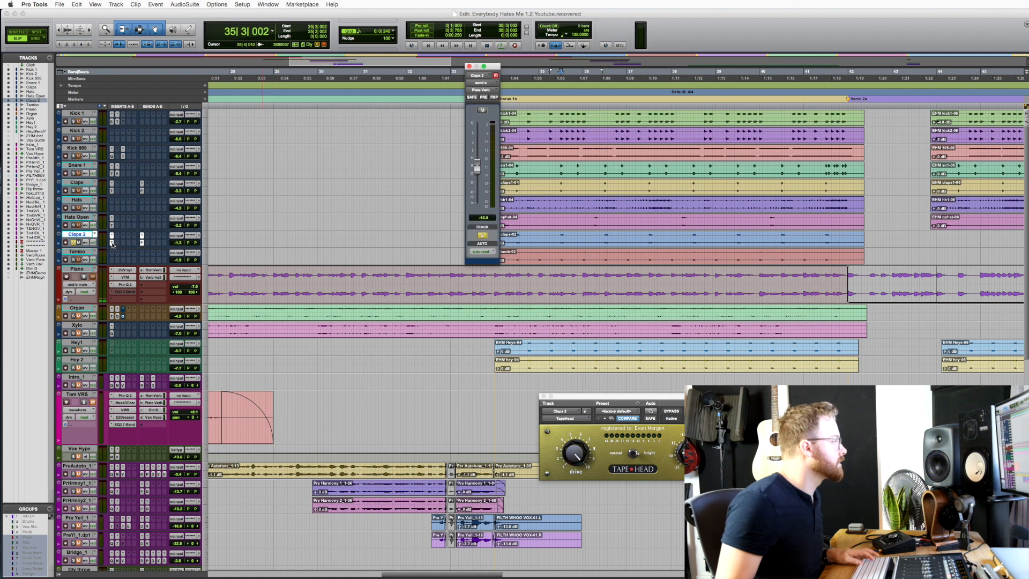
Step: Compare the soloed Claps 2 from 35|2|836 with Tape Head bypassed and engaged, keeping its Plate Verb send muted
{"action": "key", "text": "space"}
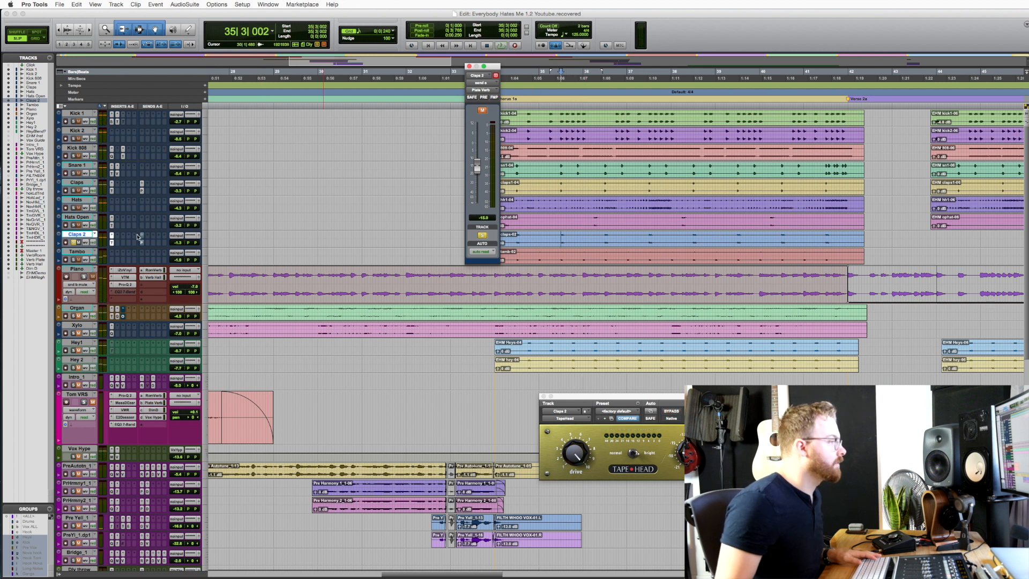
{"action": "key", "text": "space"}
{"action": "key", "text": "space"}
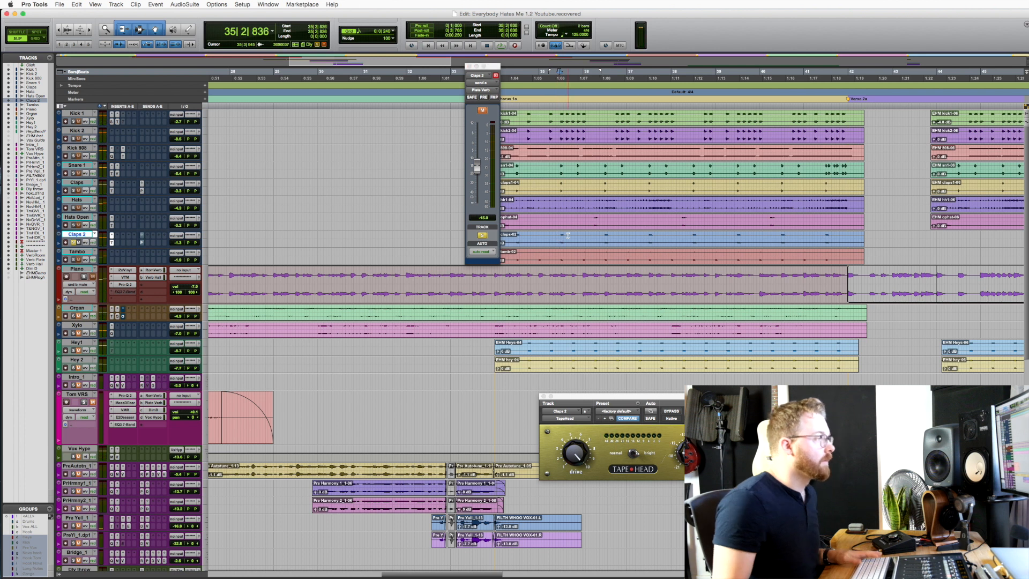
{"action": "key", "text": "space"}
{"action": "key", "text": "space"}
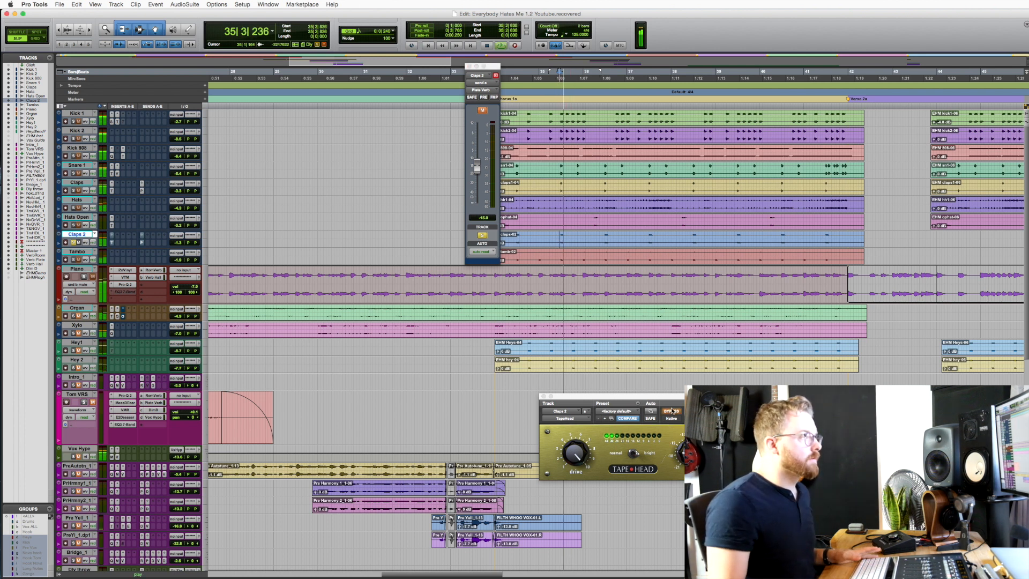
{"action": "left_click", "coordinate": [672, 411]}
{"action": "key", "text": "space"}
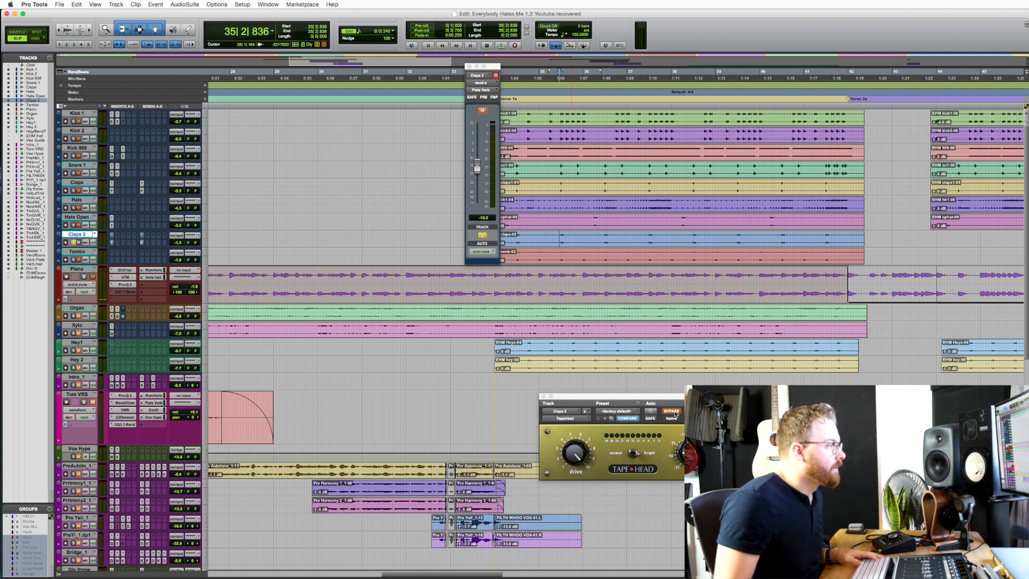
{"action": "key", "text": "space"}
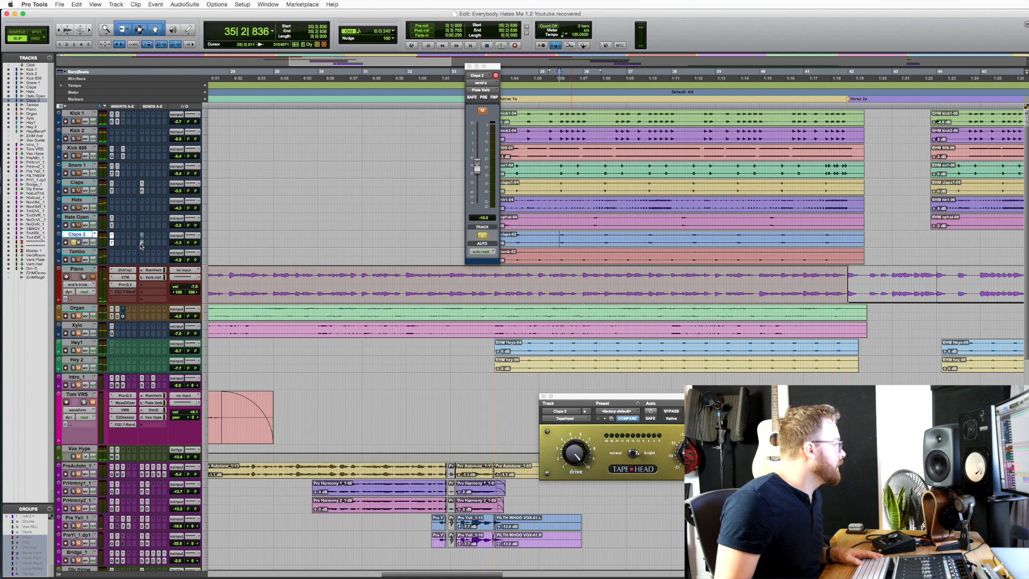
Step: Reopen the Claps 2 Plate Verb send, unmute it and audition the soloed claps from 35|2|836
{"action": "left_click", "coordinate": [142, 244]}
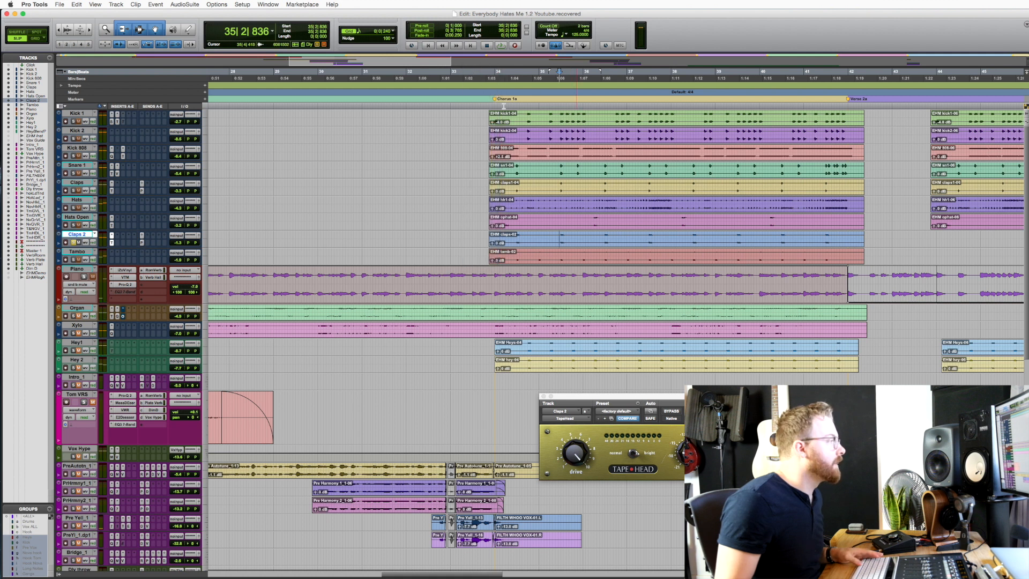
{"action": "left_click", "coordinate": [143, 244]}
{"action": "key", "text": "space"}
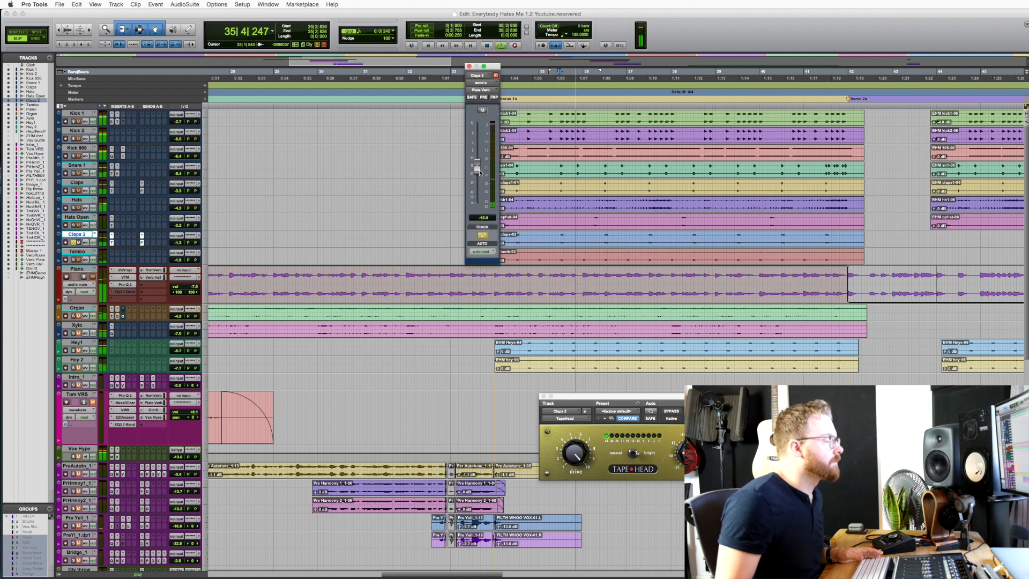
{"action": "key", "text": "space"}
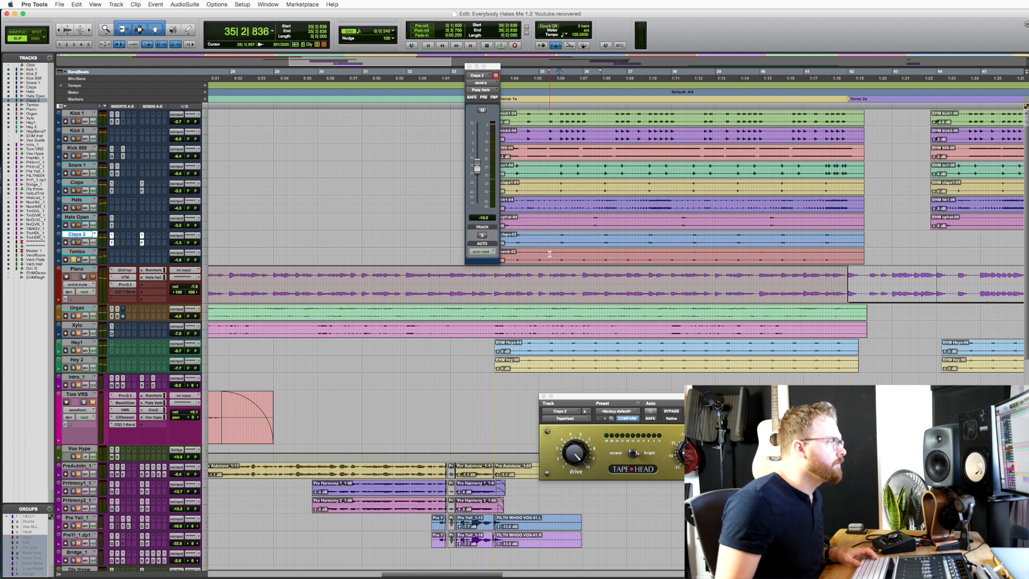
Step: With Tambo soloed instead of Claps 2, audition it from 35|2|661 and close the Plate Verb send window
{"action": "left_click", "coordinate": [553, 252]}
{"action": "key", "text": "space"}
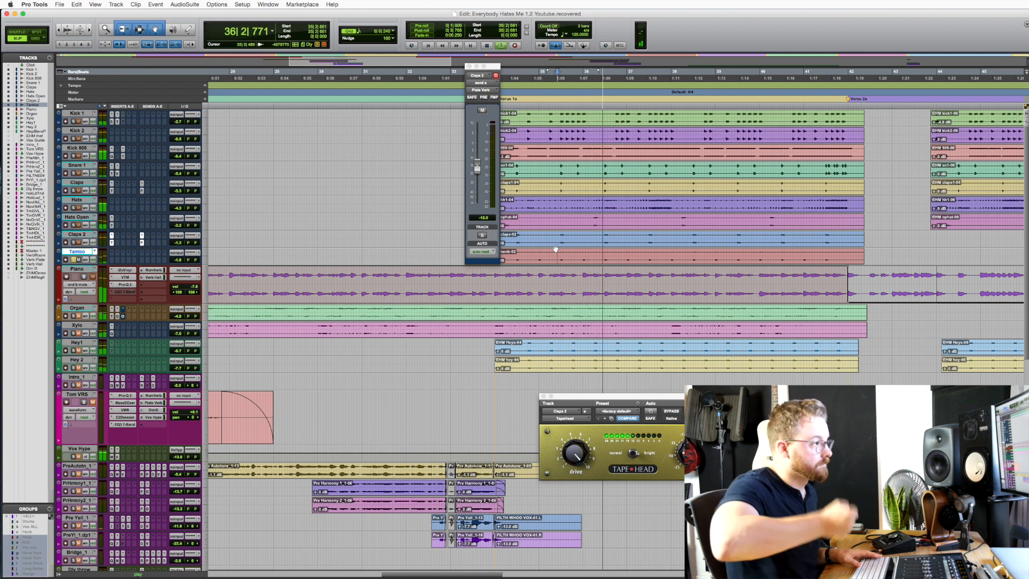
{"action": "key", "text": "space"}
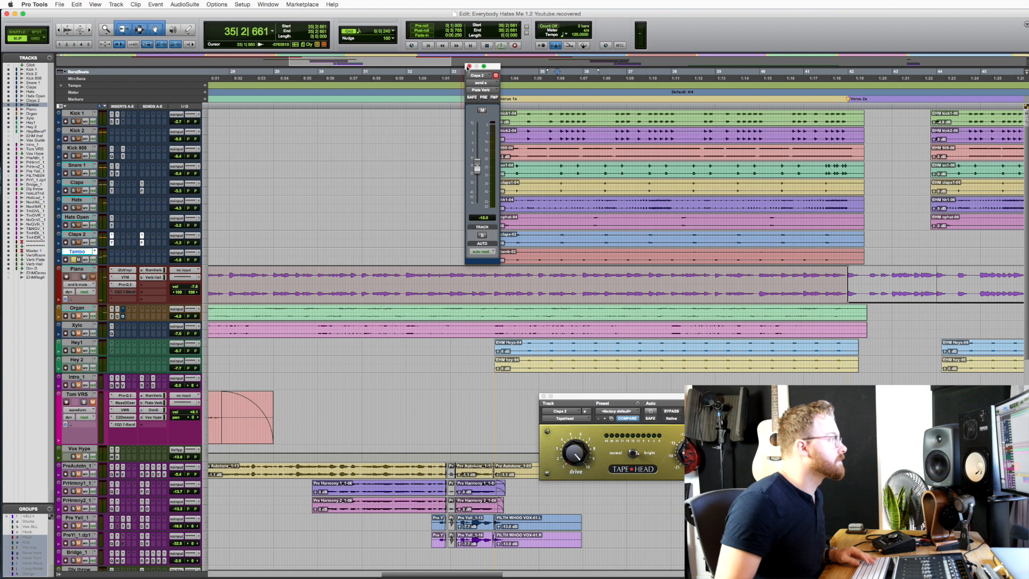
{"action": "left_click", "coordinate": [468, 66]}
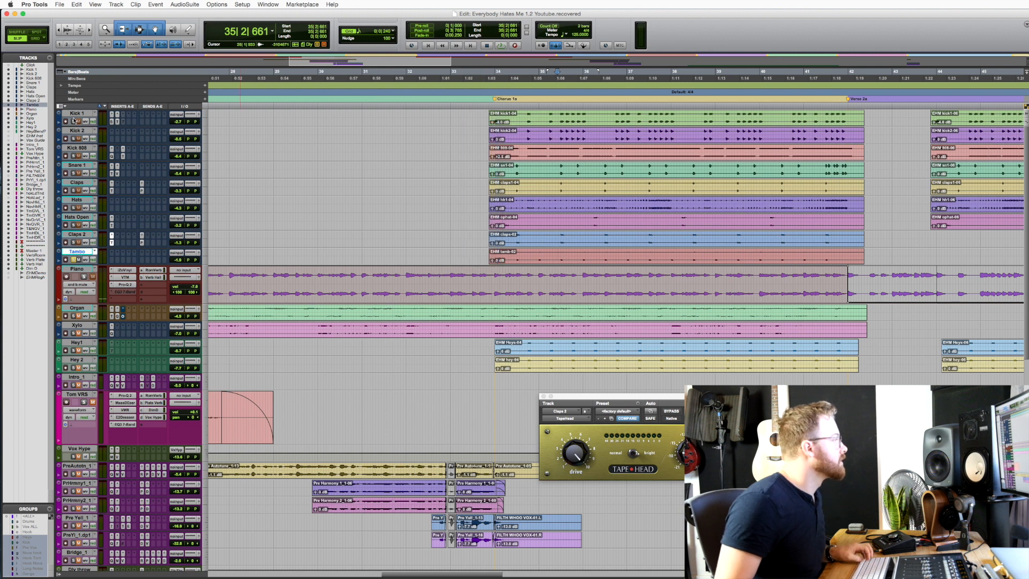
Step: Solo all drum tracks, audition them from 33|4|480, and select Kick 1 through Tambo
{"action": "left_click", "coordinate": [73, 118], "text": "shift"}
{"action": "left_click", "coordinate": [482, 113]}
{"action": "key", "text": "space"}
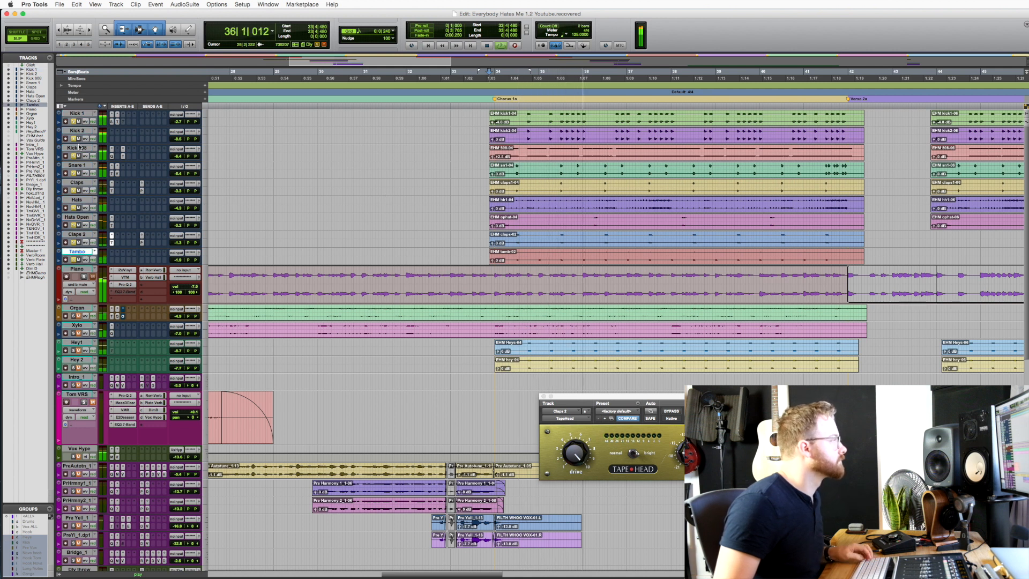
{"action": "left_click", "coordinate": [83, 255], "text": "shift"}
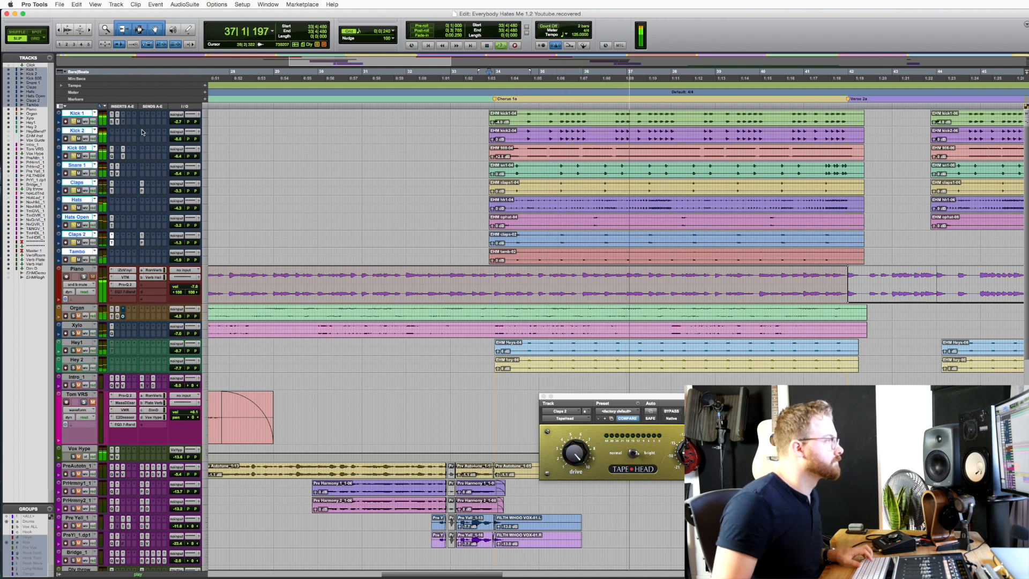
{"action": "key", "text": "space"}
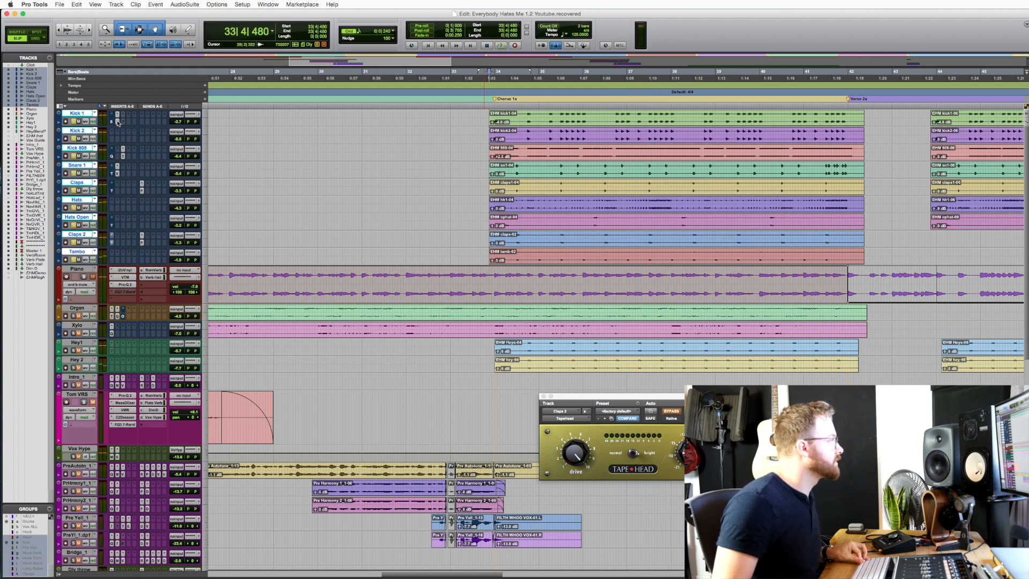
Step: Compare the soloed drums from 33|4|480 with all their inserts bypassed and engaged, leaving the inserts engaged
{"action": "key", "text": "space"}
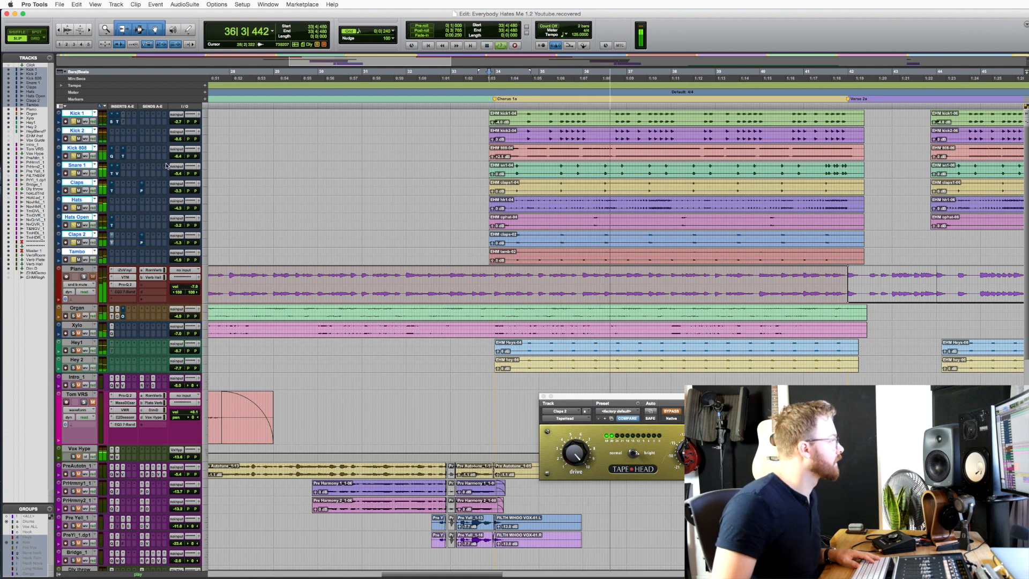
{"action": "key", "text": "space"}
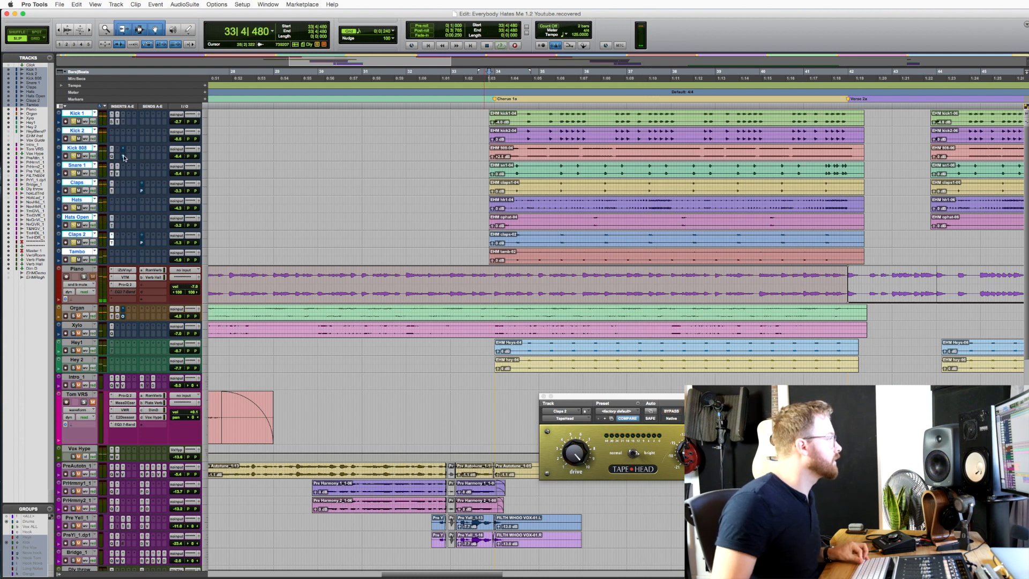
{"action": "key", "text": "space"}
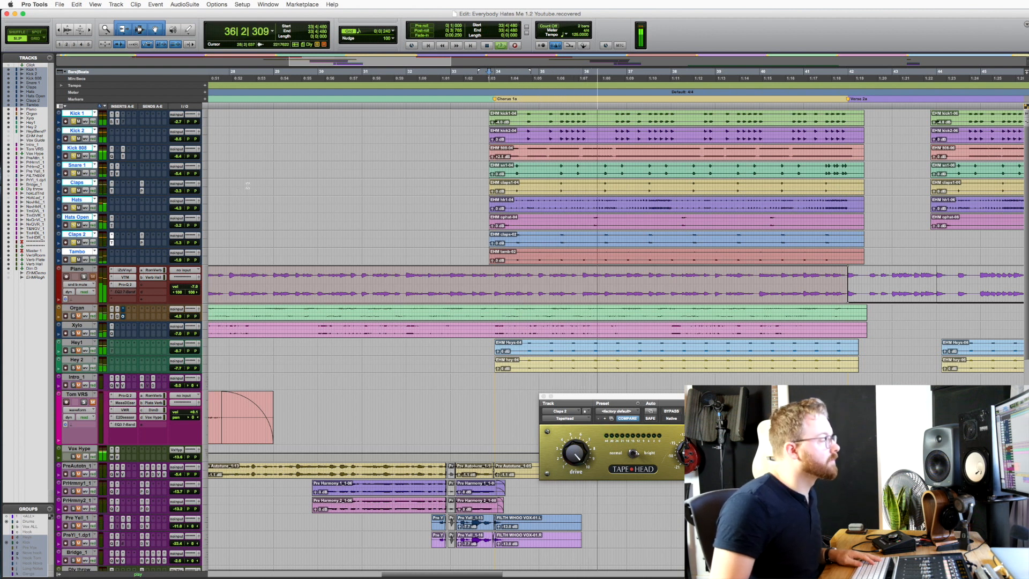
{"action": "key", "text": "space"}
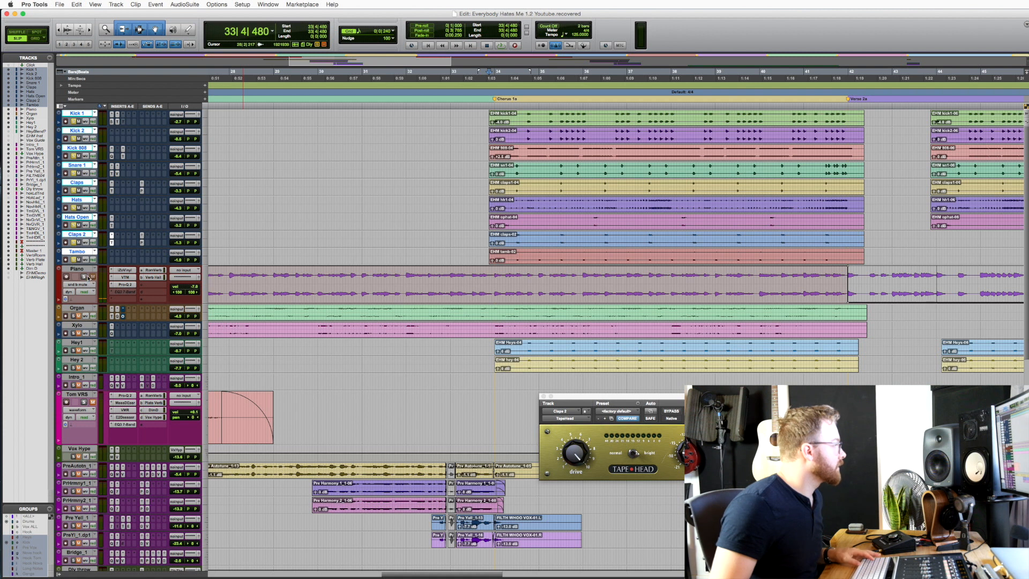
Step: Add the Piano to the soloed drums in waveform view and audition them together from 33|4|480
{"action": "key", "text": "space"}
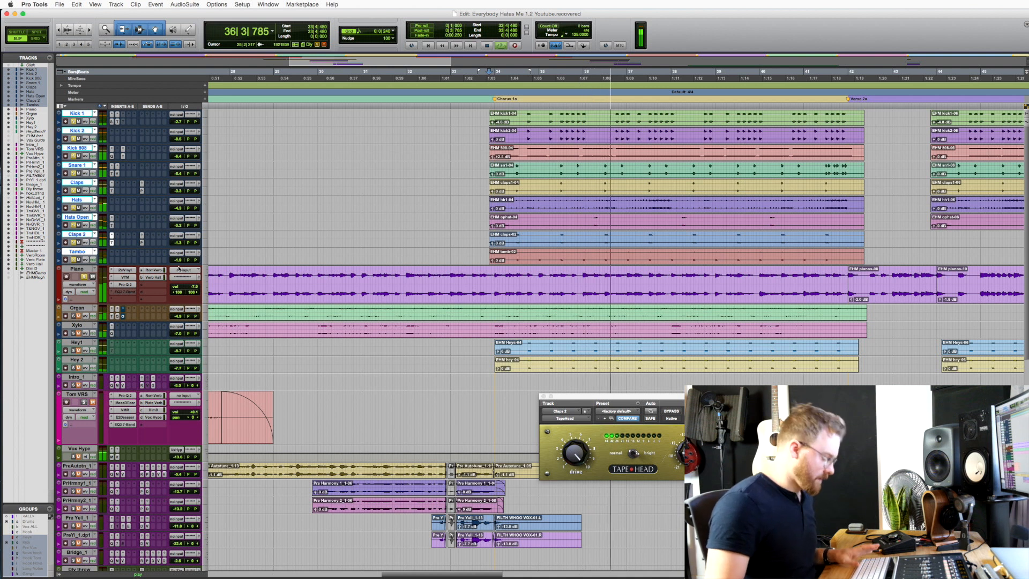
{"action": "key", "text": "space"}
Step: Solo only the Organ with its three inserts bypassed and audition it from 33|4|480
{"action": "key", "text": "r"}
{"action": "key", "text": "r"}
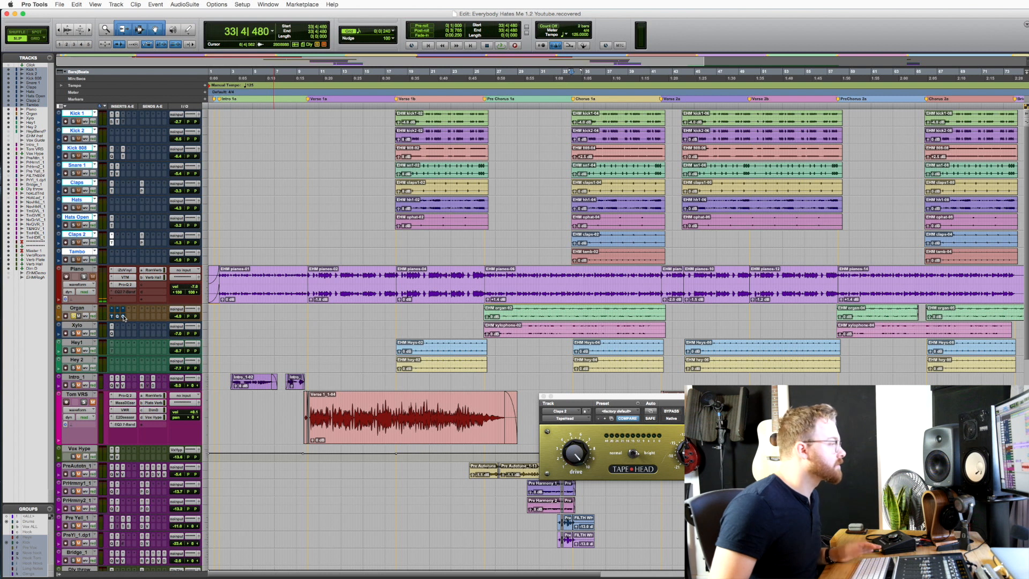
{"action": "key", "text": "space"}
{"action": "key", "text": "t"}
{"action": "key", "text": "t"}
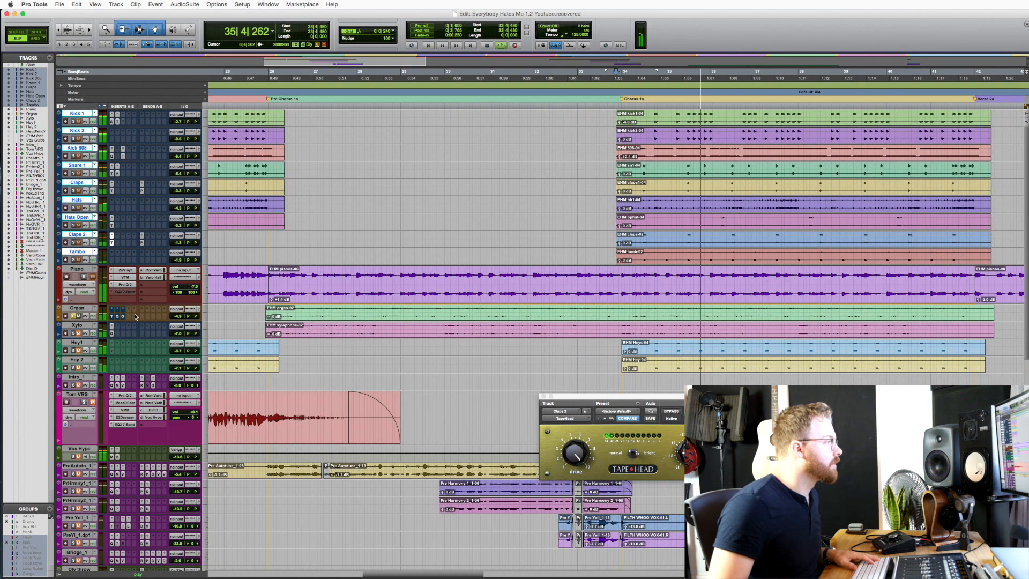
{"action": "key", "text": "space"}
Step: Open Tape Head on the Organ and compare the soloed track with the plug-in bypassed and engaged, leaving it engaged
{"action": "left_click", "coordinate": [112, 317]}
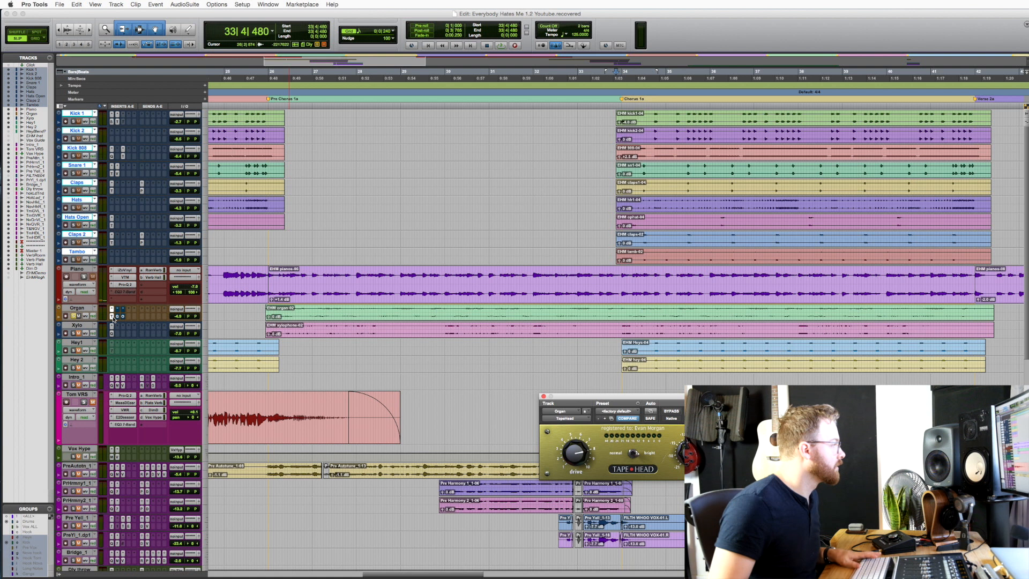
{"action": "key", "text": "space"}
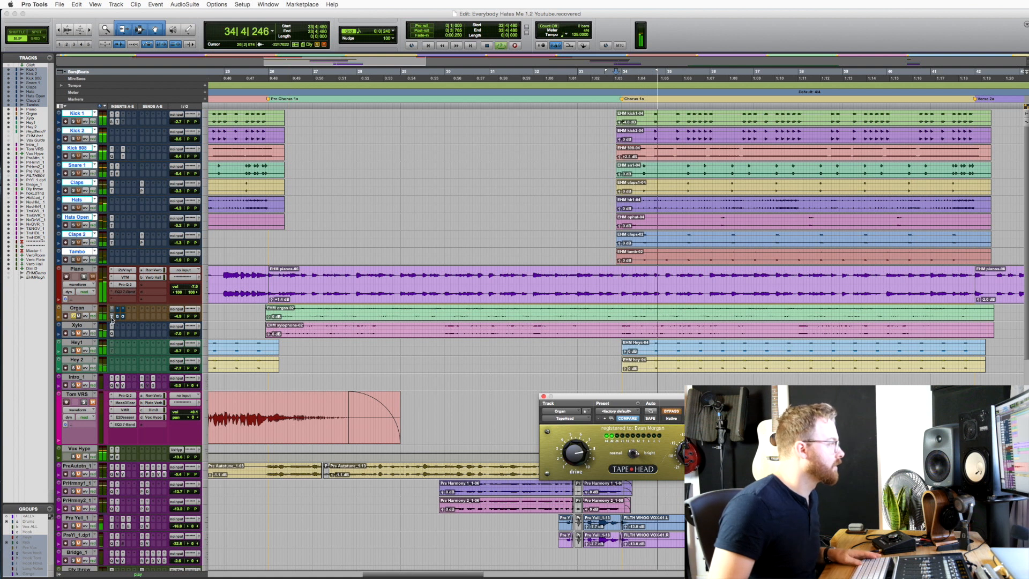
{"action": "left_click", "coordinate": [112, 318], "text": "super"}
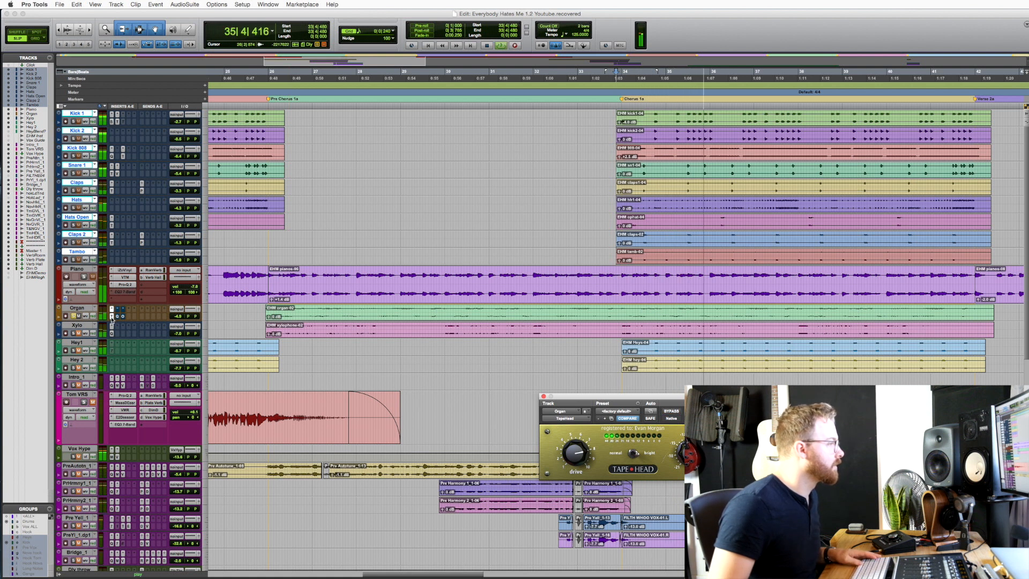
Step: Open the Organ's EQ3 7-Band, take it out of bypass and audition the soloed organ from 33|4|480
{"action": "left_click", "coordinate": [118, 318]}
{"action": "key", "text": "space"}
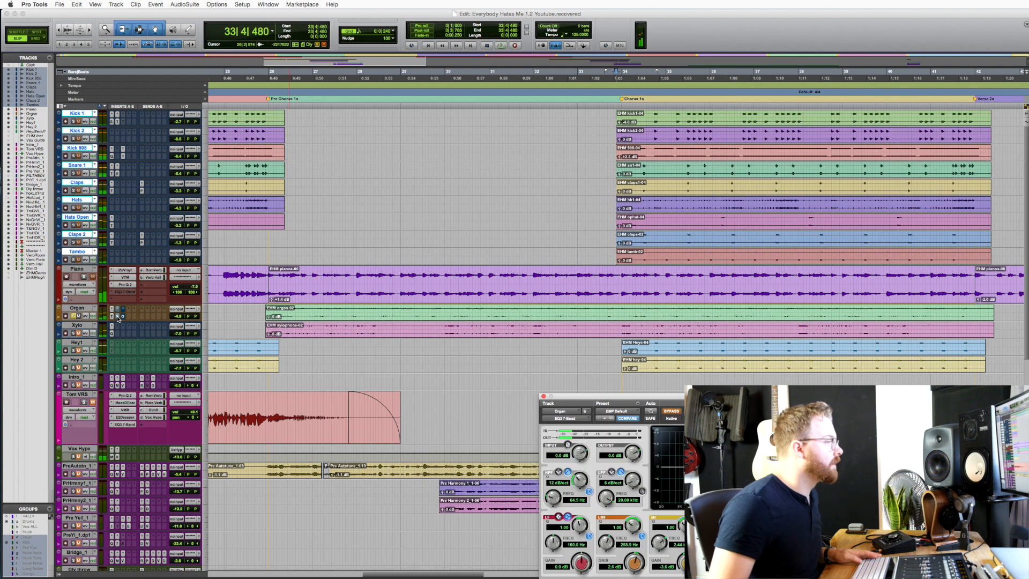
{"action": "left_click", "coordinate": [672, 411]}
{"action": "left_click_drag", "start_coordinate": [611, 397], "coordinate": [539, 338]}
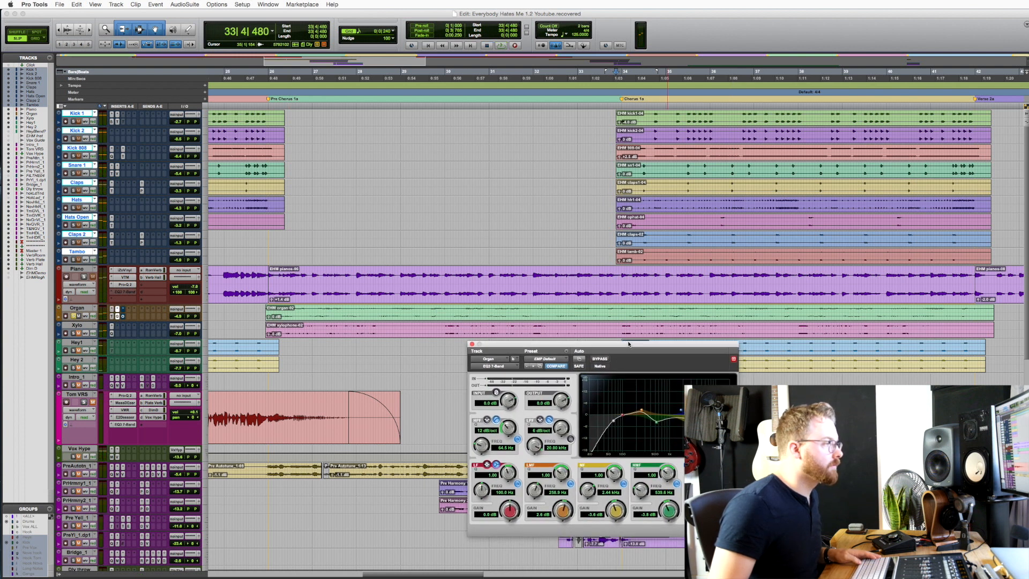
{"action": "key", "text": "space"}
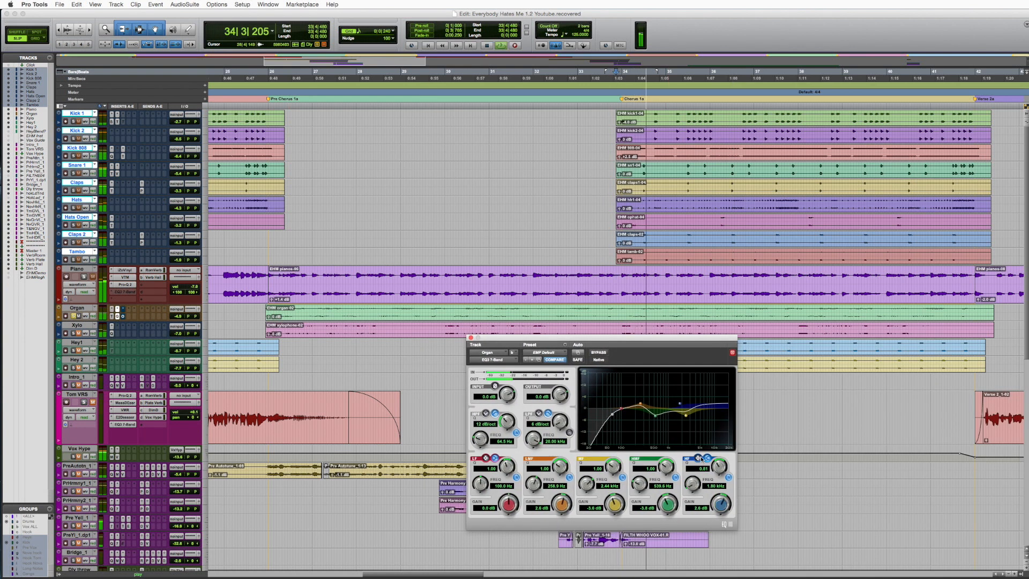
{"action": "key", "text": "space"}
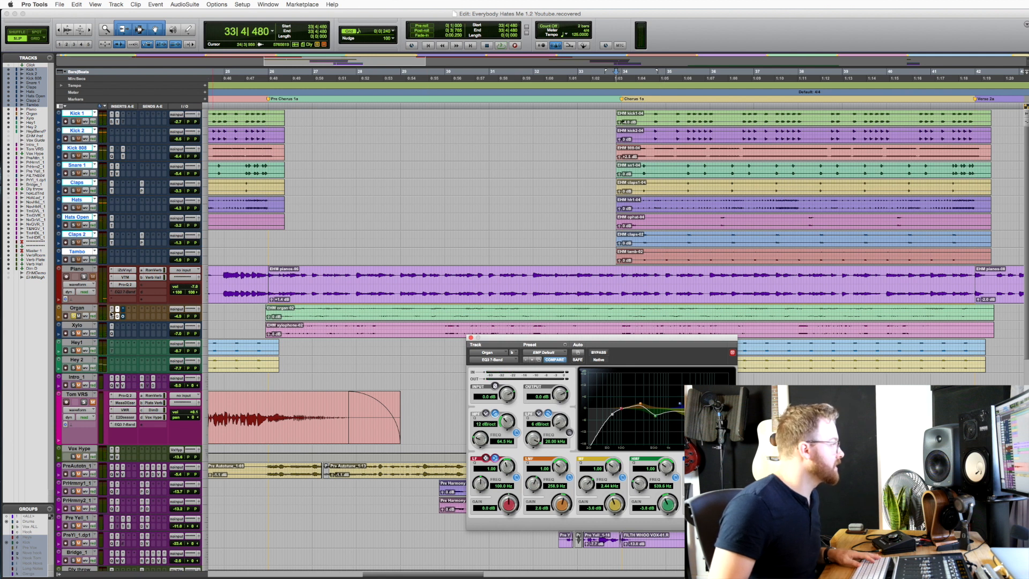
{"action": "key", "text": "space"}
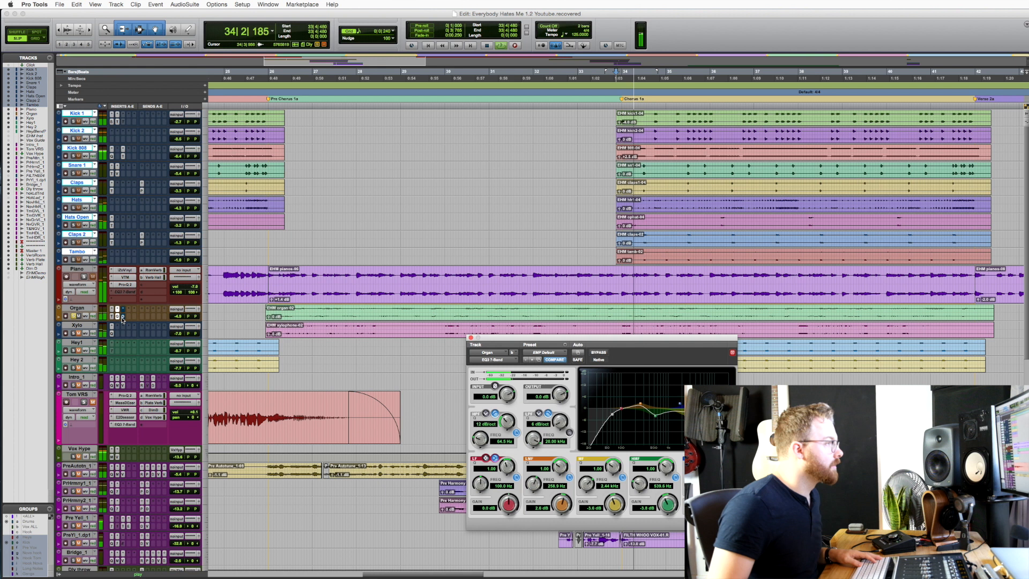
{"action": "key", "text": "space"}
Step: Open Ozone Imager on the Organ and compare the soloed track with it bypassed and engaged, leaving it engaged
{"action": "left_click", "coordinate": [123, 318]}
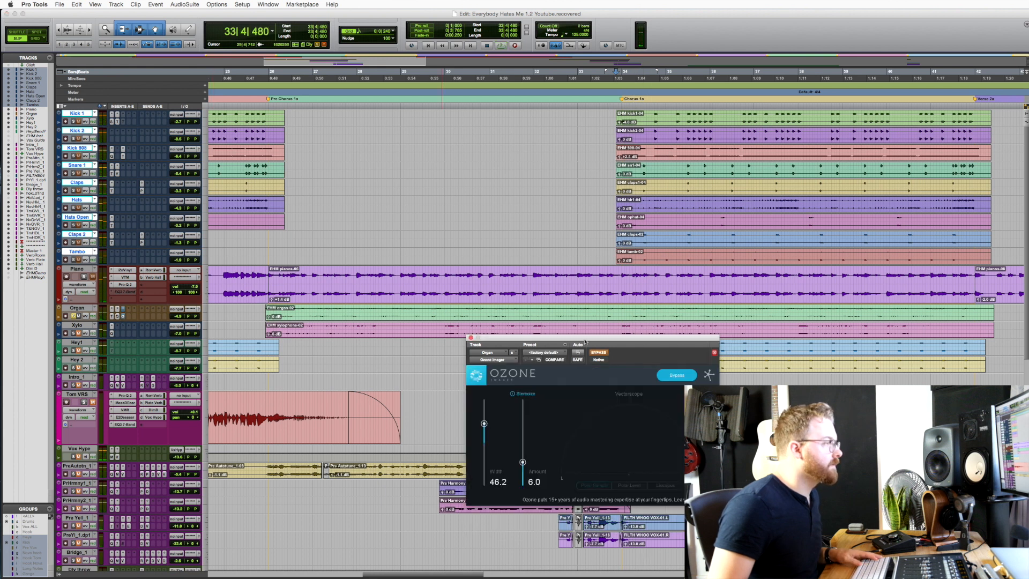
{"action": "left_click_drag", "start_coordinate": [577, 341], "coordinate": [609, 265]}
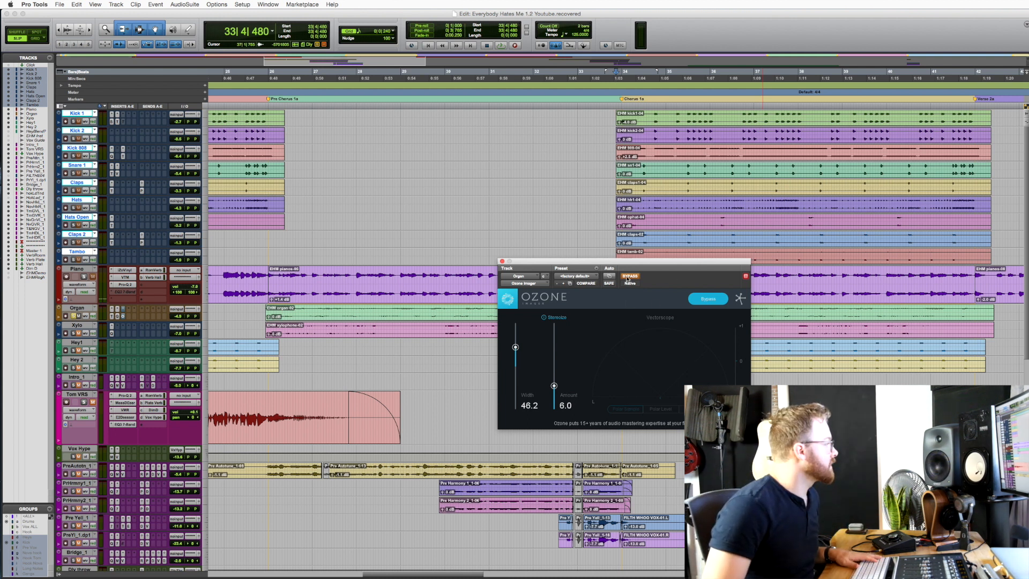
{"action": "key", "text": "space"}
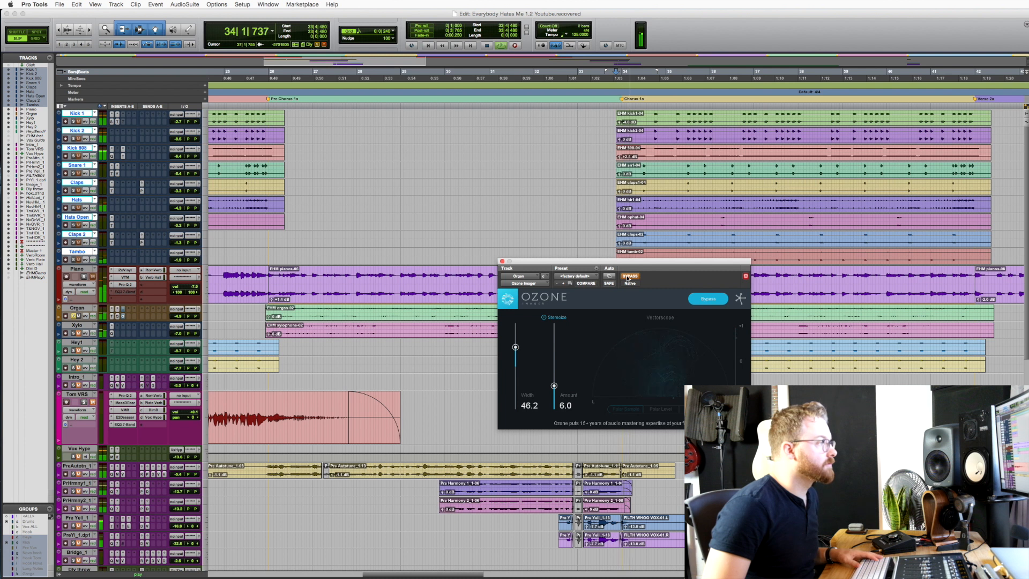
{"action": "left_click", "coordinate": [630, 276]}
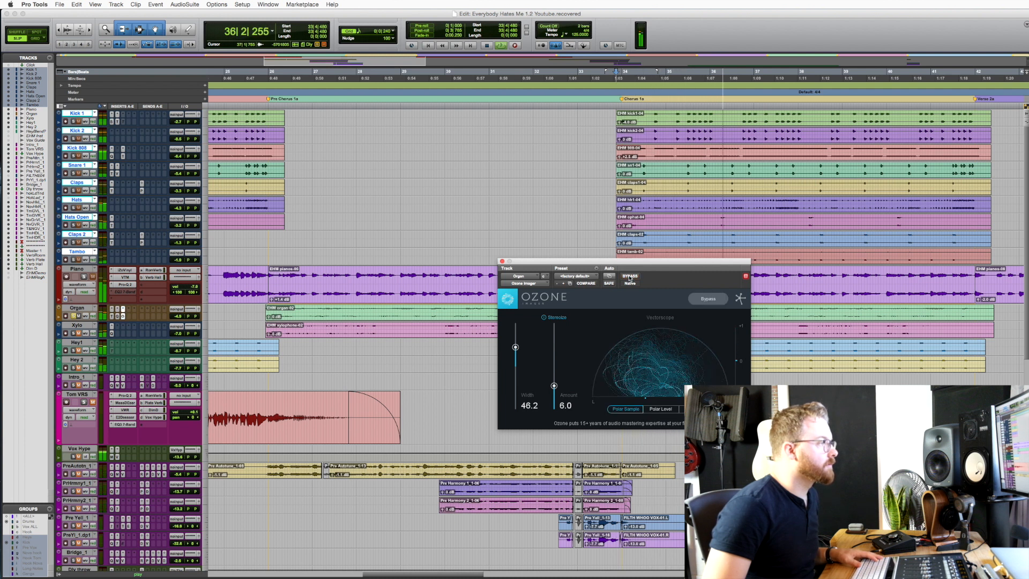
{"action": "left_click", "coordinate": [630, 276]}
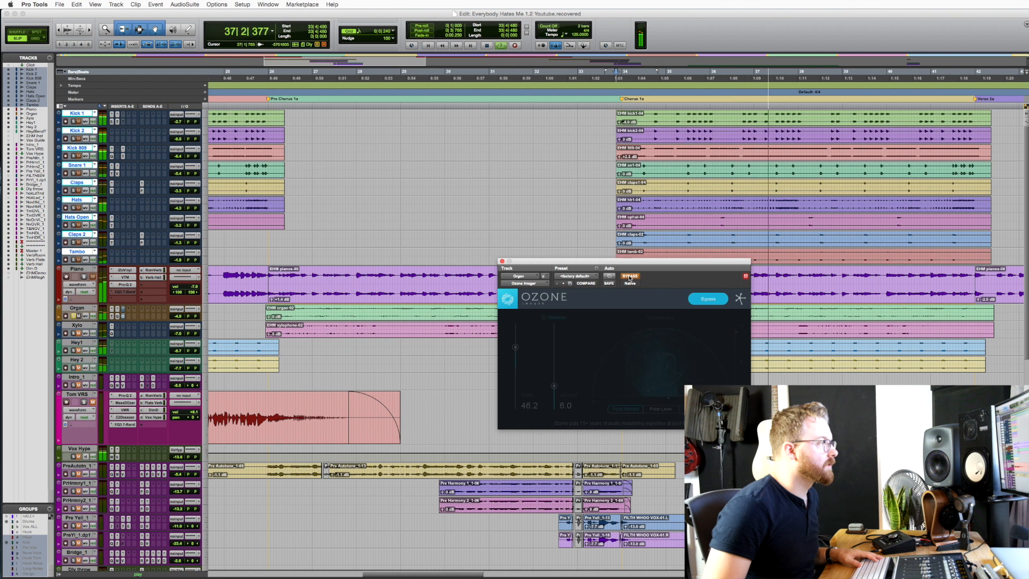
{"action": "left_click", "coordinate": [630, 276]}
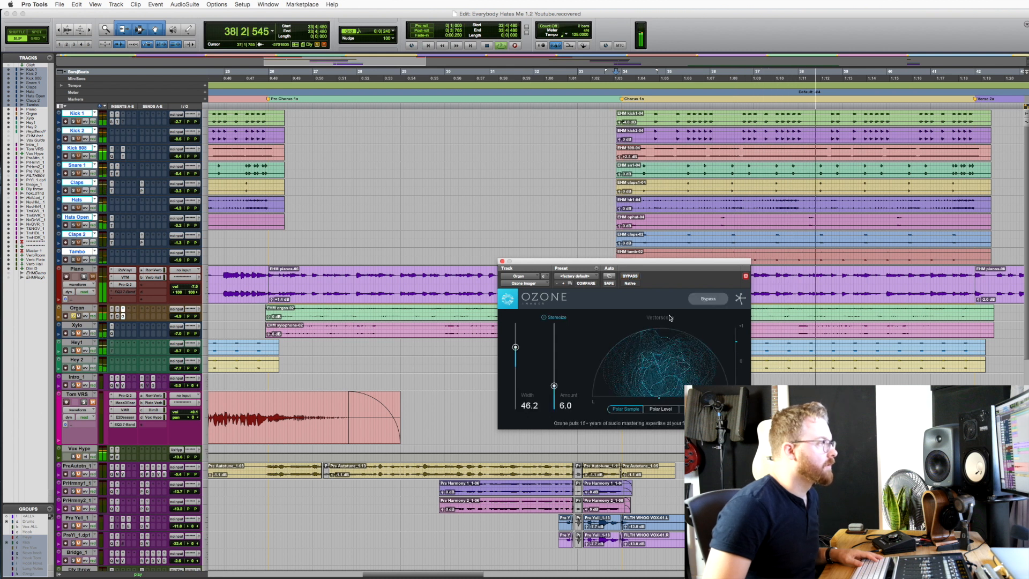
{"action": "key", "text": "space"}
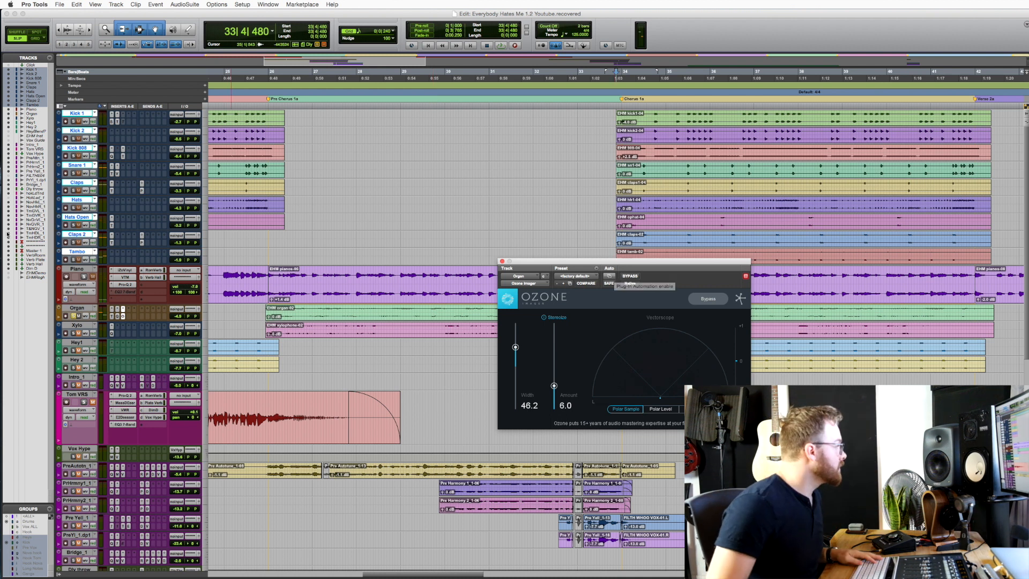
Step: Solo the Piano along with the Organ and compare both from 33|4|480 with Ozone Imager bypassed and engaged
{"action": "left_click", "coordinate": [84, 277]}
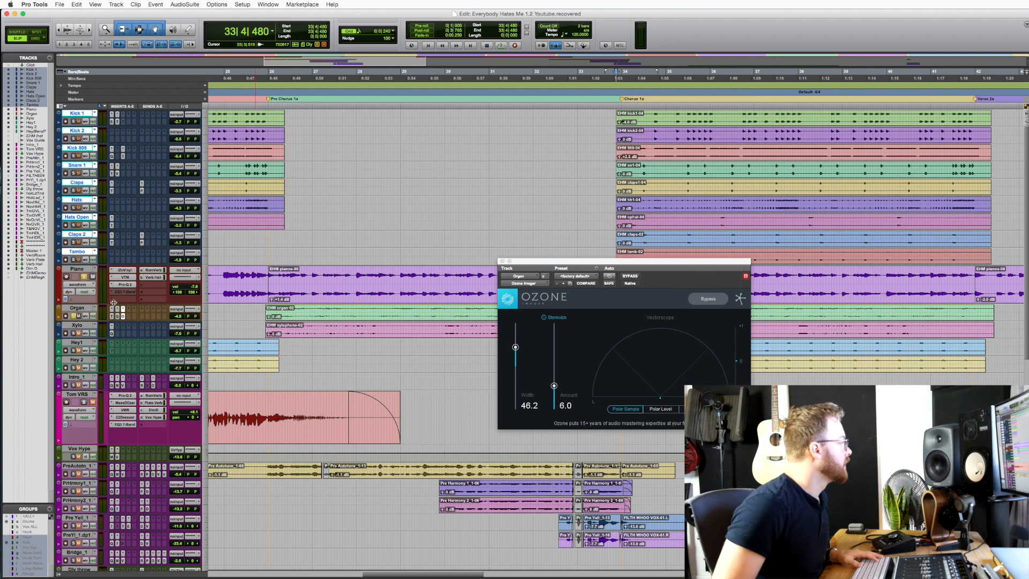
{"action": "key", "text": "space"}
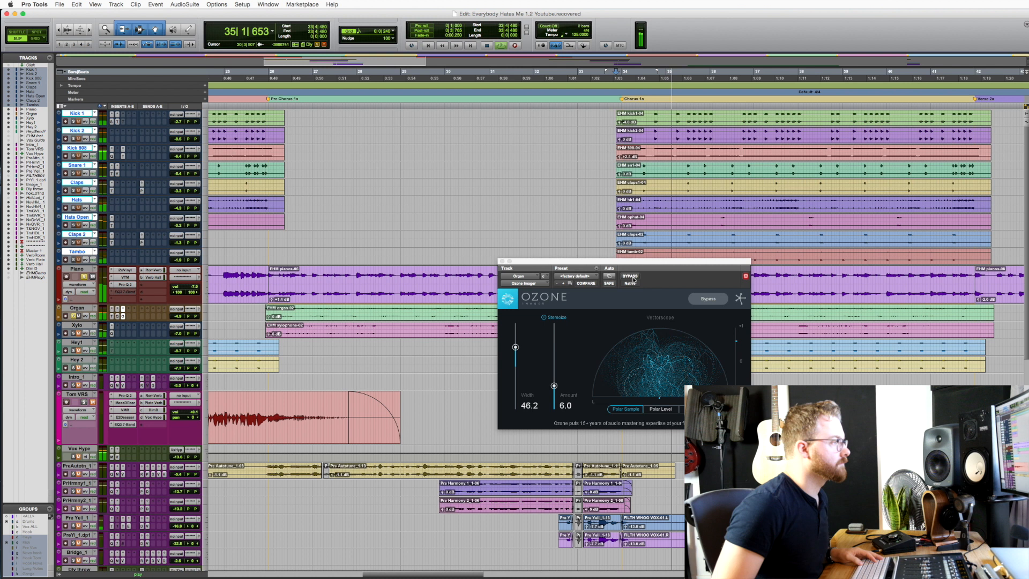
{"action": "left_click", "coordinate": [691, 302]}
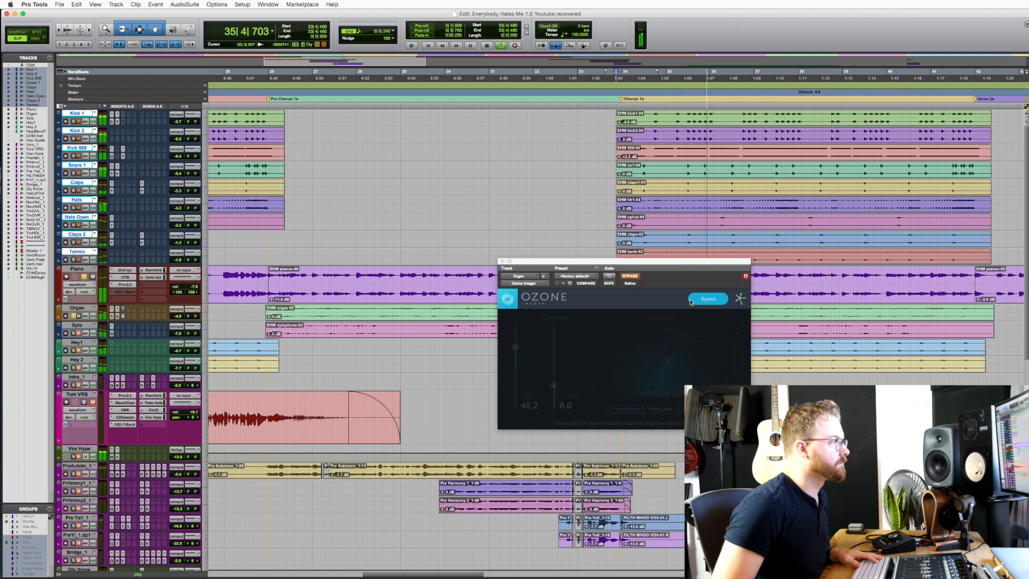
{"action": "left_click", "coordinate": [630, 278]}
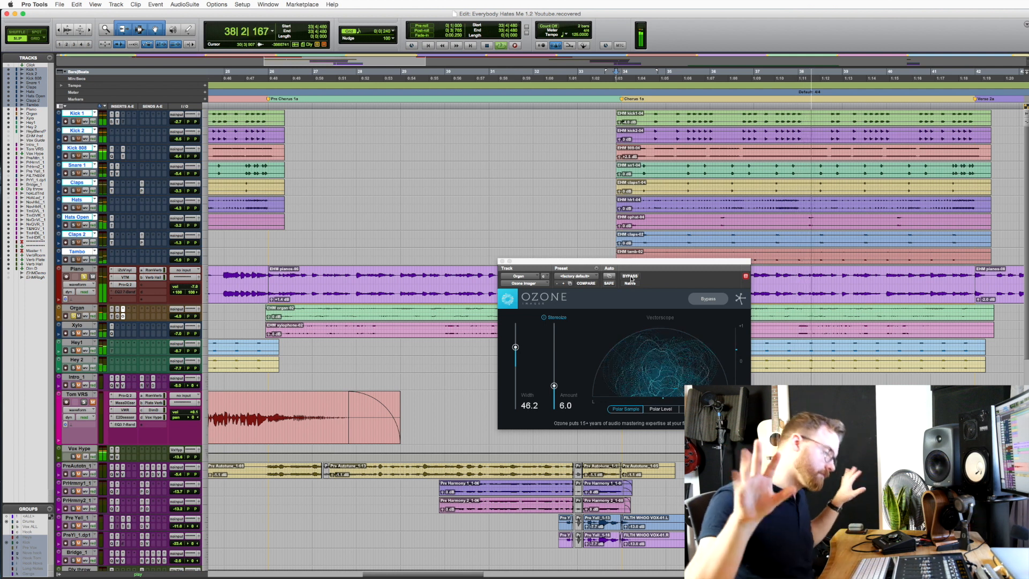
Step: Solo the Xylo, audition it from 33|4|480 and open its EQ3 7-Band
{"action": "key", "text": "space"}
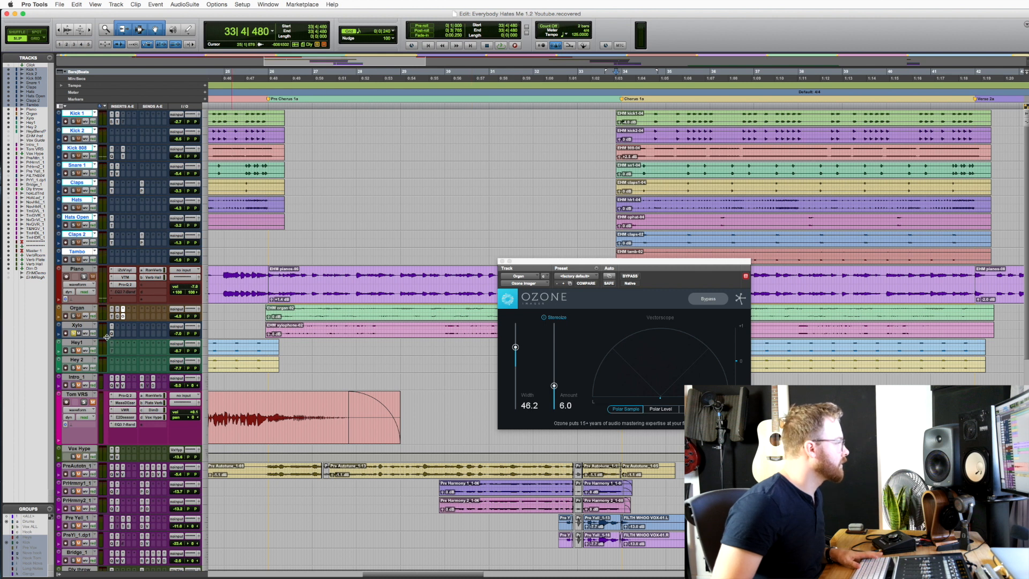
{"action": "key", "text": "space"}
{"action": "key", "text": "space"}
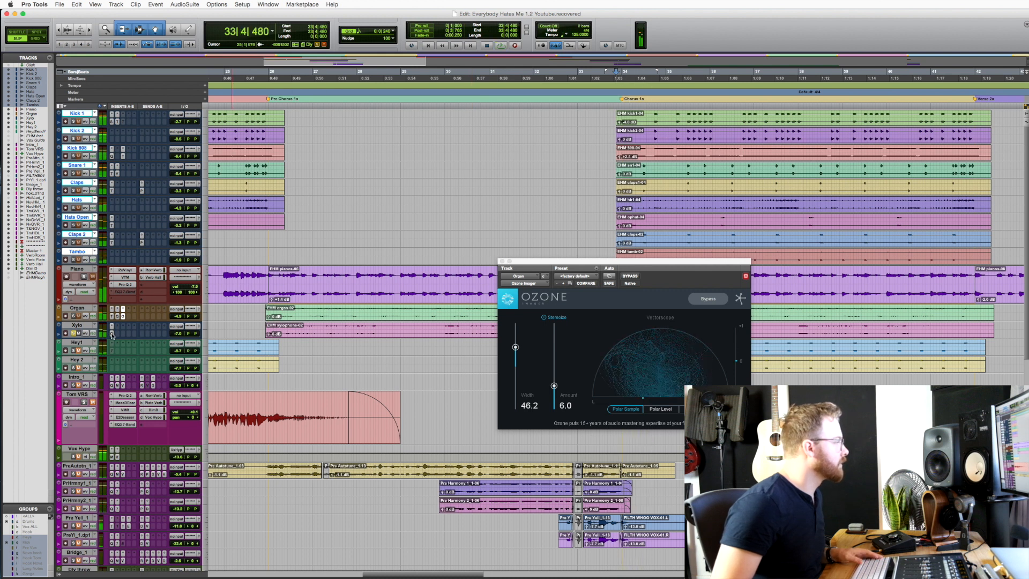
{"action": "left_click", "coordinate": [112, 333]}
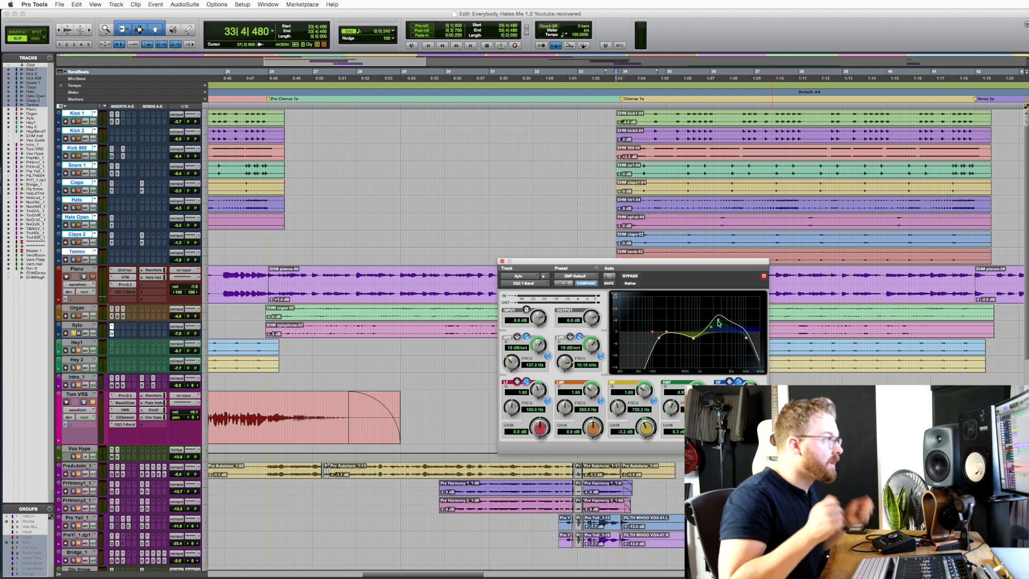
Step: Compare the Xylo with its EQ3 7-Band bypassed and engaged, leaving it engaged, and close the plug-in with the track unsoloed
{"action": "left_click", "coordinate": [112, 333], "text": "super"}
{"action": "key", "text": "space"}
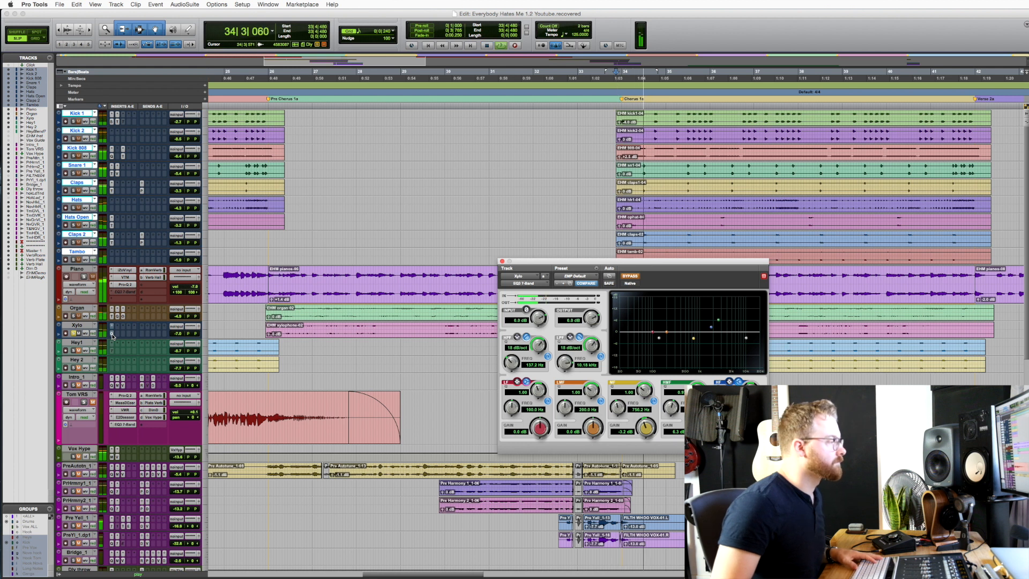
{"action": "left_click", "coordinate": [112, 333], "text": "super"}
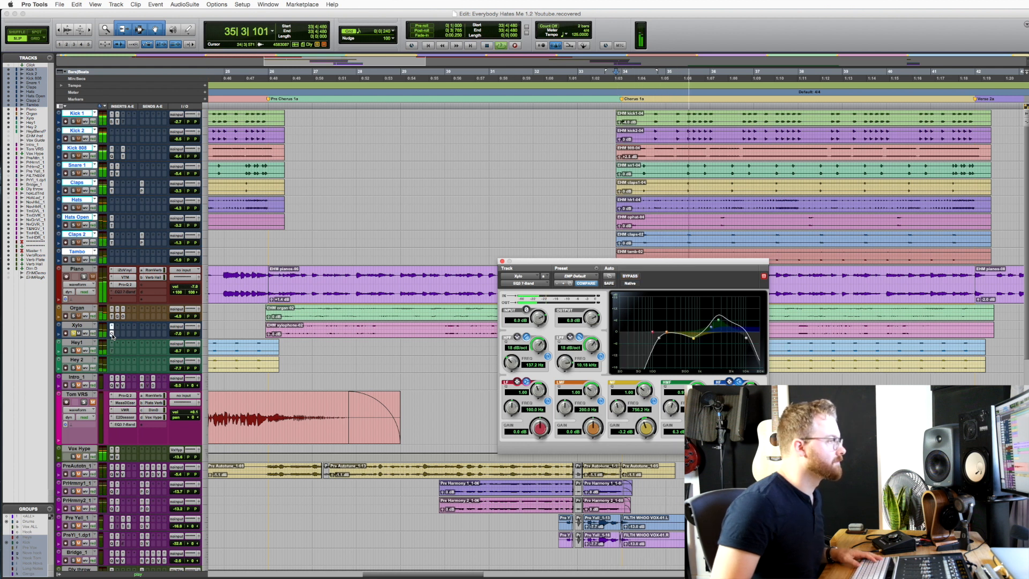
{"action": "key", "text": "space"}
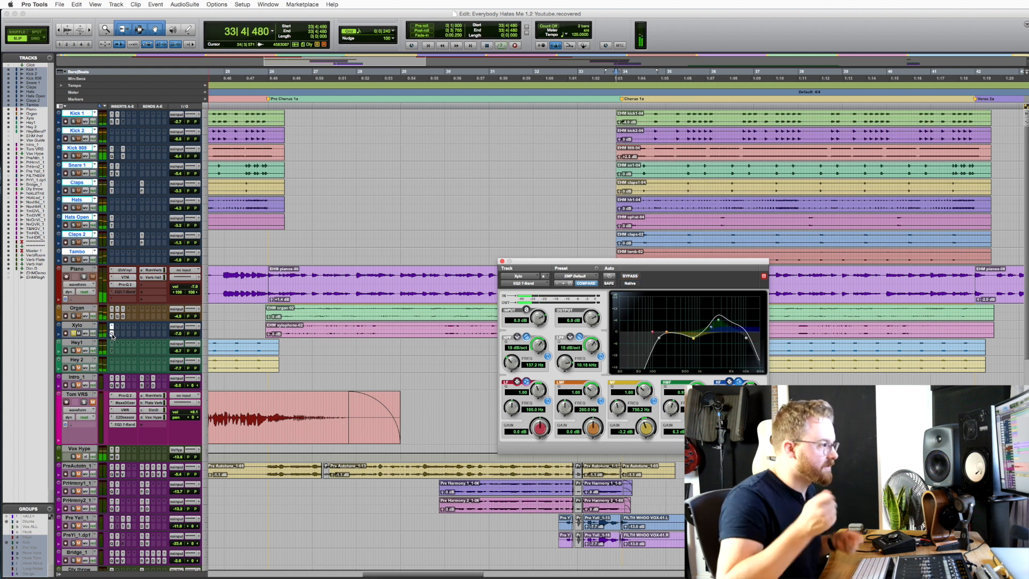
{"action": "left_click", "coordinate": [73, 334]}
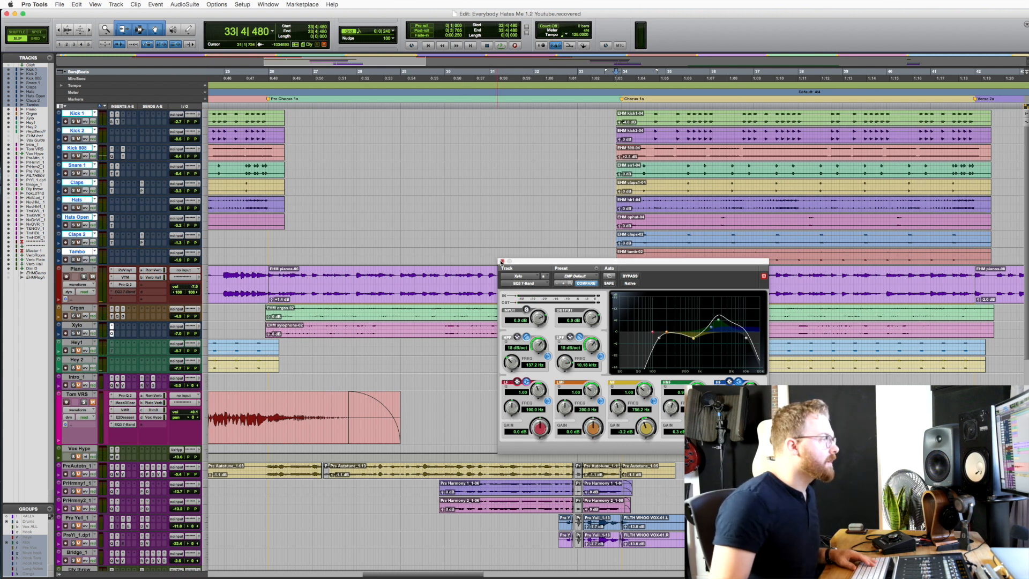
{"action": "left_click", "coordinate": [502, 261]}
Step: Audition the Hey1 and Hey 2 tracks from 34|4|004, soloed one at a time and together
{"action": "left_click", "coordinate": [655, 343]}
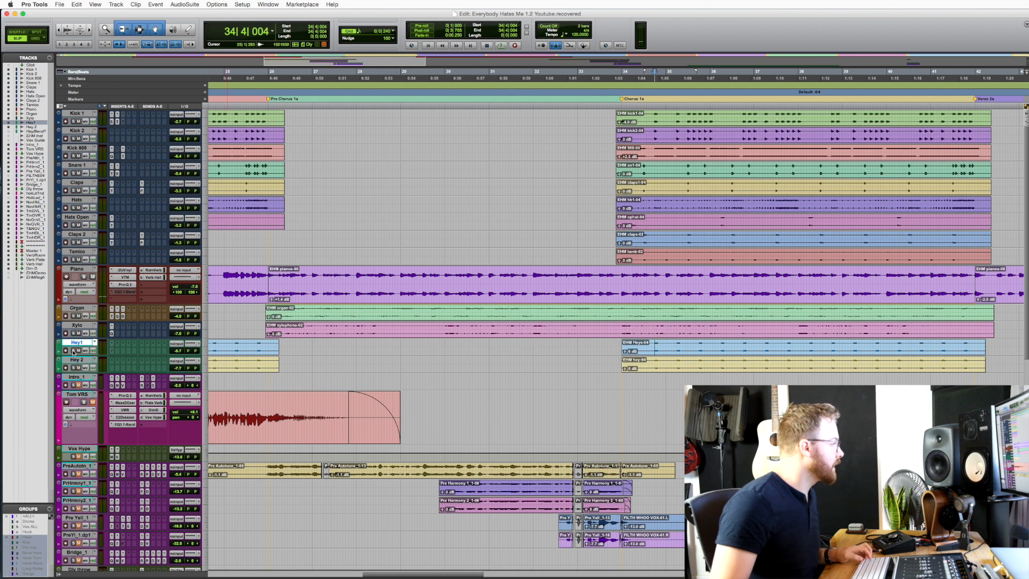
{"action": "key", "text": "space"}
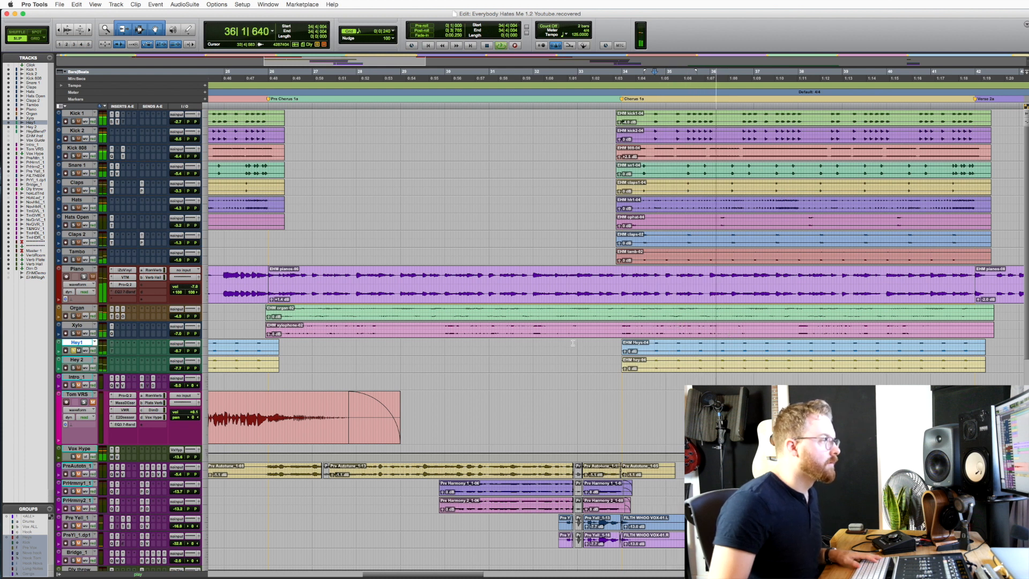
{"action": "key", "text": "space"}
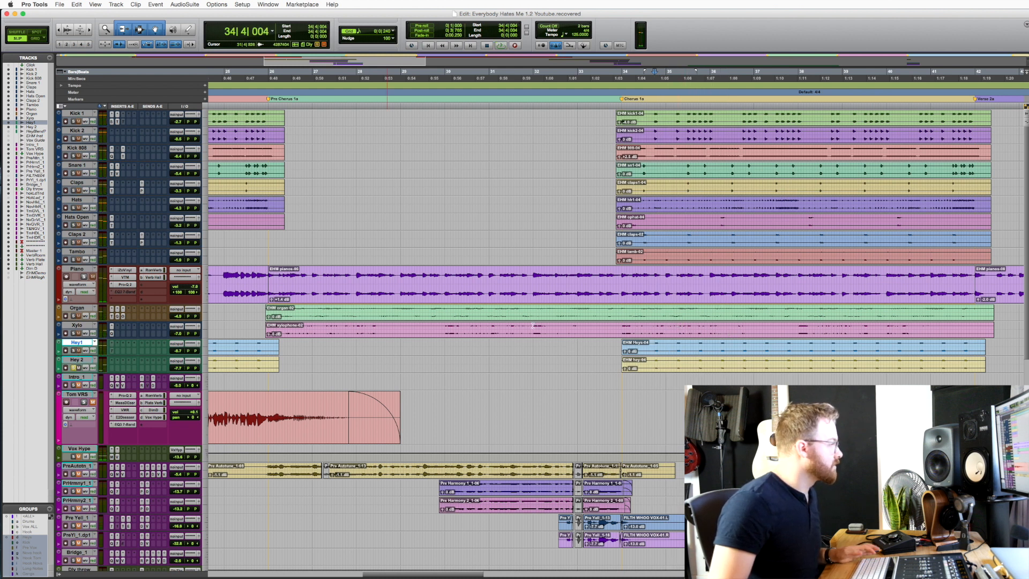
{"action": "key", "text": "space"}
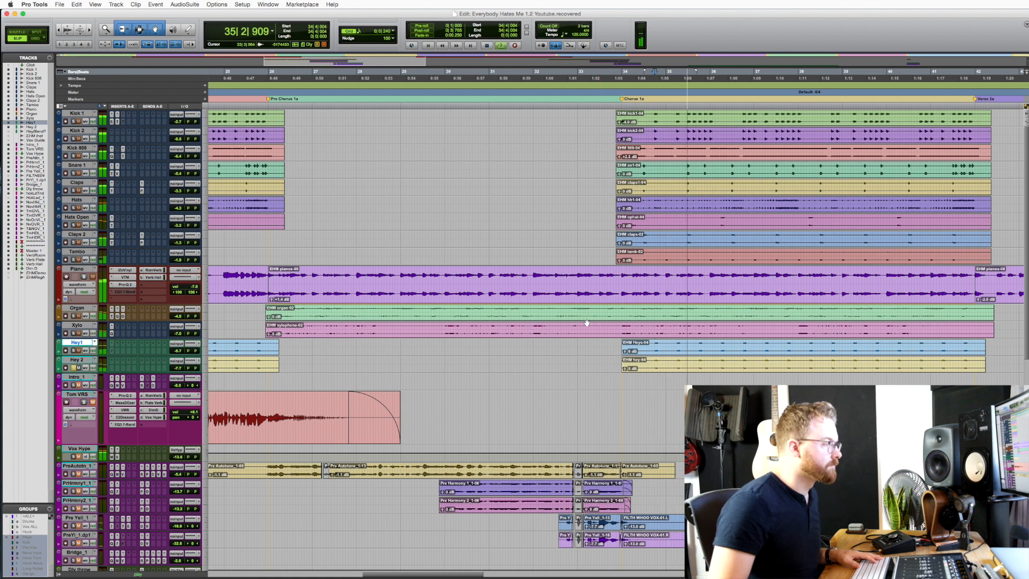
{"action": "key", "text": "space"}
{"action": "left_click", "coordinate": [73, 351]}
{"action": "key", "text": "space"}
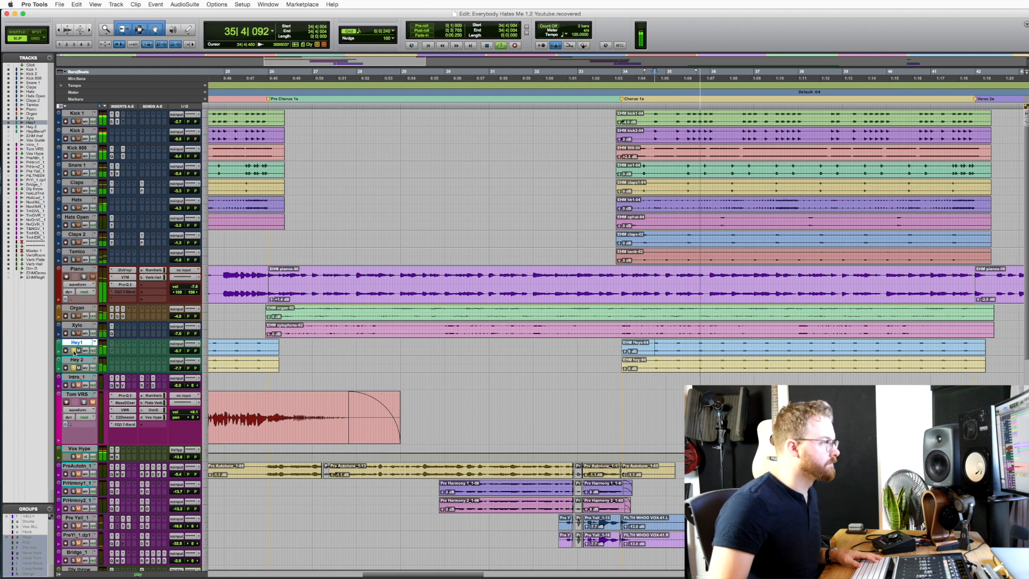
{"action": "key", "text": "space"}
Step: Play the Hey tracks within the full mix from 34|4|004 and zoom out to show the wider arrangement
{"action": "key", "text": "space"}
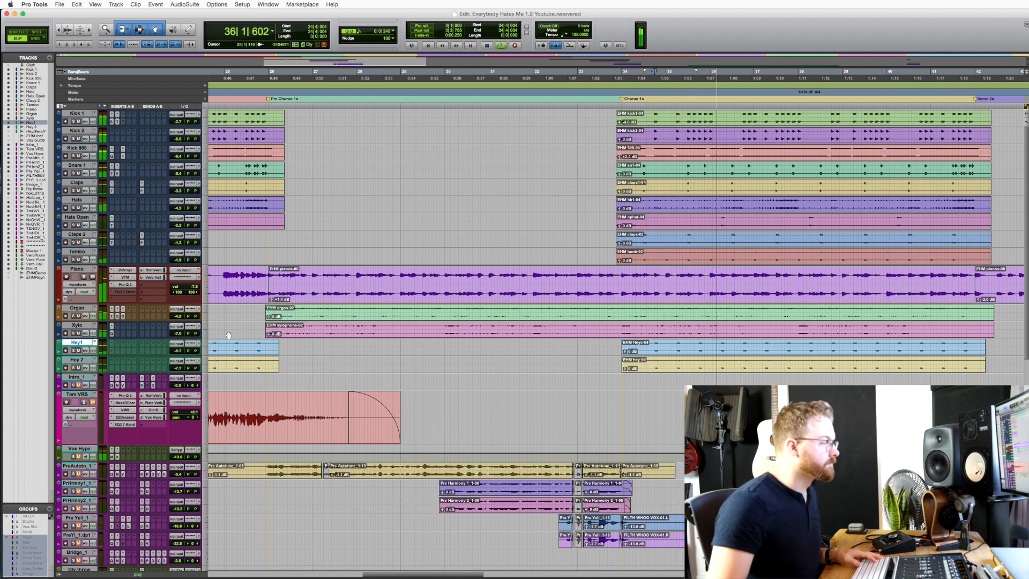
{"action": "key", "text": "r"}
{"action": "key", "text": "r"}
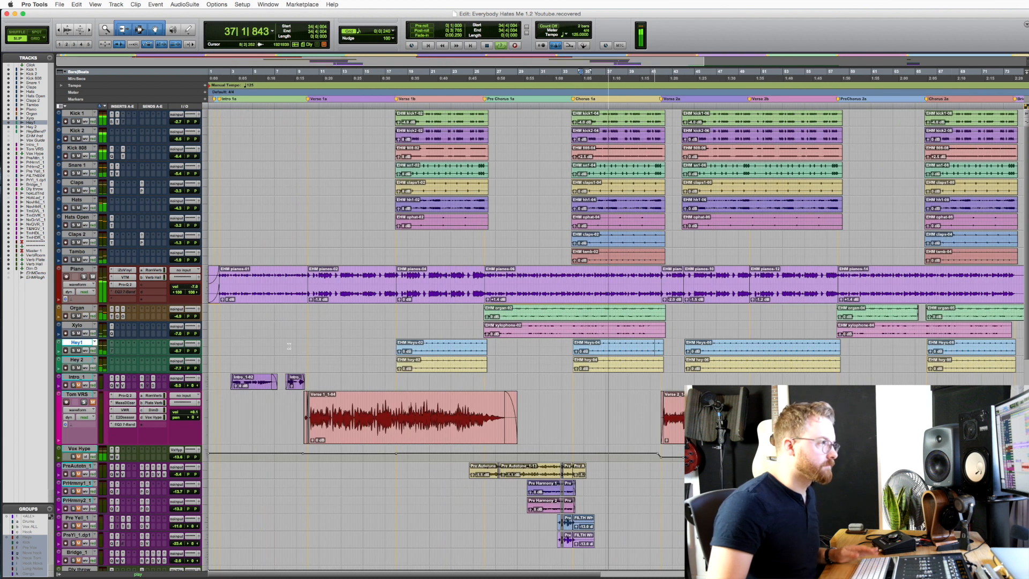
{"action": "key", "text": "space"}
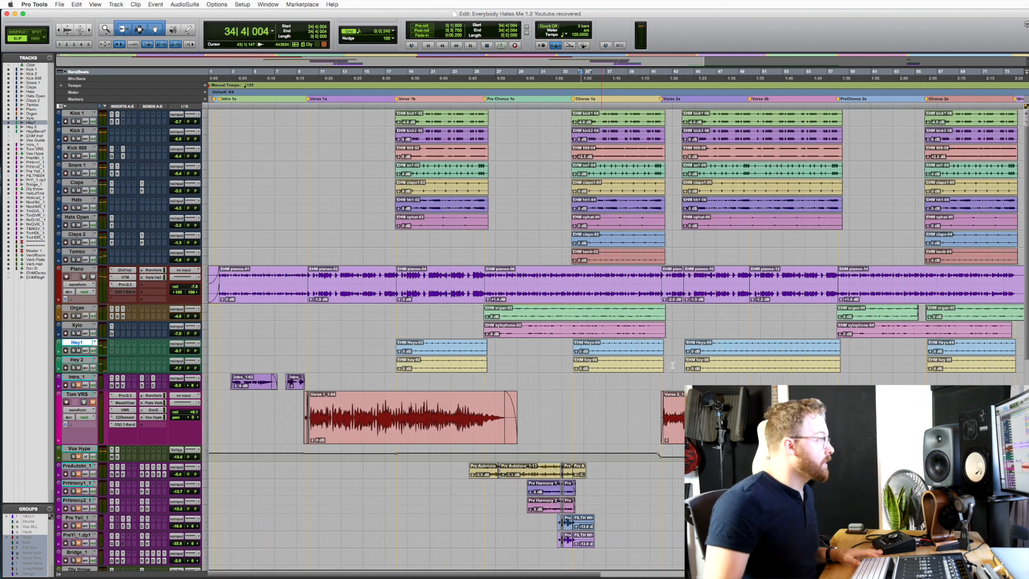
Step: Place the edit cursor at 3|1|000 on the first Intro_1 clip and look over the vocal tracks from intro to hook doubles
{"action": "scroll", "coordinate": [586, 299], "scroll_direction": "down", "scroll_amount": 3}
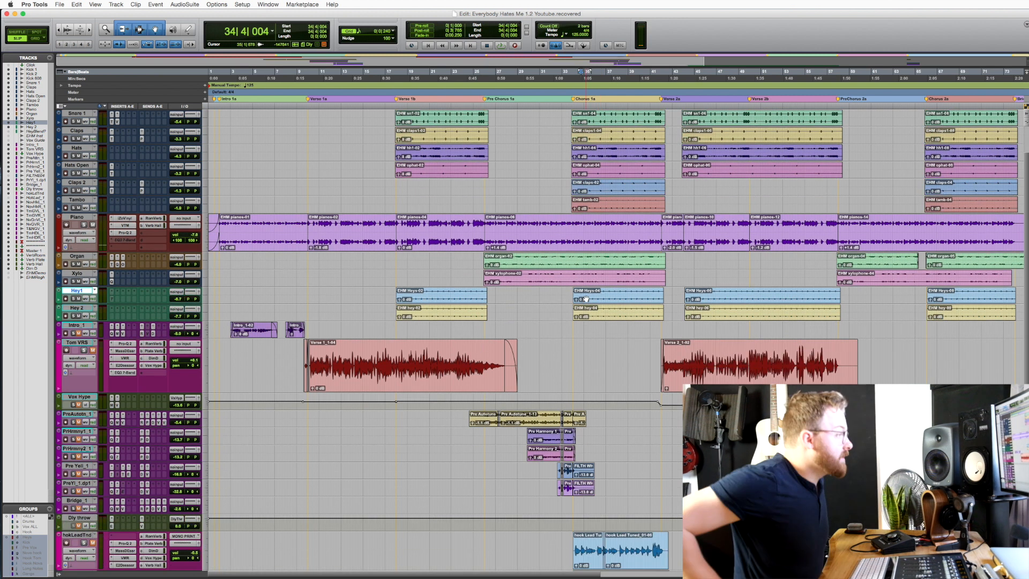
{"action": "left_click", "coordinate": [231, 322]}
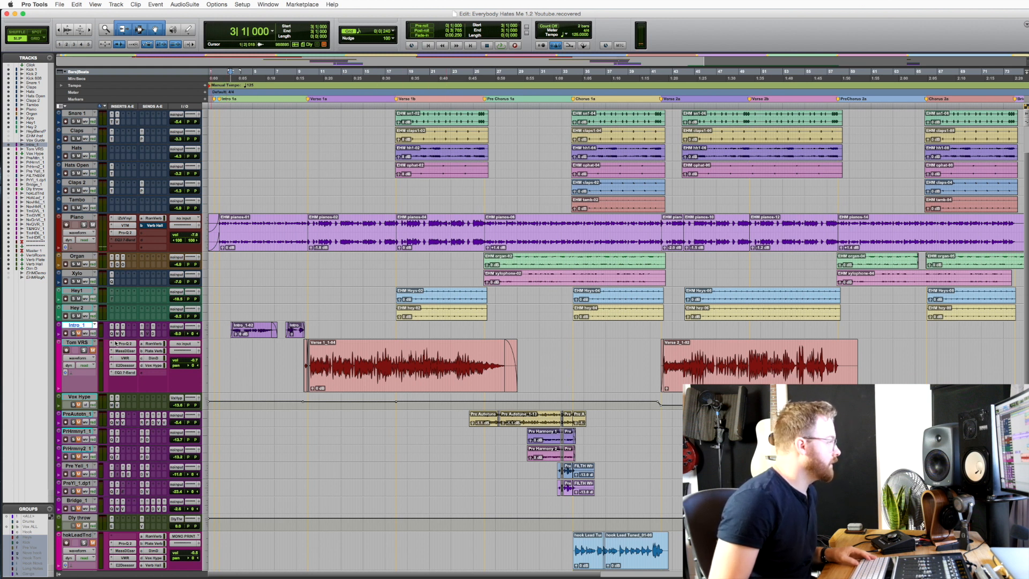
{"action": "scroll", "coordinate": [260, 369], "scroll_direction": "down", "scroll_amount": 3}
{"action": "scroll", "coordinate": [340, 416], "scroll_direction": "down", "scroll_amount": 3}
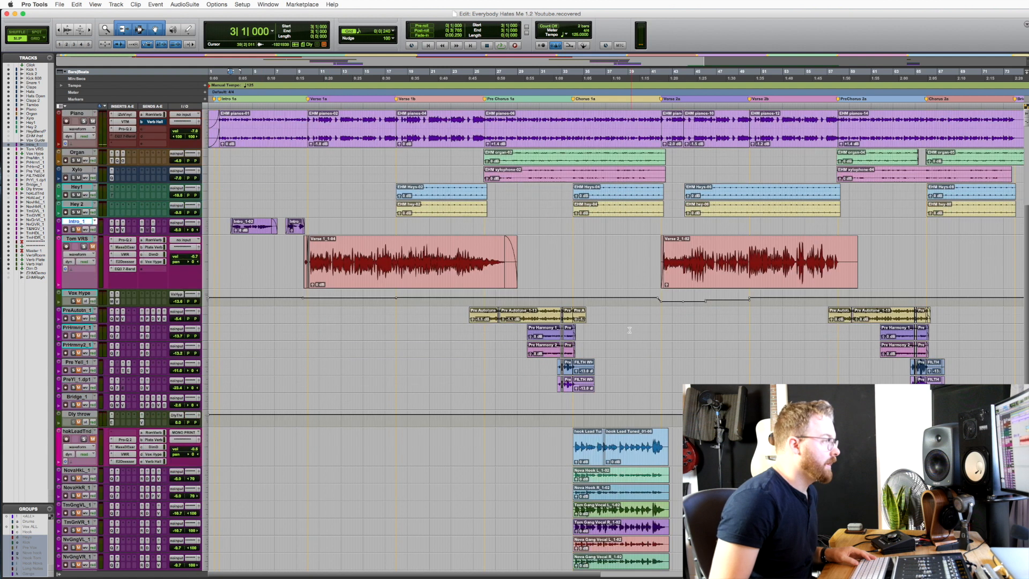
{"action": "scroll", "coordinate": [645, 415], "scroll_direction": "down", "scroll_amount": 3}
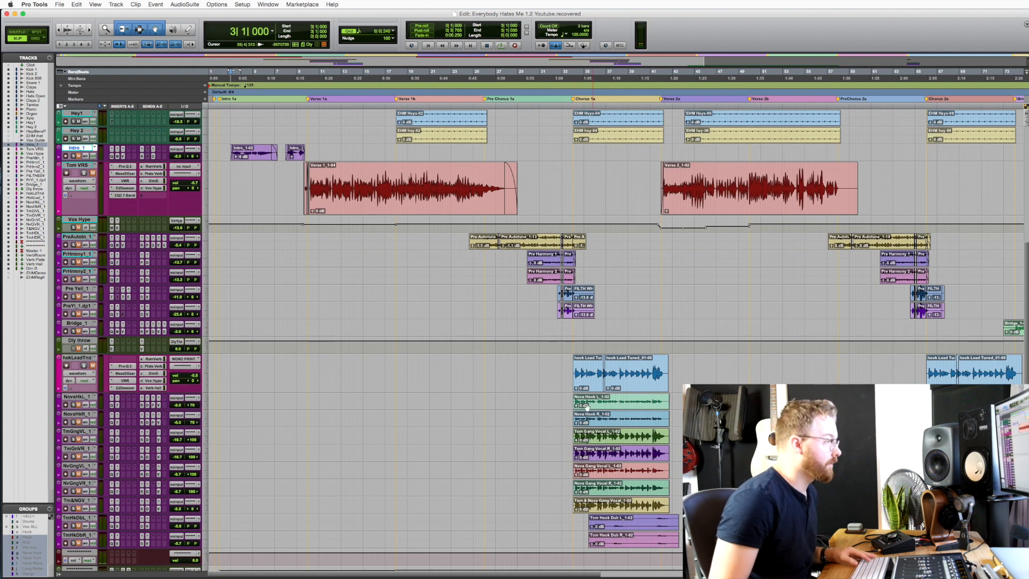
{"action": "scroll", "coordinate": [318, 308], "scroll_direction": "up", "scroll_amount": 3}
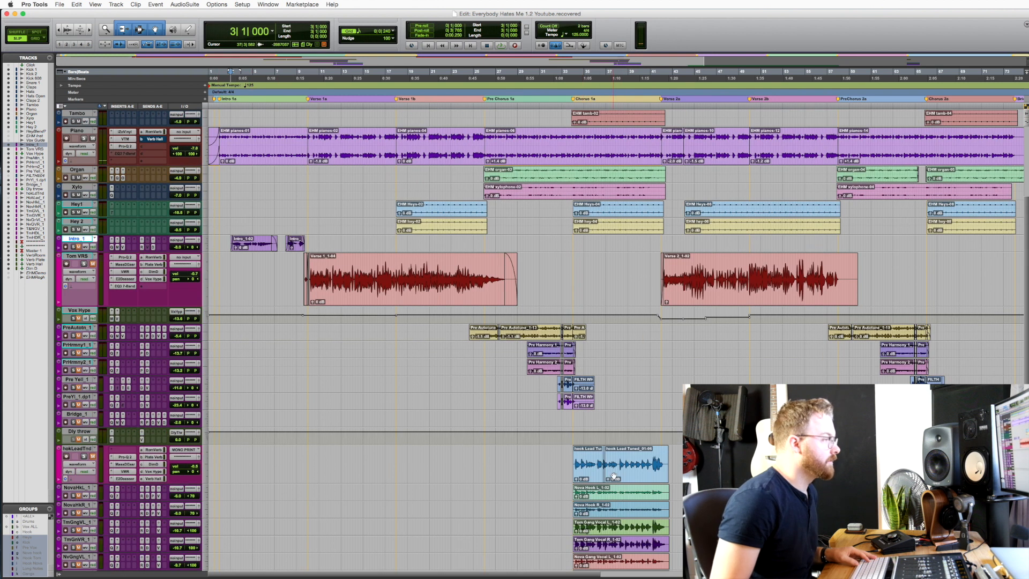
{"action": "scroll", "coordinate": [613, 476], "scroll_direction": "down", "scroll_amount": 5}
{"action": "scroll", "coordinate": [348, 222], "scroll_direction": "up", "scroll_amount": 5}
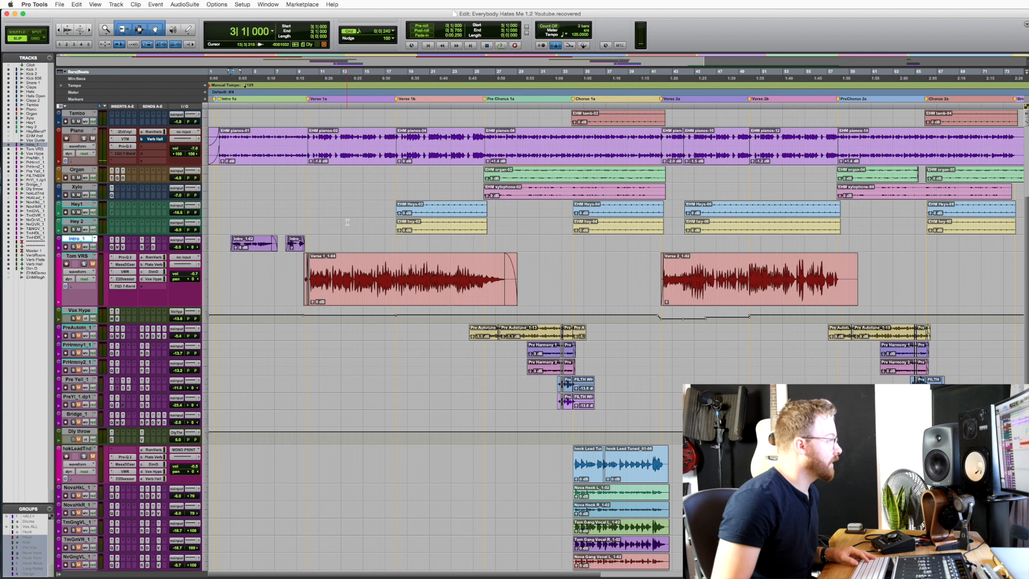
Step: Move the edit cursor to the start of the verse vocal's first clip at 9|3|448 and examine its Verse 1 and Verse 2 clips up close
{"action": "left_click", "coordinate": [294, 268]}
{"action": "key", "text": "Tab"}
{"action": "key", "text": "r"}
{"action": "key", "text": "t"}
{"action": "key", "text": "t"}
{"action": "key", "text": "t"}
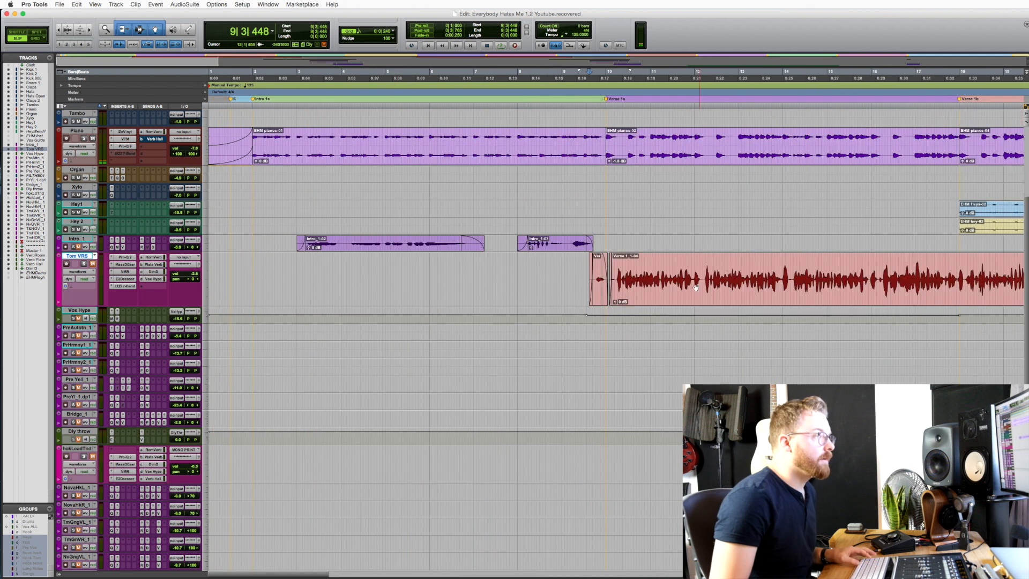
{"action": "scroll", "coordinate": [700, 292], "scroll_direction": "right", "scroll_amount": 20}
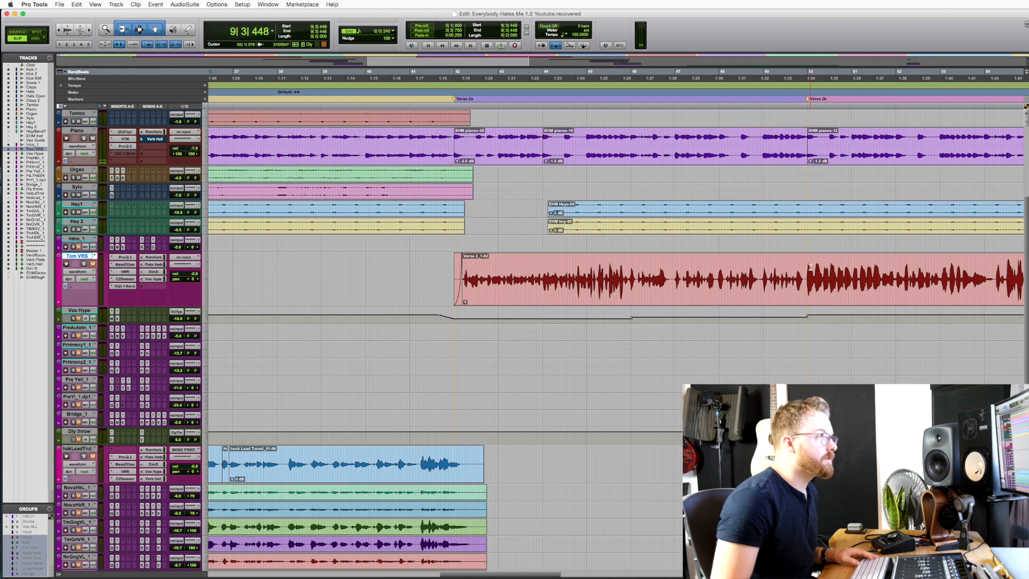
Step: Bypass the verse vocal track's inserts and sends and play the song from just before the Verse 2b marker
{"action": "scroll", "coordinate": [812, 266], "scroll_direction": "right", "scroll_amount": 5}
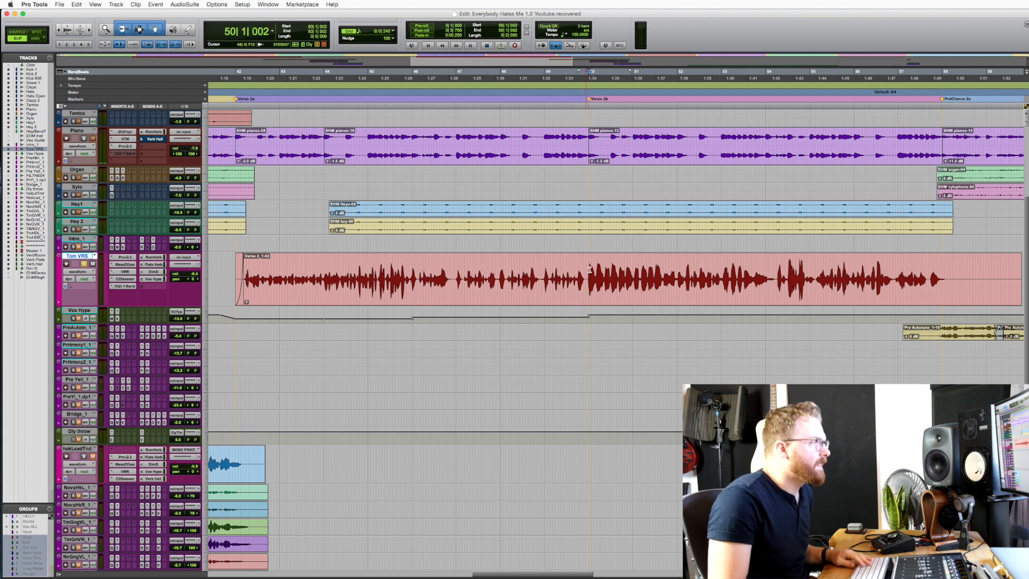
{"action": "key", "text": "t"}
{"action": "key", "text": "t"}
{"action": "key", "text": "r"}
{"action": "key", "text": "r"}
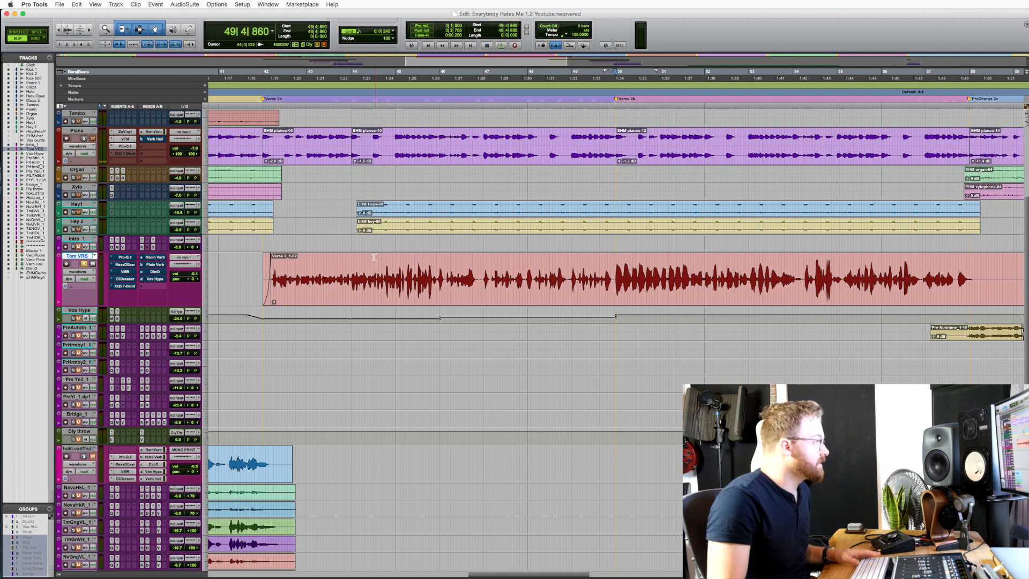
{"action": "key", "text": "space"}
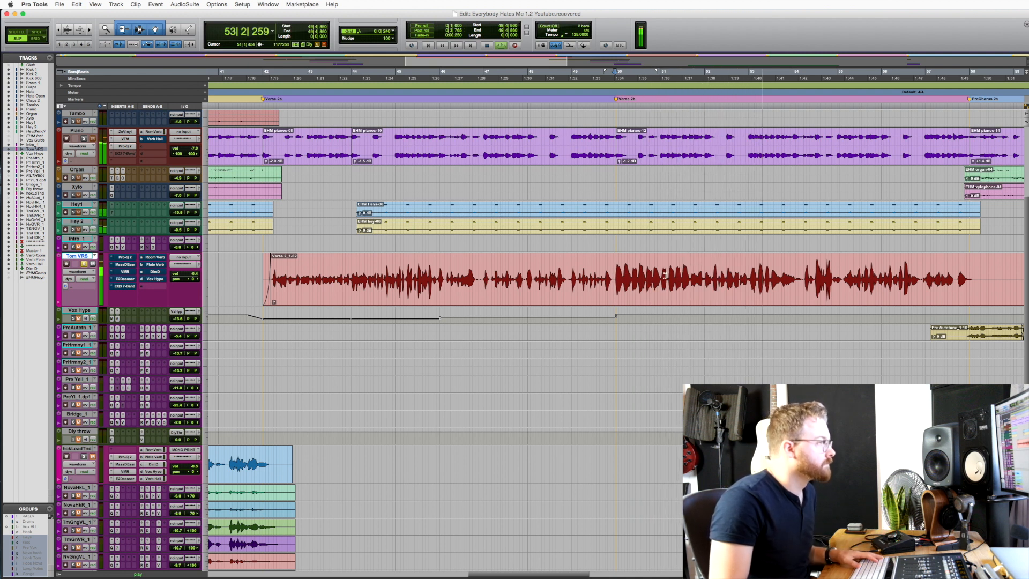
{"action": "key", "text": "space"}
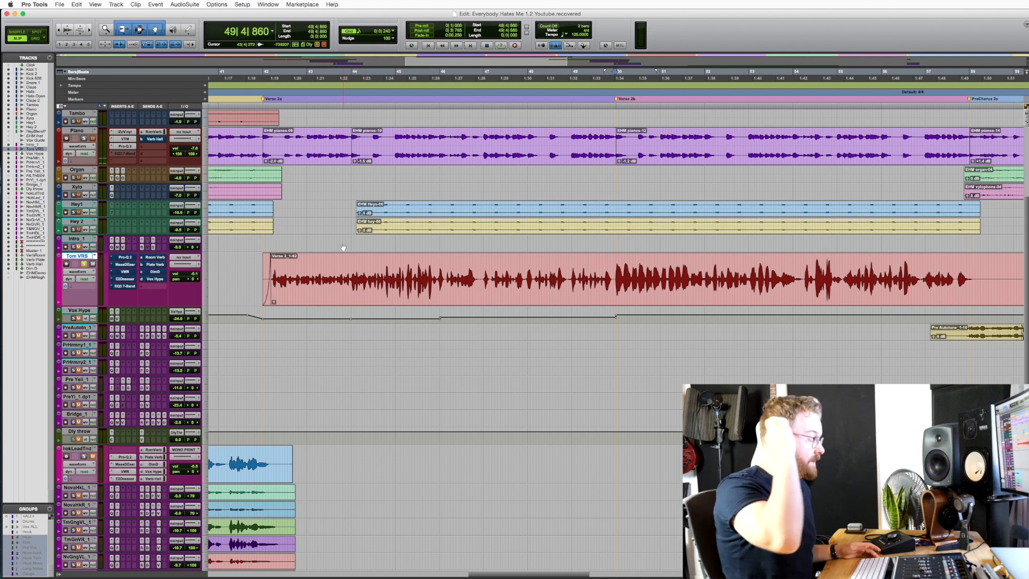
Step: Open the FabFilter Pro-Q 2 on the verse vocal with its bypass off and play Verse 2b through it
{"action": "scroll", "coordinate": [615, 301], "scroll_direction": "right", "scroll_amount": 5}
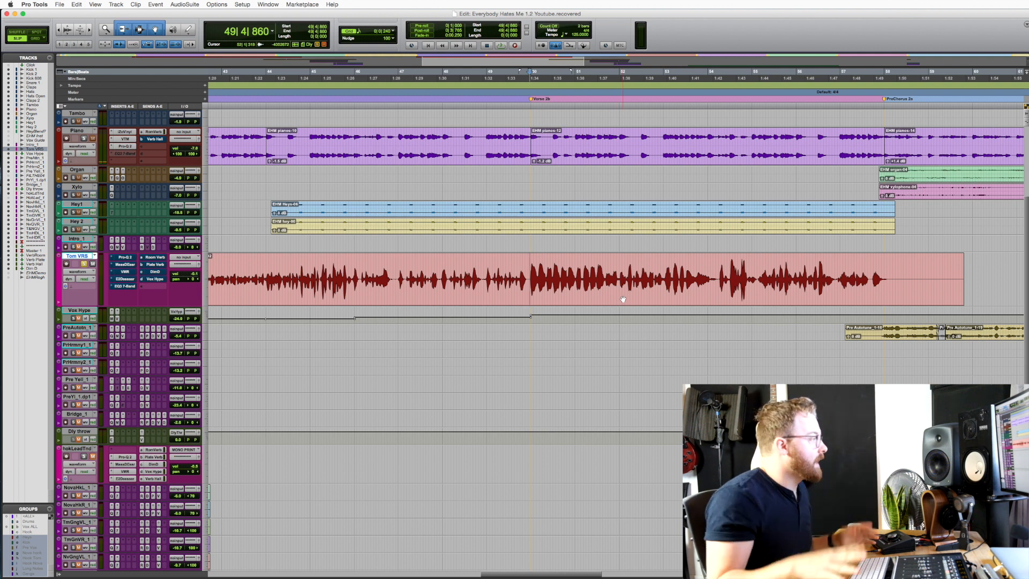
{"action": "left_click", "coordinate": [125, 258]}
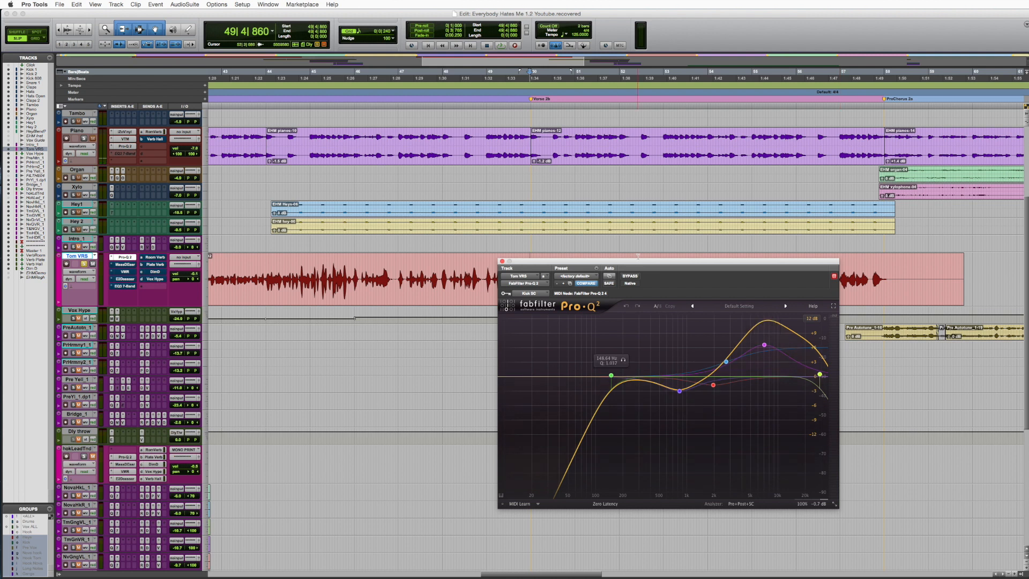
{"action": "left_click_drag", "start_coordinate": [638, 260], "coordinate": [566, 241]}
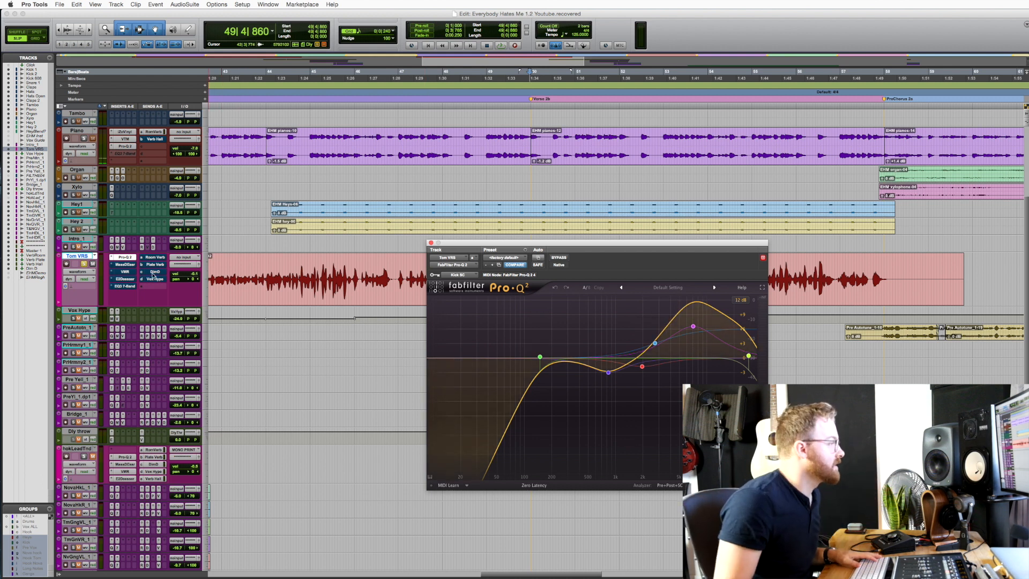
{"action": "key", "text": "space"}
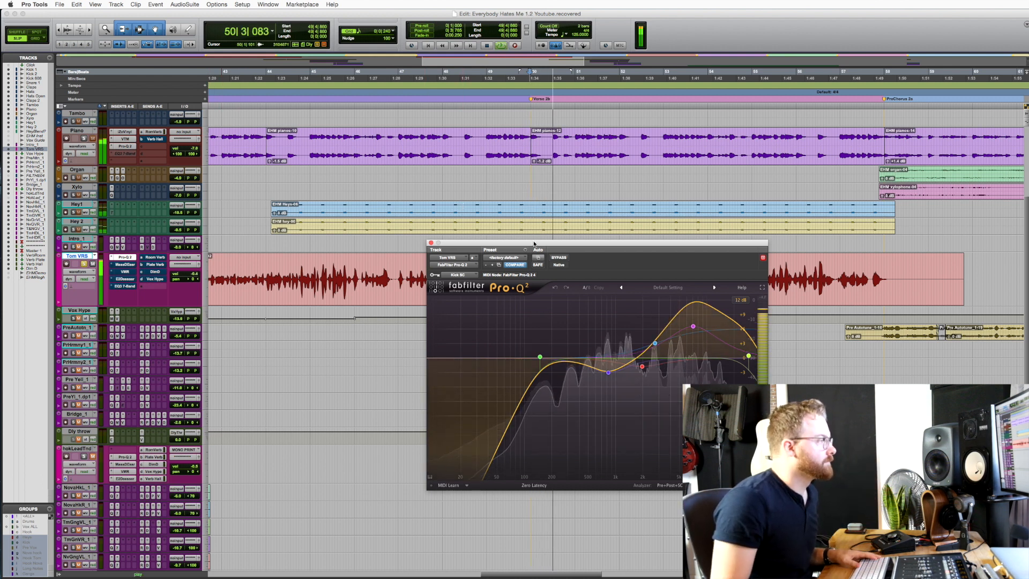
Step: Compare the verse vocal in Verse 2b with Pro-Q 2 bypassed and with it active
{"action": "key", "text": "space"}
{"action": "left_click", "coordinate": [561, 260]}
{"action": "key", "text": "space"}
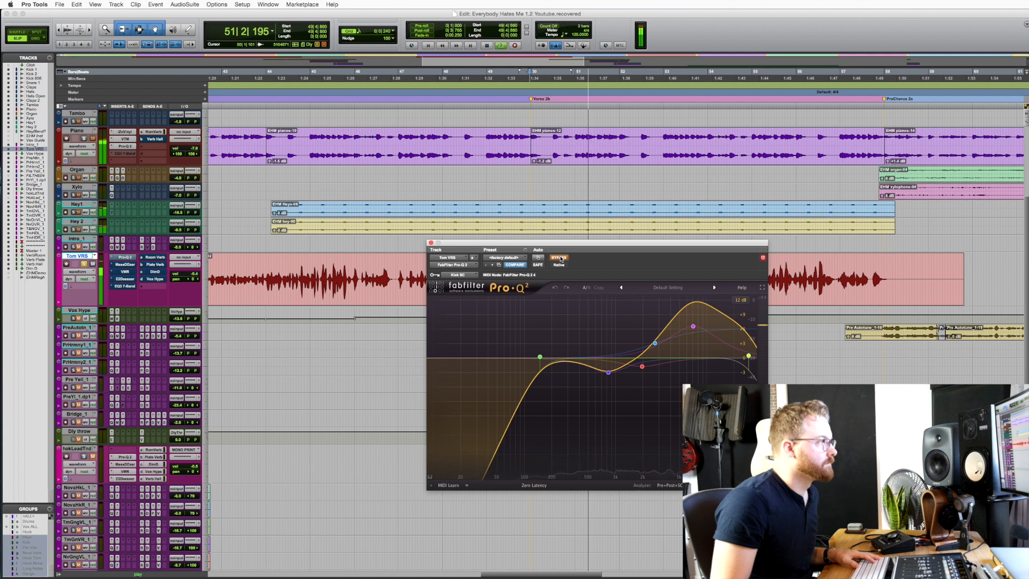
{"action": "key", "text": "space"}
{"action": "left_click", "coordinate": [561, 259]}
{"action": "key", "text": "space"}
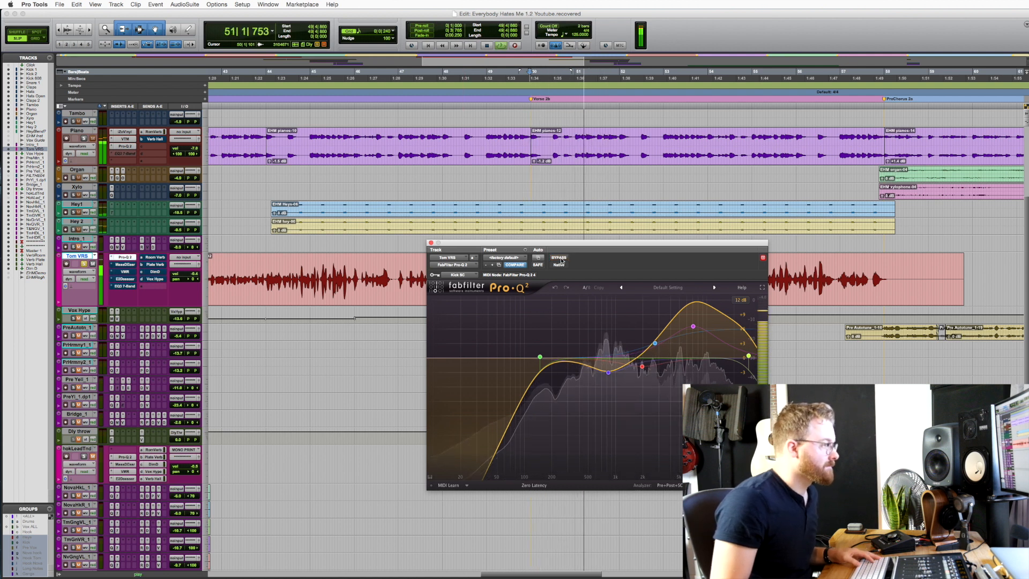
{"action": "key", "text": "space"}
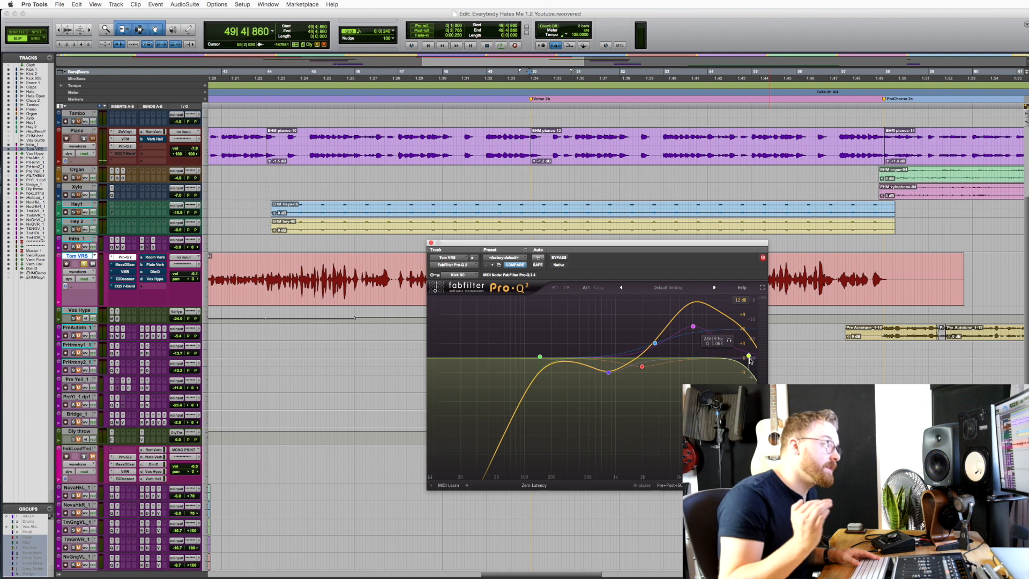
Step: Open the Massey DeEsser on the verse vocal, take it out of bypass and play Verse 2b
{"action": "left_click", "coordinate": [124, 265]}
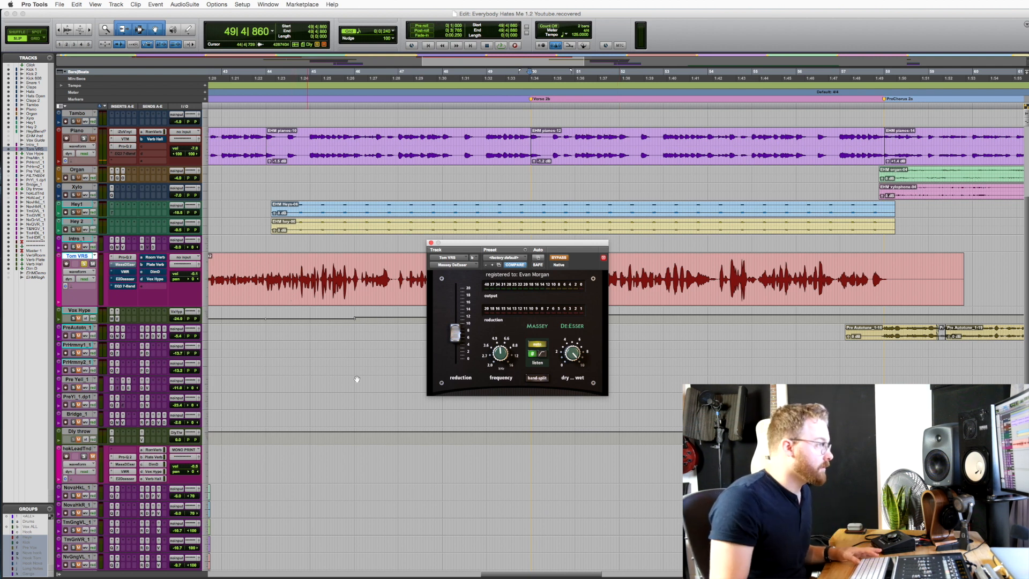
{"action": "left_click_drag", "start_coordinate": [526, 248], "coordinate": [535, 257]}
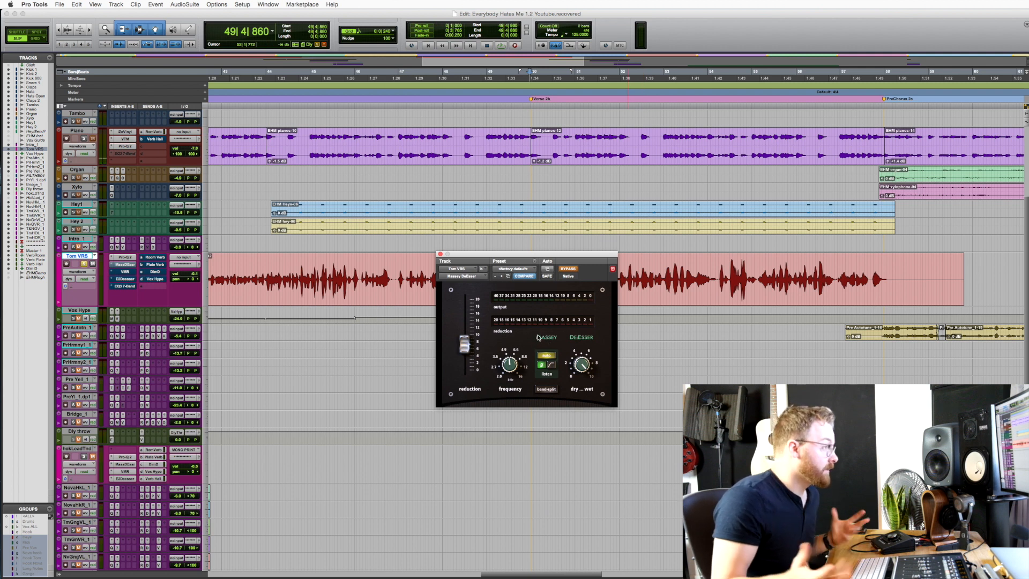
{"action": "left_click_drag", "start_coordinate": [498, 265], "coordinate": [500, 296]}
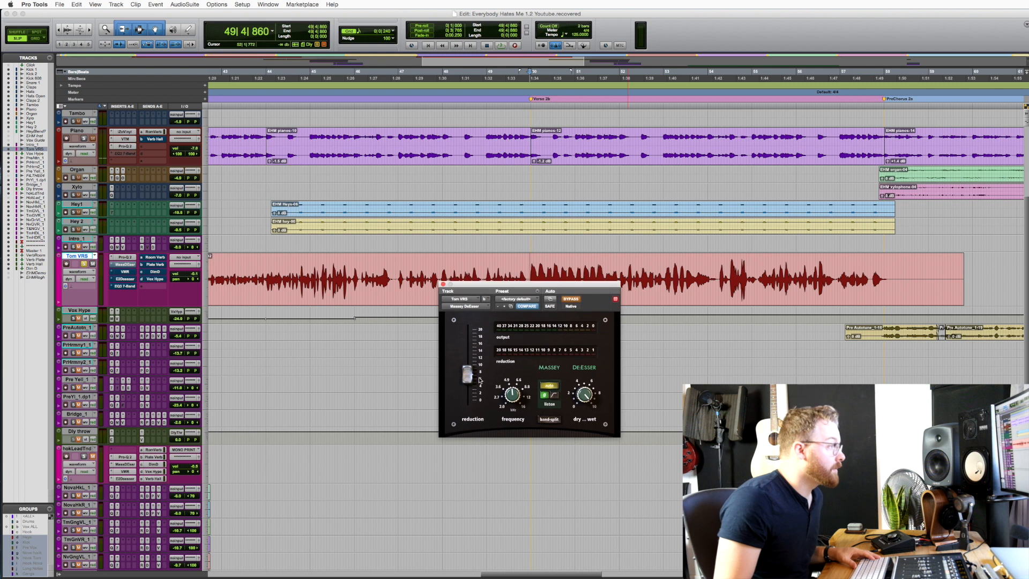
{"action": "left_click", "coordinate": [574, 301]}
{"action": "key", "text": "space"}
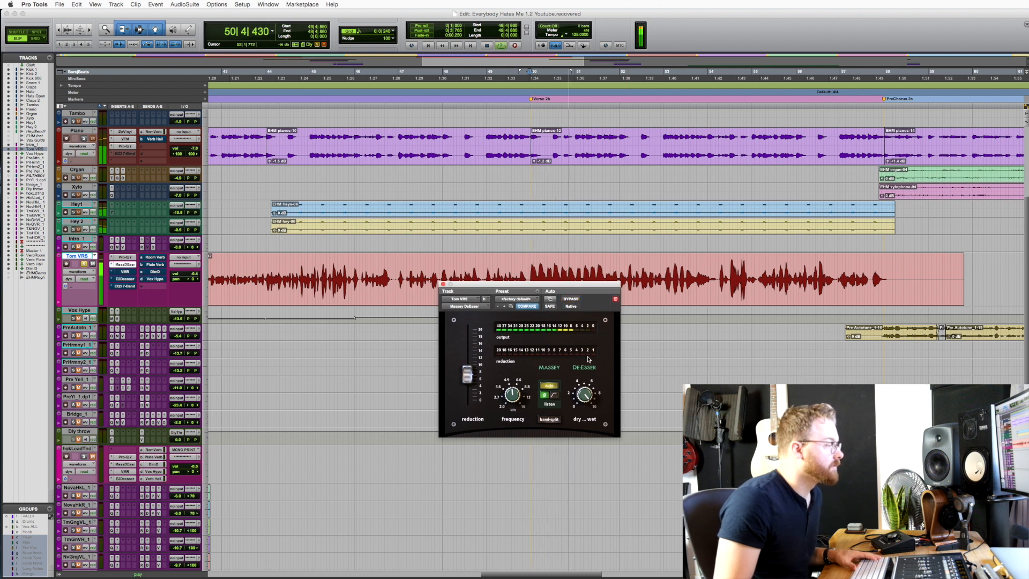
{"action": "key", "text": "space"}
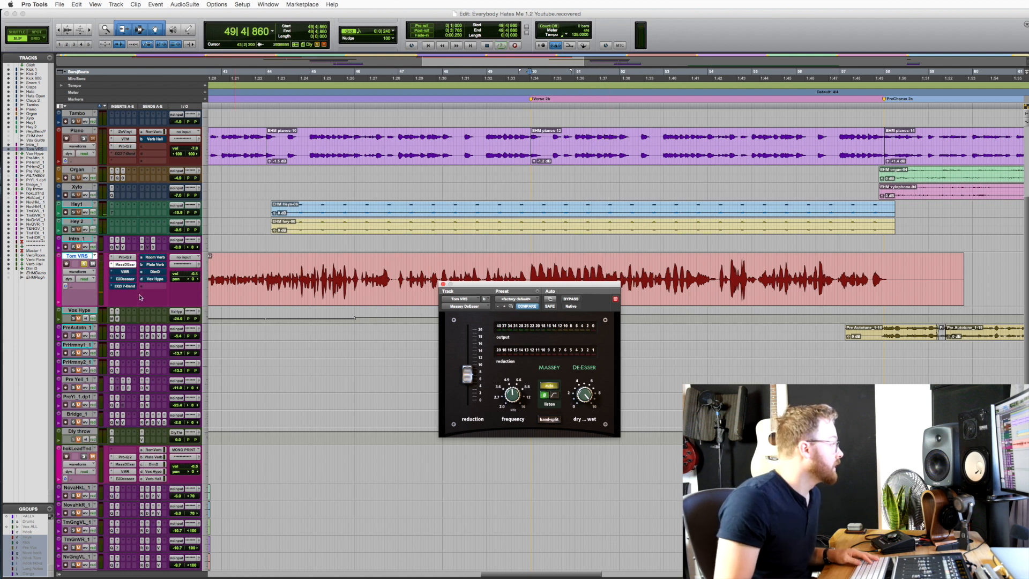
Step: Open the Slate Digital Virtual Mix Rack on the verse vocal, take it out of bypass and play Verse 2b
{"action": "left_click", "coordinate": [124, 272]}
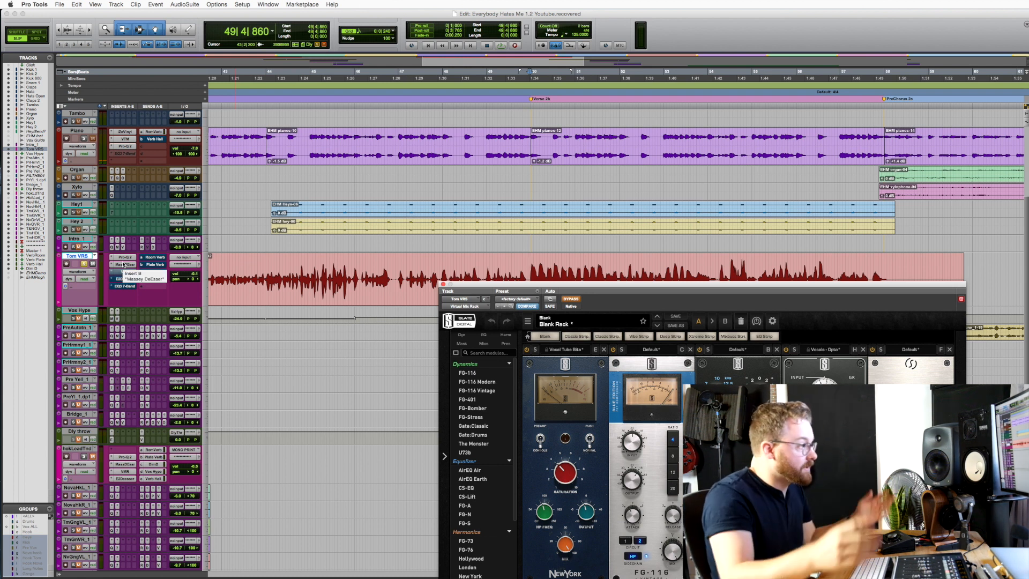
{"action": "left_click_drag", "start_coordinate": [673, 284], "coordinate": [553, 148]}
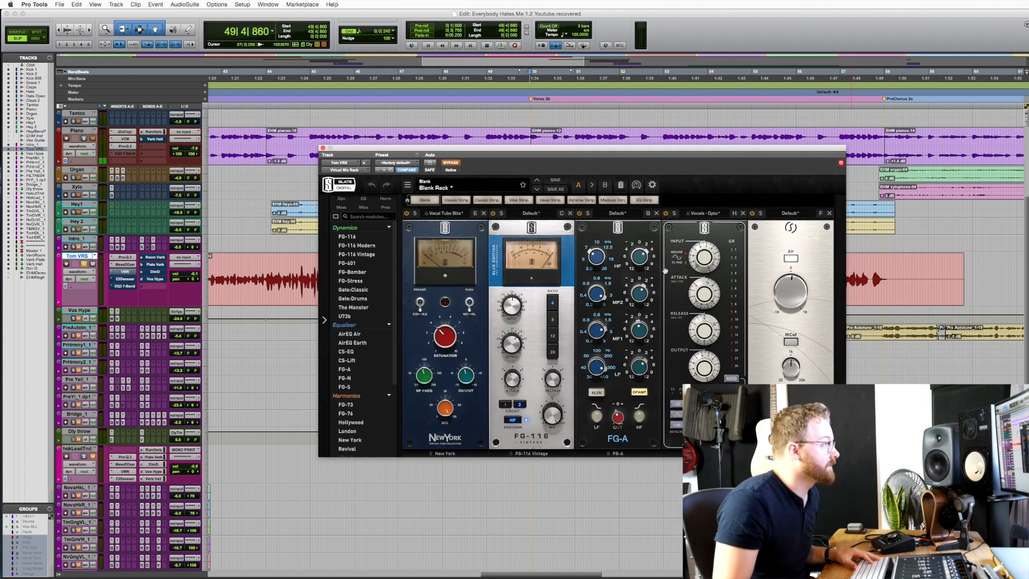
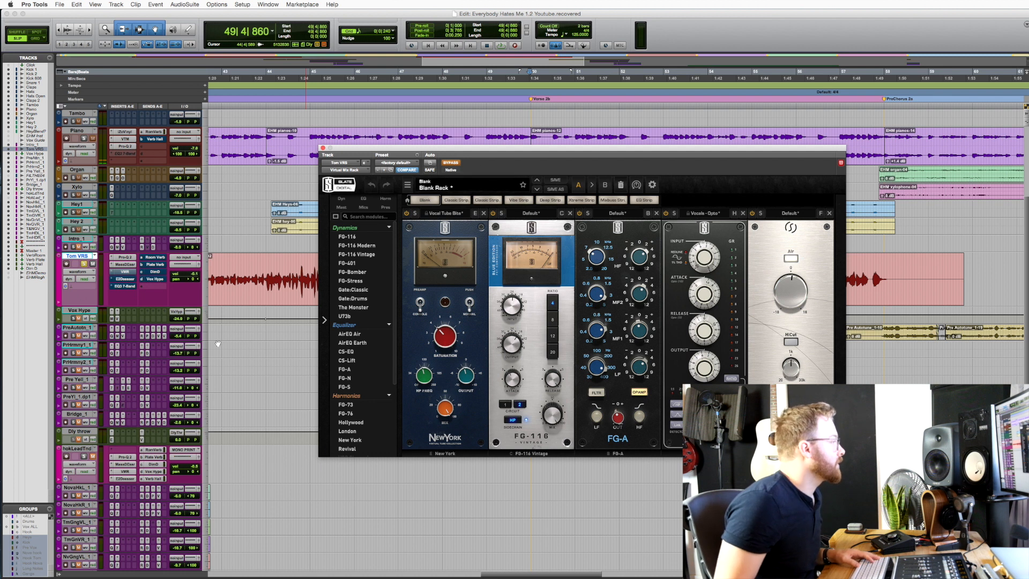
{"action": "left_click", "coordinate": [83, 263]}
{"action": "left_click", "coordinate": [451, 163]}
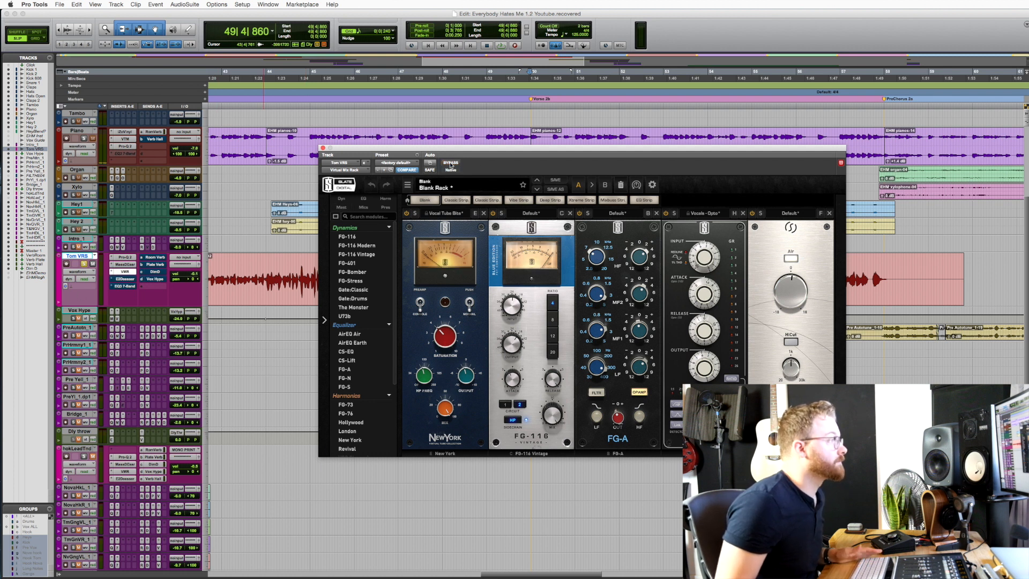
{"action": "key", "text": "space"}
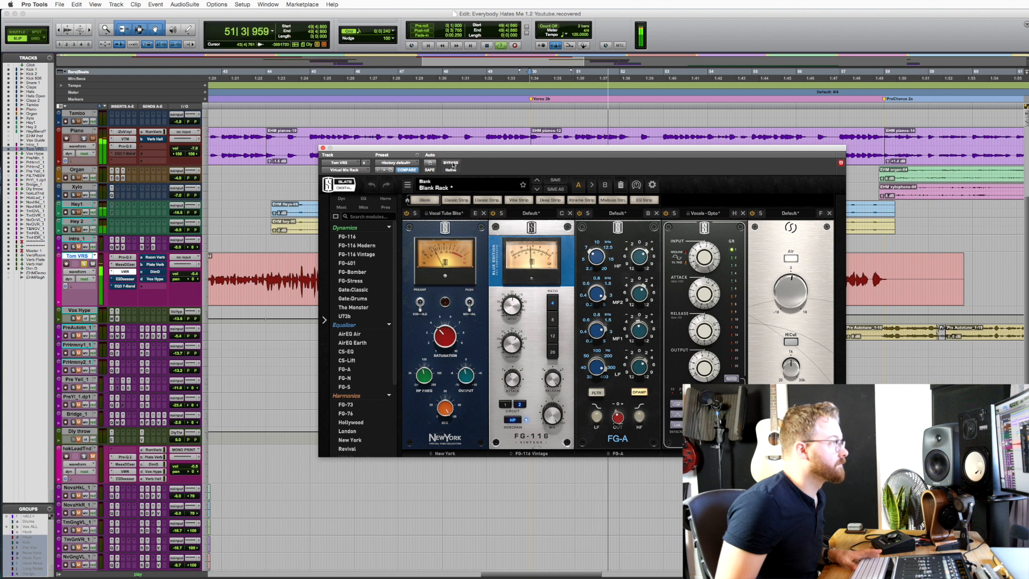
Step: Compare the verse vocal in Verse 2b with the Virtual Mix Rack bypassed and with it active
{"action": "key", "text": "space"}
{"action": "left_click", "coordinate": [451, 163]}
{"action": "key", "text": "space"}
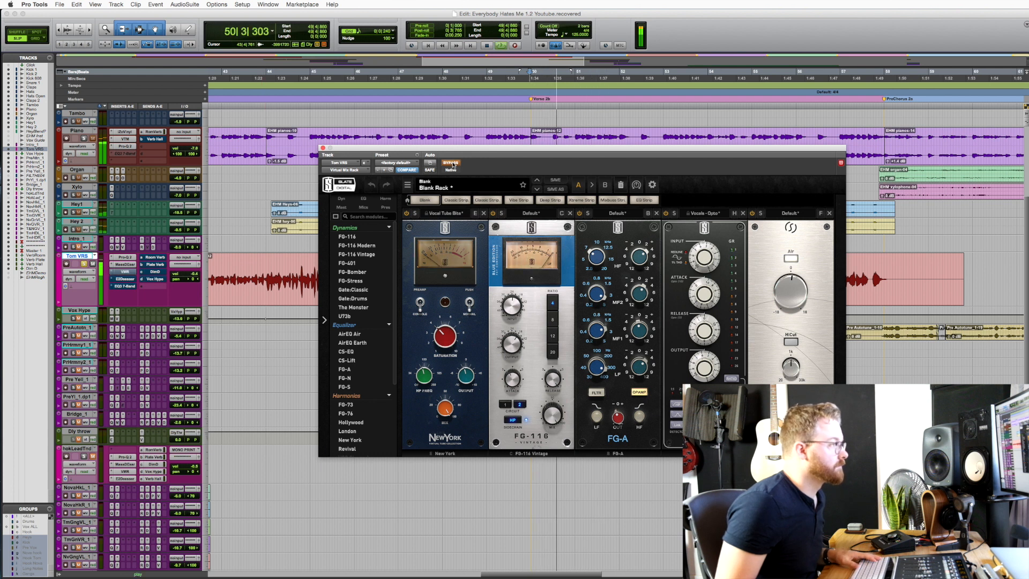
{"action": "key", "text": "space"}
{"action": "left_click", "coordinate": [451, 163]}
{"action": "key", "text": "space"}
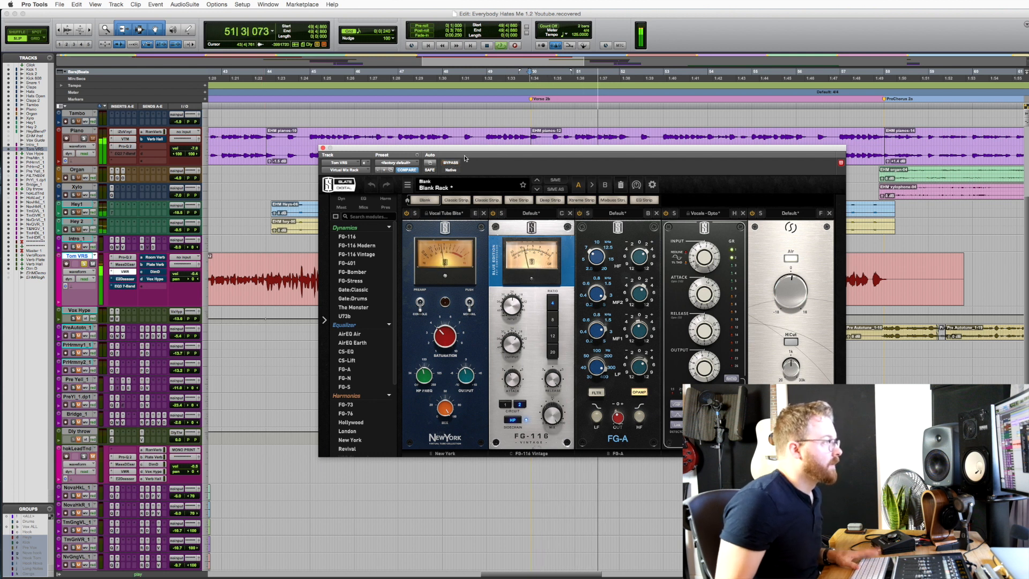
{"action": "key", "text": "space"}
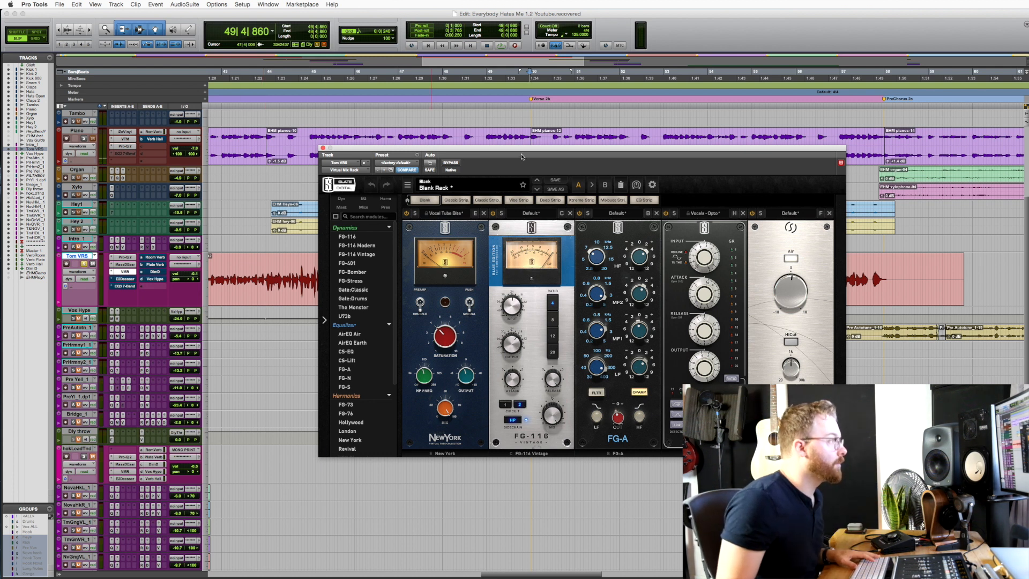
Step: During playback of Verse 2b, switch the rack's FG-116 Vintage compressor off and on to hear its effect
{"action": "left_click_drag", "start_coordinate": [521, 158], "coordinate": [525, 159]}
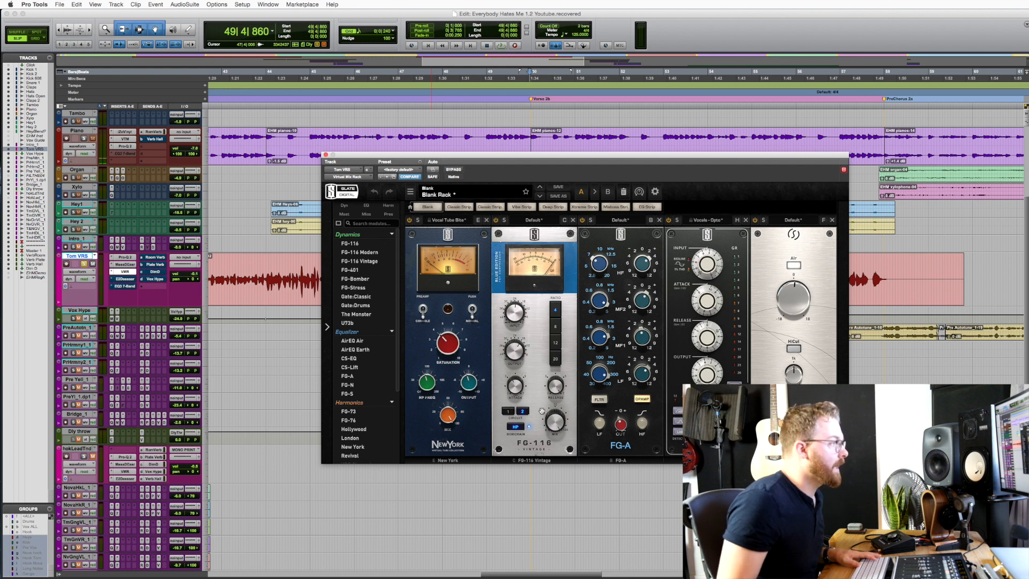
{"action": "key", "text": "space"}
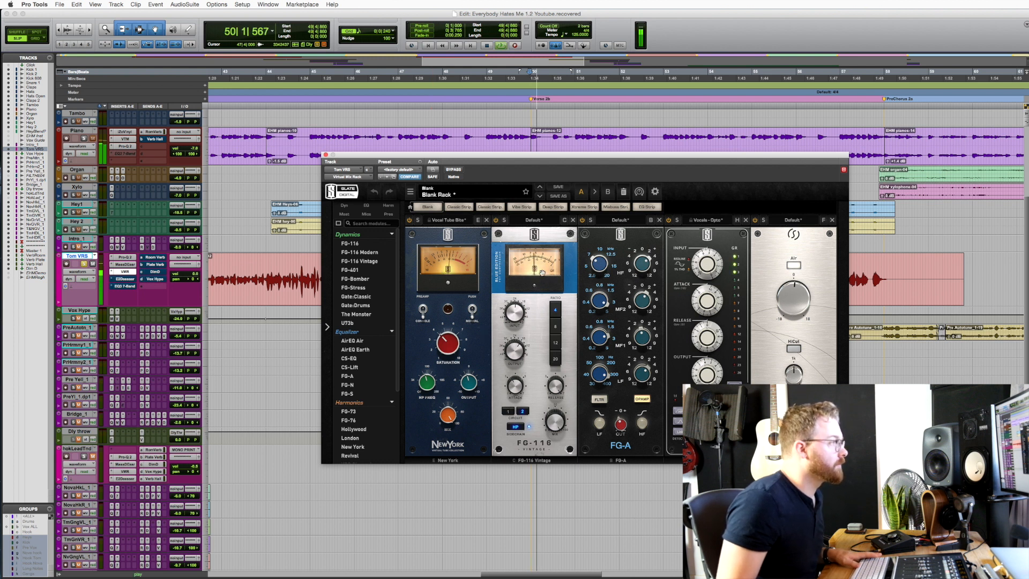
{"action": "left_click", "coordinate": [495, 220]}
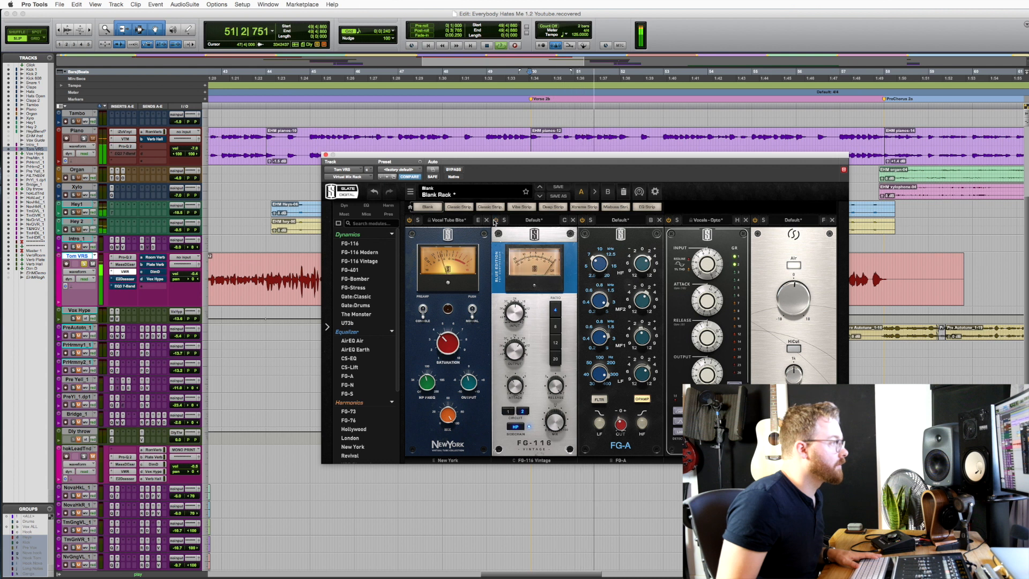
{"action": "left_click", "coordinate": [494, 221]}
{"action": "key", "text": "space"}
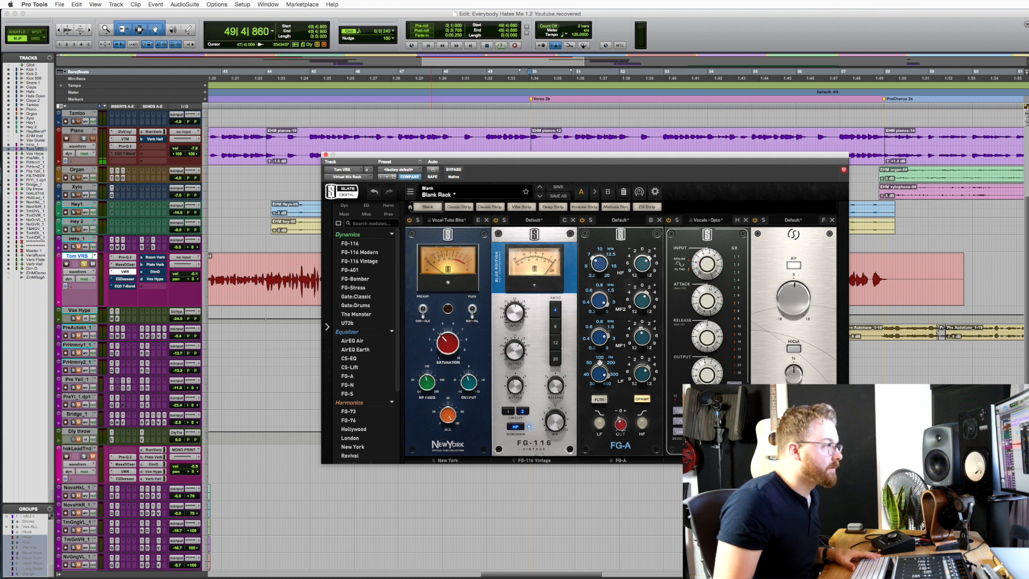
Step: Play Verse 2b three times to audition the rack's FG-A, FG-Stress and AirEQ Air modules on the verse vocal
{"action": "key", "text": "space"}
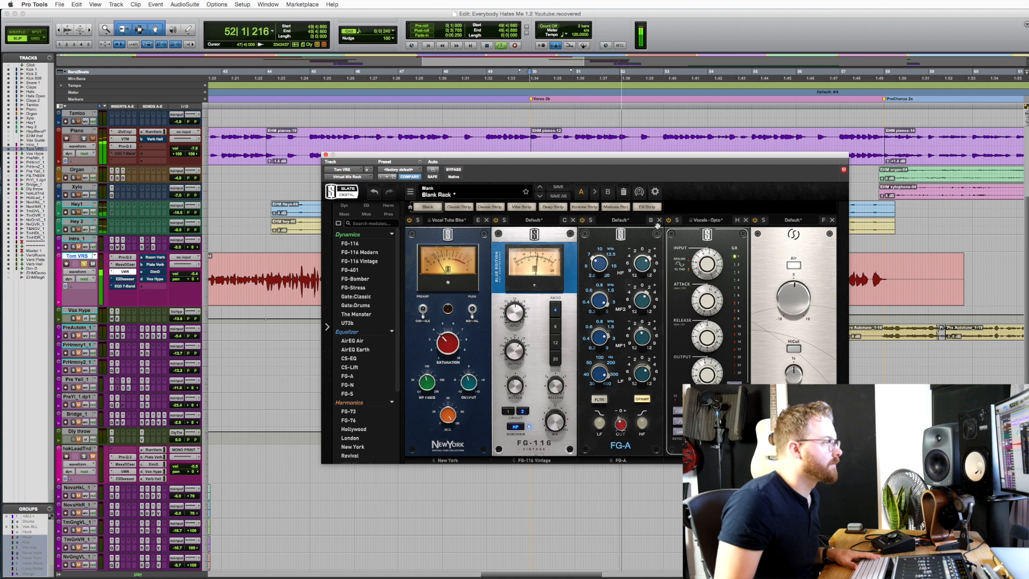
{"action": "key", "text": "space"}
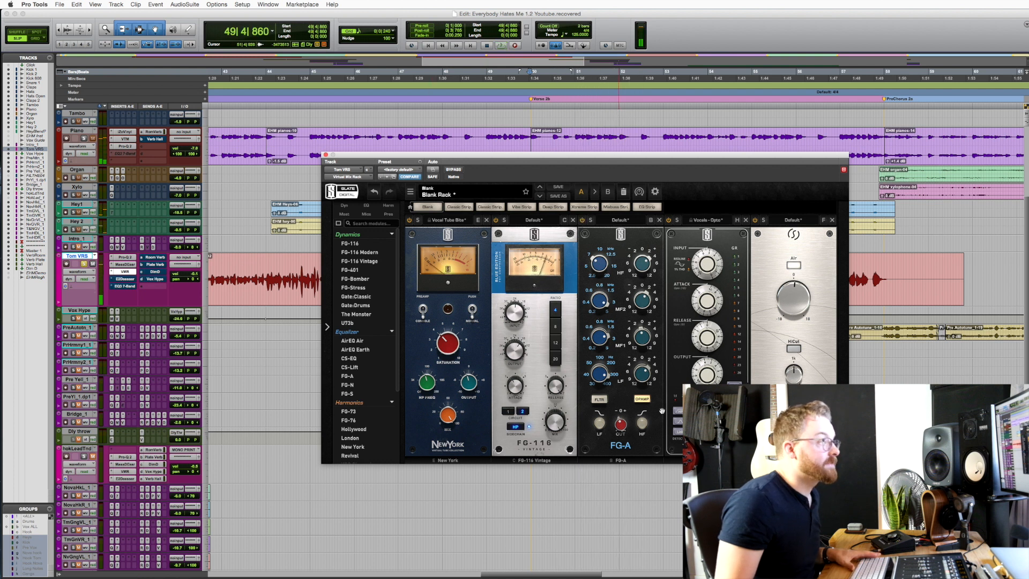
{"action": "key", "text": "space"}
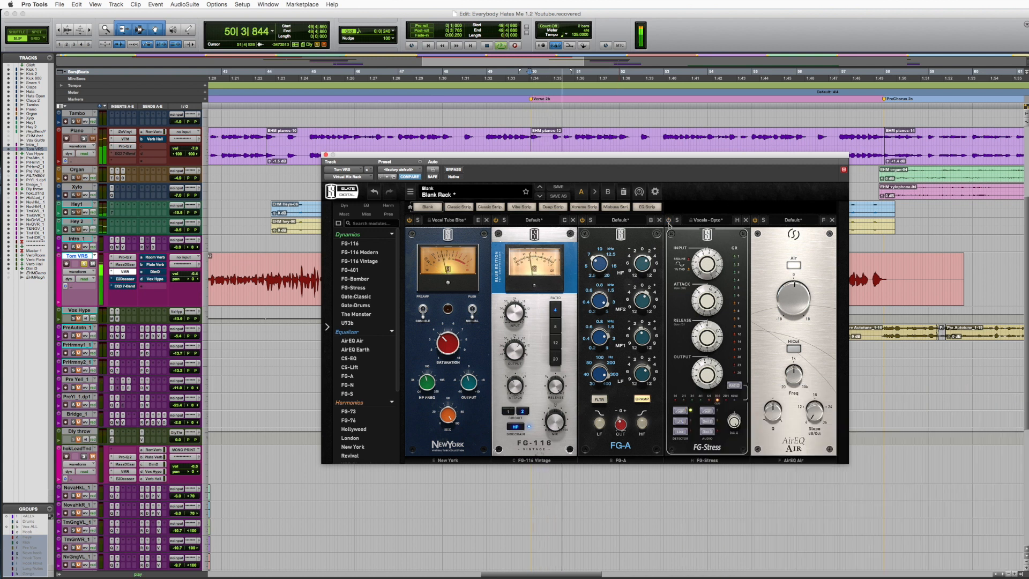
{"action": "key", "text": "space"}
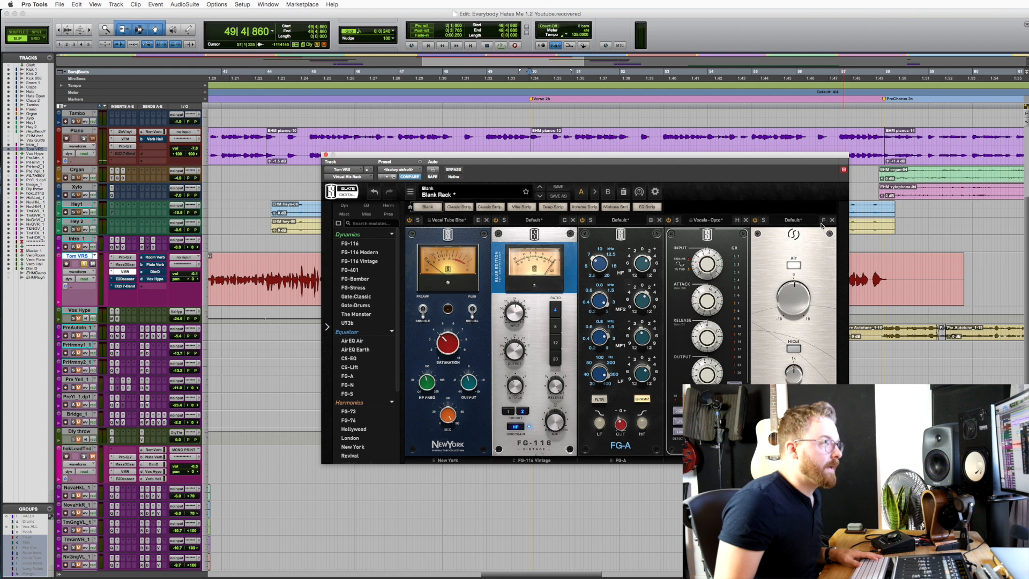
{"action": "key", "text": "space"}
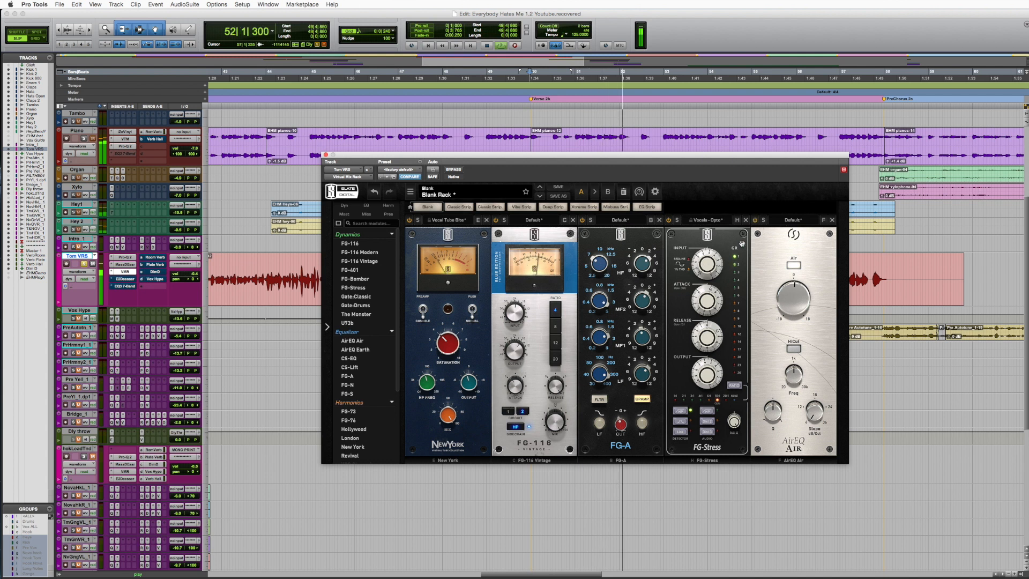
{"action": "key", "text": "space"}
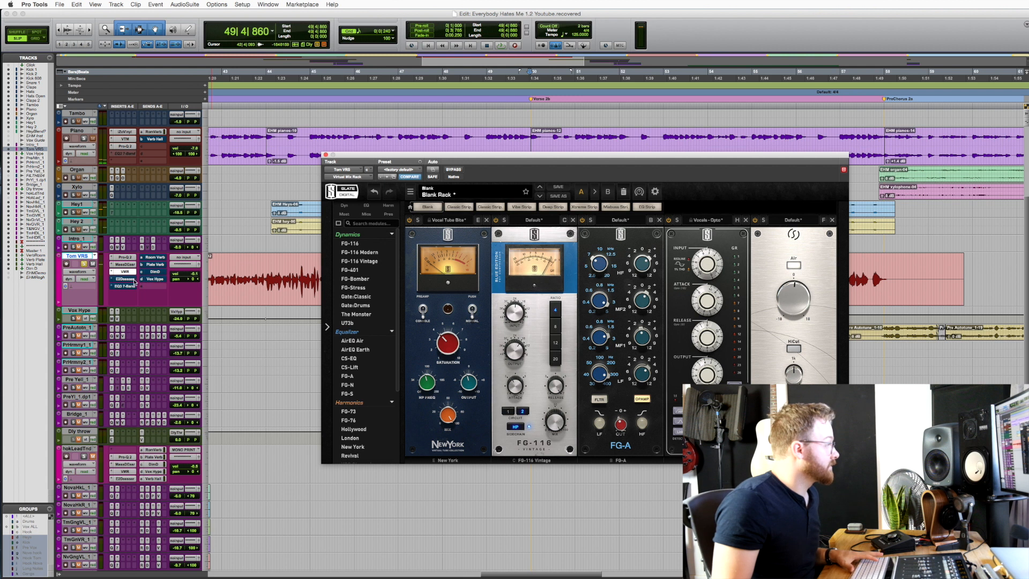
Step: Open the Eiosis E2Deesser on the verse vocal, take it out of bypass and play Verse 2b
{"action": "left_click", "coordinate": [128, 279]}
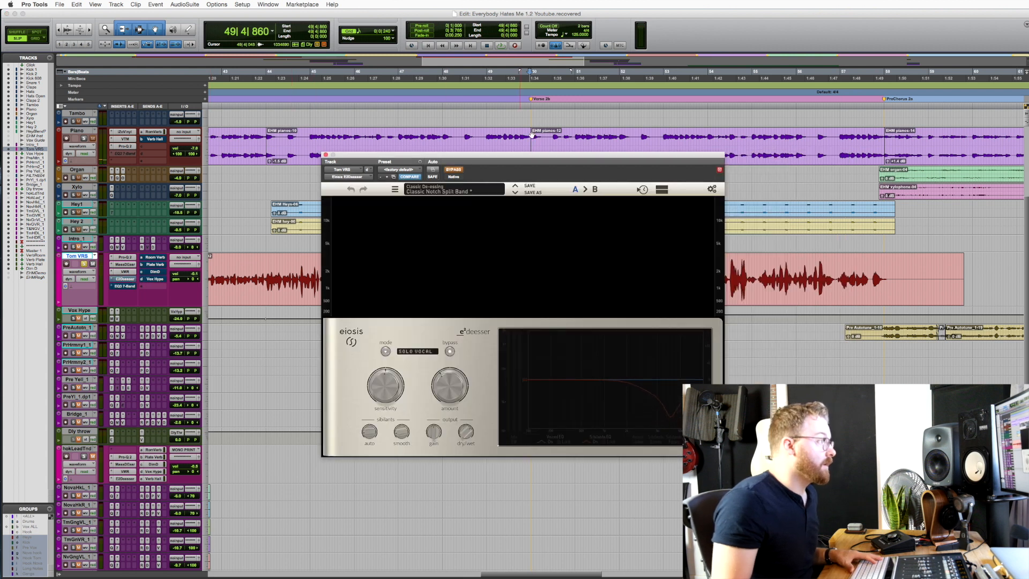
{"action": "left_click_drag", "start_coordinate": [532, 160], "coordinate": [737, 235]}
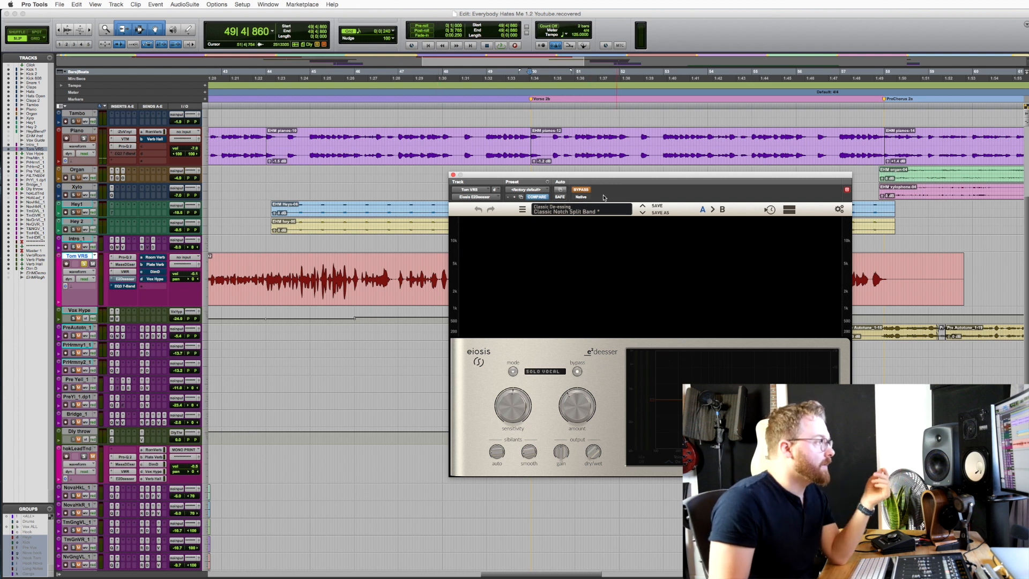
{"action": "left_click", "coordinate": [582, 190]}
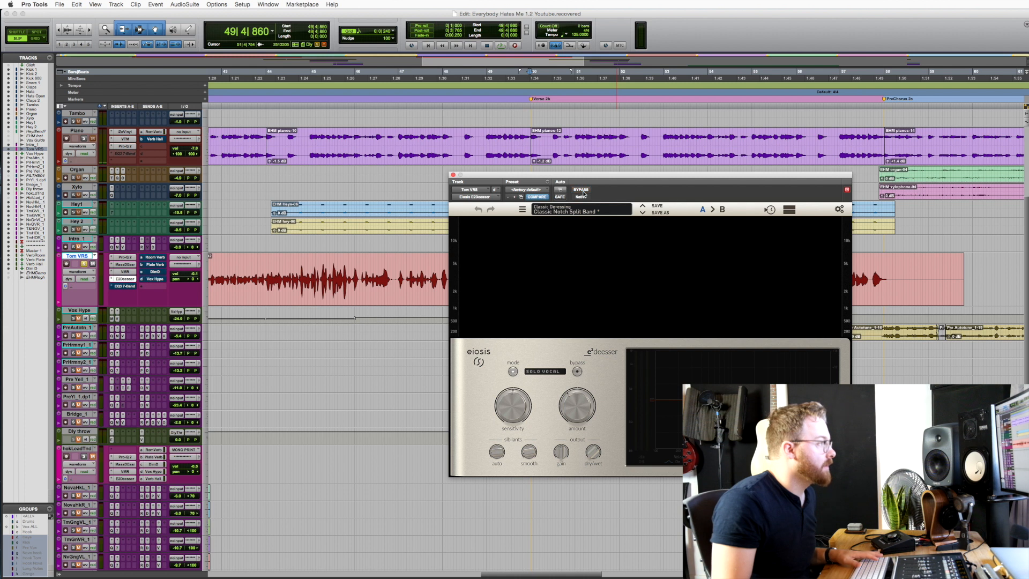
{"action": "key", "text": "space"}
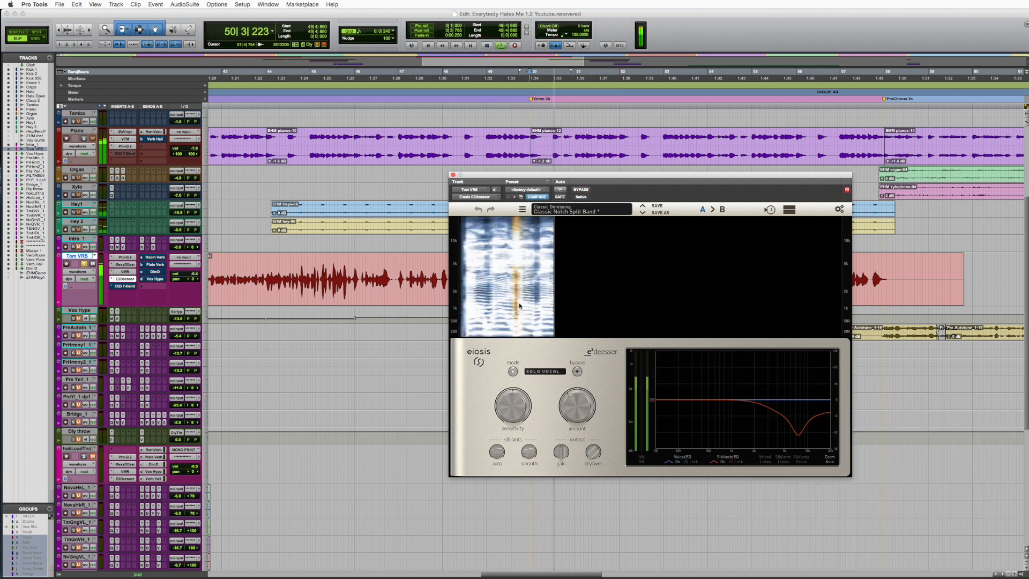
{"action": "key", "text": "space"}
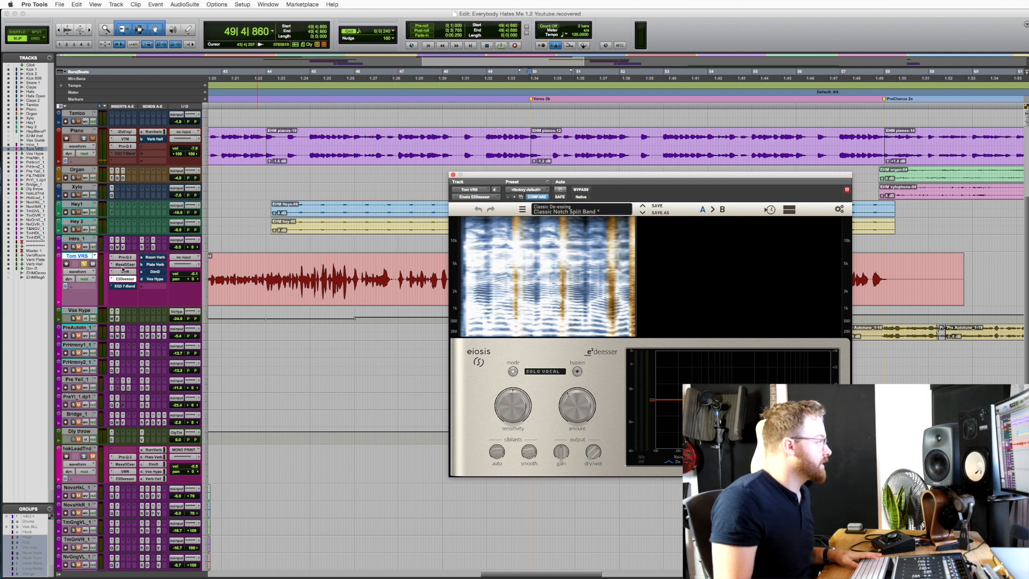
Step: Compare the verse vocal in Verse 2b with the E2Deesser bypassed and with it active
{"action": "key", "text": "space"}
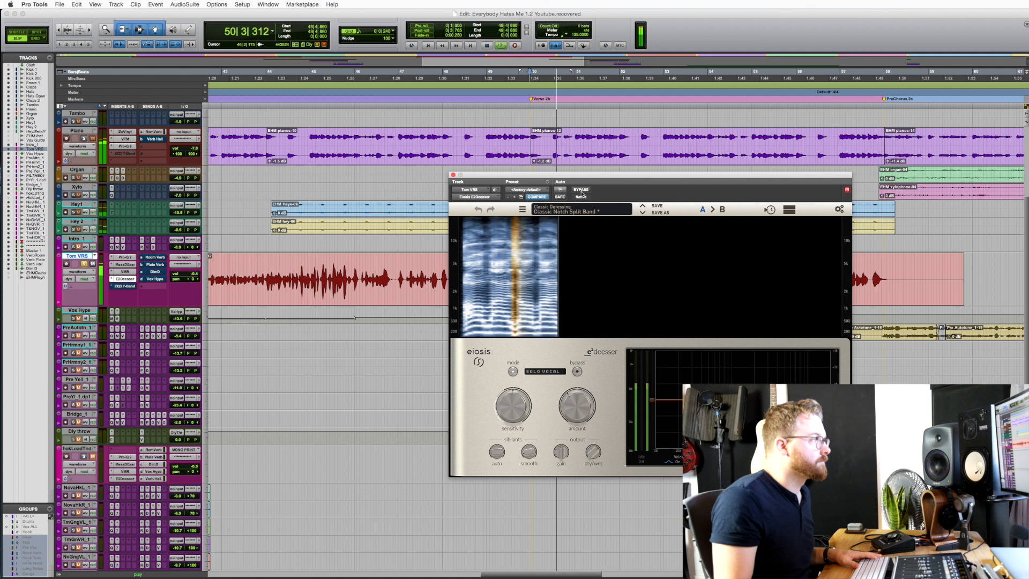
{"action": "left_click", "coordinate": [581, 191]}
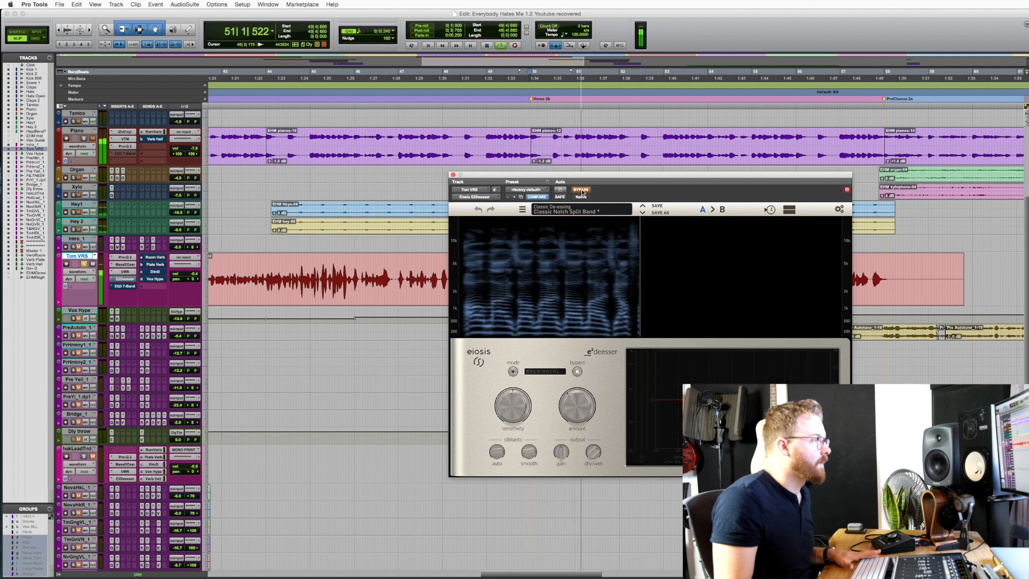
{"action": "key", "text": "space"}
{"action": "left_click", "coordinate": [581, 190]}
{"action": "key", "text": "space"}
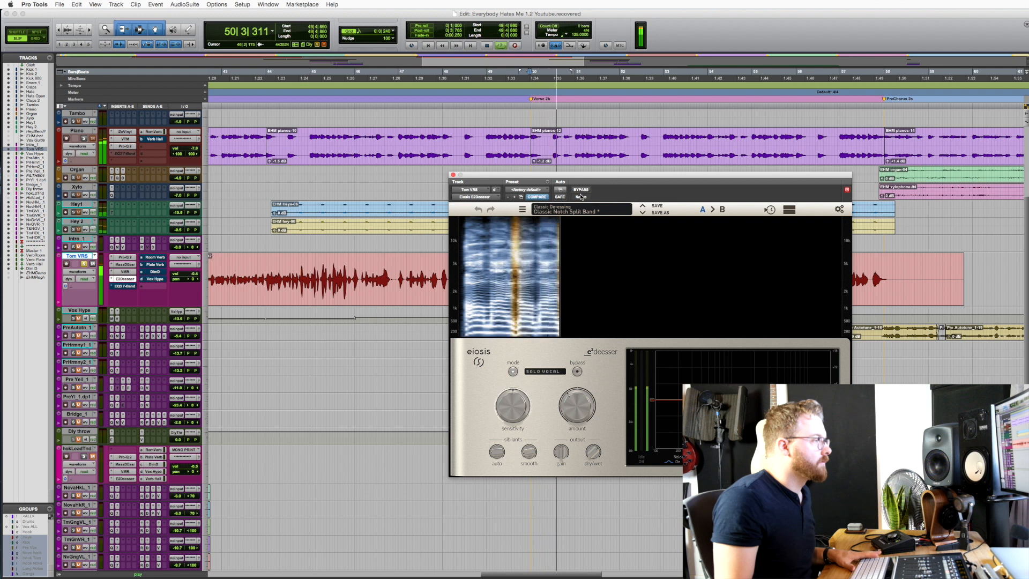
{"action": "key", "text": "space"}
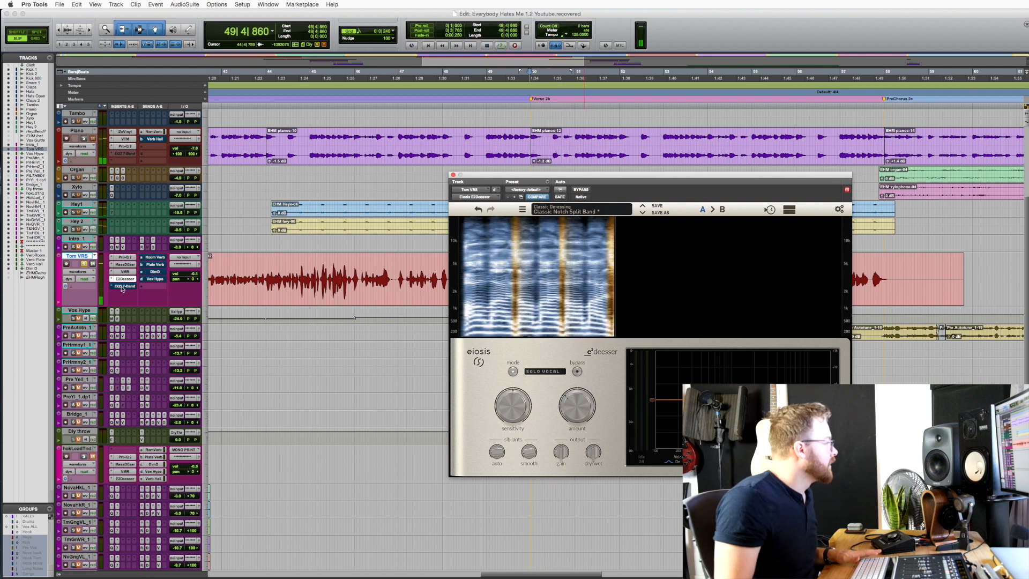
Step: Open the EQ3 7-Band on the verse vocal, take it out of bypass and switch to the Mix window
{"action": "left_click", "coordinate": [125, 286]}
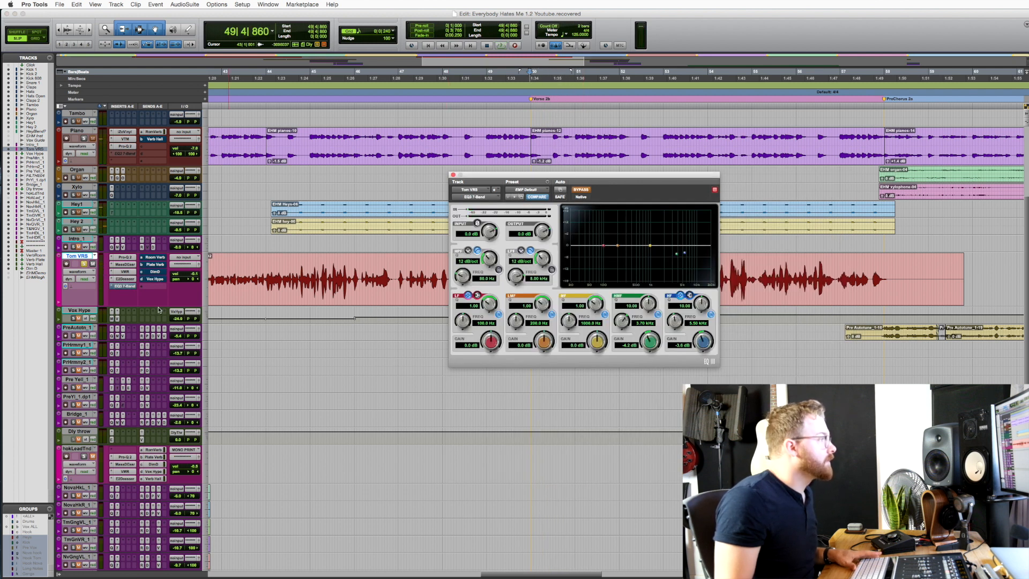
{"action": "left_click", "coordinate": [582, 191]}
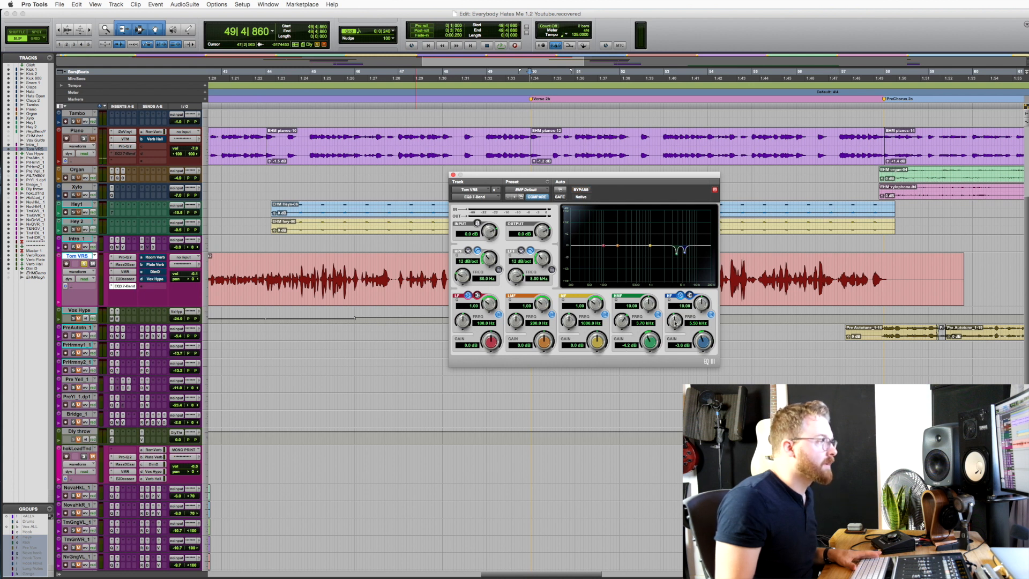
{"action": "key", "text": "super+equal"}
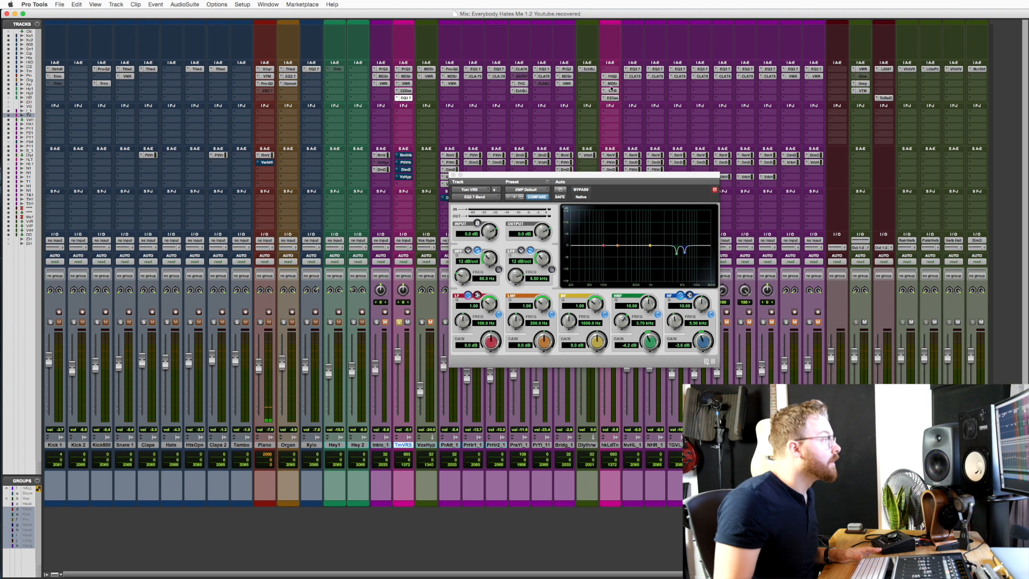
{"action": "left_click_drag", "start_coordinate": [488, 183], "coordinate": [462, 173]}
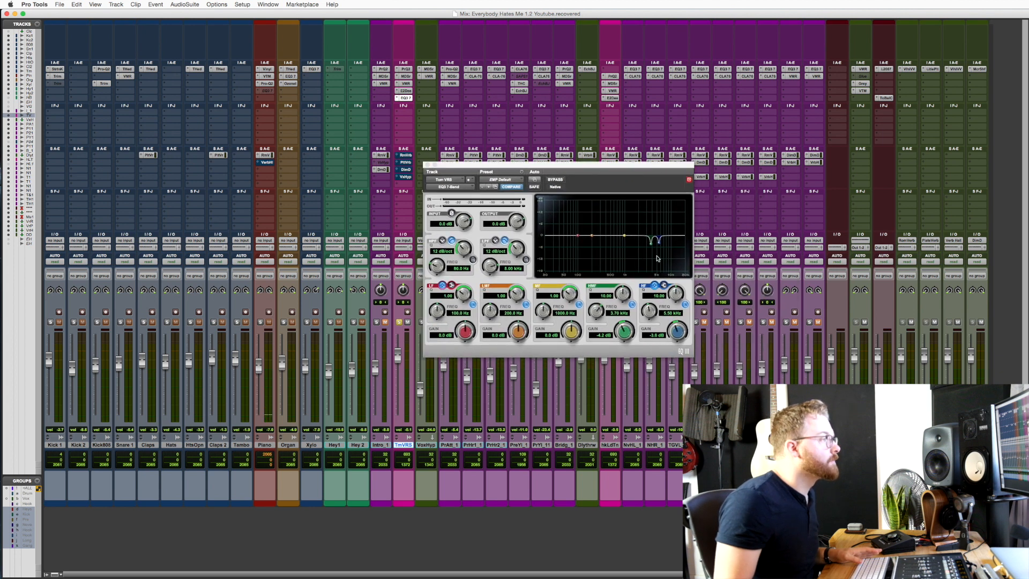
Step: Bypass and re-enable the EQ3 7-Band during playback of Verse 2b, return to the Edit window and close the plug-in
{"action": "left_click", "coordinate": [555, 180]}
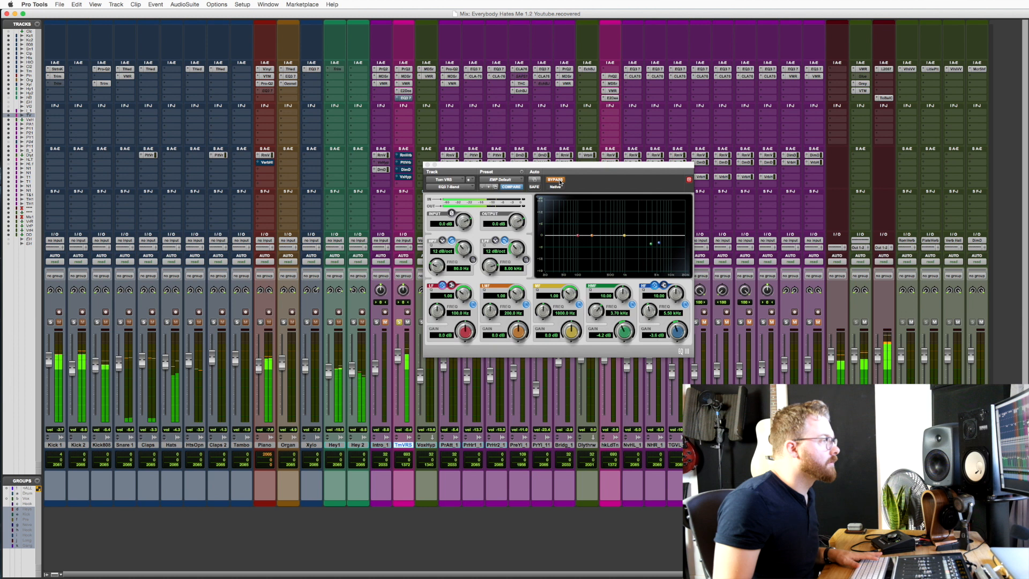
{"action": "left_click", "coordinate": [556, 180]}
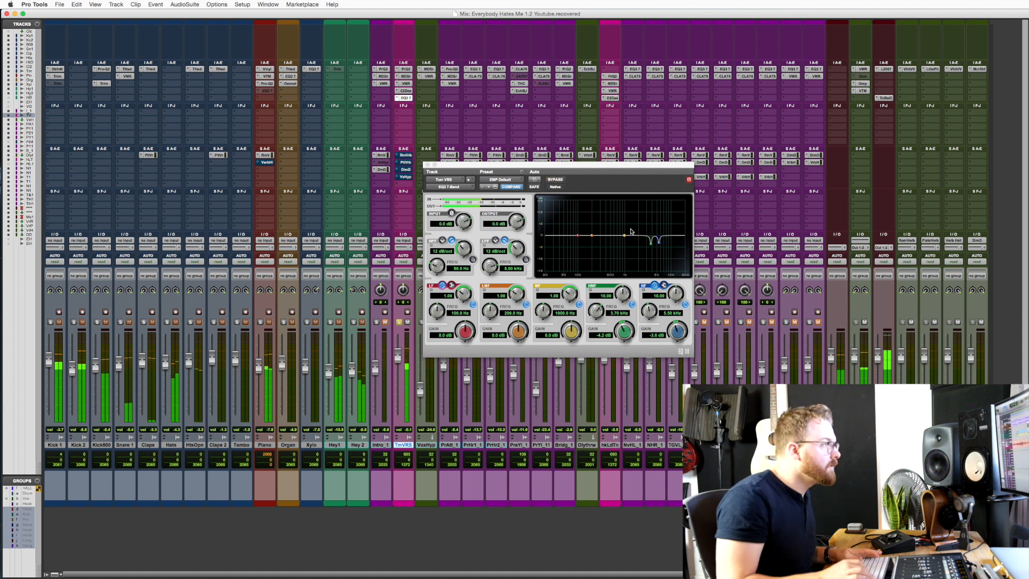
{"action": "key", "text": "super+equal"}
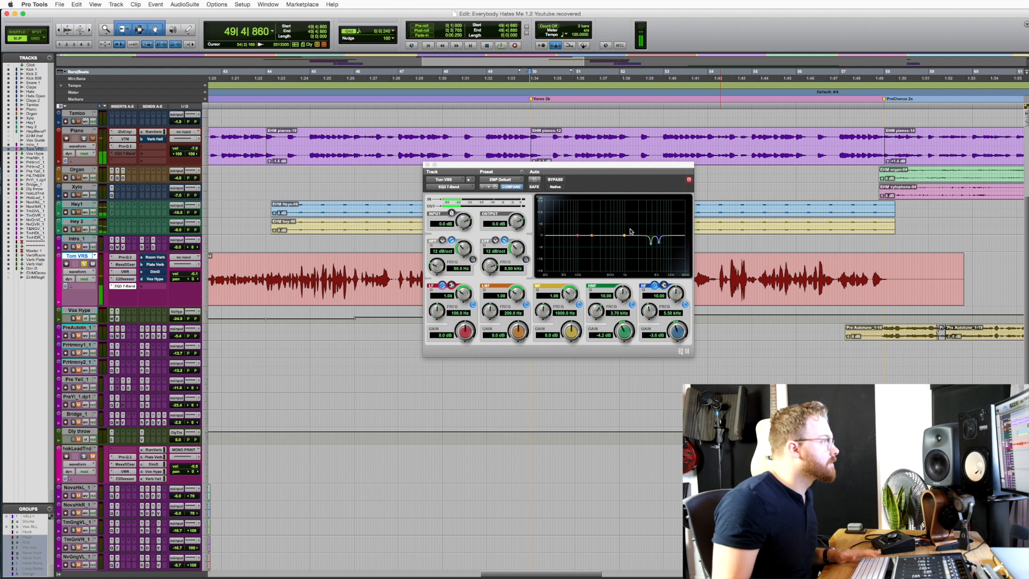
{"action": "left_click", "coordinate": [427, 164]}
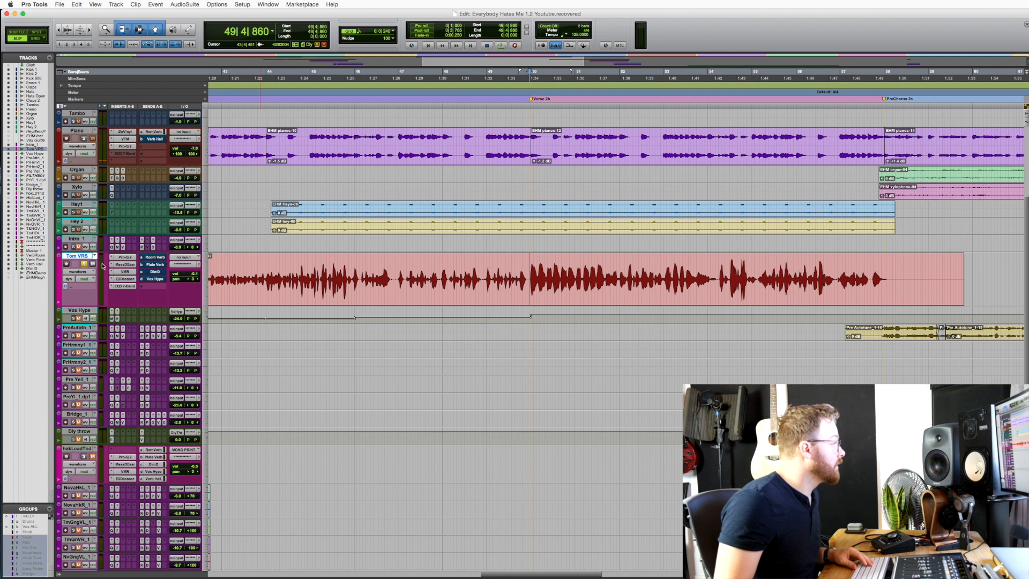
Step: Unmute the verse vocal's Room Verb send and play Verse 2b with the send level temporarily pushed up
{"action": "left_click", "coordinate": [153, 259]}
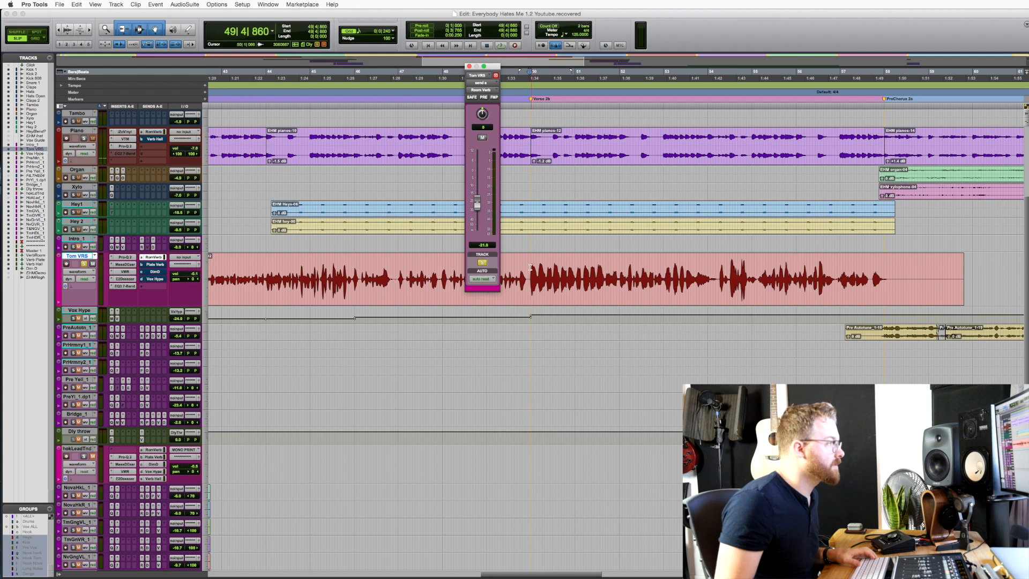
{"action": "key", "text": "space"}
{"action": "left_click_drag", "start_coordinate": [477, 206], "coordinate": [478, 167]}
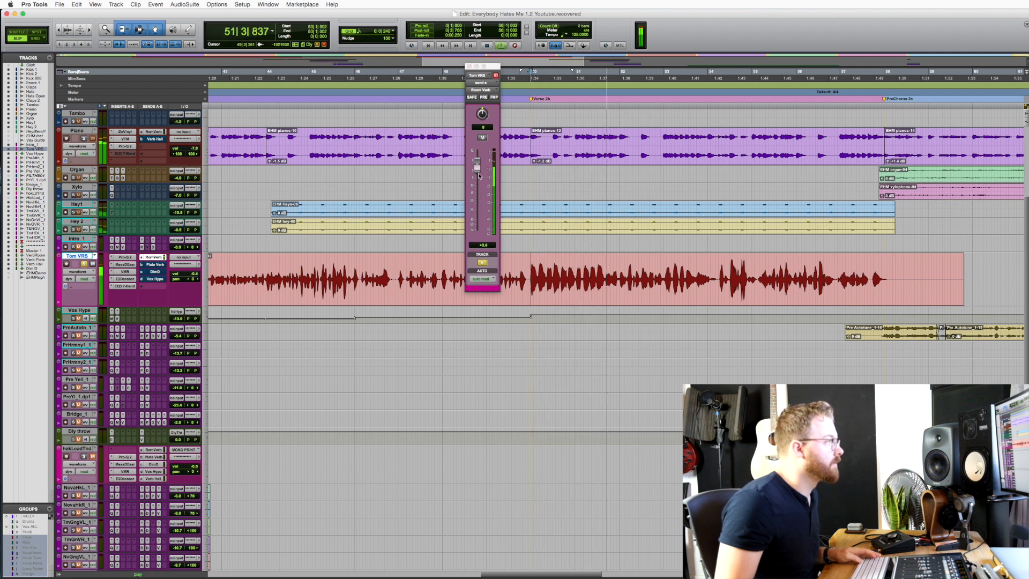
{"action": "key", "text": "space"}
Step: Unmute the verse vocal's Plate Verb send and, during playback of Verse 2b, raise its level strongly and lower it again
{"action": "left_click", "coordinate": [153, 265]}
{"action": "key", "text": "space"}
{"action": "left_click_drag", "start_coordinate": [477, 186], "coordinate": [477, 145]}
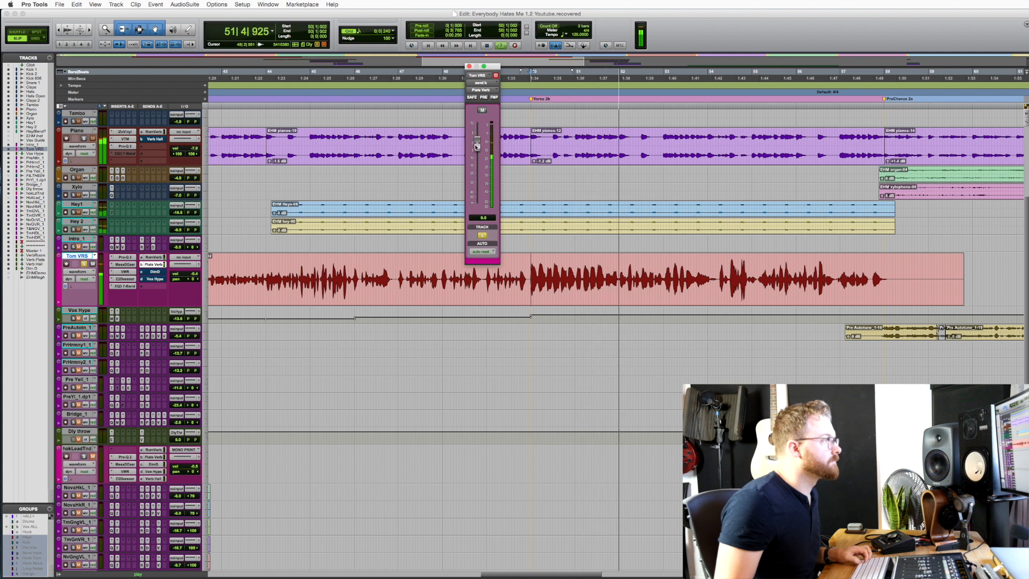
{"action": "left_click_drag", "start_coordinate": [476, 146], "coordinate": [467, 193]}
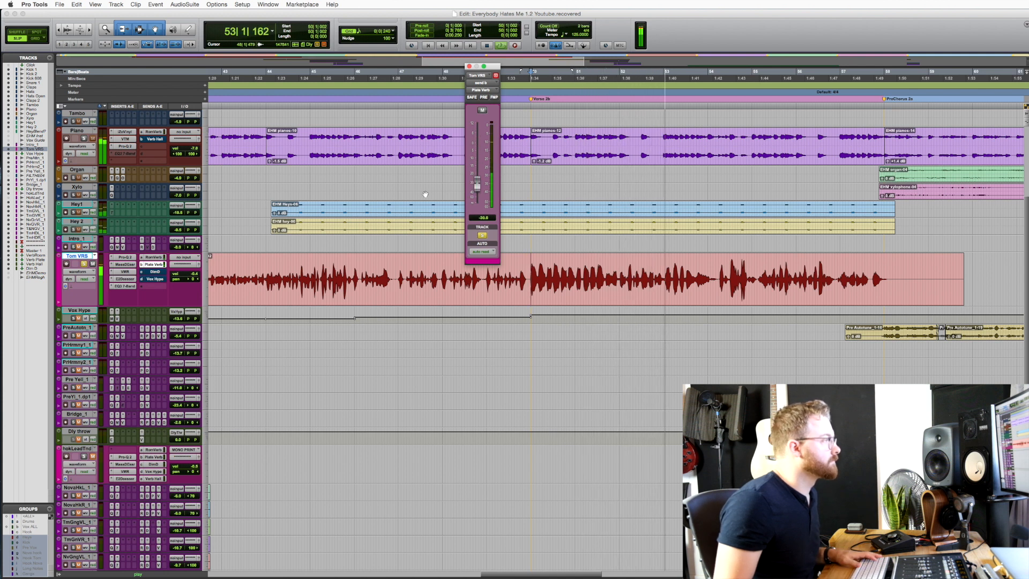
{"action": "key", "text": "space"}
Step: Unmute the verse vocal's DimD send and play Verse 2b with the send level temporarily raised
{"action": "left_click", "coordinate": [155, 271]}
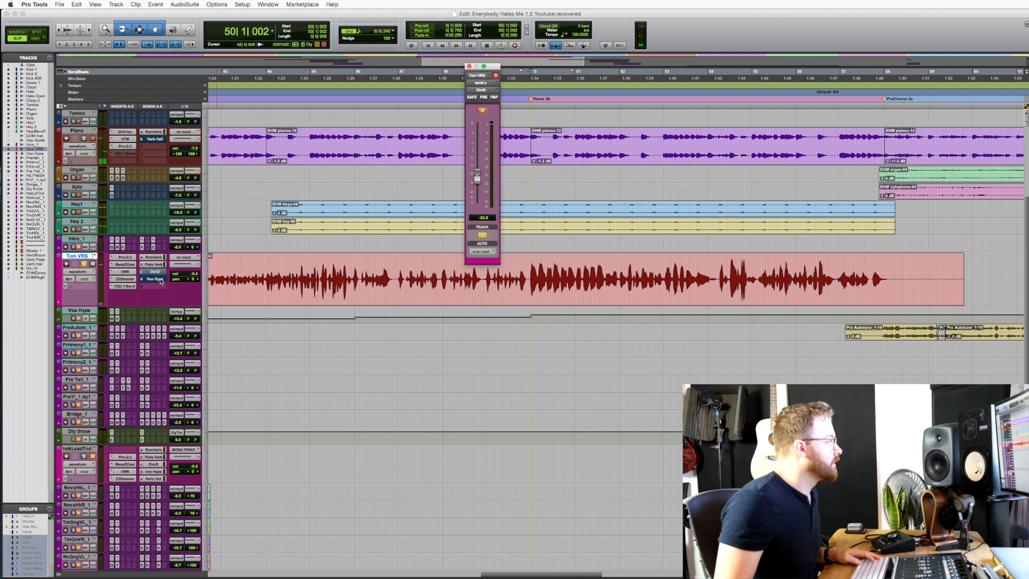
{"action": "key", "text": "space"}
{"action": "left_click_drag", "start_coordinate": [477, 181], "coordinate": [479, 148]}
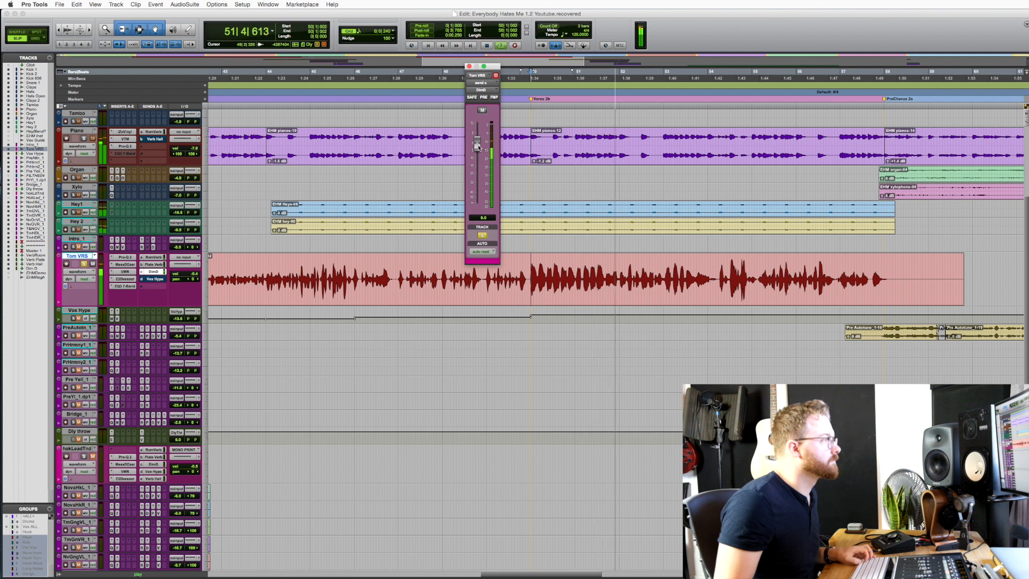
{"action": "key", "text": "space"}
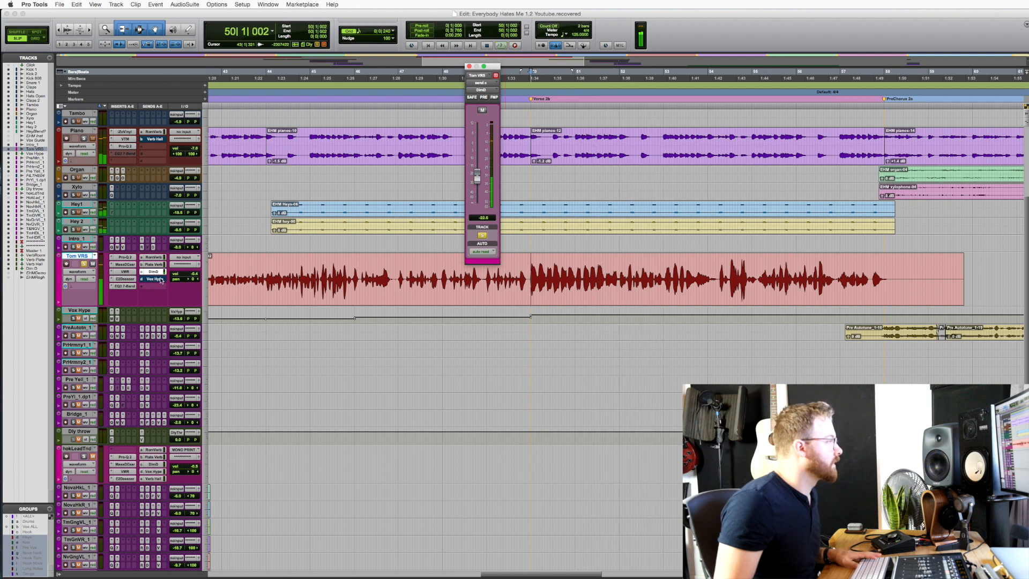
Step: Open the verse vocal's Vox Hype send and play Verse 2b with the Room Verb, Plate Verb and DimD sends active
{"action": "left_click", "coordinate": [154, 280]}
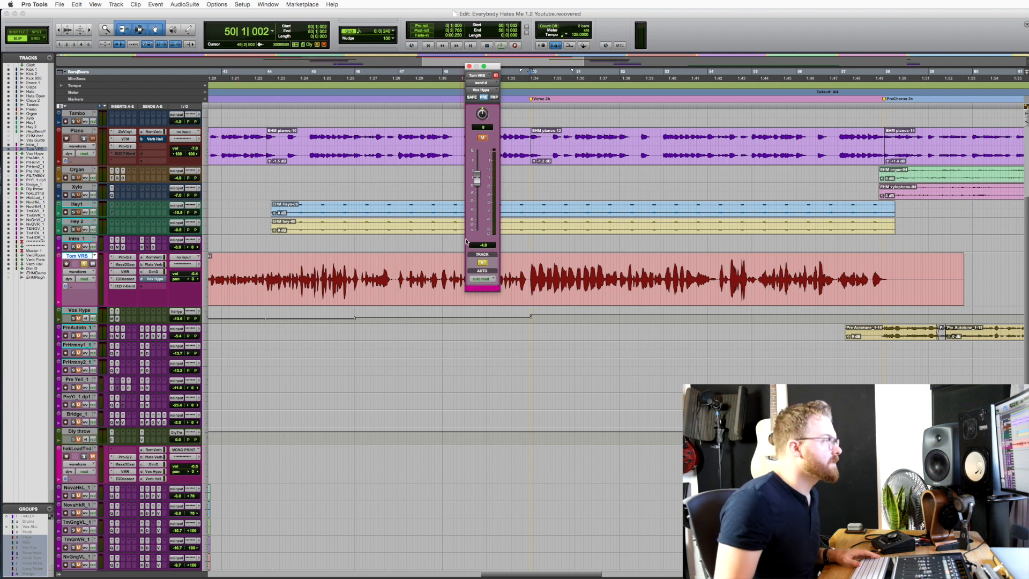
{"action": "left_click", "coordinate": [528, 266]}
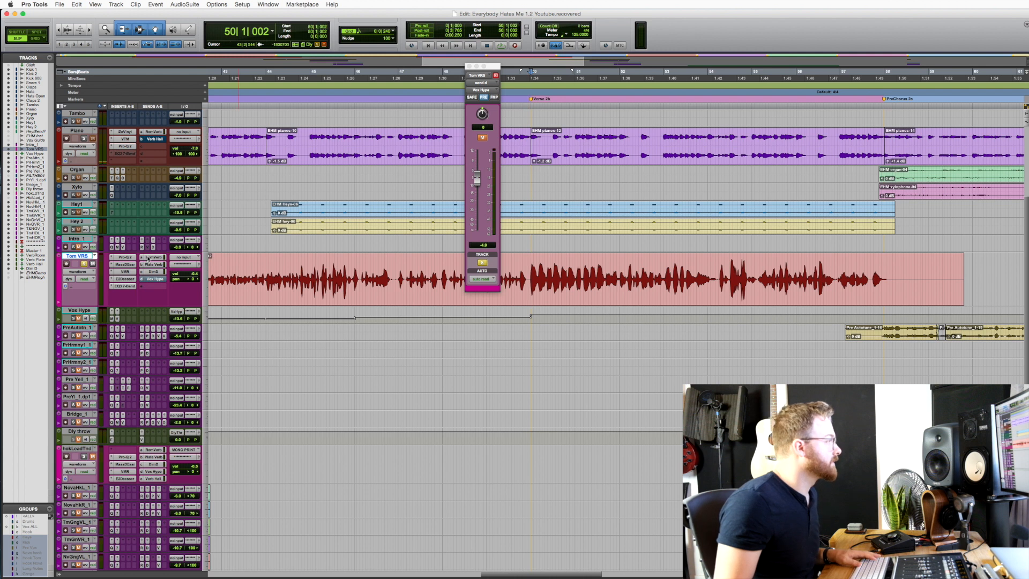
{"action": "key", "text": "space"}
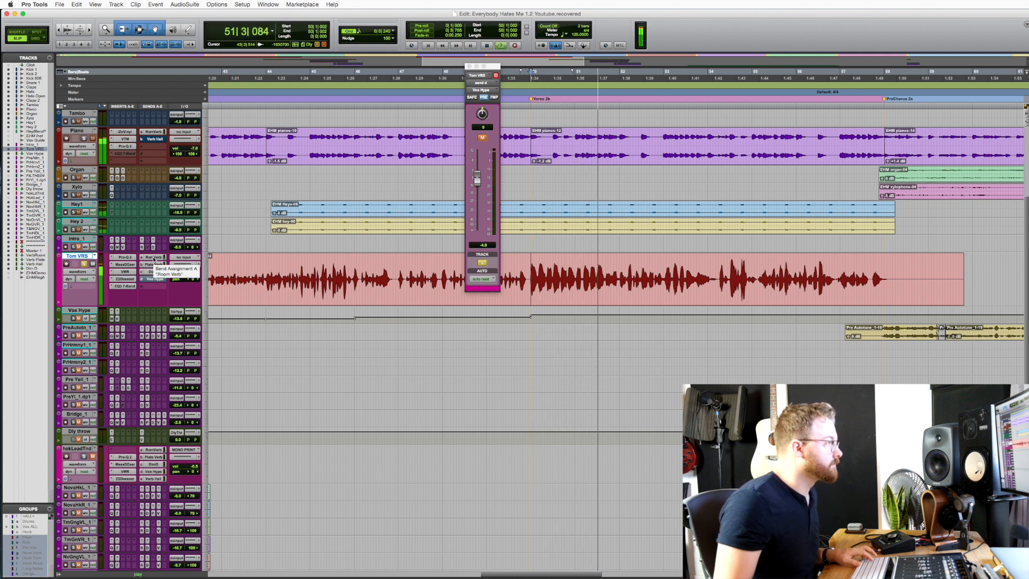
{"action": "key", "text": "space"}
Step: Mute the verse vocal's three effect sends and play Verse 2b, and re-enable them and play it again for comparison
{"action": "key", "text": "shift+q"}
{"action": "key", "text": "space"}
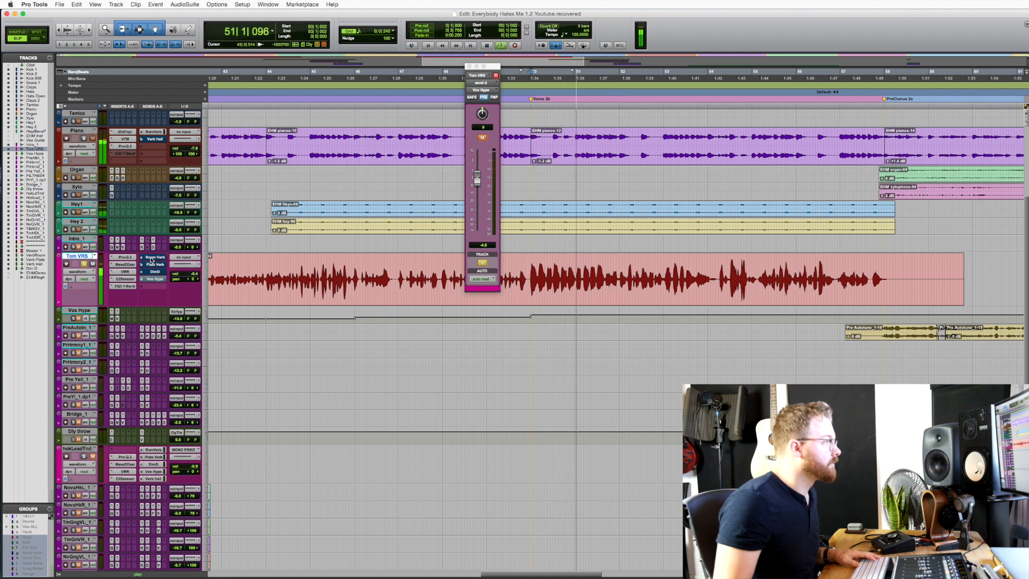
{"action": "key", "text": "space"}
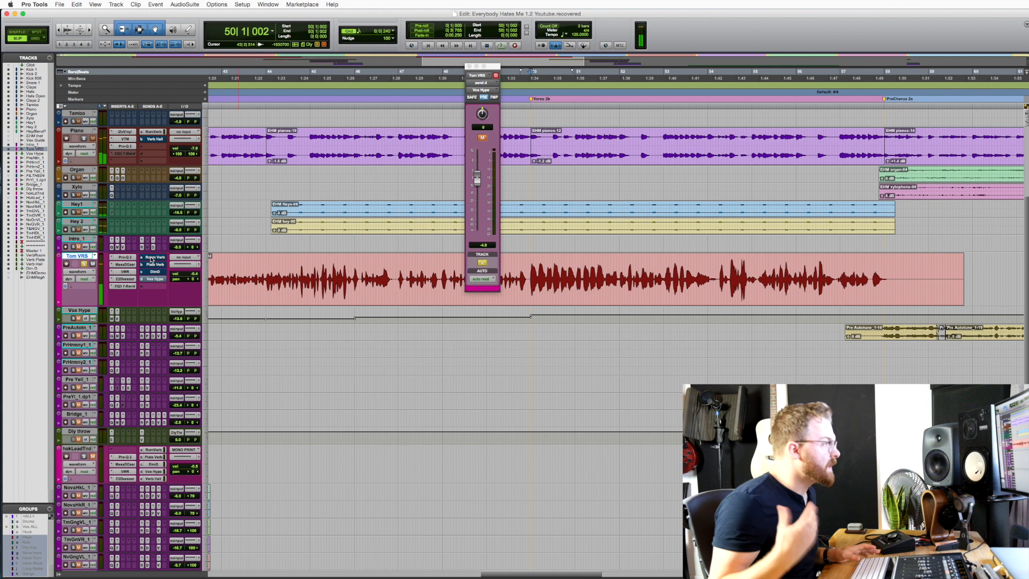
{"action": "key", "text": "shift+q"}
{"action": "key", "text": "space"}
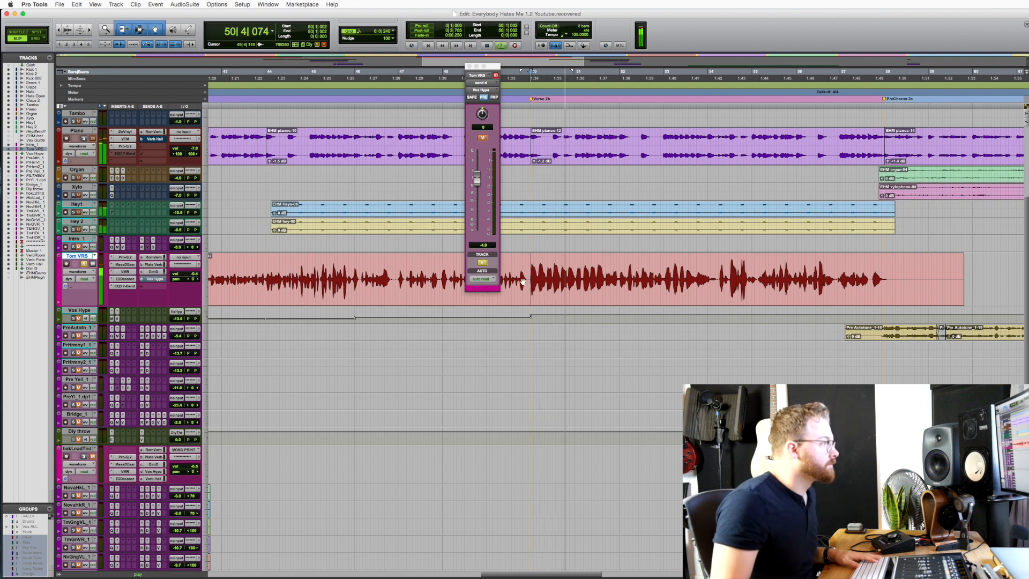
{"action": "key", "text": "space"}
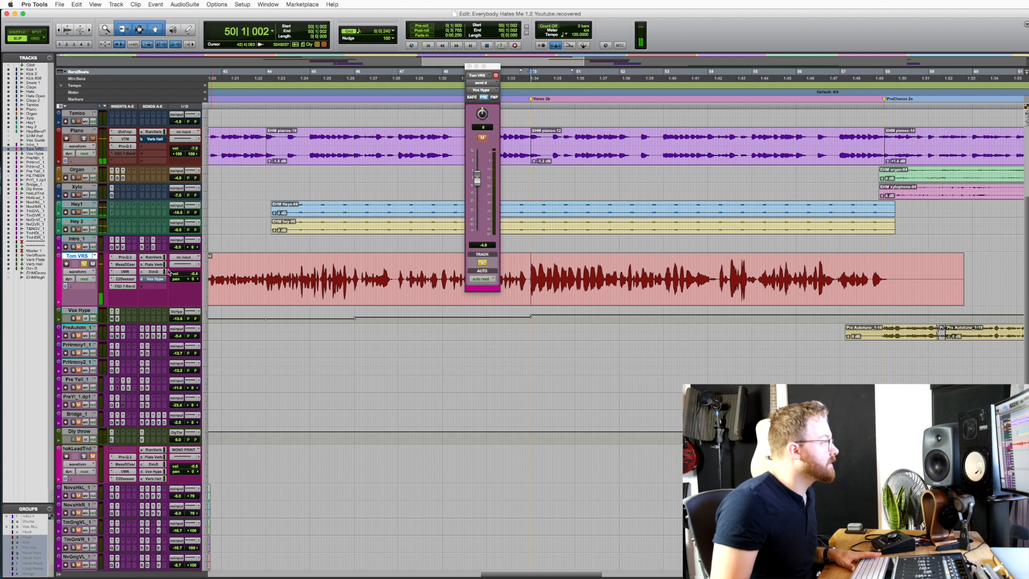
Step: Open the verse vocal's Room Verb, Plate Verb and DimD sends in turn to review their levels
{"action": "left_click", "coordinate": [151, 258]}
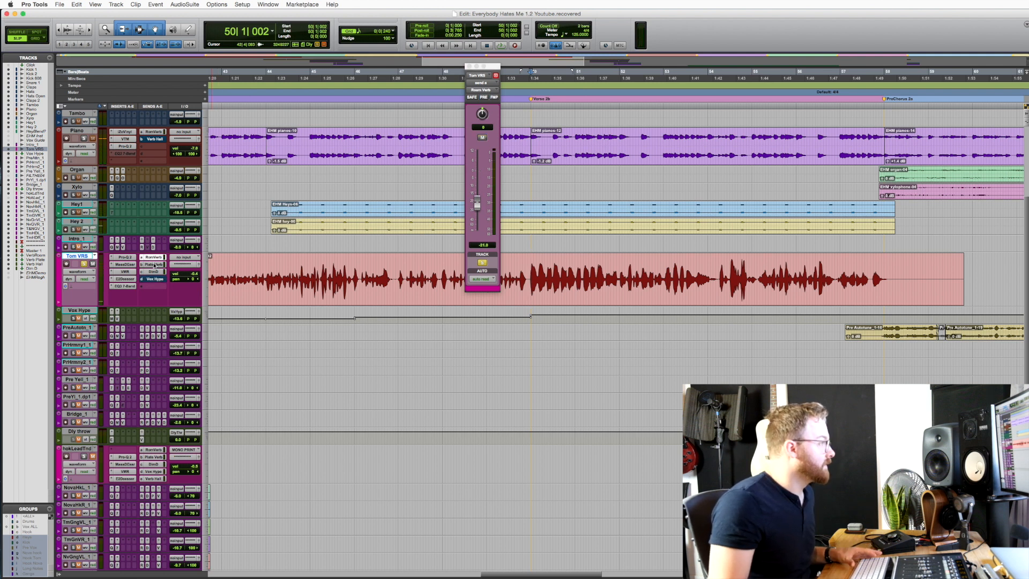
{"action": "left_click", "coordinate": [154, 264]}
{"action": "left_click", "coordinate": [155, 272]}
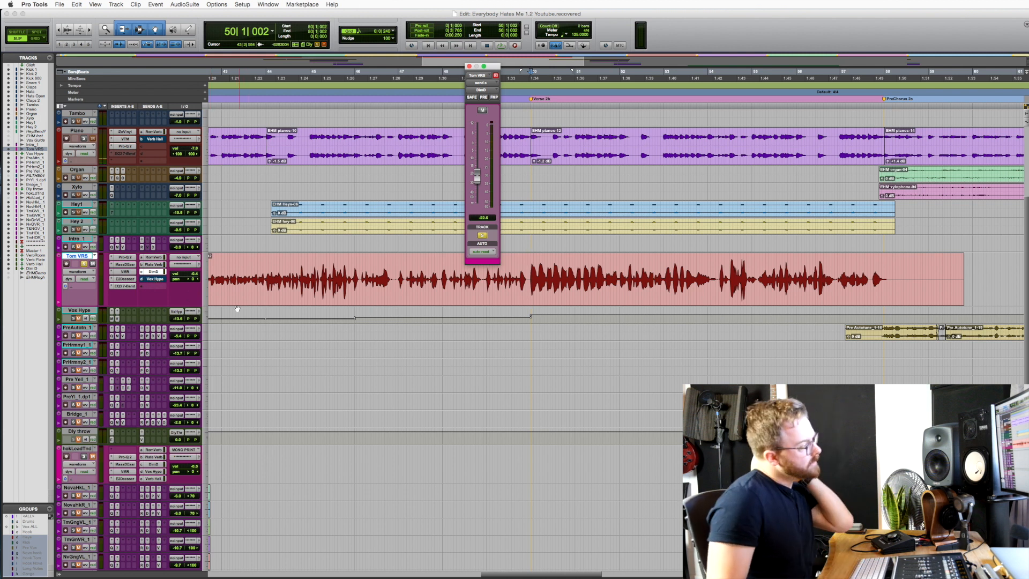
Step: Open the verse vocal's Vox Hype send, and select the Vox Hype track and open its Massey DeEsser insert
{"action": "left_click", "coordinate": [155, 279]}
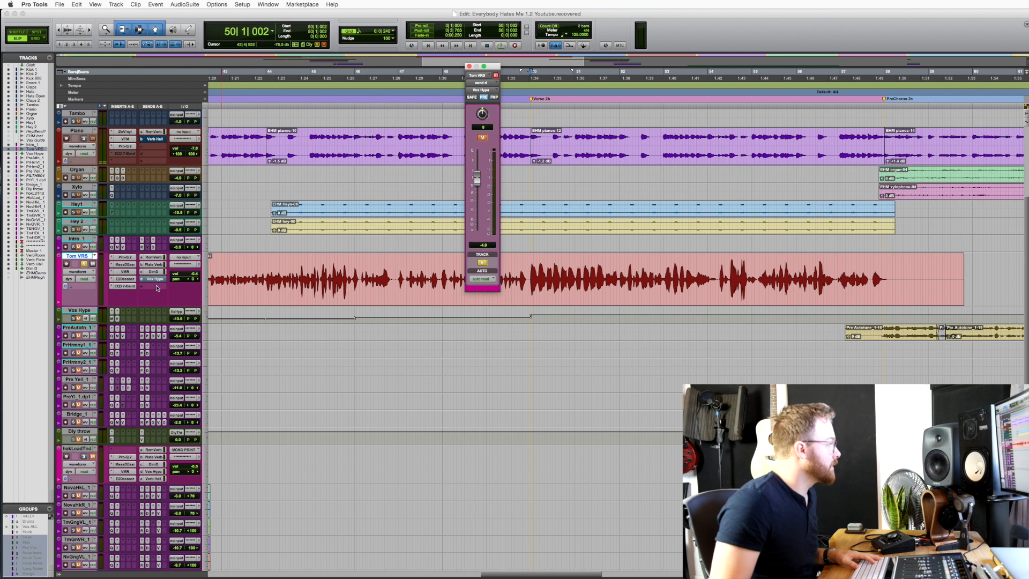
{"action": "left_click", "coordinate": [89, 310]}
{"action": "left_click", "coordinate": [112, 312]}
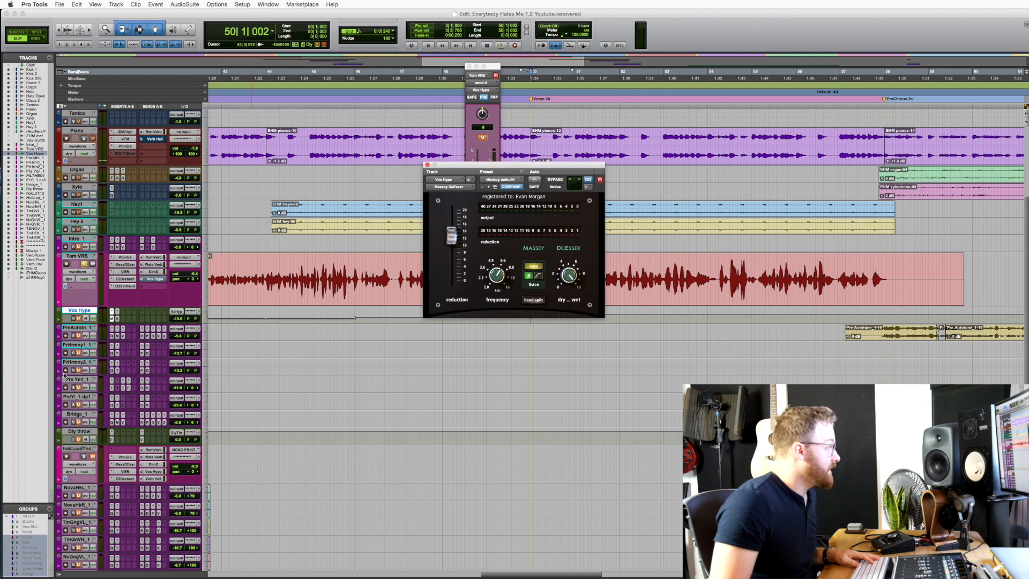
Step: Open the Vox Hype track's Virtual Mix Rack insert, and play Verse 2b with it bypassed and active for comparison
{"action": "left_click", "coordinate": [119, 320]}
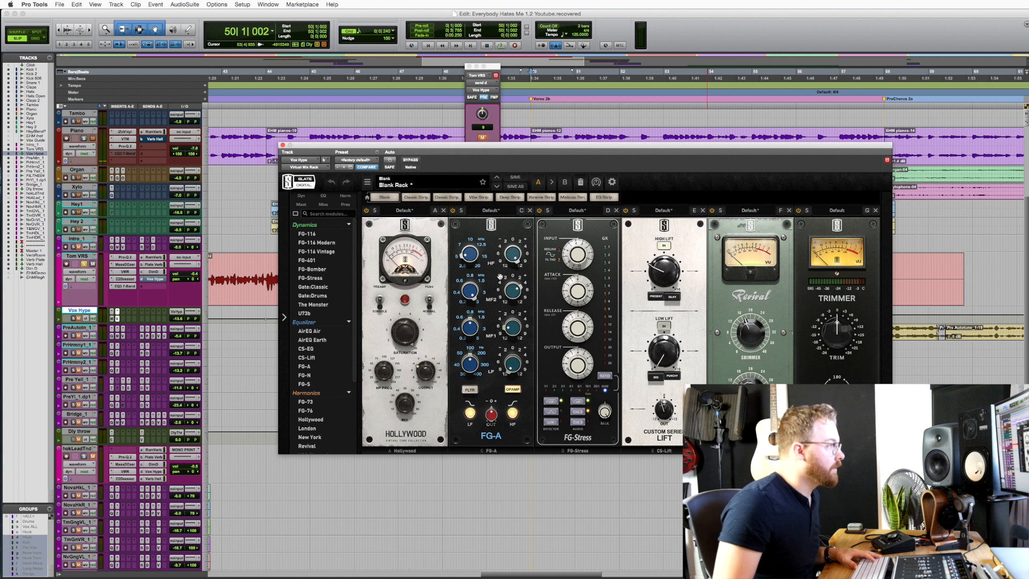
{"action": "key", "text": "space"}
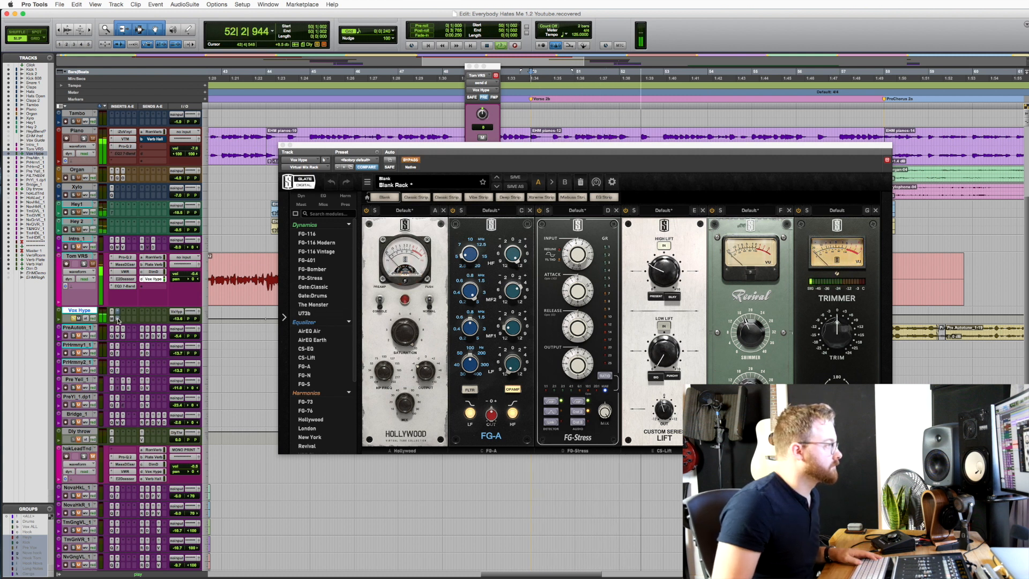
{"action": "key", "text": "space"}
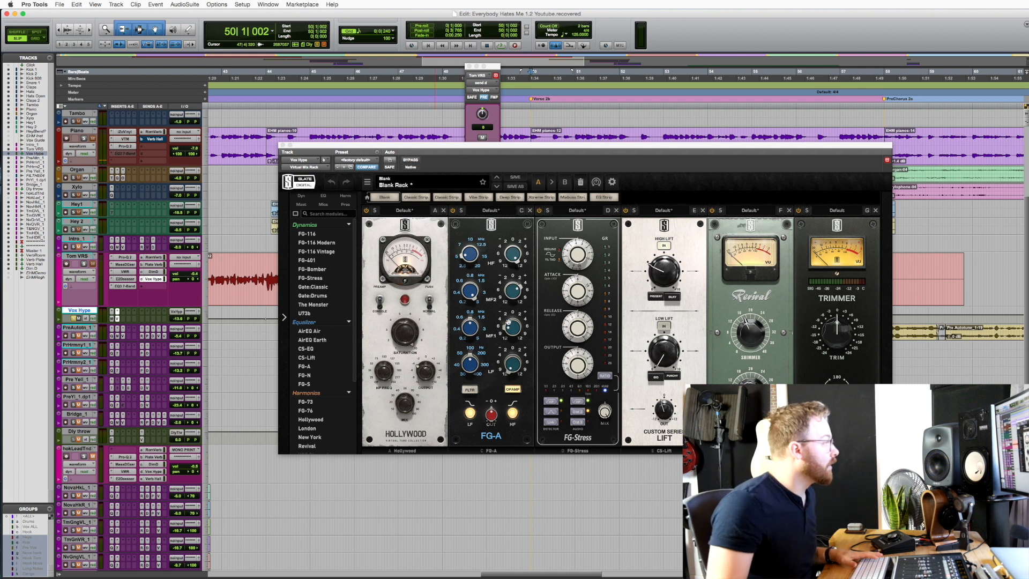
{"action": "key", "text": "space"}
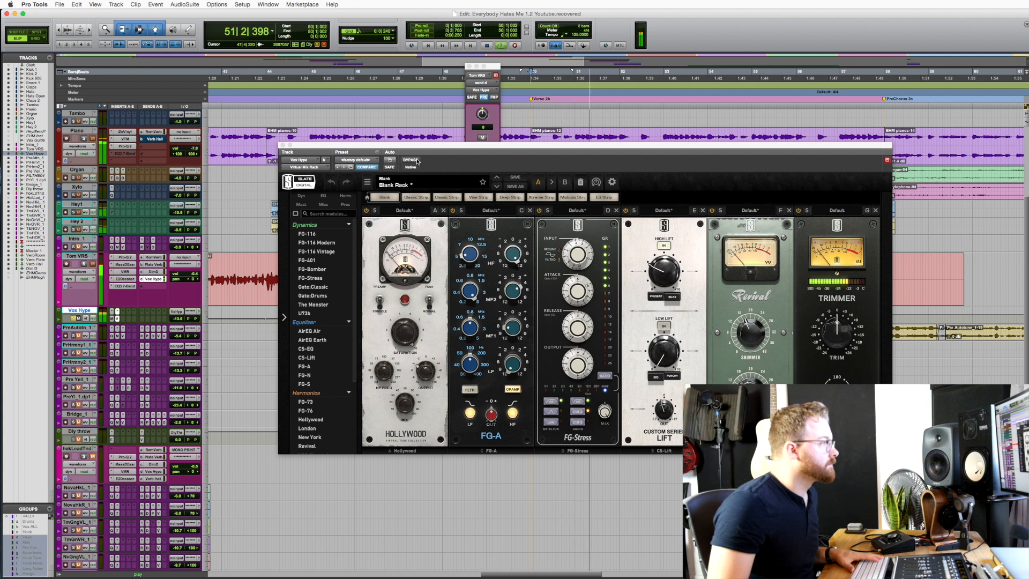
{"action": "key", "text": "space"}
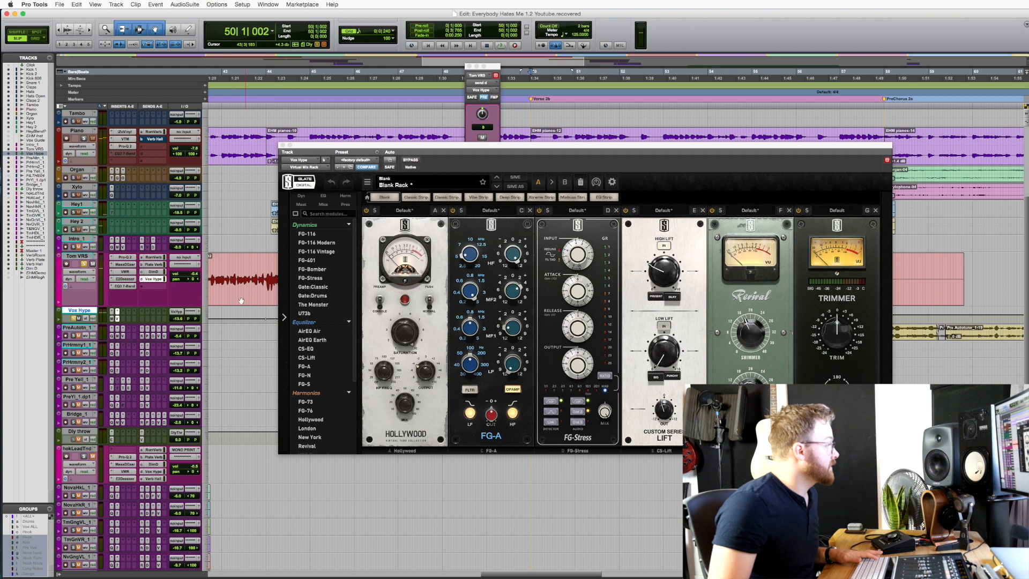
{"action": "key", "text": "space"}
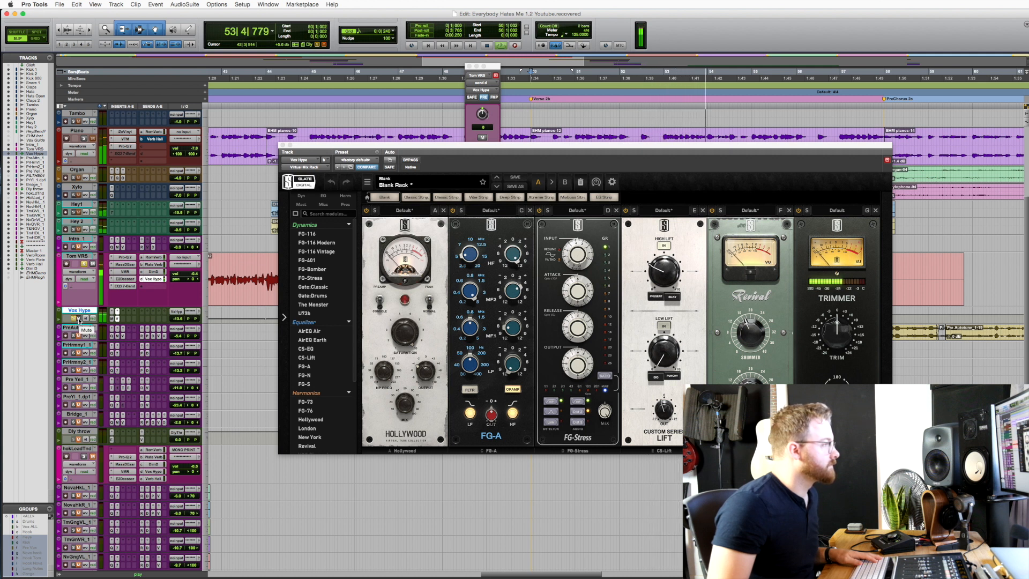
{"action": "key", "text": "space"}
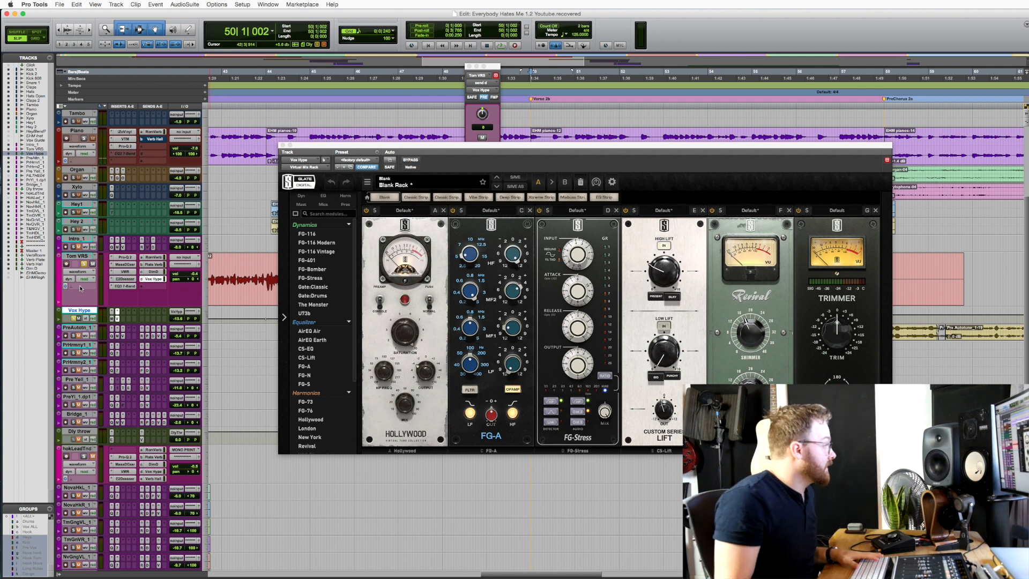
{"action": "left_click", "coordinate": [283, 145]}
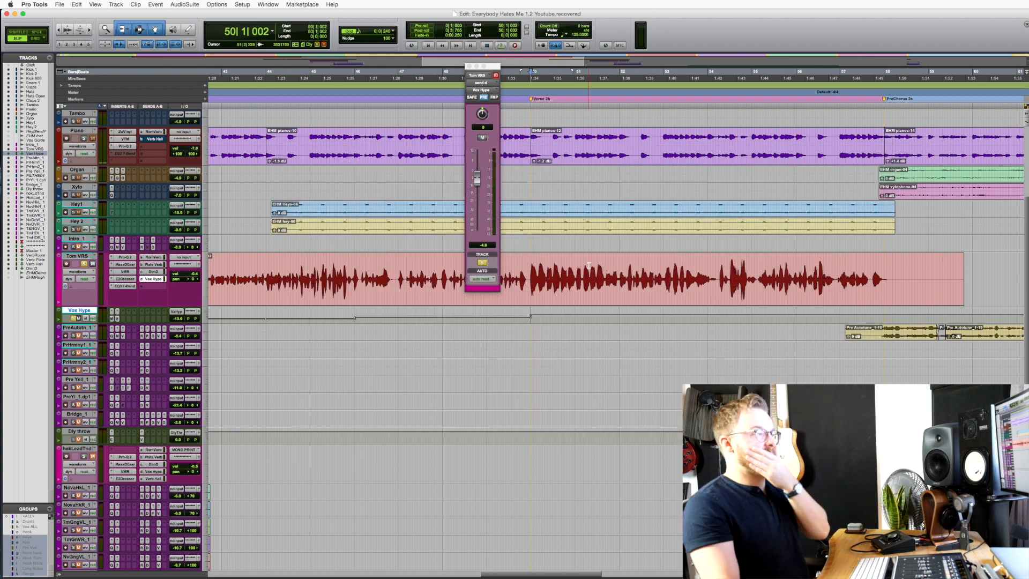
Step: Open the verse vocal's Pro-Q 2, Massey DeEsser and Virtual Mix Rack inserts in turn to review their settings
{"action": "left_click", "coordinate": [124, 258]}
{"action": "left_click", "coordinate": [125, 265]}
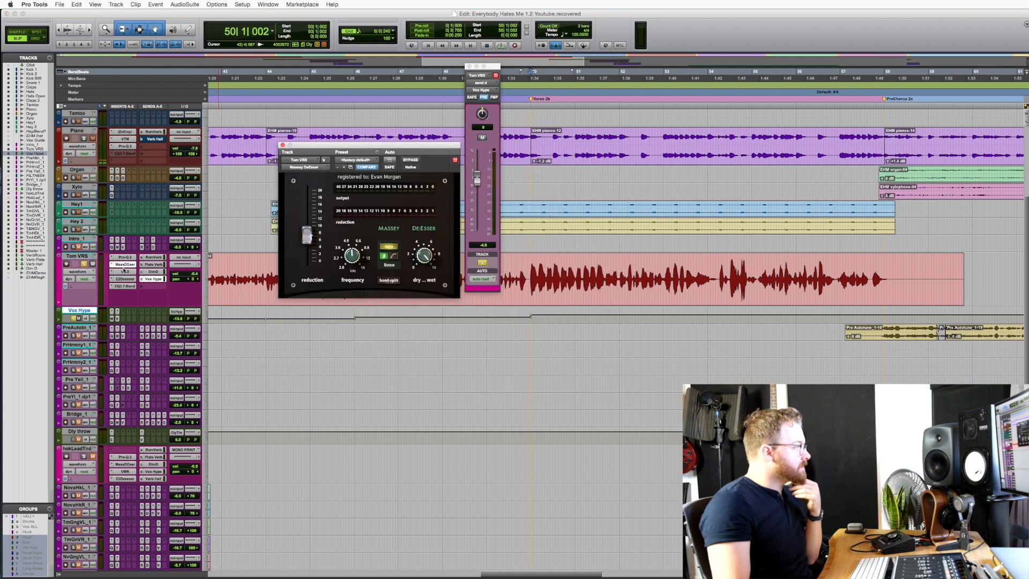
{"action": "left_click", "coordinate": [124, 272]}
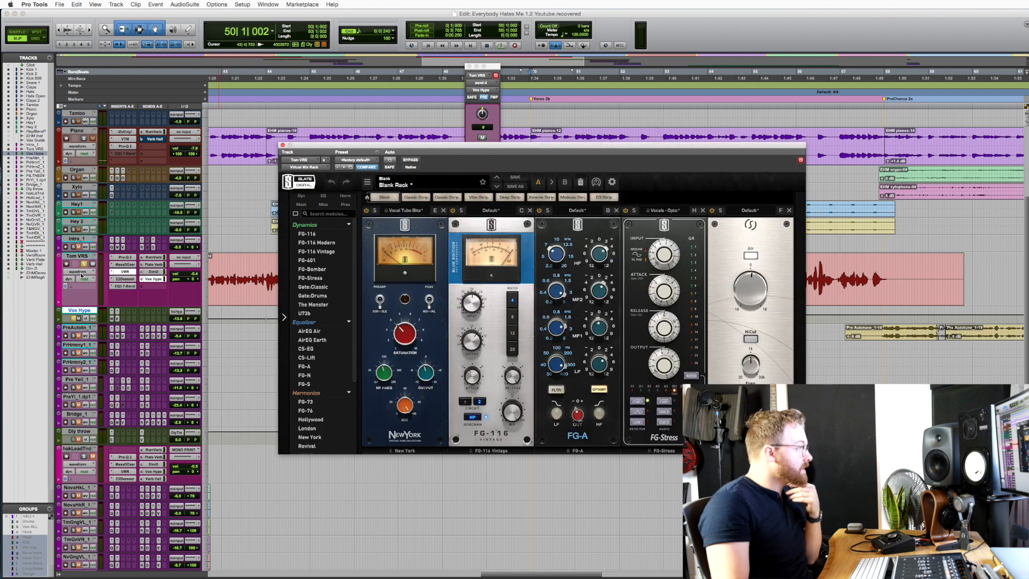
{"action": "left_click", "coordinate": [283, 146]}
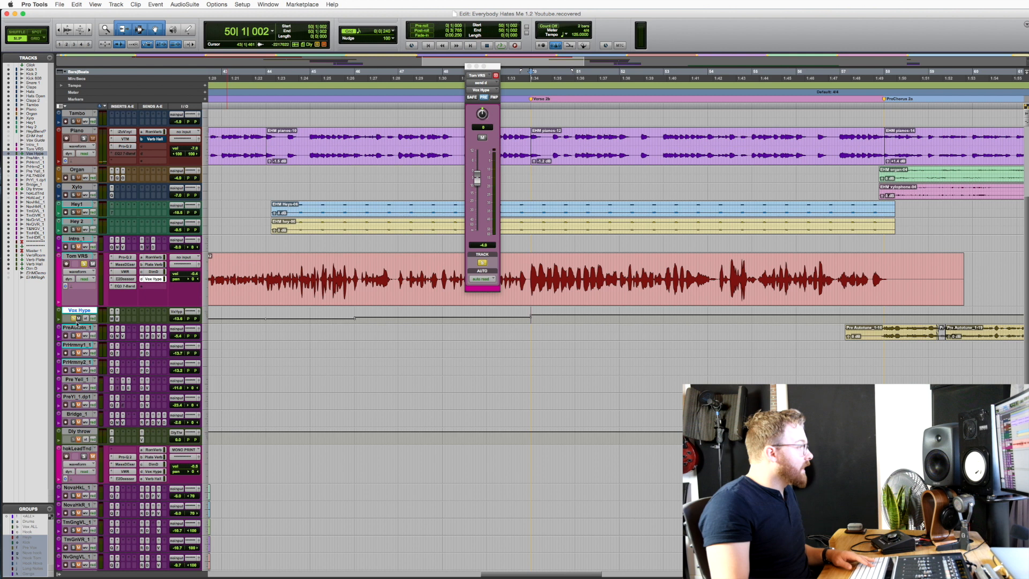
Step: Play Verse 2b with the soloed verse vocal's inserts and sends all active
{"action": "key", "text": "r"}
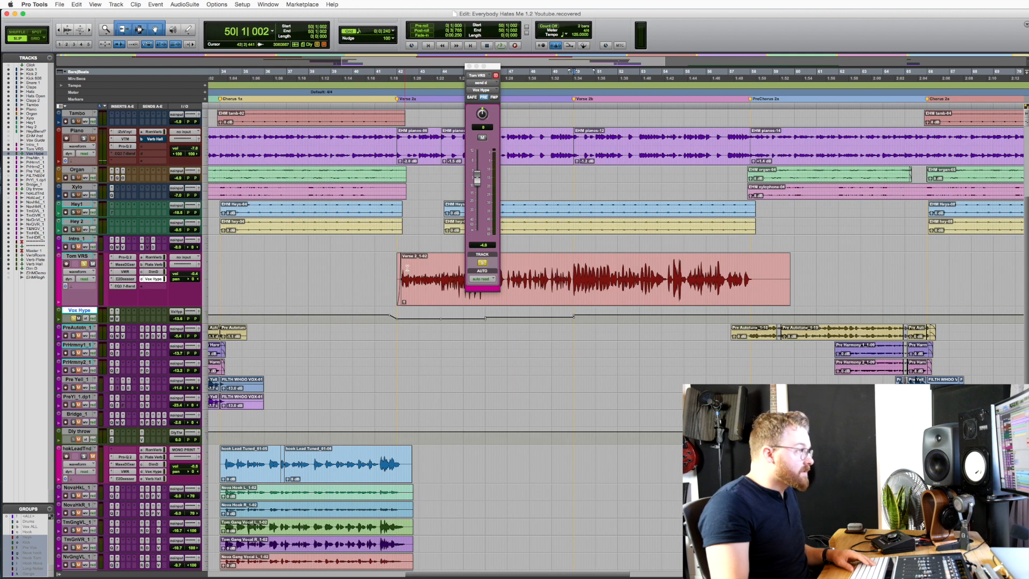
{"action": "key", "text": "t"}
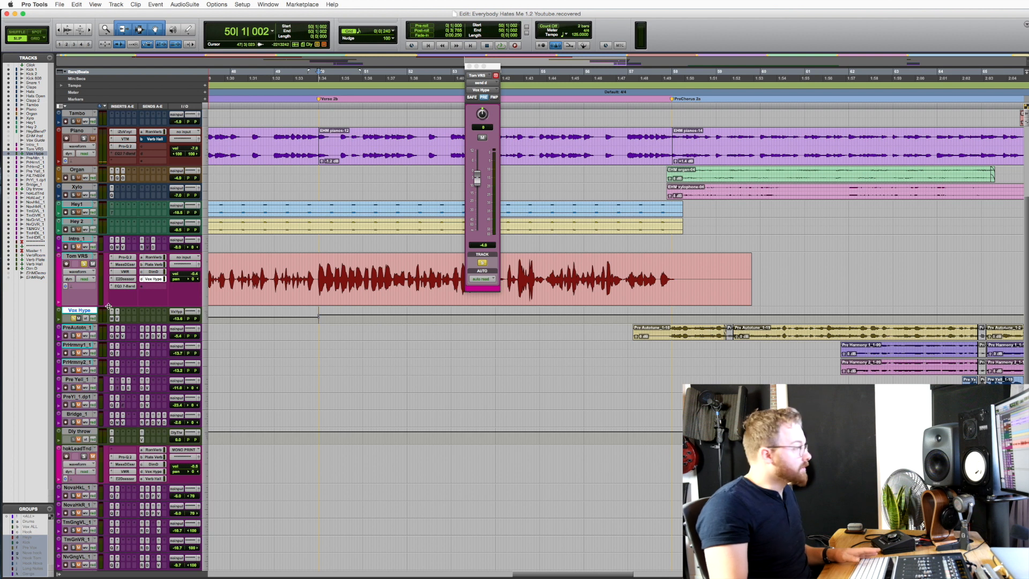
{"action": "key", "text": "r"}
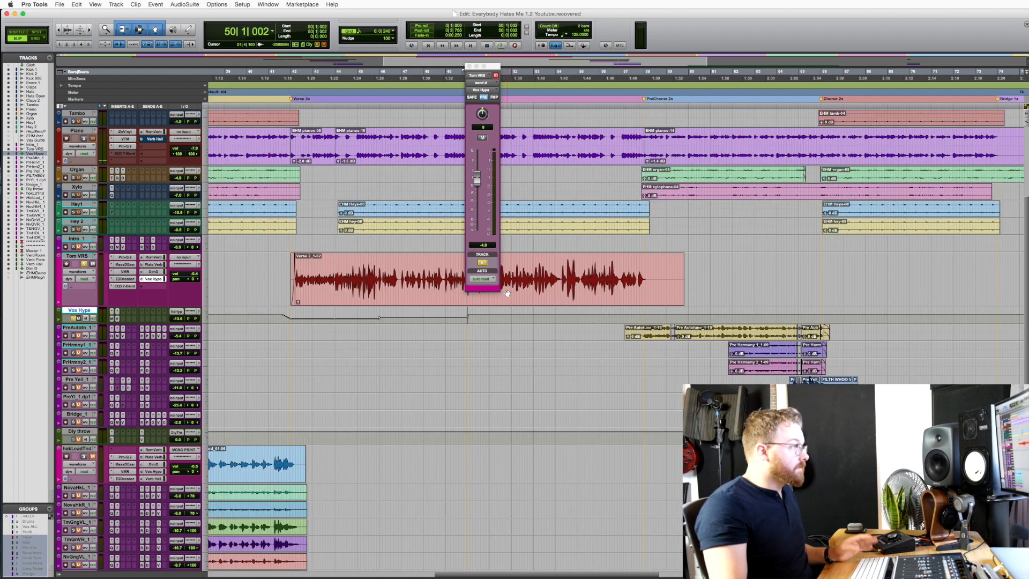
{"action": "key", "text": "space"}
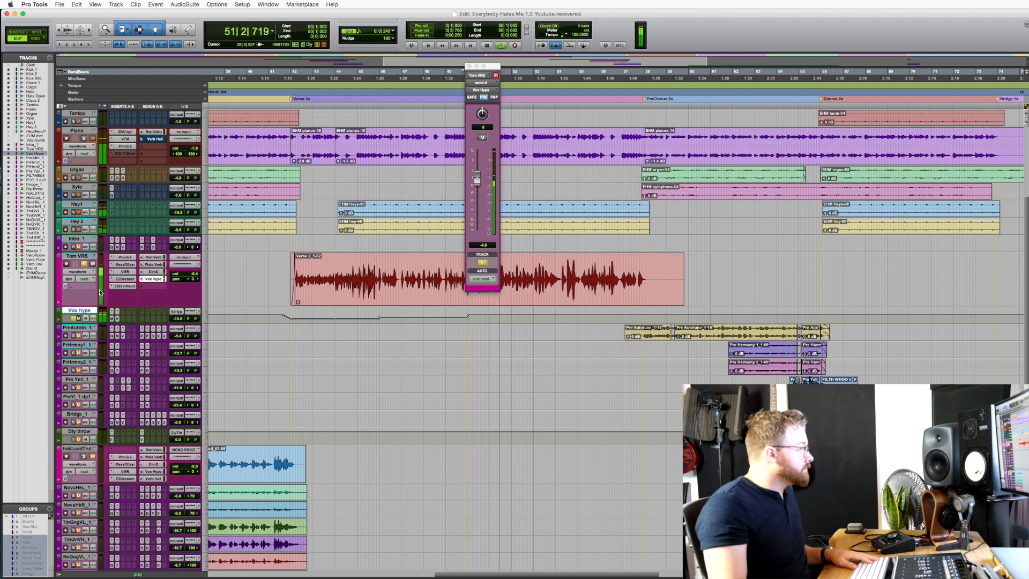
{"action": "key", "text": "space"}
Step: Bypass the soloed verse vocal's inserts and mute its sends to play Verse 2b dry, and re-enable everything and replay it
{"action": "left_click", "coordinate": [131, 258], "text": "ctrl+super"}
{"action": "left_click", "coordinate": [160, 260], "text": "ctrl+super"}
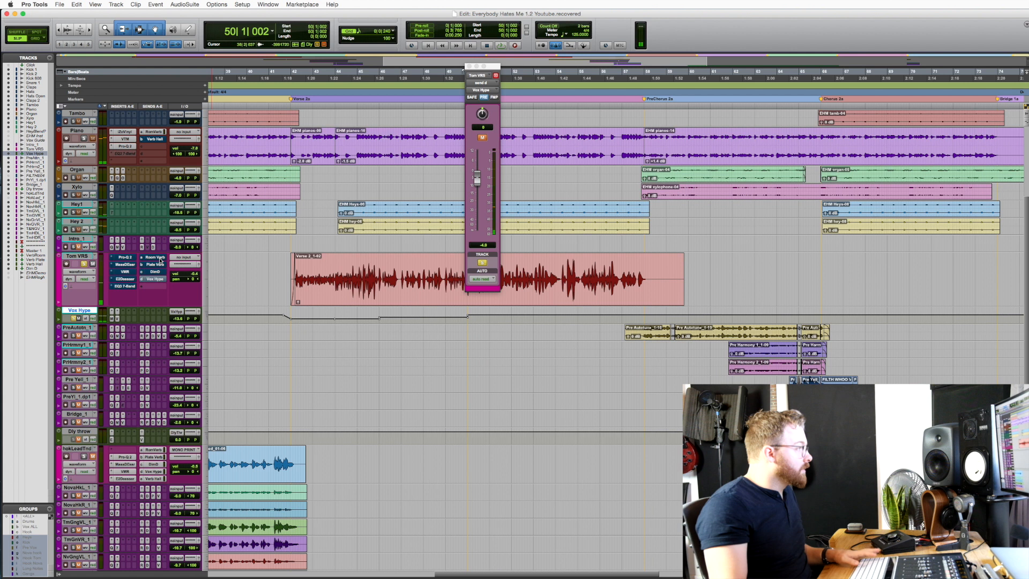
{"action": "key", "text": "space"}
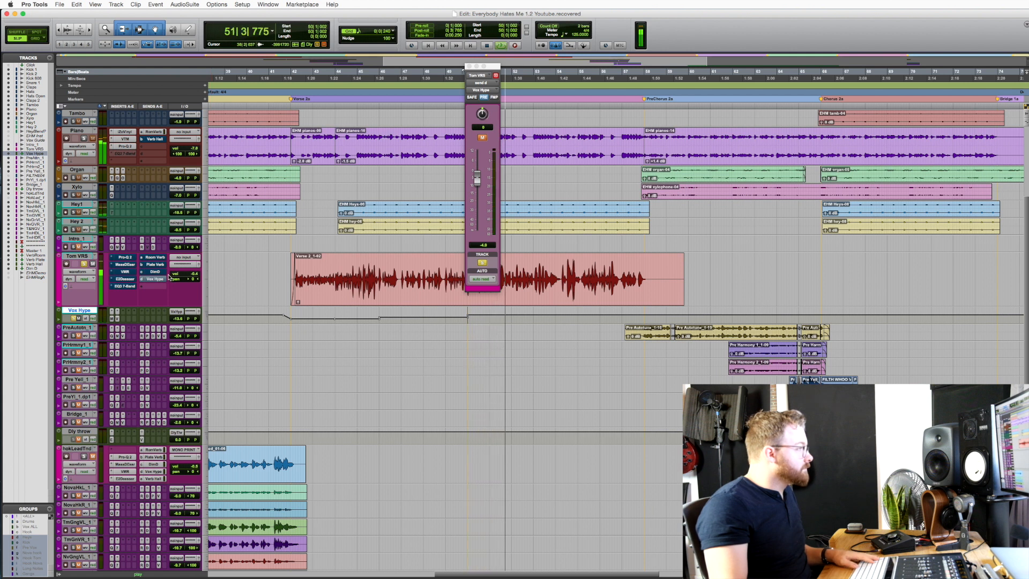
{"action": "key", "text": "space"}
{"action": "left_click", "coordinate": [134, 262], "text": "ctrl+super"}
{"action": "left_click", "coordinate": [161, 263], "text": "ctrl+super"}
{"action": "key", "text": "space"}
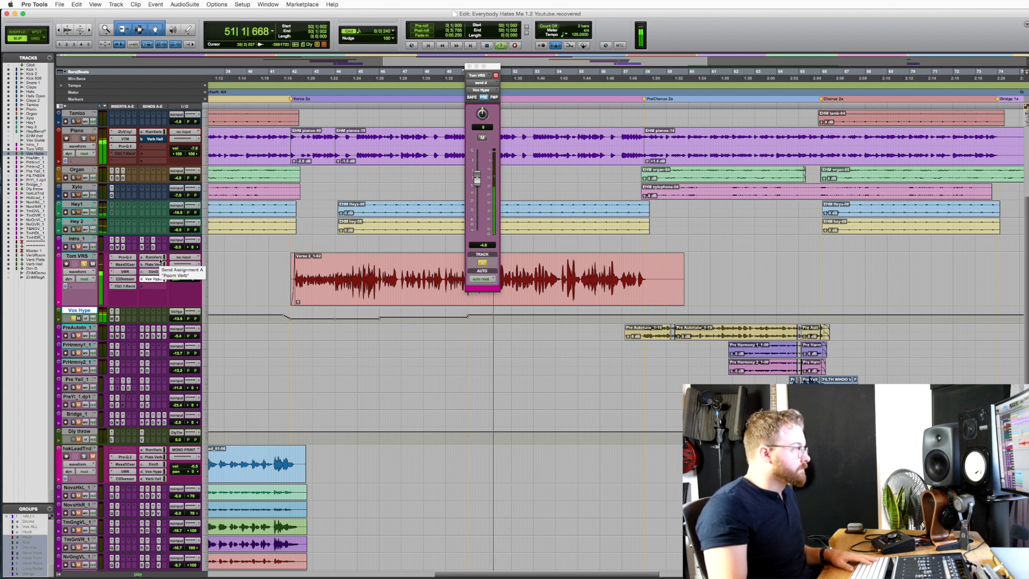
Step: Unsolo the verse vocal and Vox Hype tracks and play Verse 2b in the full mix
{"action": "left_click", "coordinate": [83, 265]}
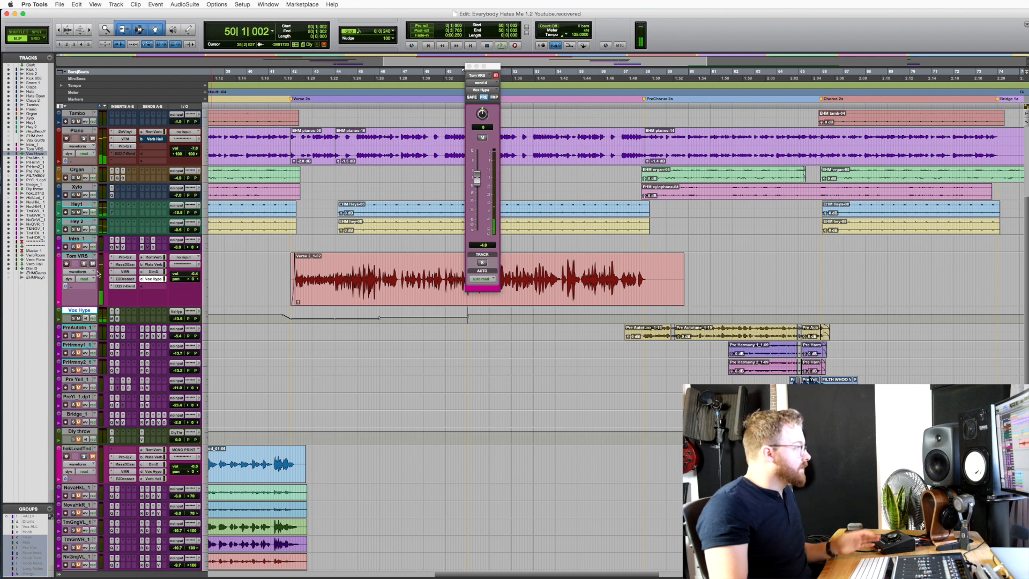
{"action": "key", "text": "space"}
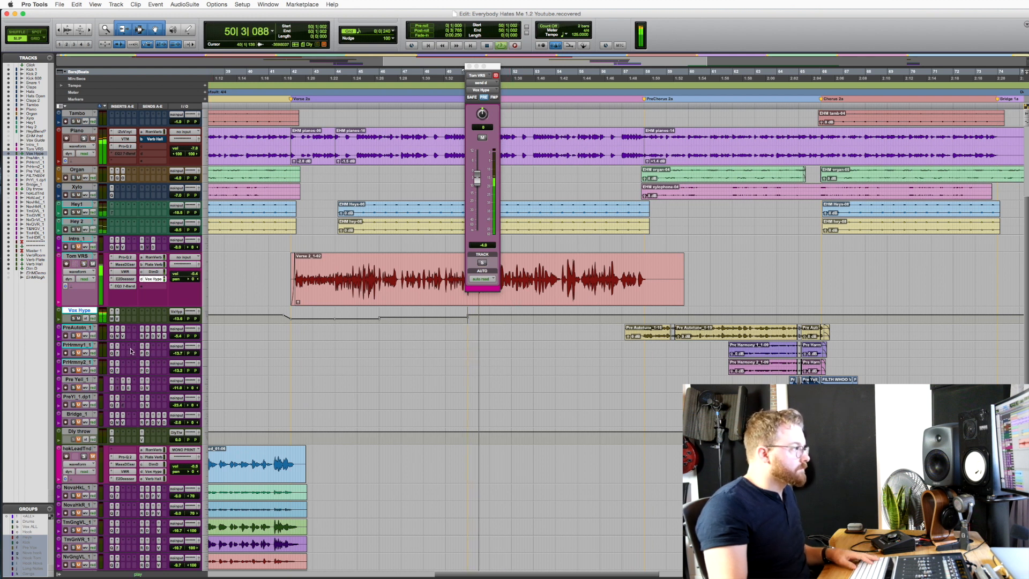
{"action": "key", "text": "space"}
Step: Compare the verse vocal in the full mix by playing Verse 2b with its inserts and sends disabled and re-enabled
{"action": "left_click", "coordinate": [127, 259], "text": "ctrl+super"}
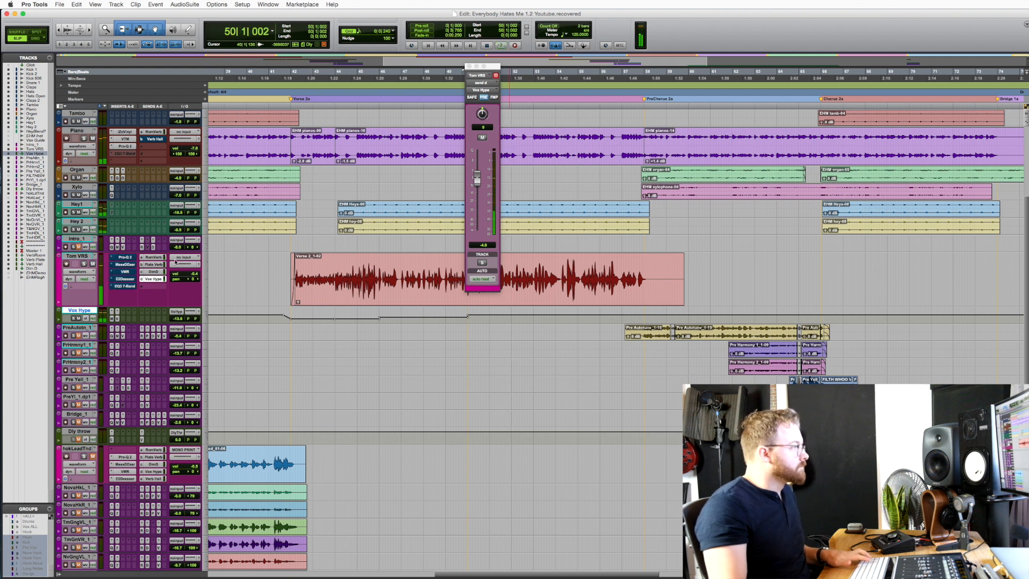
{"action": "left_click", "coordinate": [156, 258], "text": "ctrl+super"}
{"action": "key", "text": "space"}
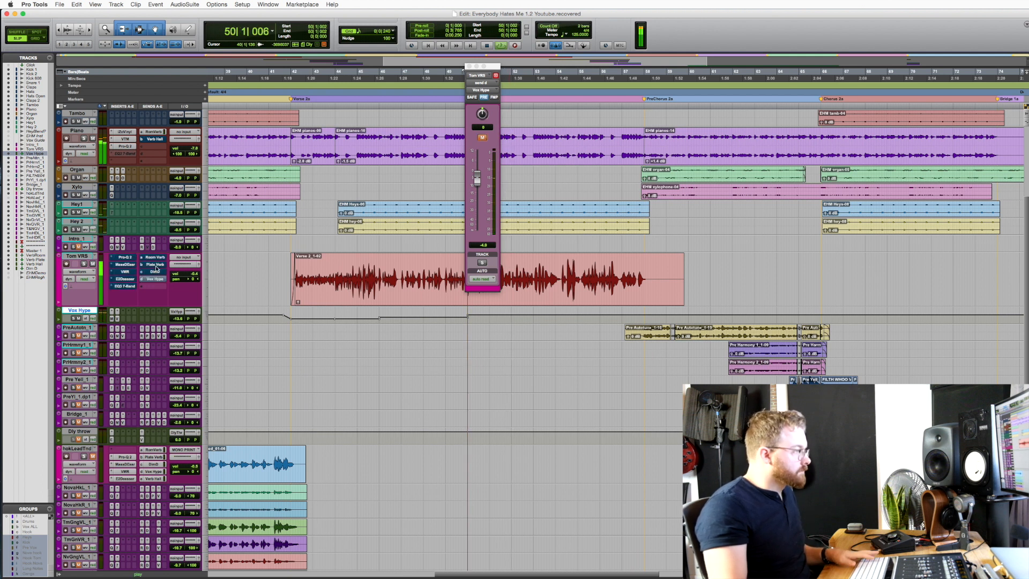
{"action": "left_click", "coordinate": [124, 259], "text": "ctrl+super"}
{"action": "left_click", "coordinate": [159, 259], "text": "ctrl+super"}
{"action": "key", "text": "space"}
{"action": "key", "text": "space"}
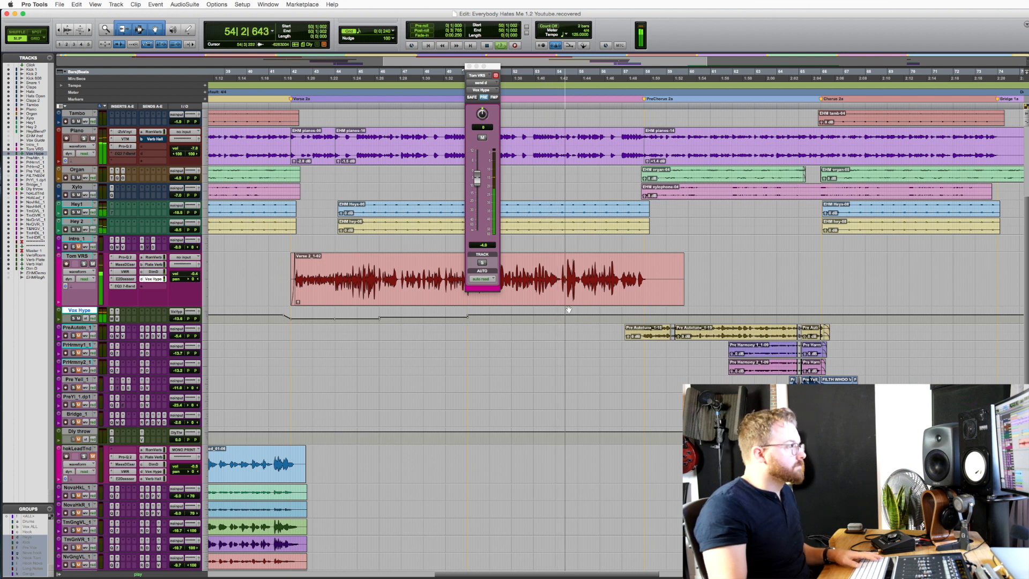
{"action": "key", "text": "space"}
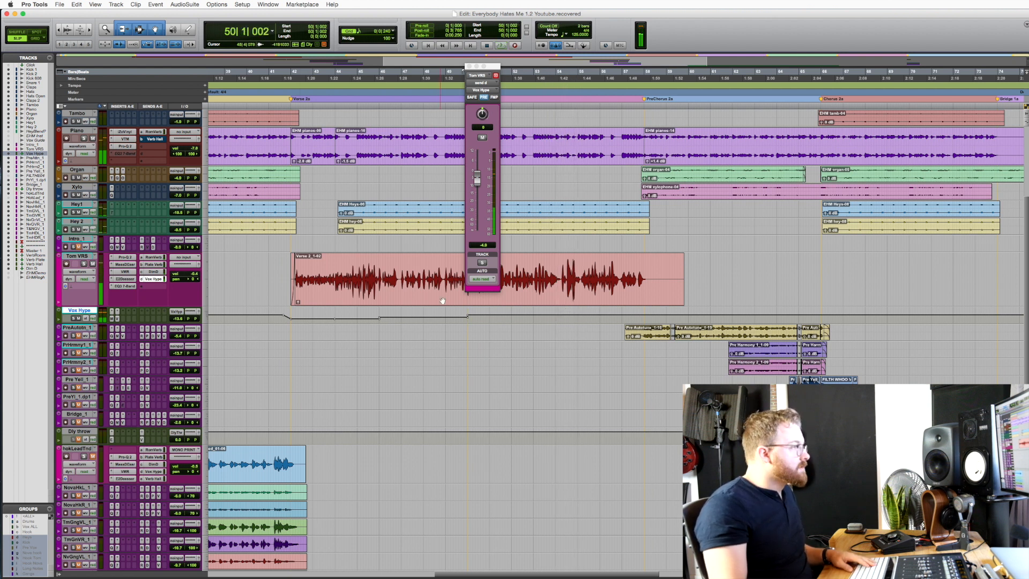
Step: Locate the Pre Autotune clips at PreChorus 2a and set their track's height to medium
{"action": "key", "text": "r"}
{"action": "scroll", "coordinate": [538, 290], "scroll_direction": "up", "scroll_amount": 4}
{"action": "scroll", "coordinate": [513, 429], "scroll_direction": "down", "scroll_amount": 4}
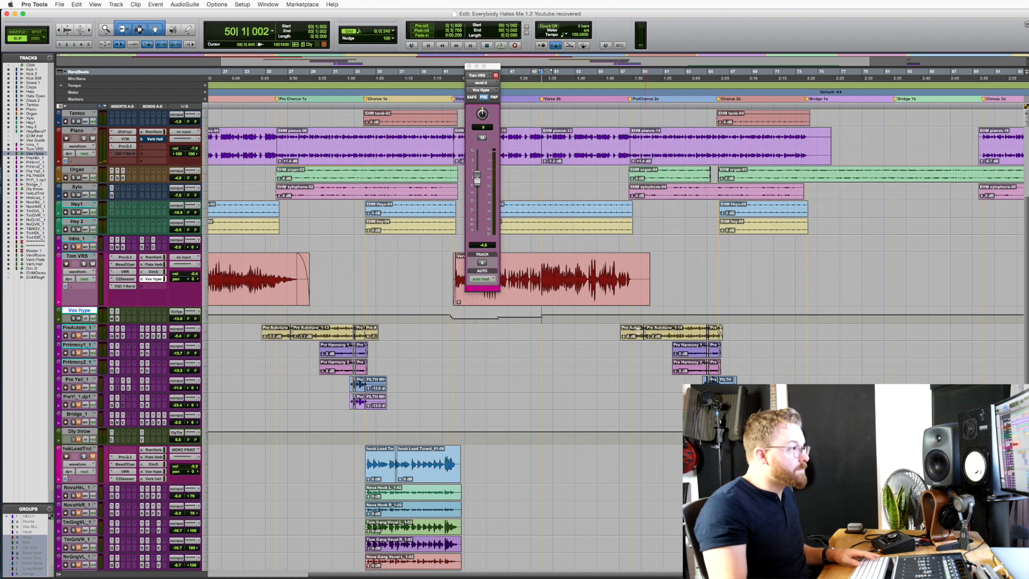
{"action": "left_click", "coordinate": [615, 327]}
{"action": "key", "text": "t"}
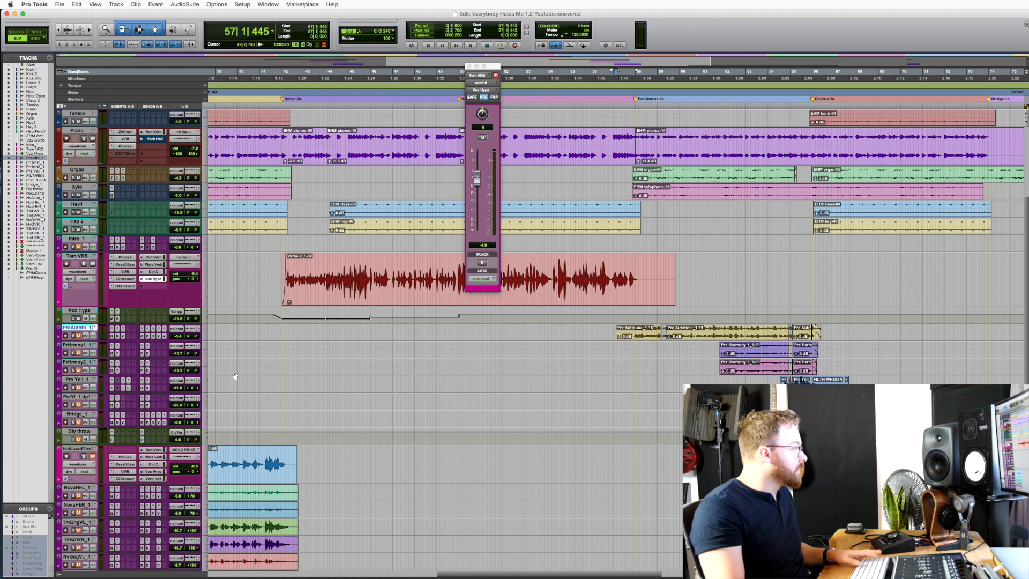
{"action": "left_click", "coordinate": [204, 334]}
{"action": "left_click", "coordinate": [219, 343]}
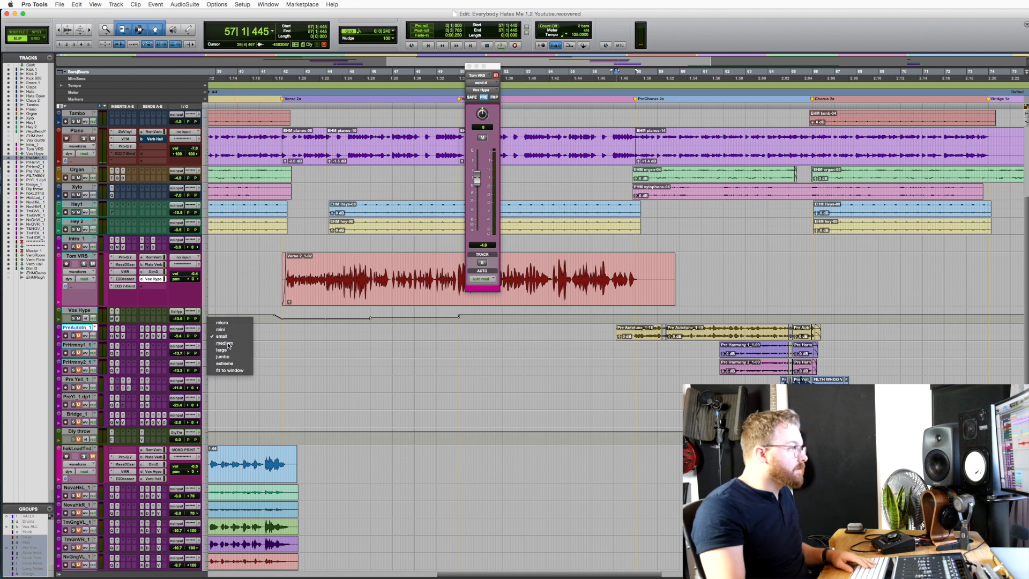
Step: Examine the Pre Autotune and pre-harmony vocal clips around PreChorus 2a in the timeline
{"action": "key", "text": "t"}
{"action": "key", "text": "t"}
{"action": "left_click", "coordinate": [672, 333]}
{"action": "key", "text": "a"}
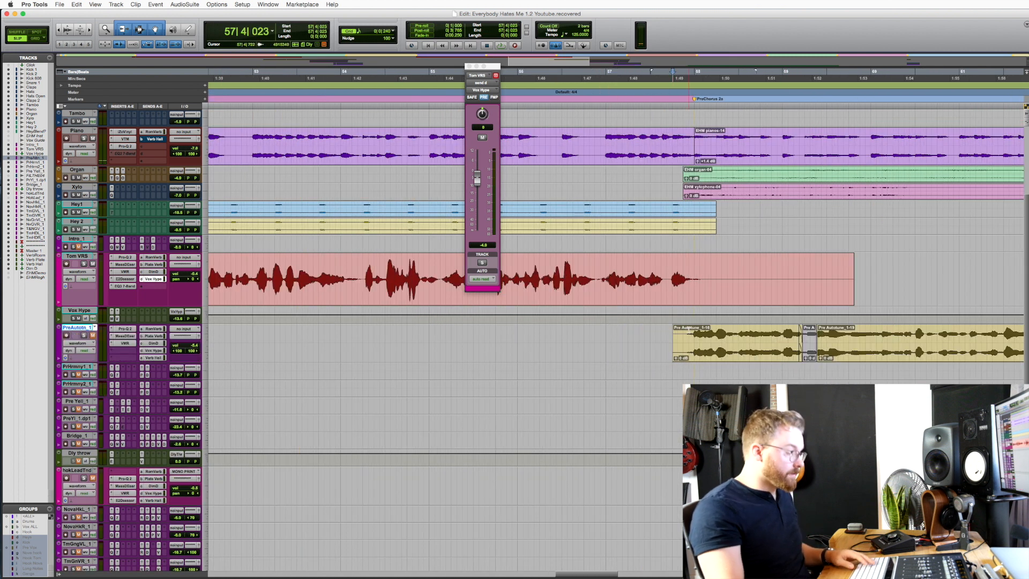
{"action": "key", "text": "r"}
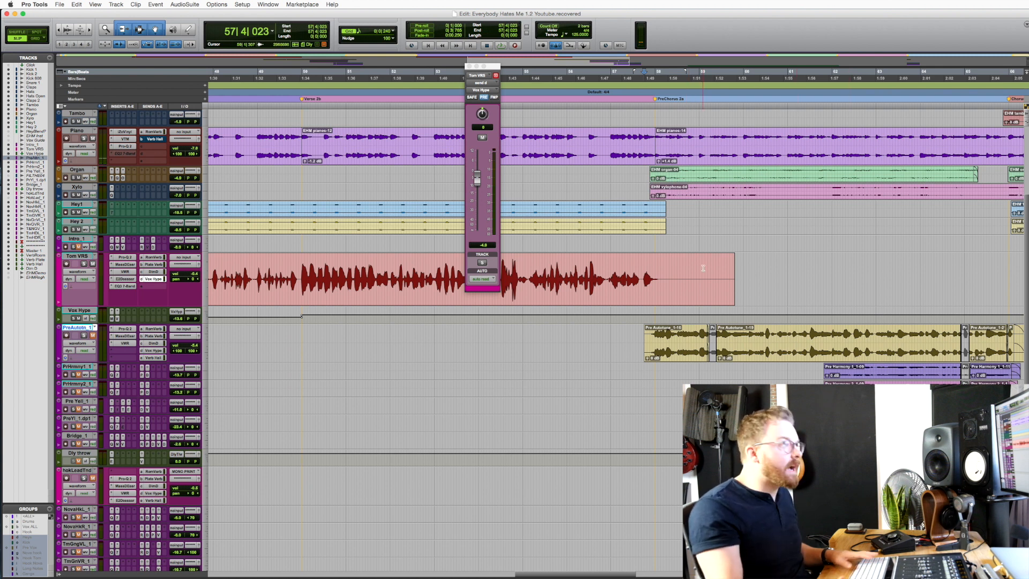
{"action": "key", "text": "r"}
{"action": "key", "text": "r"}
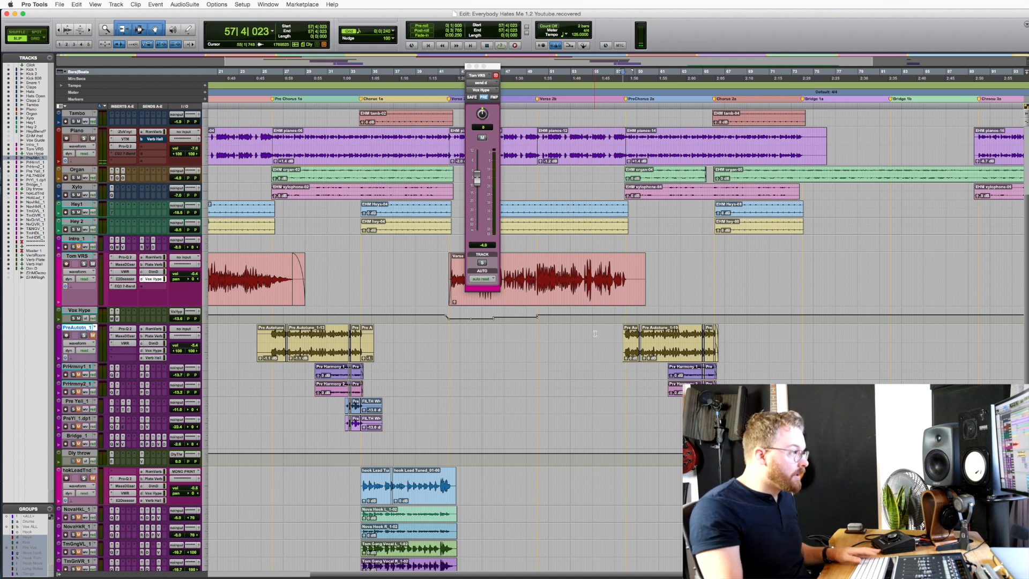
{"action": "key", "text": "t"}
{"action": "key", "text": "t"}
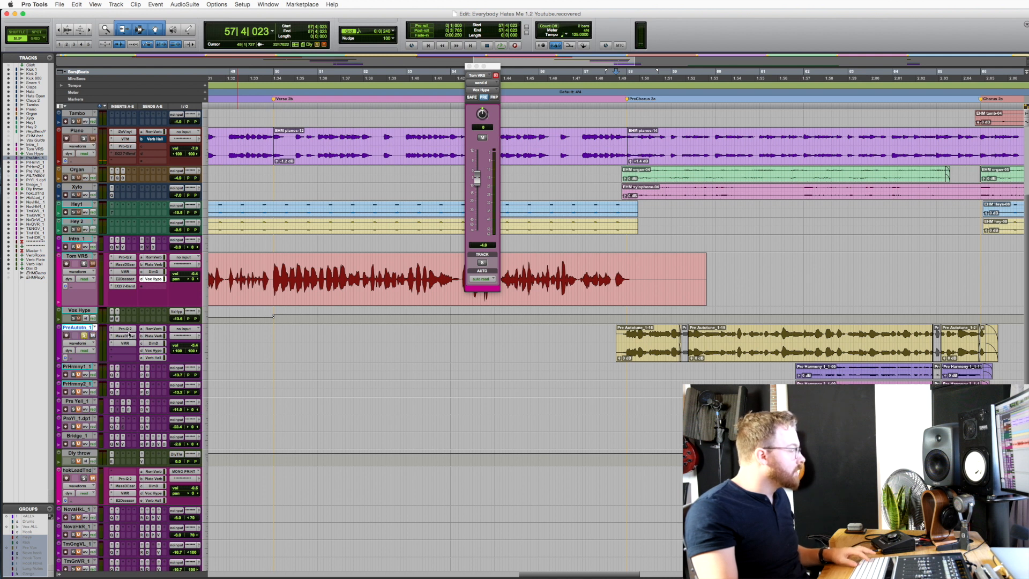
Step: Play the beginning of PreChorus 2a with the Pre Autotune vocal track soloed
{"action": "key", "text": "t"}
{"action": "key", "text": "t"}
{"action": "left_click", "coordinate": [583, 337]}
{"action": "key", "text": "space"}
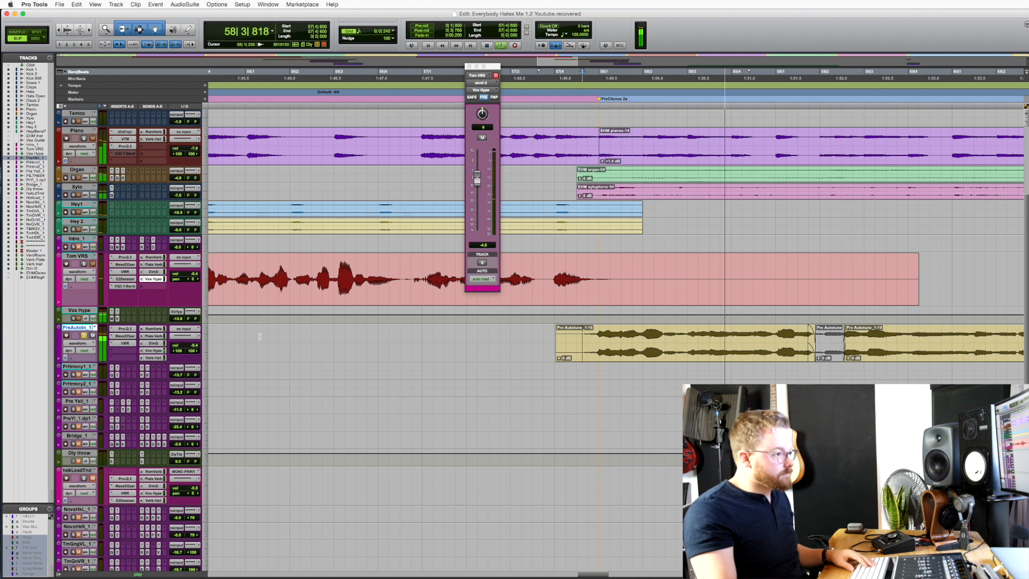
{"action": "key", "text": "r"}
{"action": "key", "text": "r"}
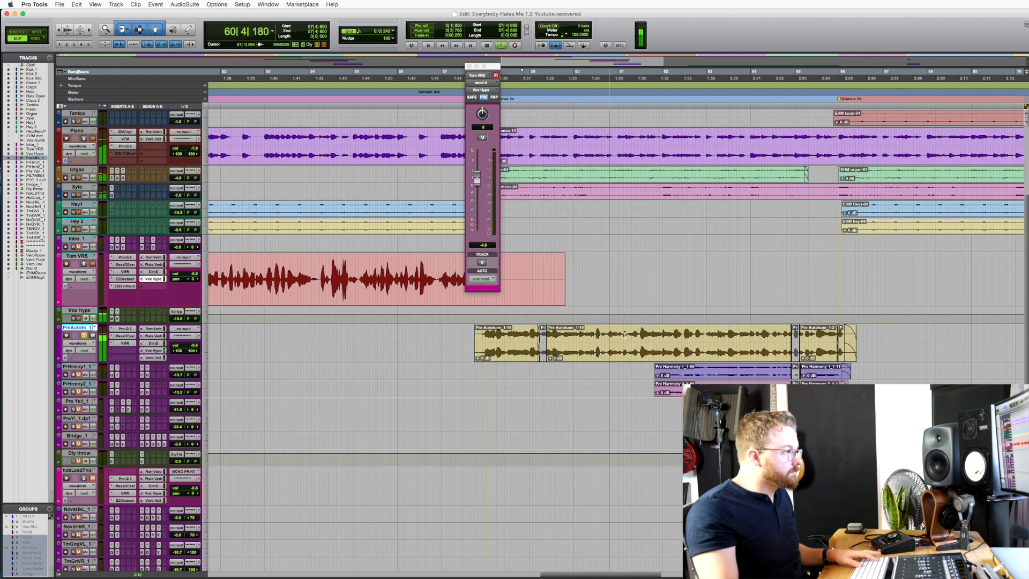
{"action": "key", "text": "space"}
Step: Bypass all inserts and mute all sends on the Pre Autotune track, and play PreChorus 2a from its start
{"action": "left_click", "coordinate": [590, 328]}
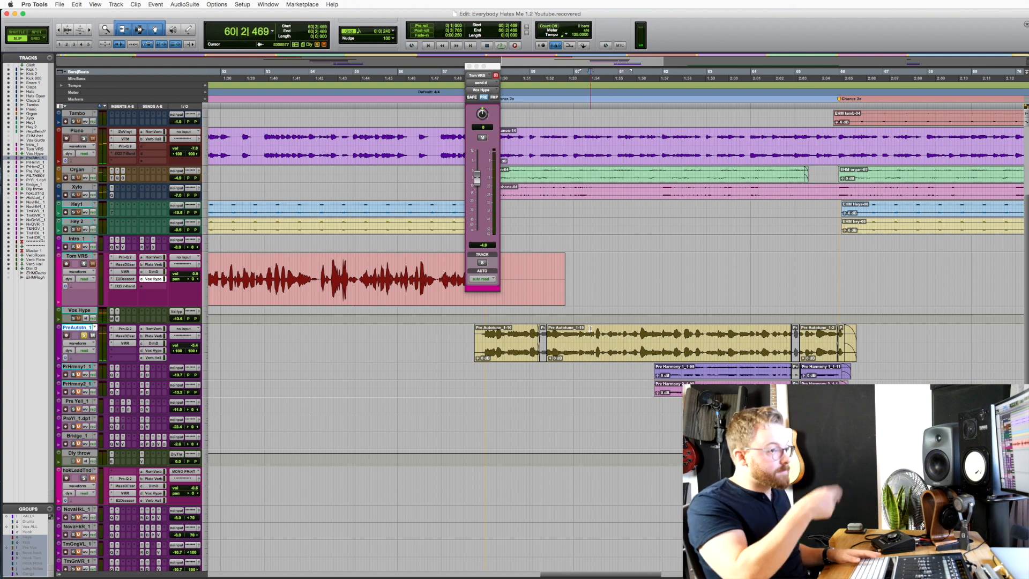
{"action": "left_click_drag", "start_coordinate": [130, 333], "coordinate": [129, 329]}
{"action": "left_click_drag", "start_coordinate": [156, 357], "coordinate": [164, 329]}
{"action": "left_click", "coordinate": [486, 330]}
{"action": "key", "text": "space"}
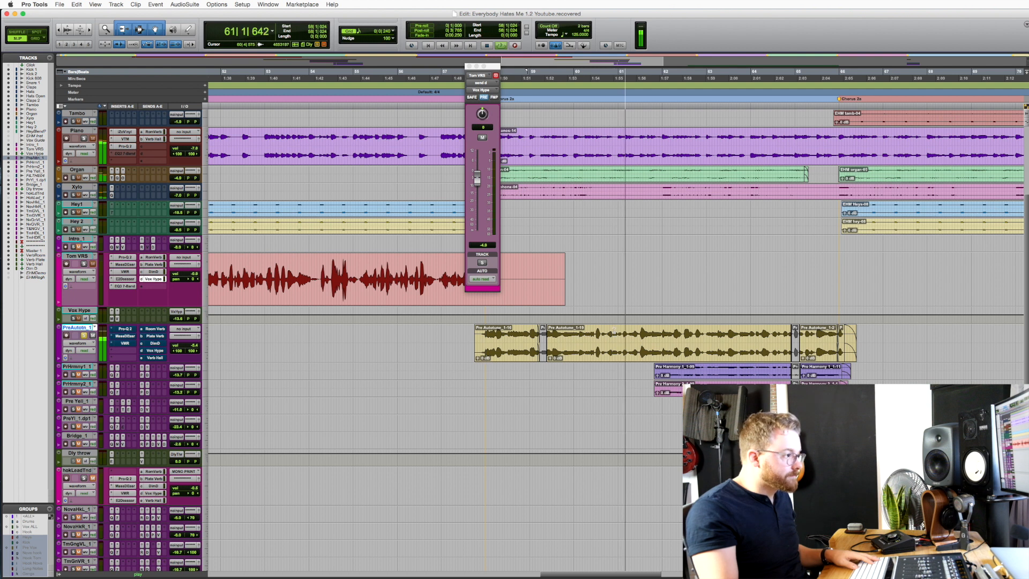
Step: Re-enable the Pro-Q 3, Massey DeEsser and Virtual Mix Rack inserts on the Pre Autotune track, and play PreChorus 2a from its start
{"action": "key", "text": "space"}
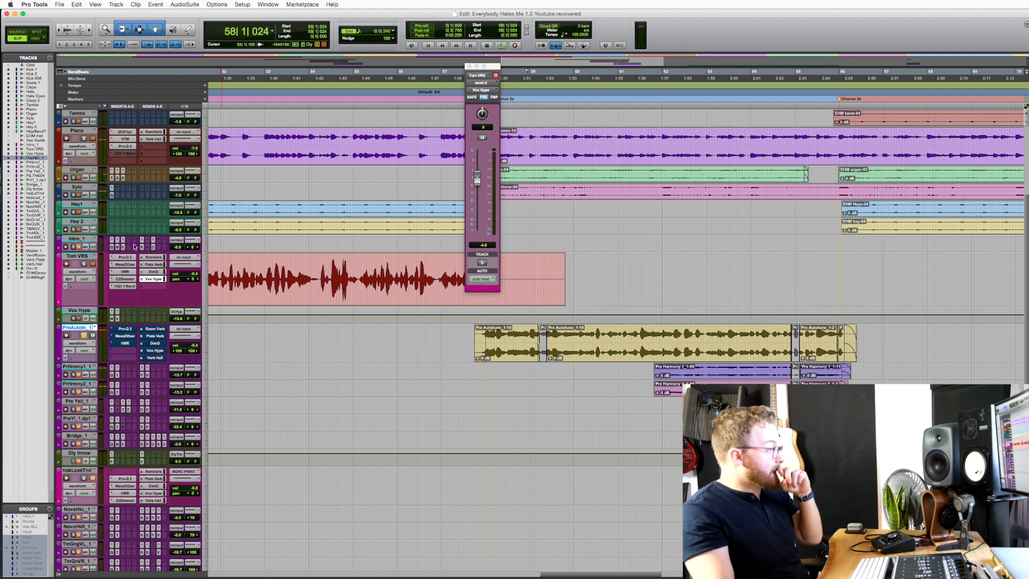
{"action": "scroll", "coordinate": [458, 345], "scroll_direction": "up", "scroll_amount": 1}
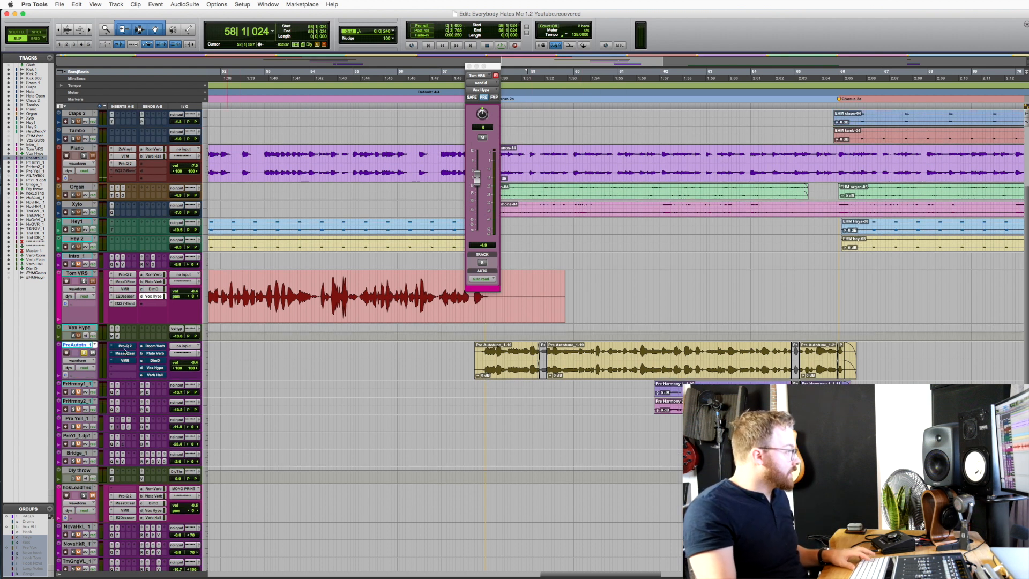
{"action": "left_click", "coordinate": [125, 346]}
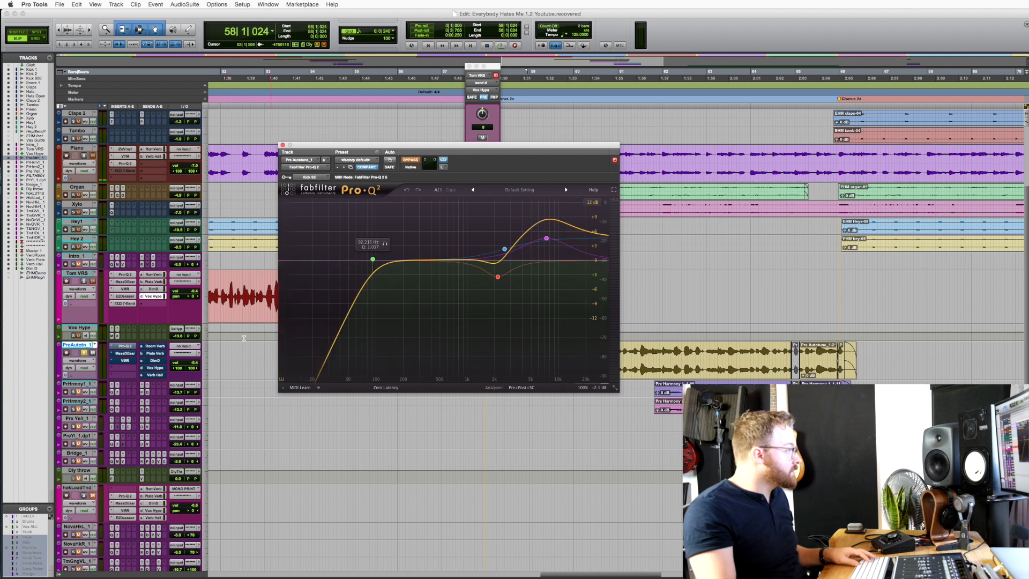
{"action": "left_click", "coordinate": [125, 354]}
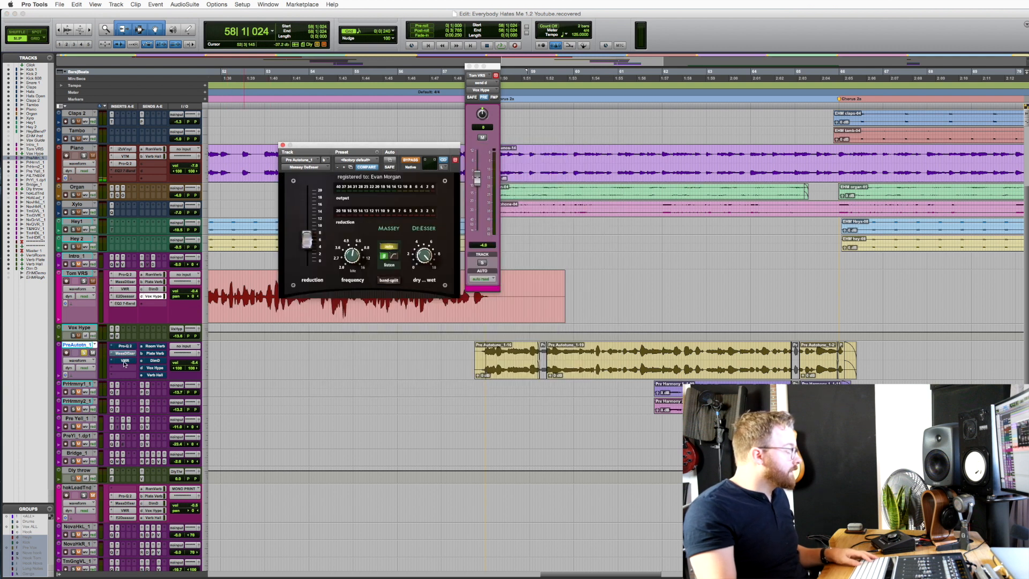
{"action": "left_click", "coordinate": [126, 361]}
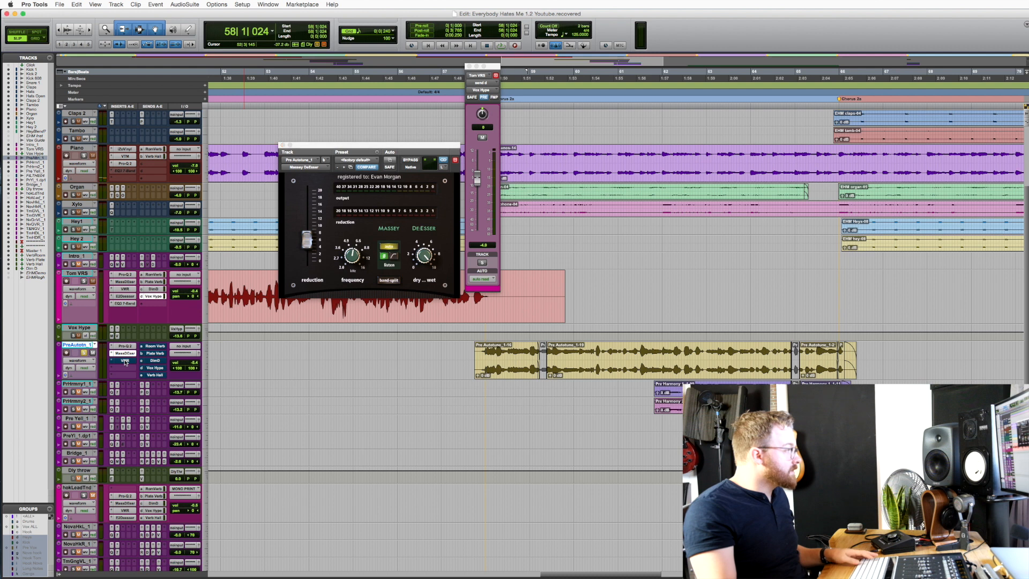
{"action": "left_click_drag", "start_coordinate": [412, 144], "coordinate": [507, 140]}
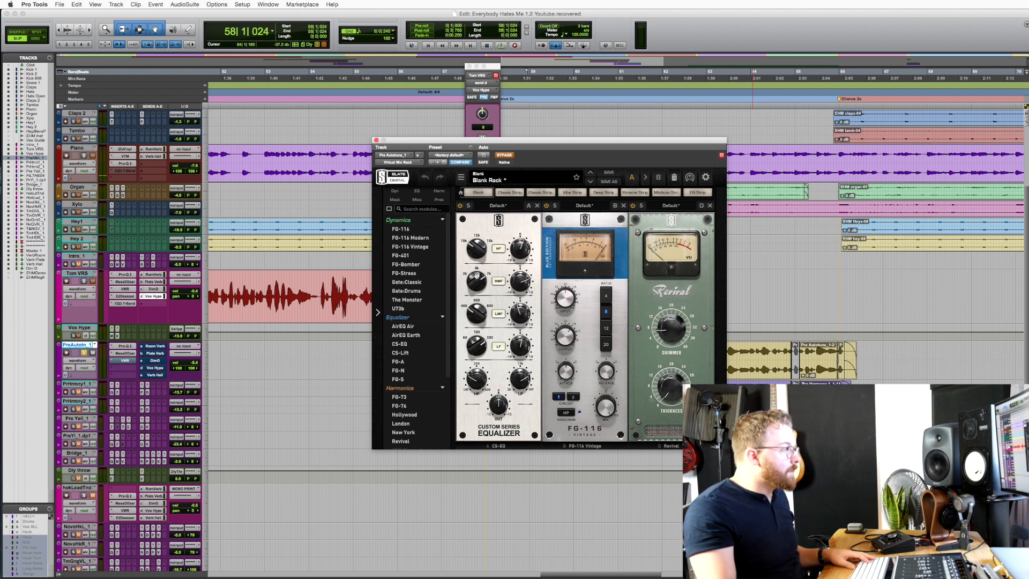
{"action": "left_click", "coordinate": [504, 154]}
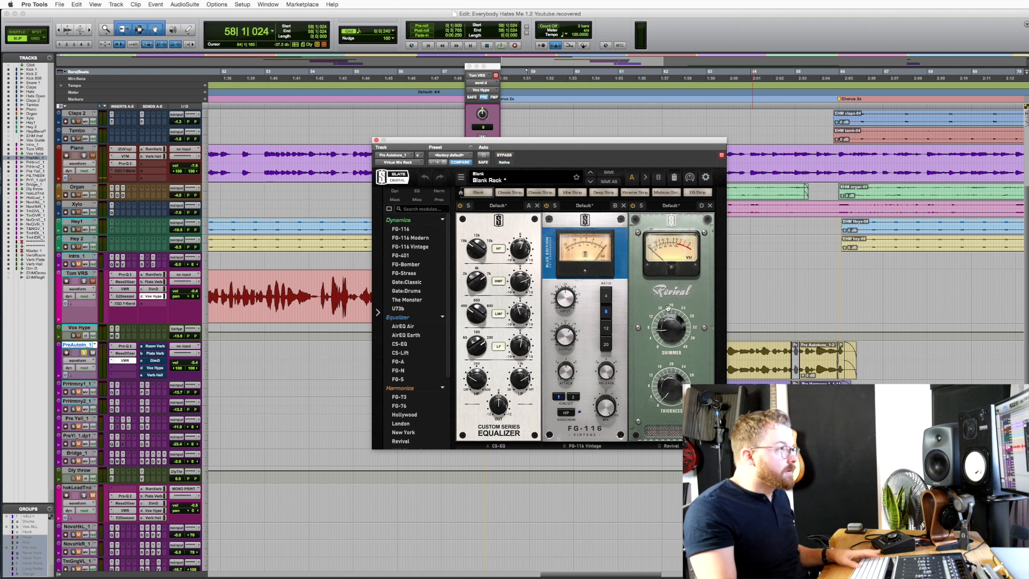
{"action": "key", "text": "space"}
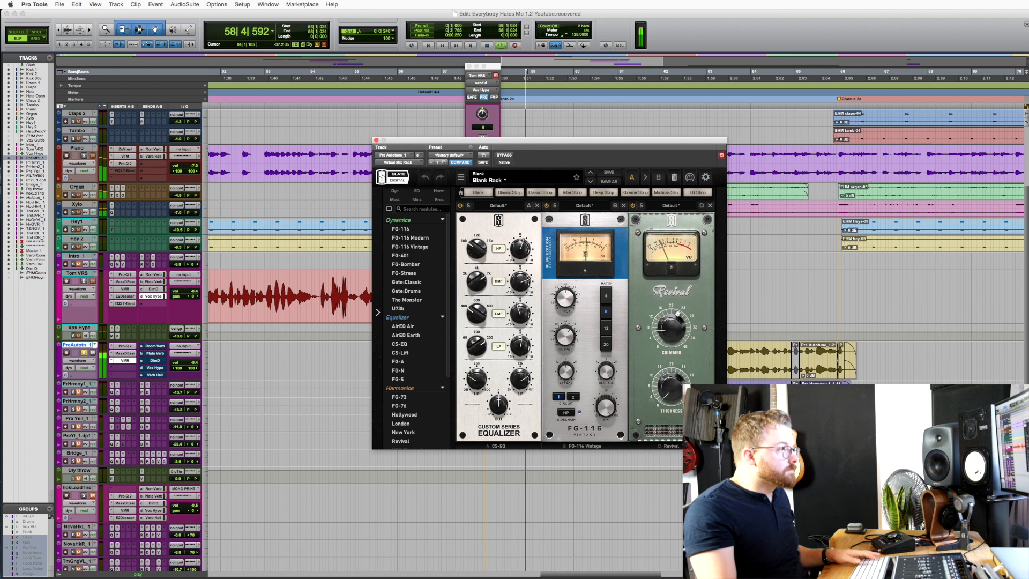
{"action": "key", "text": "space"}
Step: Unmute the Room Verb, Plate Verb, DimD, Vox Hype and Verb Hall sends on the Pre Autotune track
{"action": "left_click", "coordinate": [156, 353]}
{"action": "left_click", "coordinate": [154, 347]}
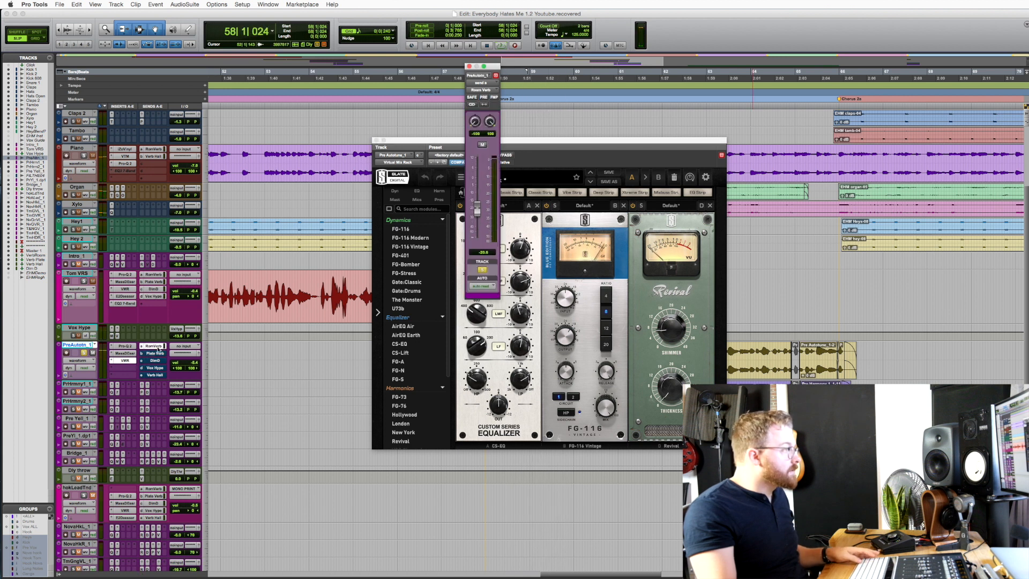
{"action": "left_click", "coordinate": [155, 368]}
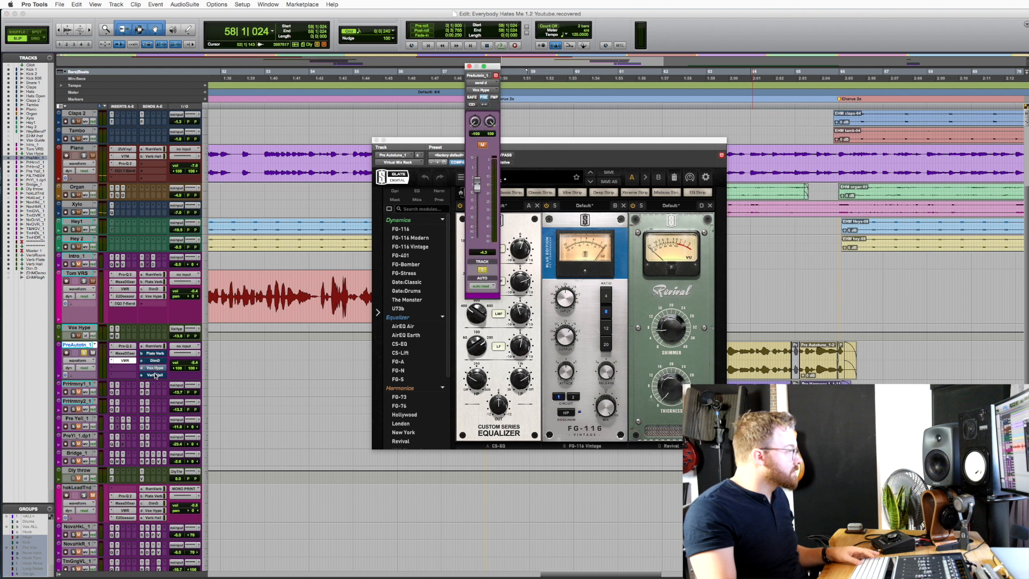
{"action": "left_click", "coordinate": [154, 346]}
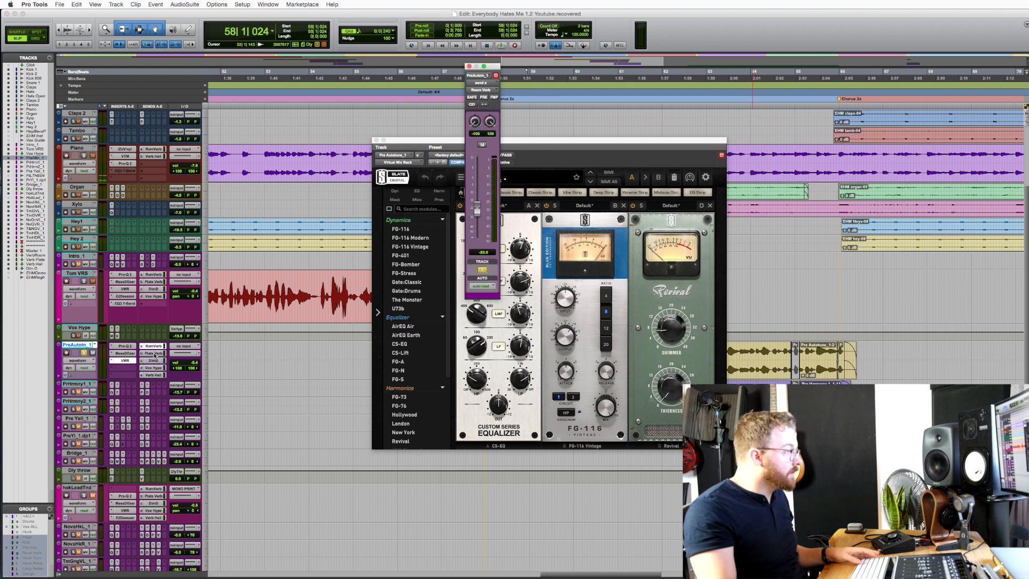
{"action": "left_click", "coordinate": [154, 353]}
{"action": "left_click", "coordinate": [153, 361]}
{"action": "left_click", "coordinate": [154, 368]}
{"action": "left_click", "coordinate": [156, 375]}
Step: Check the Vox Hype, DimD and Plate Verb sends on the Tom VRS track
{"action": "left_click", "coordinate": [155, 297]}
{"action": "left_click", "coordinate": [154, 289]}
{"action": "left_click", "coordinate": [154, 281]}
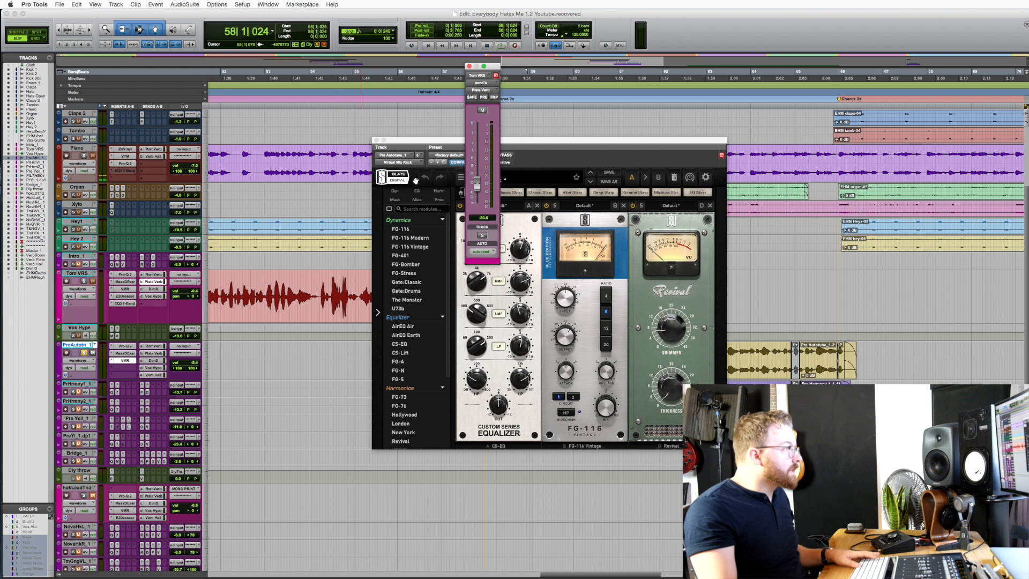
Step: Close the Virtual Mix Rack window and play PreChorus 2a with the Pre Autotune inserts and sends active
{"action": "left_click", "coordinate": [376, 141]}
{"action": "key", "text": "space"}
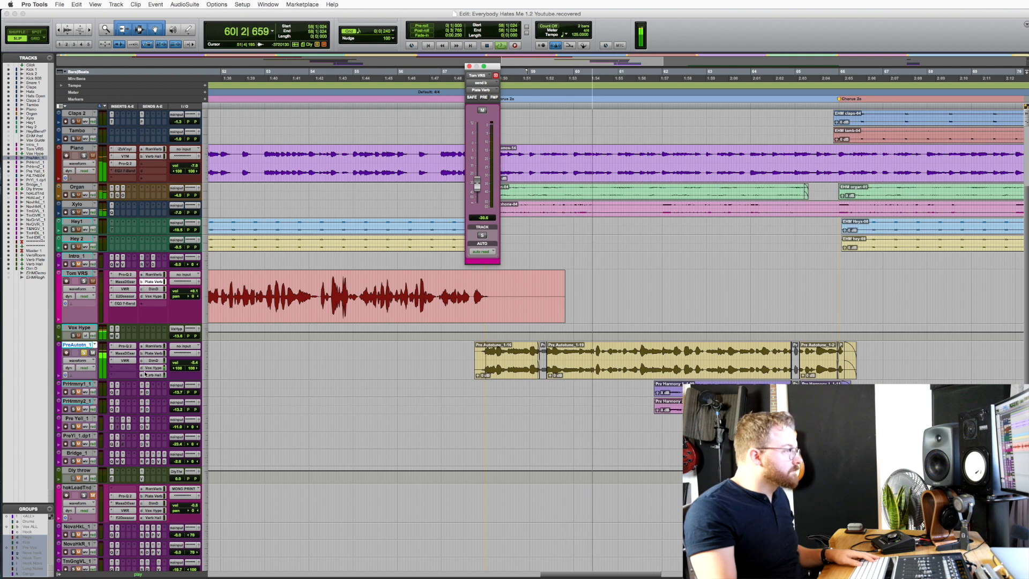
{"action": "key", "text": "space"}
Step: Solo both Pre Harmony tracks and play PreChorus 2a from the start of the harmony clips
{"action": "left_click", "coordinate": [627, 389]}
{"action": "key", "text": "Tab"}
{"action": "key", "text": "t"}
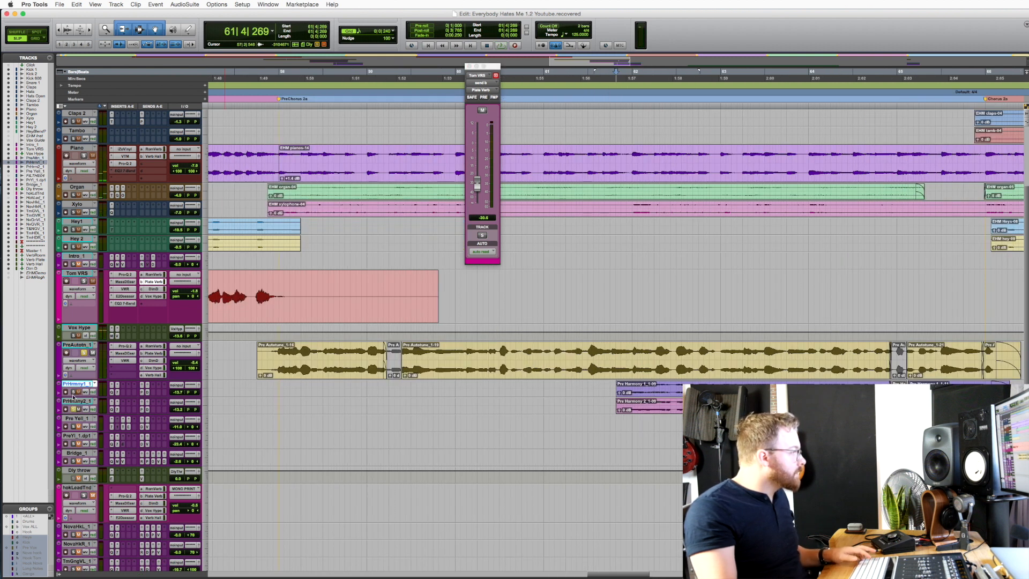
{"action": "key", "text": "space"}
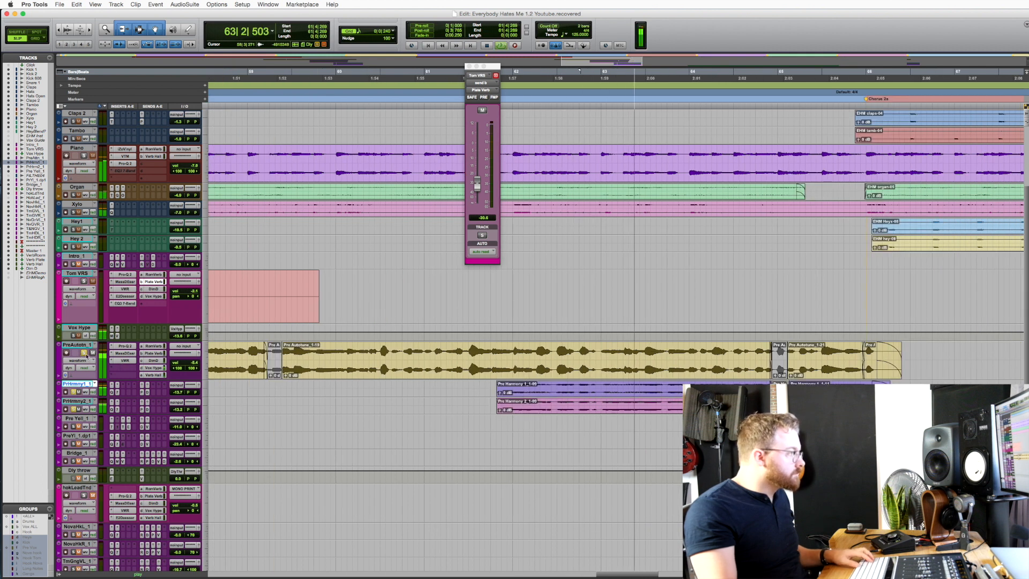
{"action": "key", "text": "space"}
{"action": "key", "text": "space"}
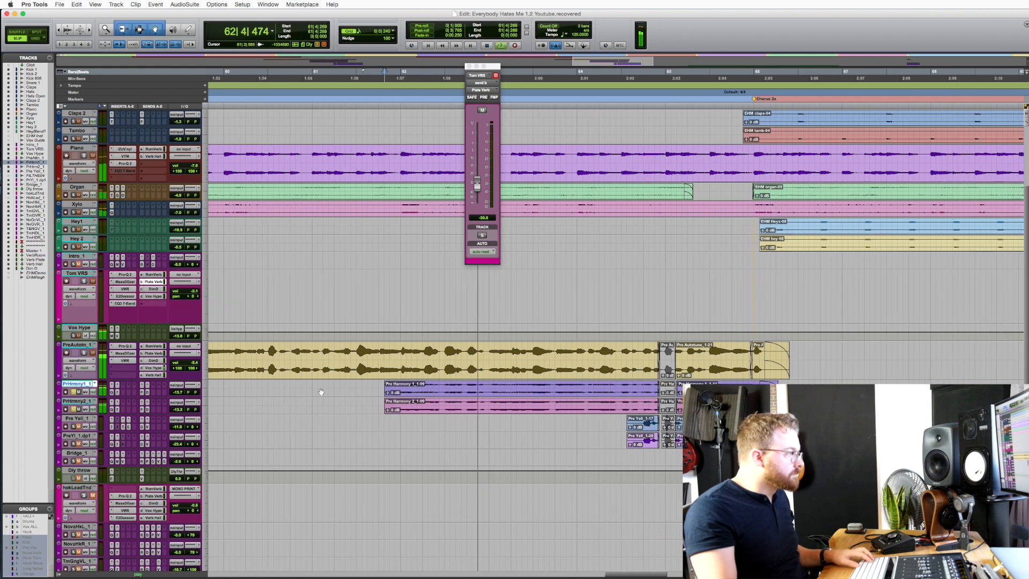
{"action": "key", "text": "space"}
Step: Inspect the EQ3 7-Band and CLA-76 compressor settings on the Pre Harmony 1 track
{"action": "left_click", "coordinate": [111, 385]}
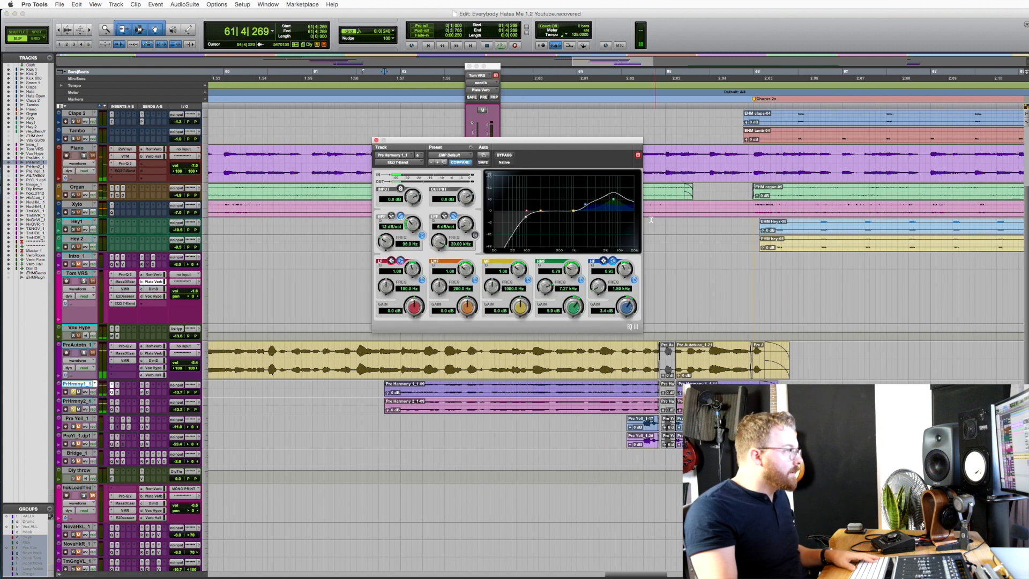
{"action": "left_click", "coordinate": [117, 394]}
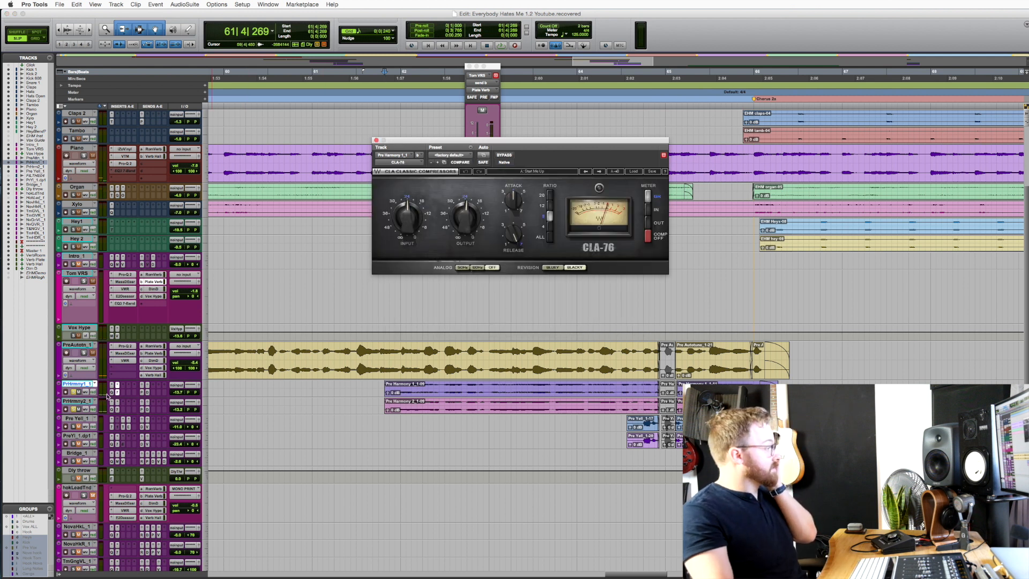
{"action": "left_click", "coordinate": [111, 385]}
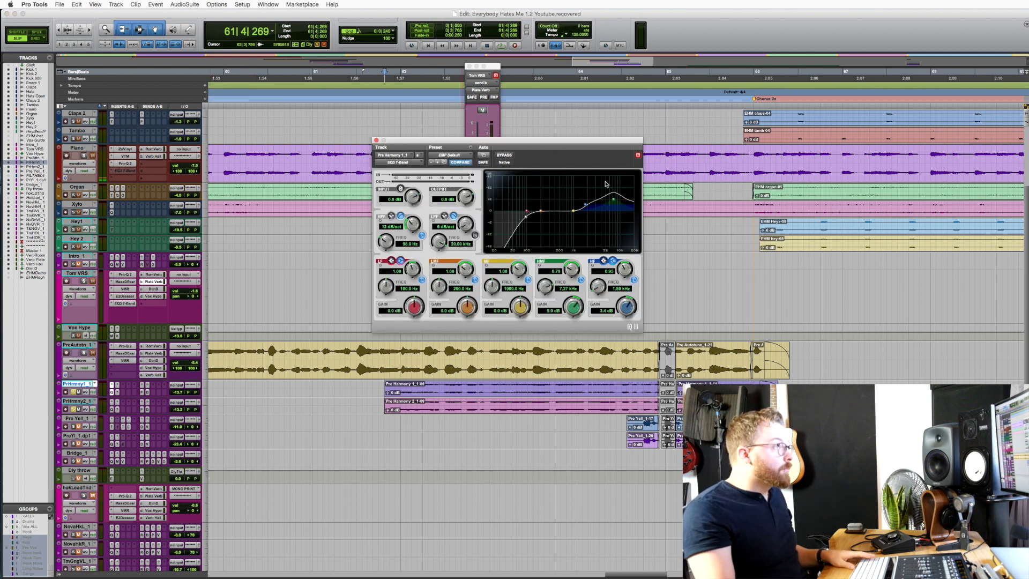
{"action": "left_click", "coordinate": [117, 393]}
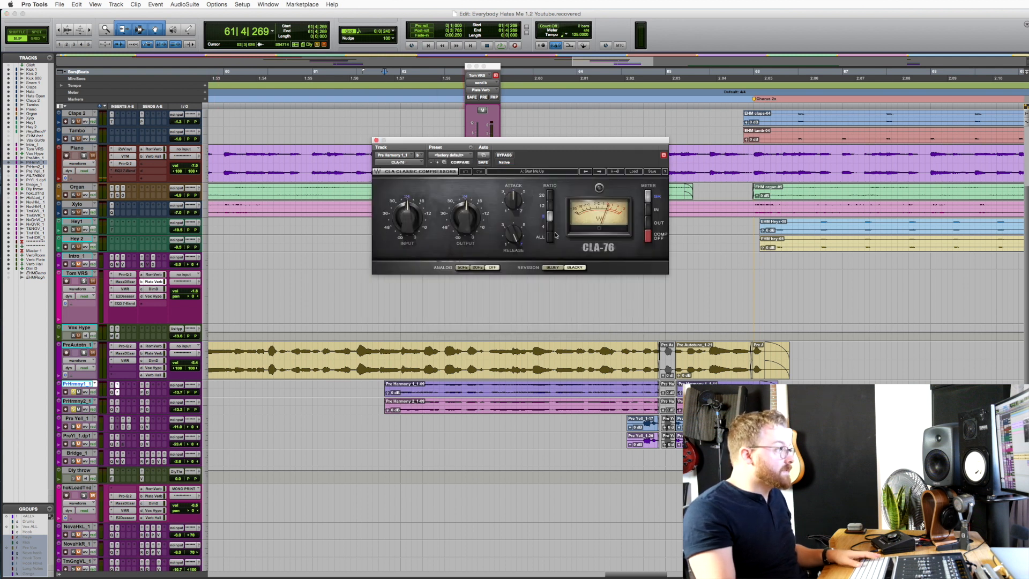
Step: Play the harmony passage and solo the Pre Autotune track together with the harmonies
{"action": "key", "text": "space"}
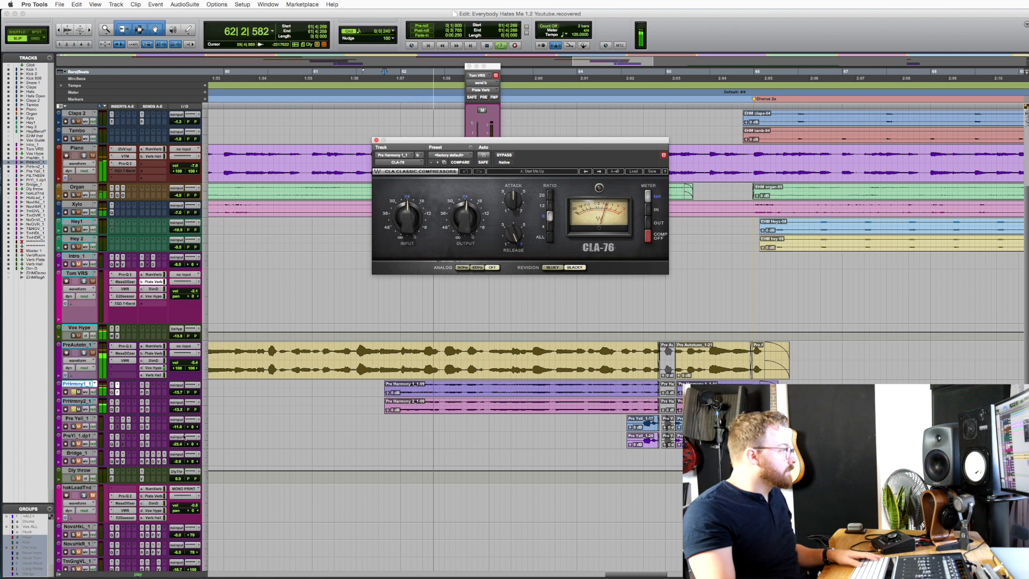
{"action": "left_click", "coordinate": [84, 353]}
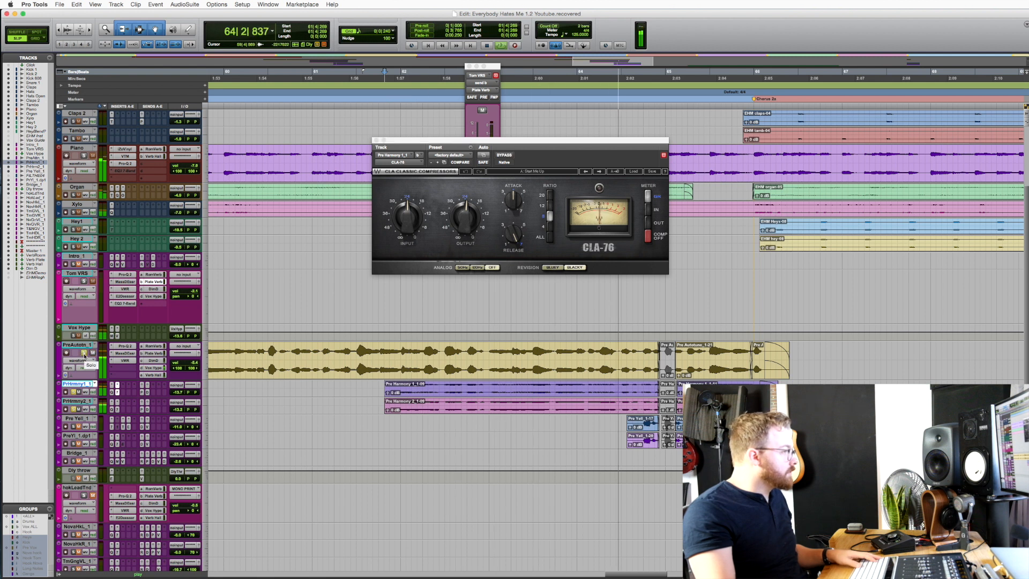
{"action": "key", "text": "space"}
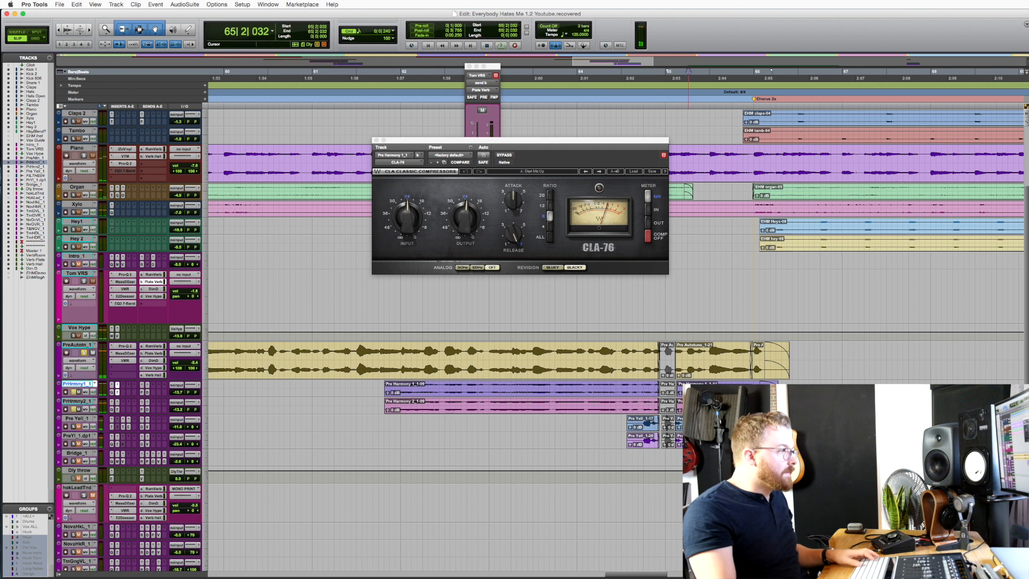
Step: Solo the Pre Yell track and play its clips near the end of PreChorus 2a
{"action": "left_click", "coordinate": [689, 422]}
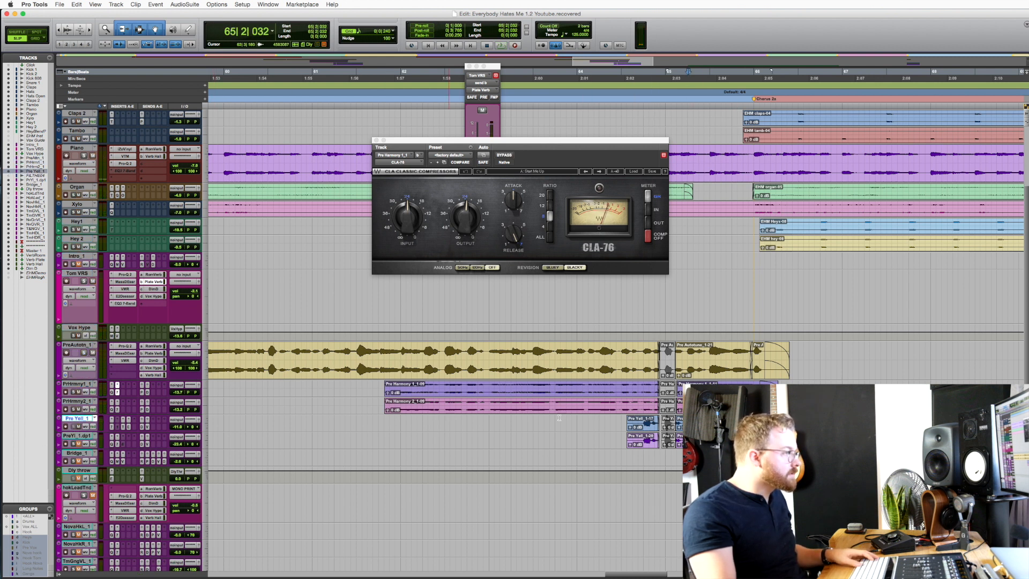
{"action": "left_click", "coordinate": [625, 421]}
{"action": "key", "text": "space"}
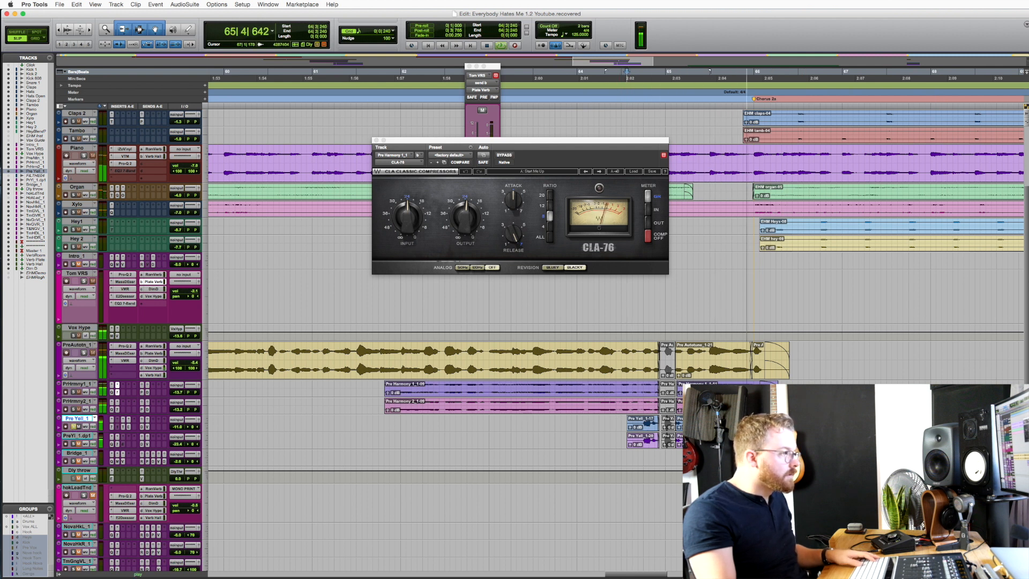
{"action": "key", "text": "space"}
{"action": "key", "text": "space"}
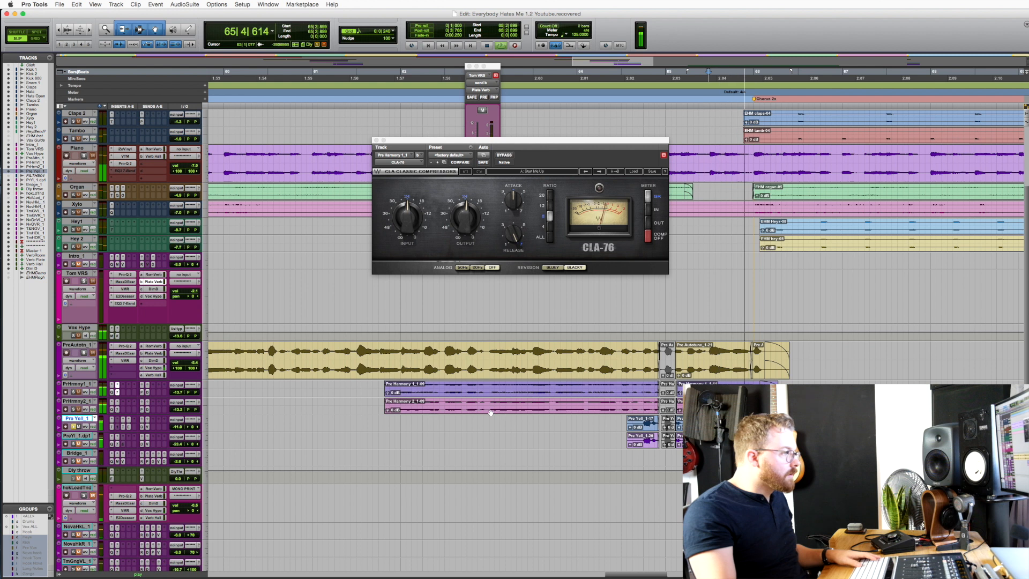
{"action": "key", "text": "space"}
Step: Enlarge the Pre Yell track and play its clips with all its inserts bypassed and sends muted
{"action": "left_click_drag", "start_coordinate": [100, 432], "coordinate": [101, 464]}
{"action": "key", "text": "shift+a"}
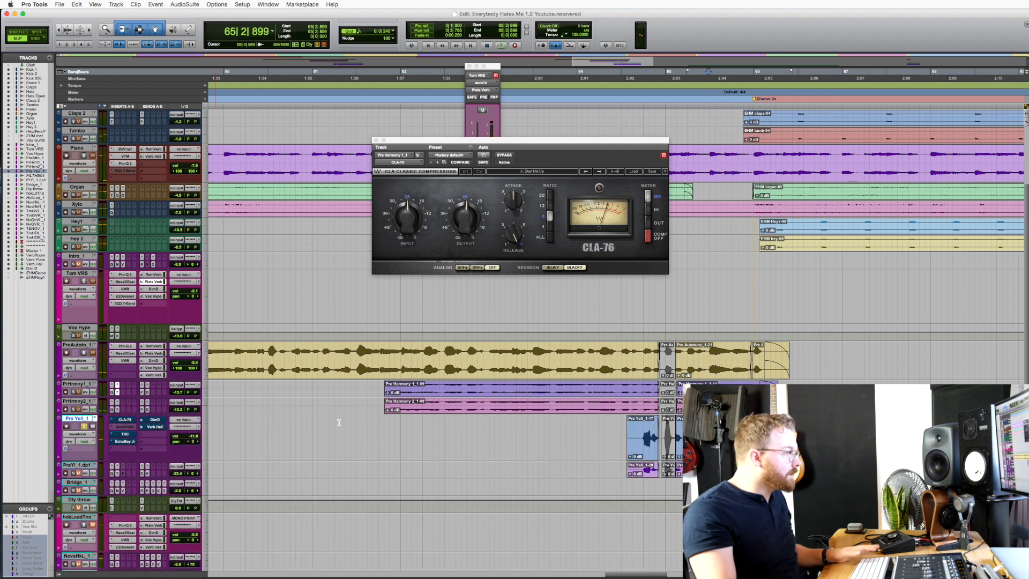
{"action": "key", "text": "space"}
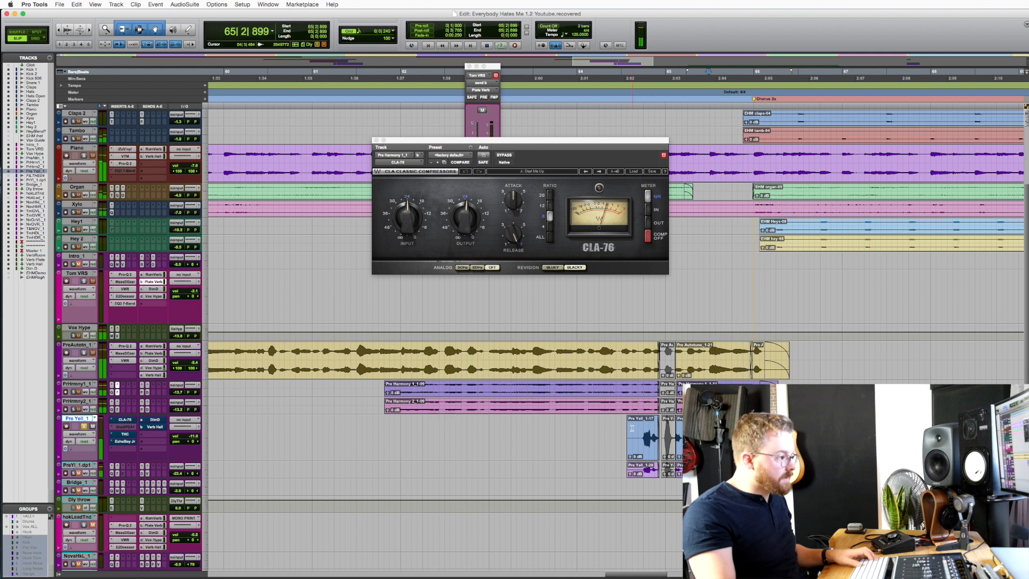
{"action": "key", "text": "space"}
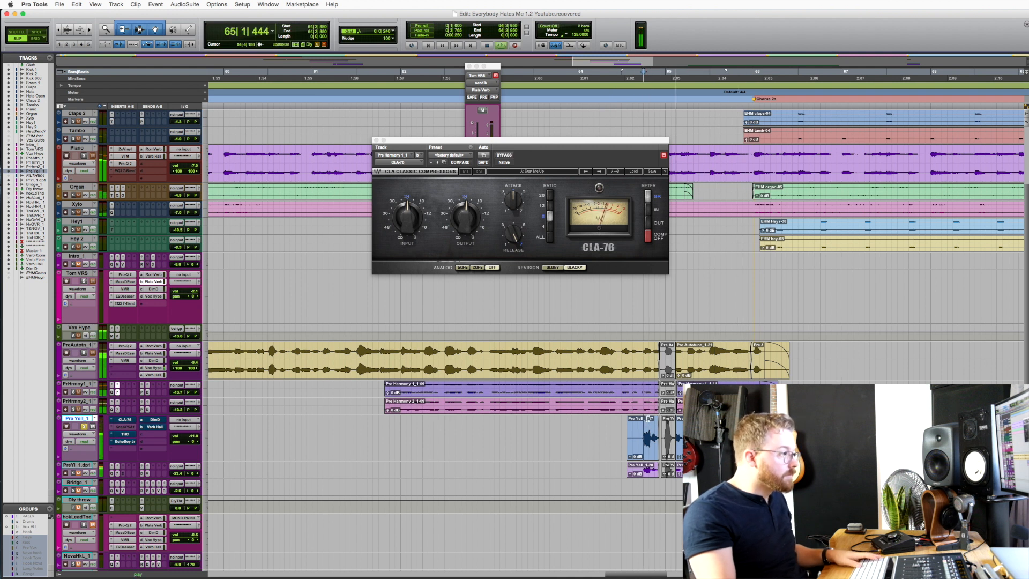
{"action": "key", "text": "space"}
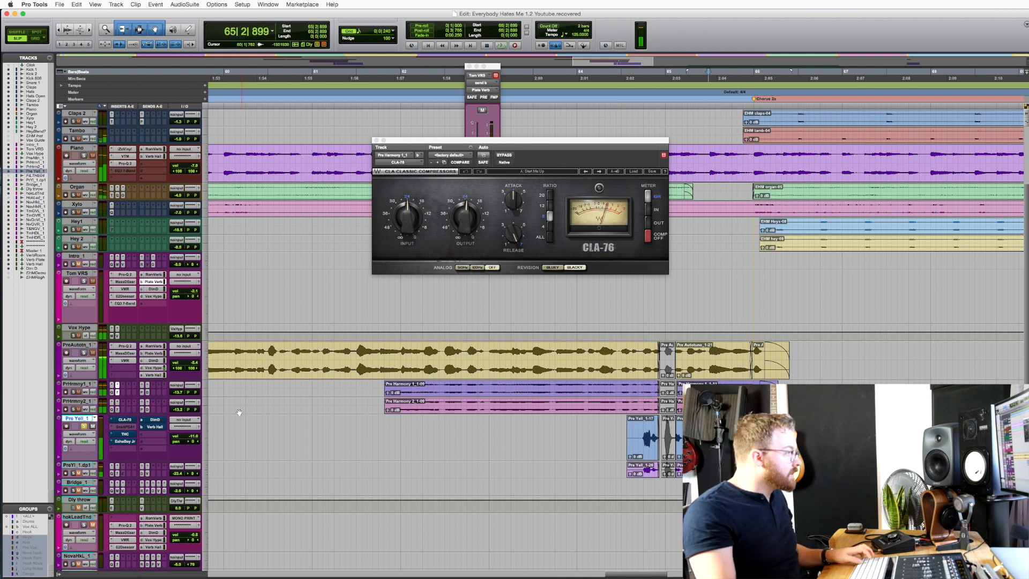
Step: Re-enable the CLA-76 and THC inserts on the Pre Yell track and show the THC distortion settings
{"action": "left_click", "coordinate": [127, 420]}
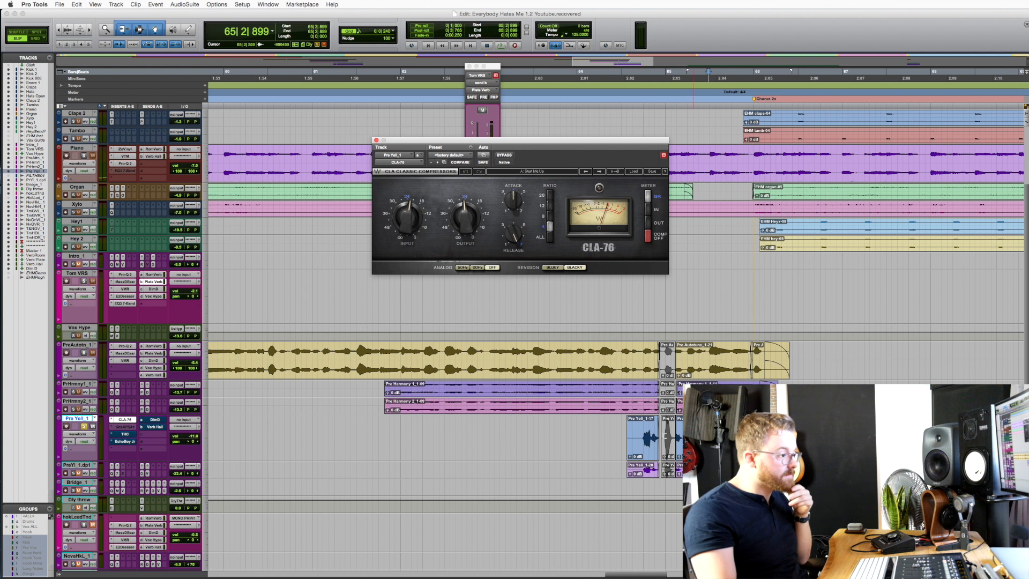
{"action": "left_click", "coordinate": [130, 428]}
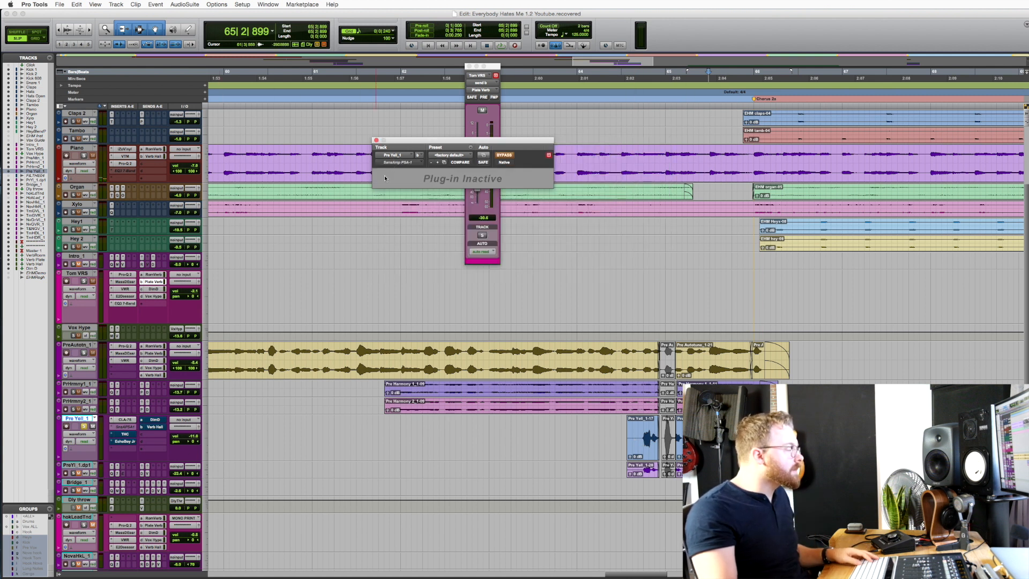
{"action": "left_click", "coordinate": [125, 435]}
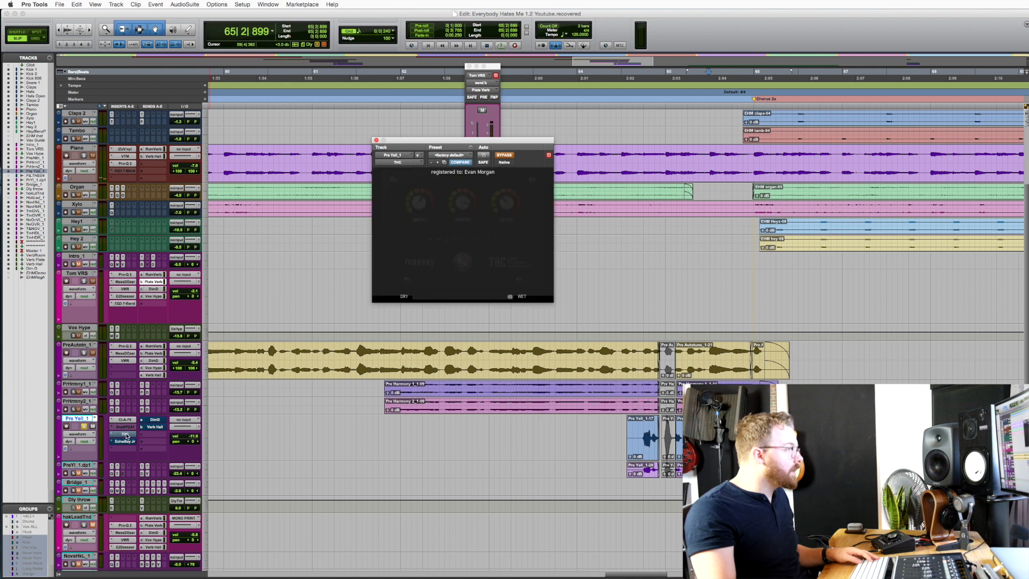
{"action": "left_click", "coordinate": [125, 435], "text": "super"}
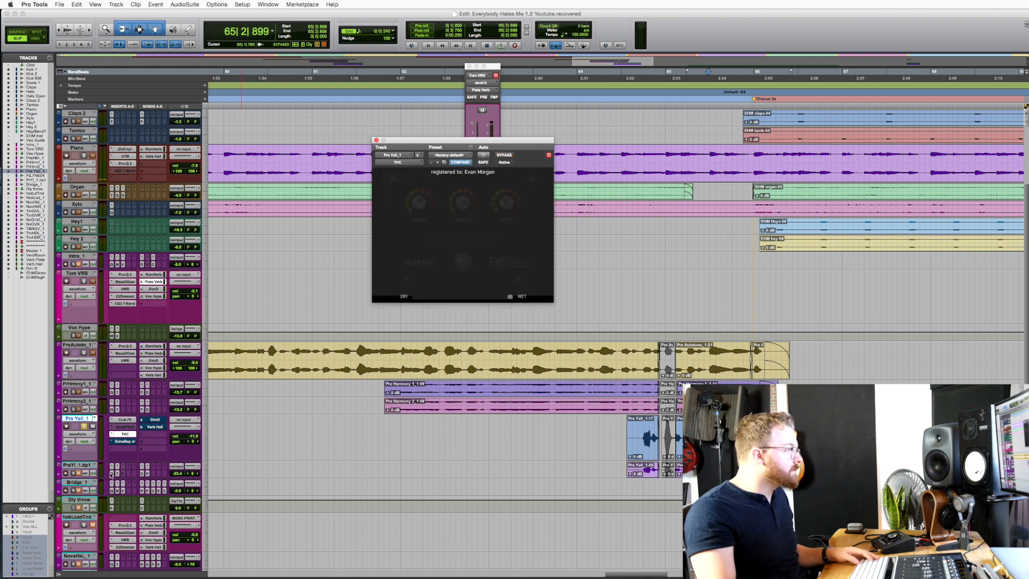
{"action": "left_click", "coordinate": [123, 443]}
{"action": "left_click", "coordinate": [120, 435]}
{"action": "left_click_drag", "start_coordinate": [474, 141], "coordinate": [556, 170]}
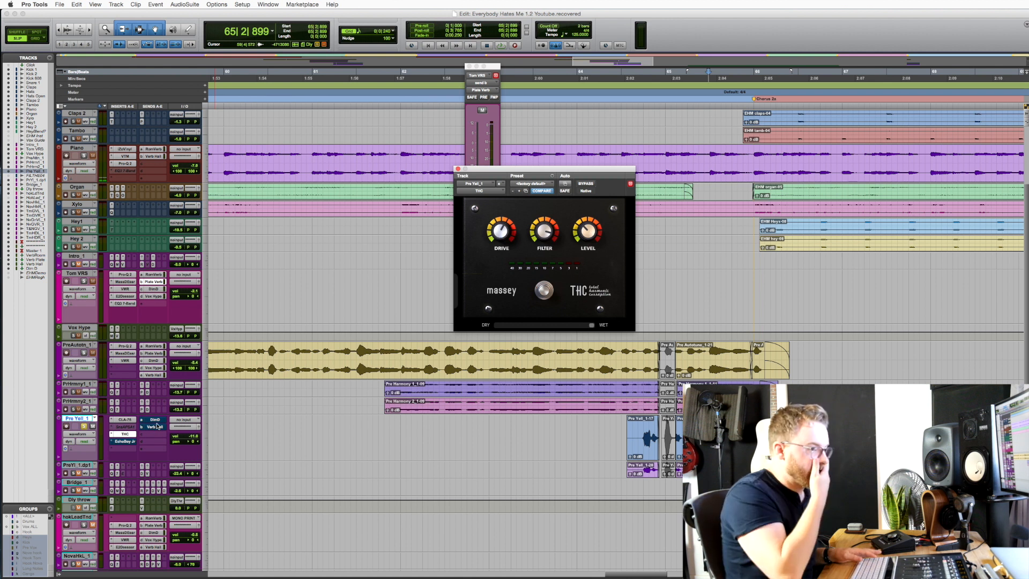
Step: Move the THC window aside, play the Pre Yell clips through it, and toggle the THC bypass to compare
{"action": "left_click_drag", "start_coordinate": [563, 175], "coordinate": [594, 168]}
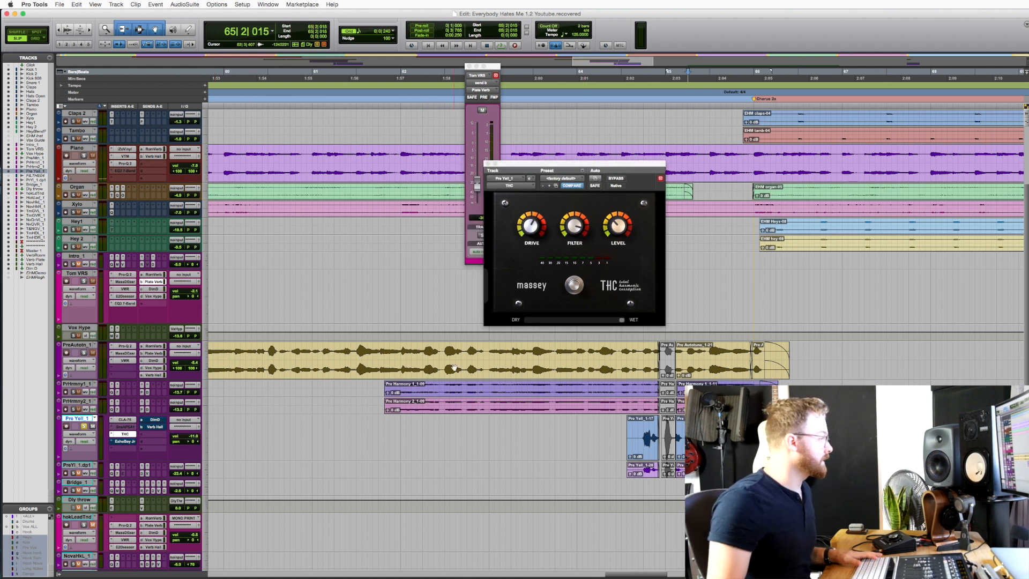
{"action": "key", "text": "space"}
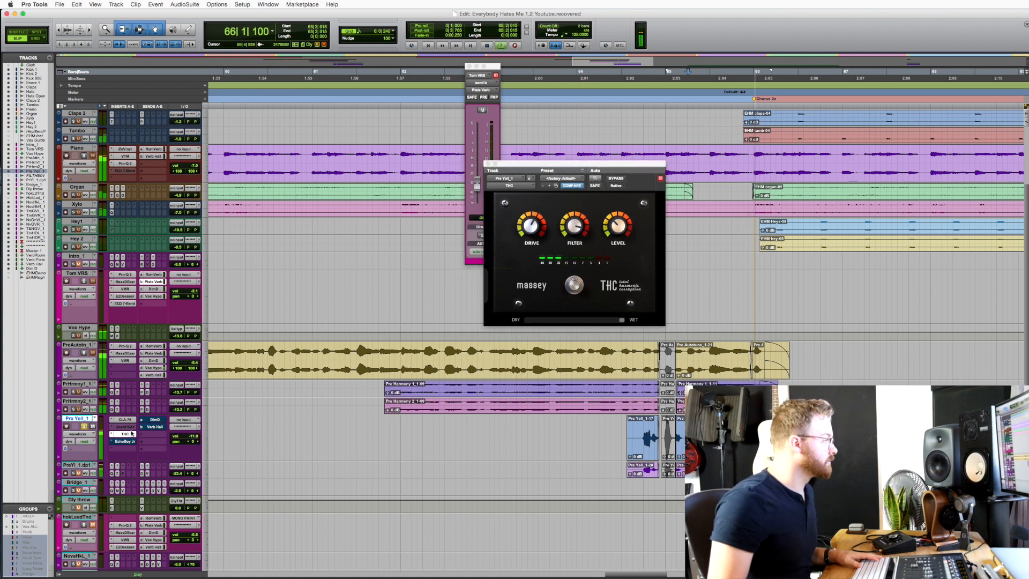
{"action": "key", "text": "space"}
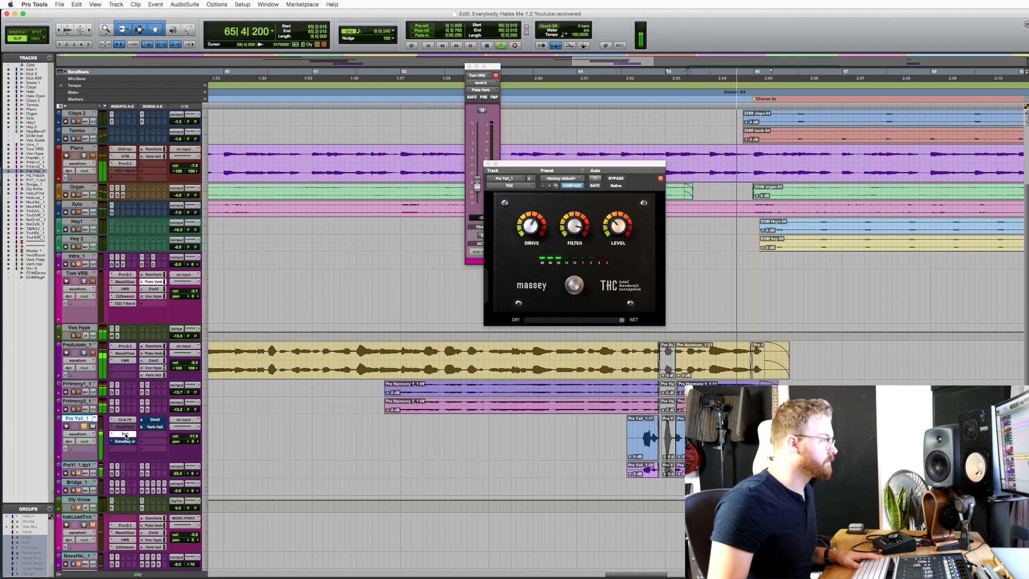
{"action": "left_click", "coordinate": [126, 435], "text": "super"}
{"action": "left_click", "coordinate": [126, 435], "text": "super"}
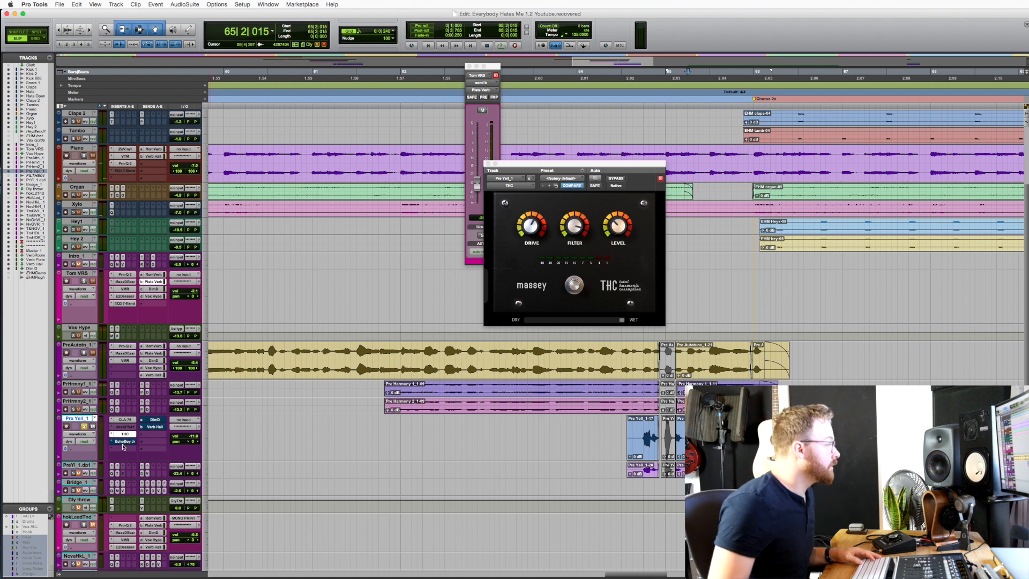
Step: Show the EchoBoy Jr. settings on the Pre Yell track, re-enable the insert and play the yell with the echo
{"action": "left_click", "coordinate": [123, 441], "text": "super"}
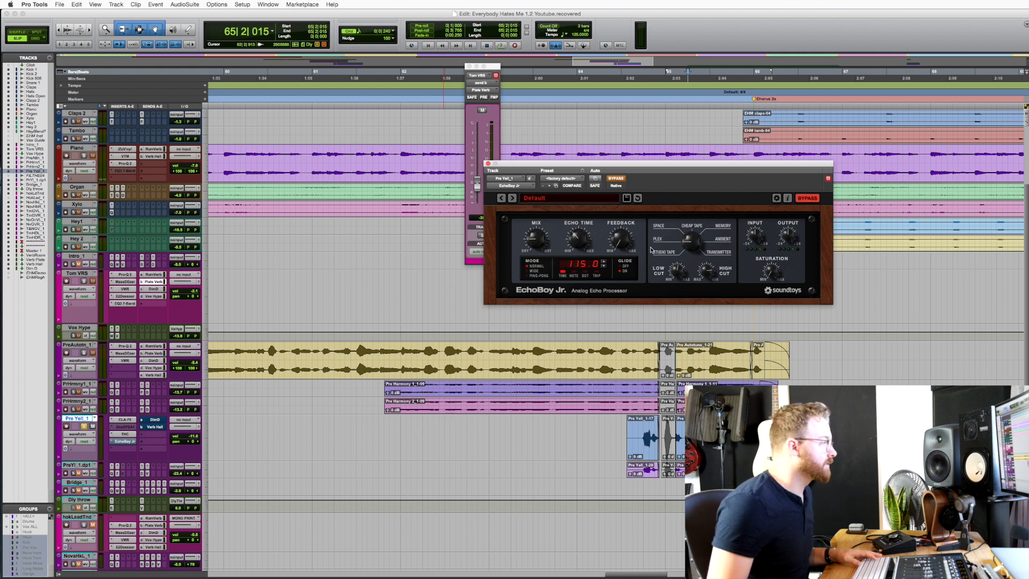
{"action": "left_click", "coordinate": [122, 441], "text": "super"}
{"action": "key", "text": "space"}
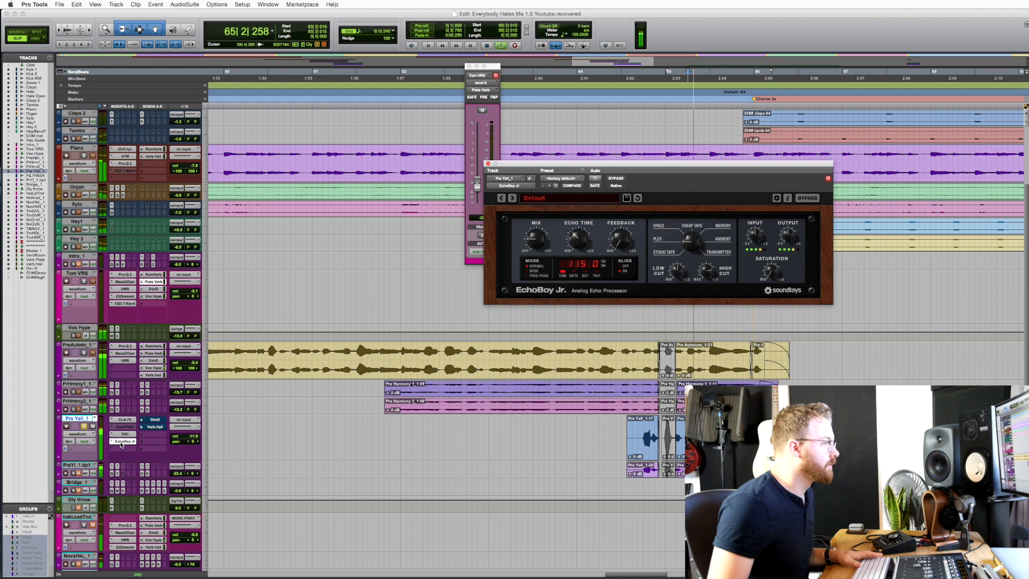
{"action": "key", "text": "space"}
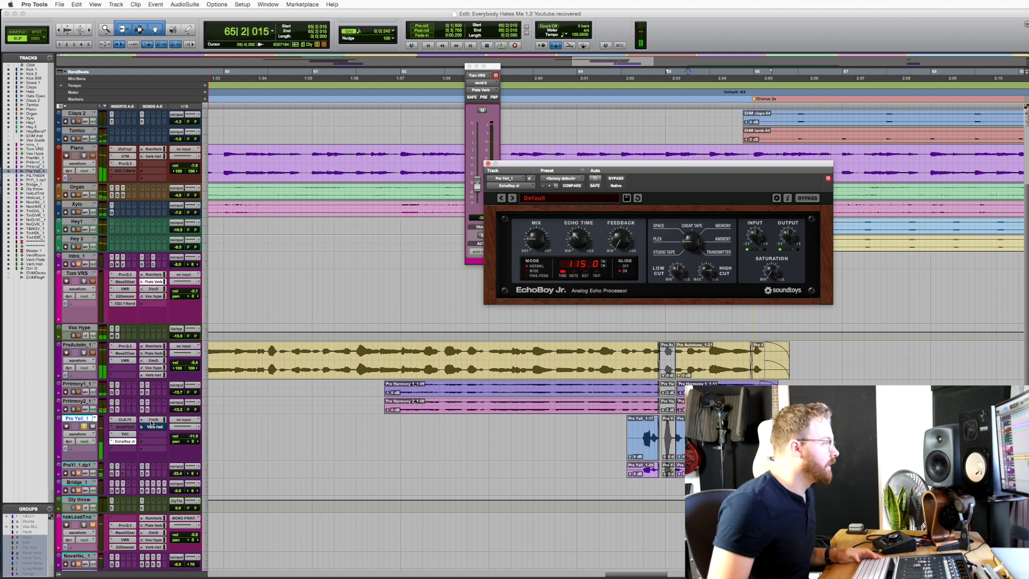
Step: Restore the DimD and Verb Hall sends on the Pre Yell track and play its clips with them
{"action": "left_click", "coordinate": [154, 421]}
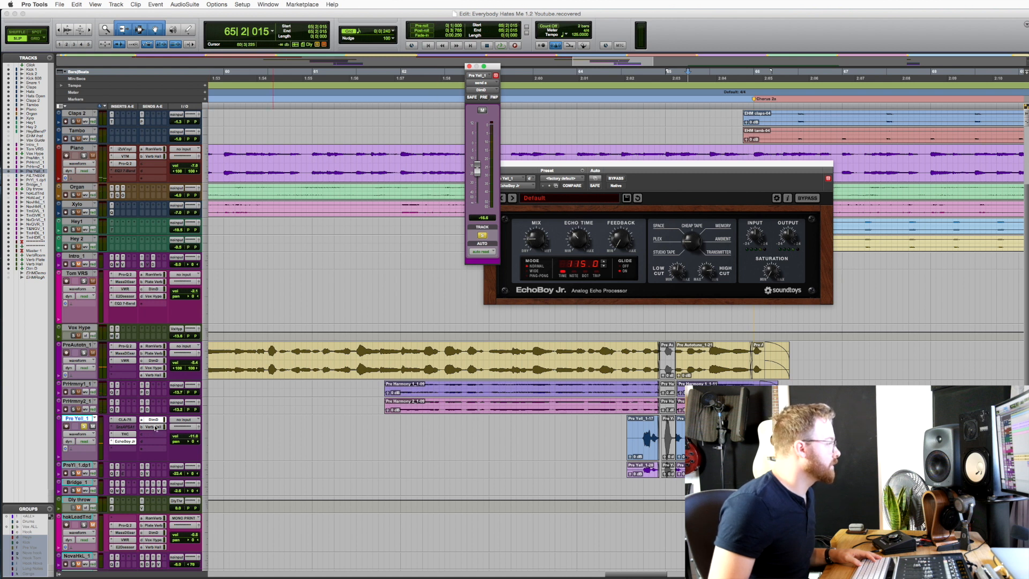
{"action": "left_click", "coordinate": [155, 427]}
{"action": "key", "text": "space"}
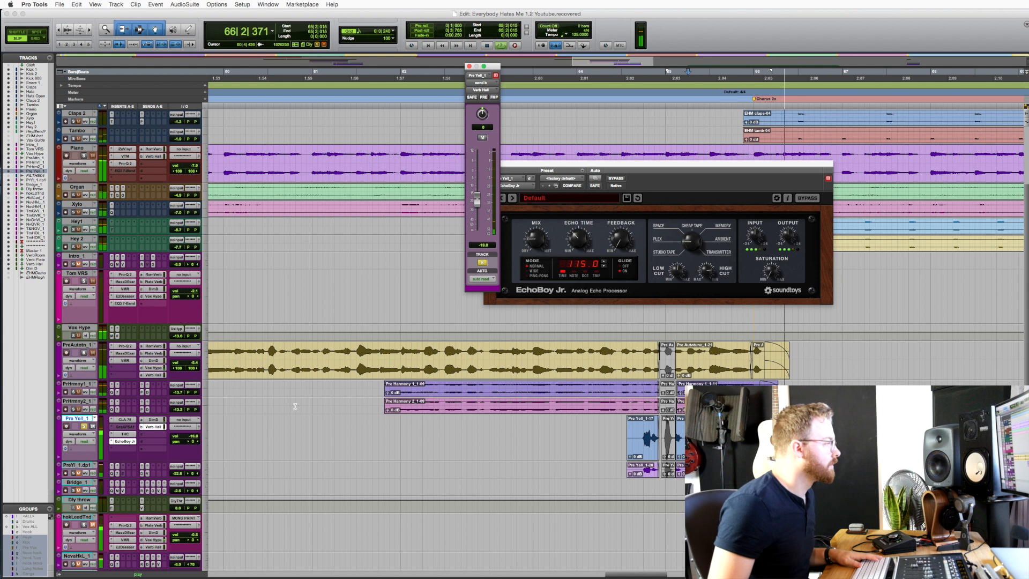
{"action": "key", "text": "space"}
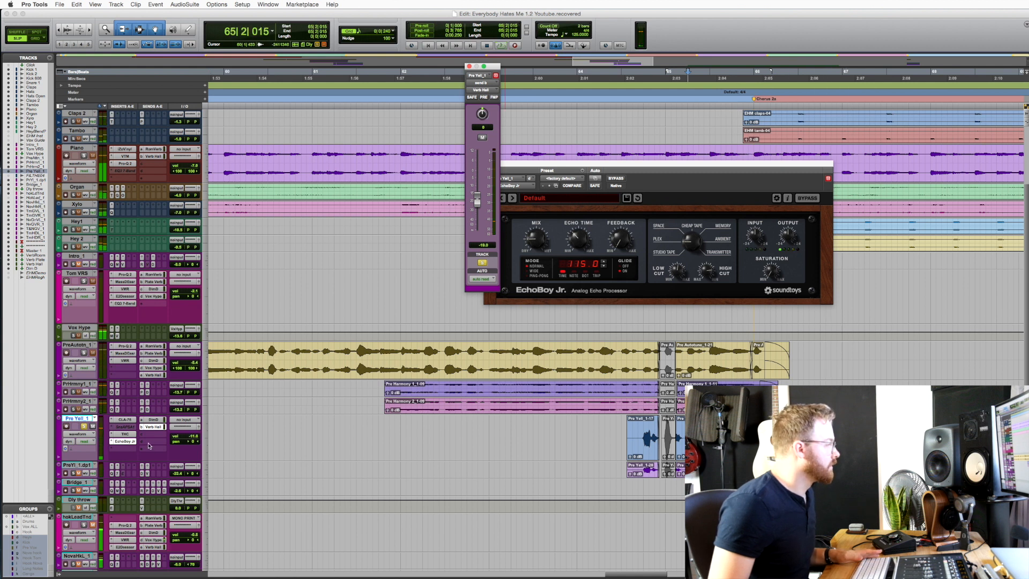
Step: Solo the duplicate Pre Yell track, enlarge it to show its inserts and sends, and play its clips
{"action": "scroll", "coordinate": [111, 387], "scroll_direction": "down", "scroll_amount": 3}
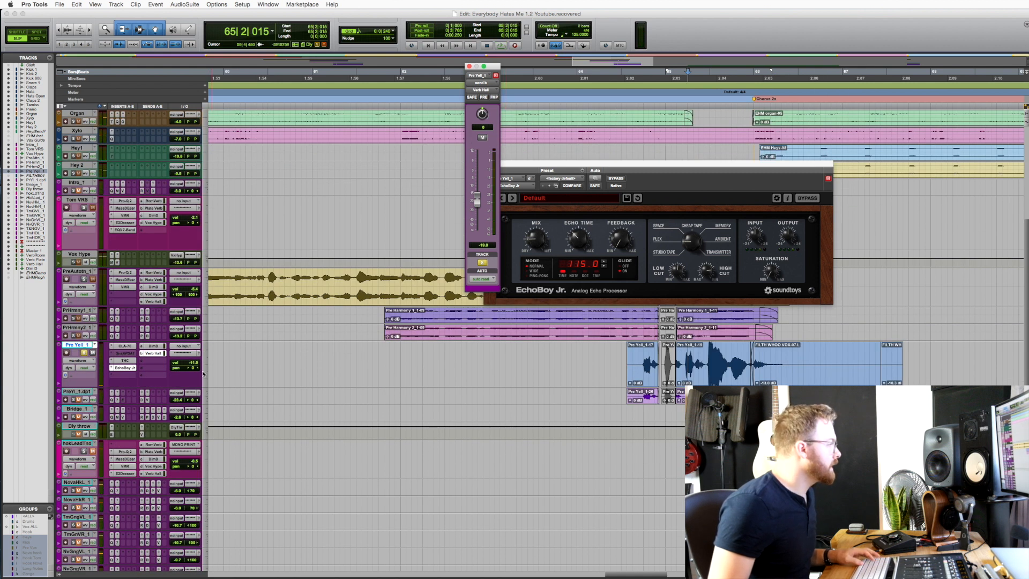
{"action": "left_click", "coordinate": [80, 401]}
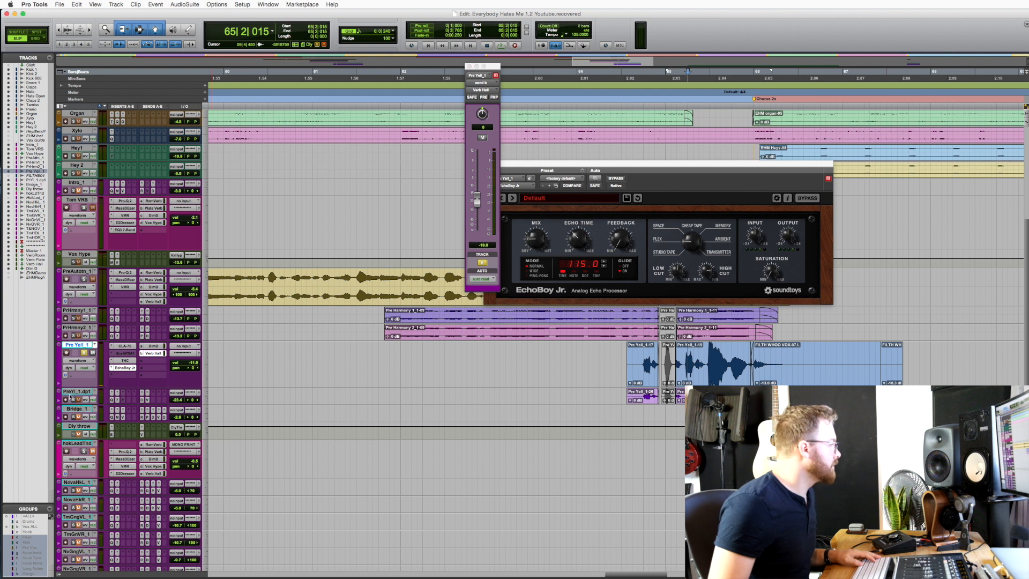
{"action": "left_click", "coordinate": [73, 400]}
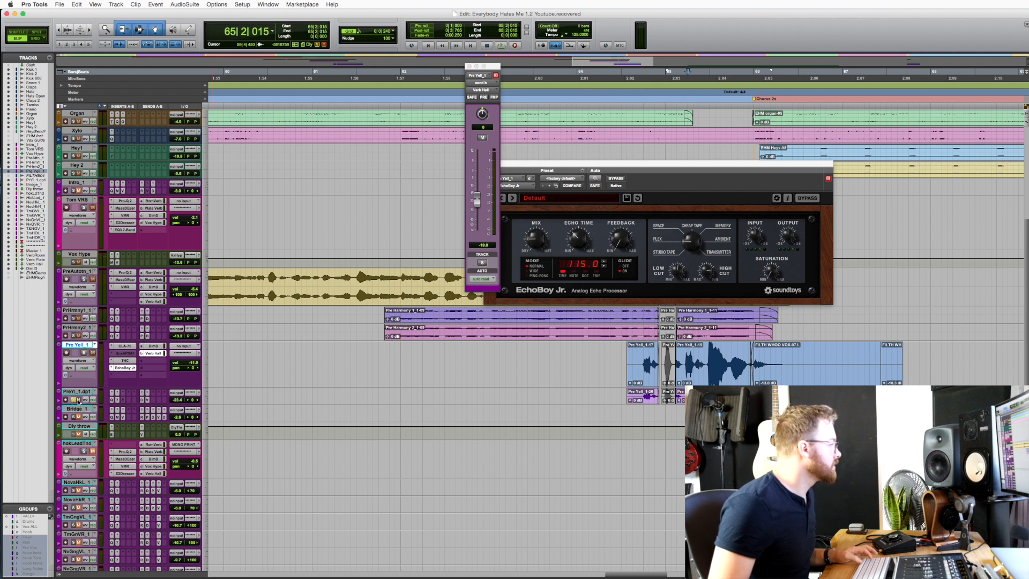
{"action": "left_click_drag", "start_coordinate": [111, 403], "coordinate": [109, 436]}
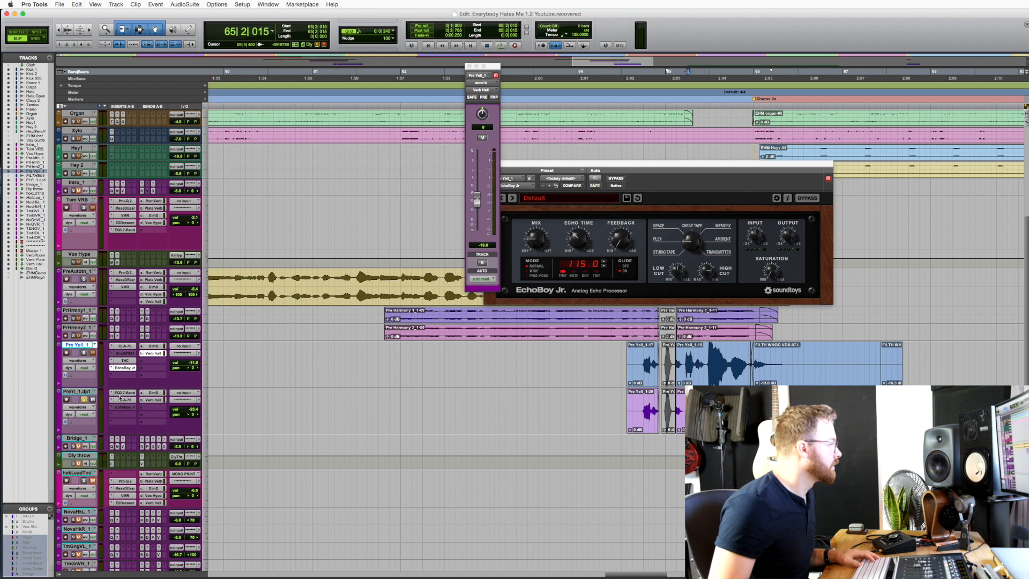
{"action": "key", "text": "space"}
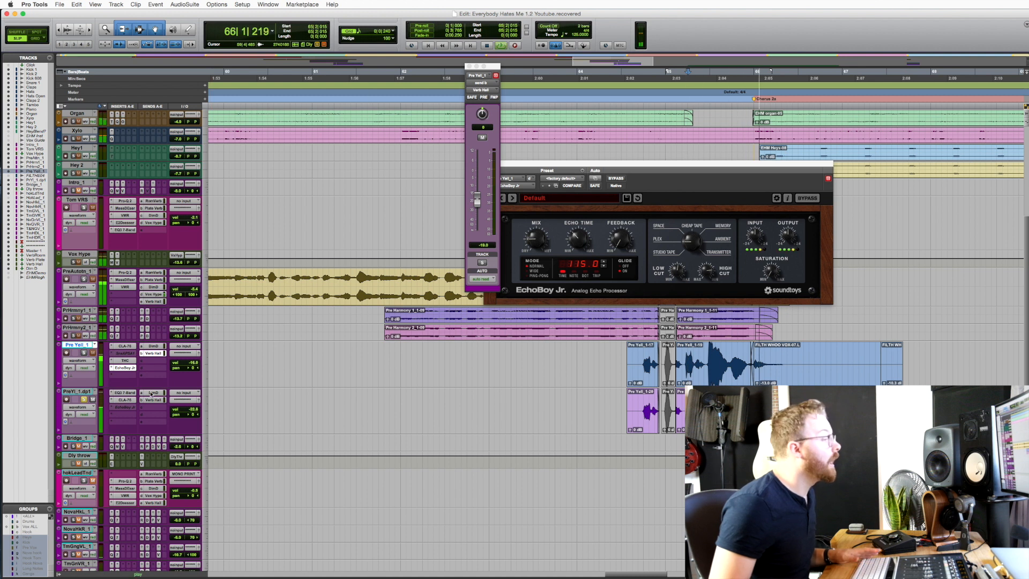
{"action": "key", "text": "space"}
Step: Play the duplicate yell from its first clip and solo the Pre Yell track as well to hear both together
{"action": "left_click", "coordinate": [614, 408]}
{"action": "key", "text": "Tab"}
{"action": "key", "text": "t"}
{"action": "key", "text": "t"}
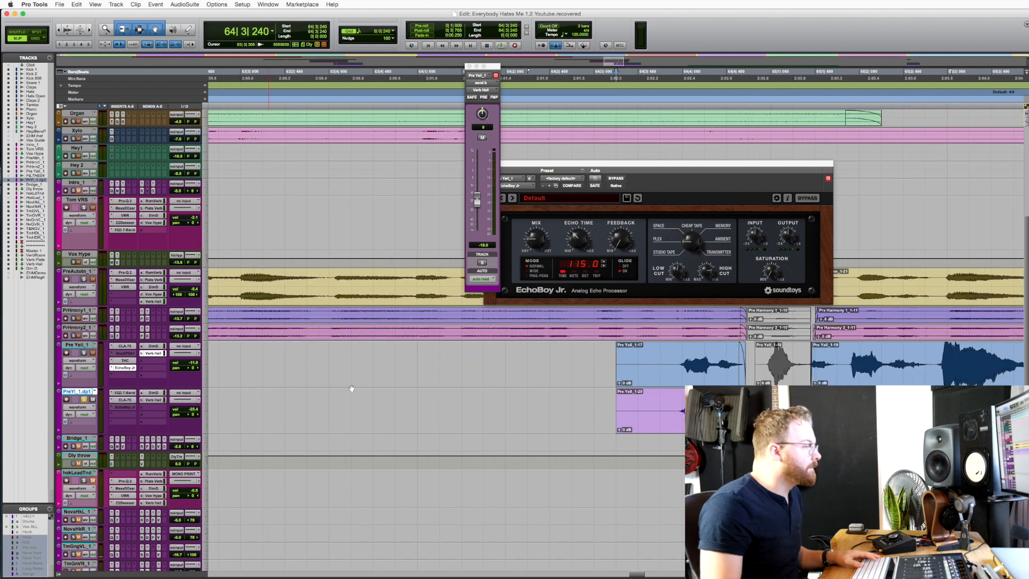
{"action": "key", "text": "Tab"}
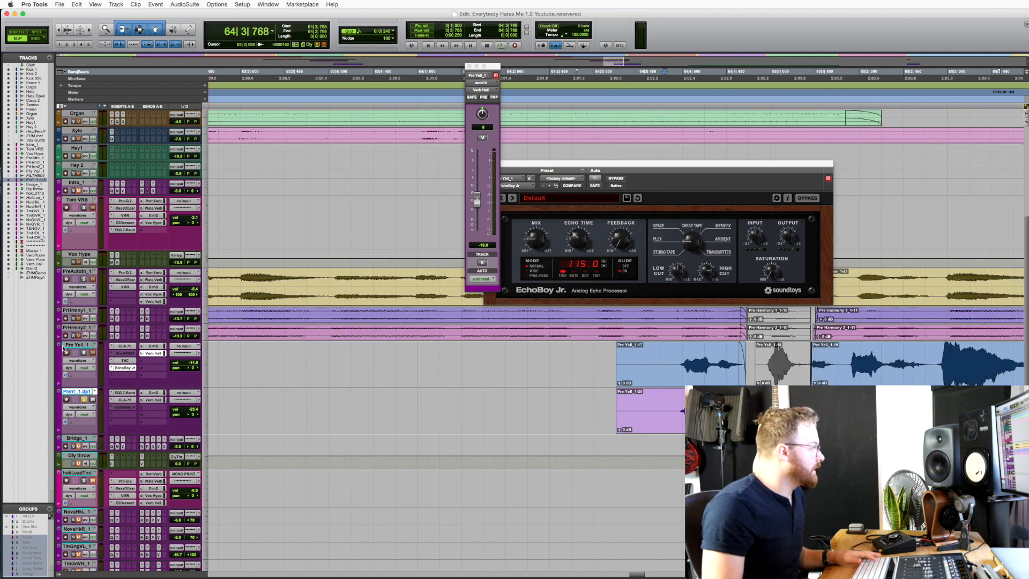
{"action": "key", "text": "space"}
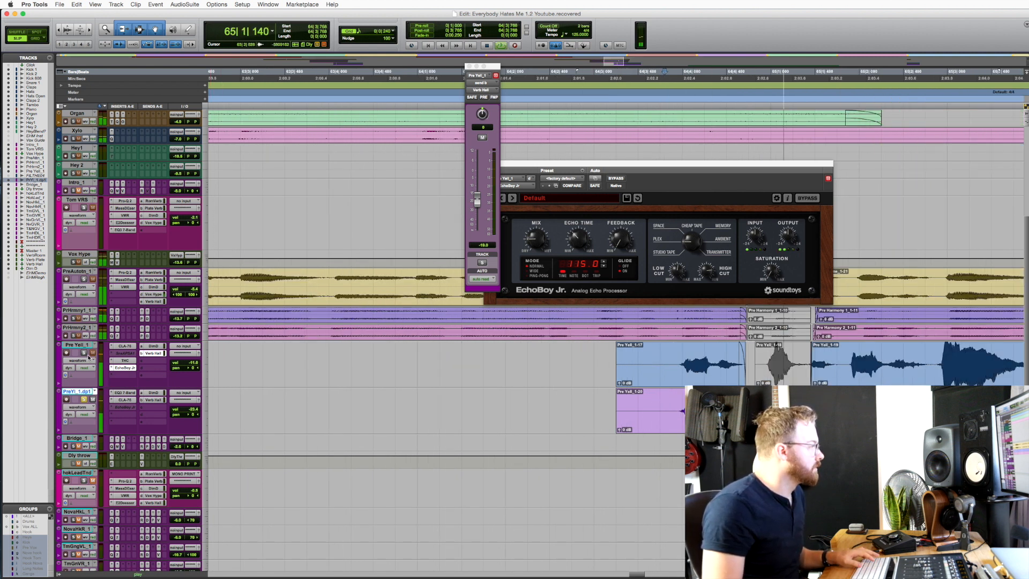
{"action": "left_click", "coordinate": [84, 353]}
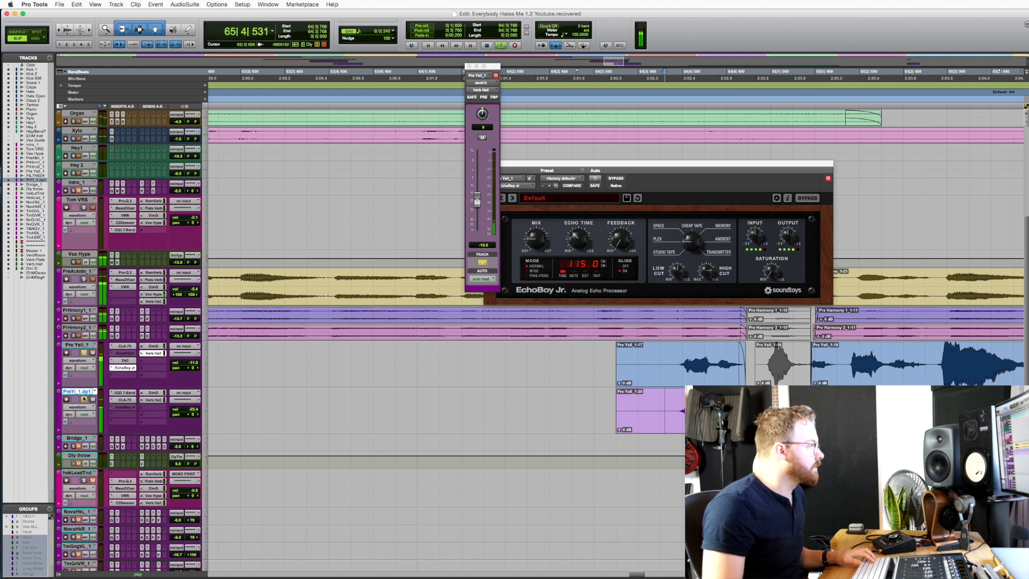
{"action": "key", "text": "space"}
Step: Close the EchoBoy Jr. and Verb Hall send windows and unsolo both yell tracks
{"action": "key", "text": "r"}
{"action": "key", "text": "r"}
{"action": "key", "text": "r"}
{"action": "key", "text": "r"}
{"action": "key", "text": "r"}
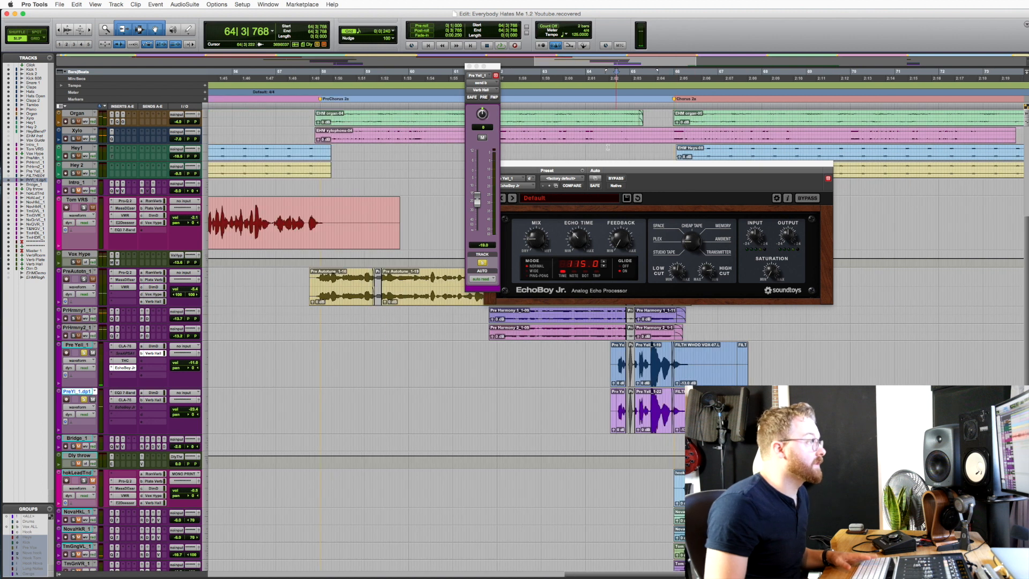
{"action": "left_click", "coordinate": [485, 169]}
{"action": "left_click", "coordinate": [487, 163]}
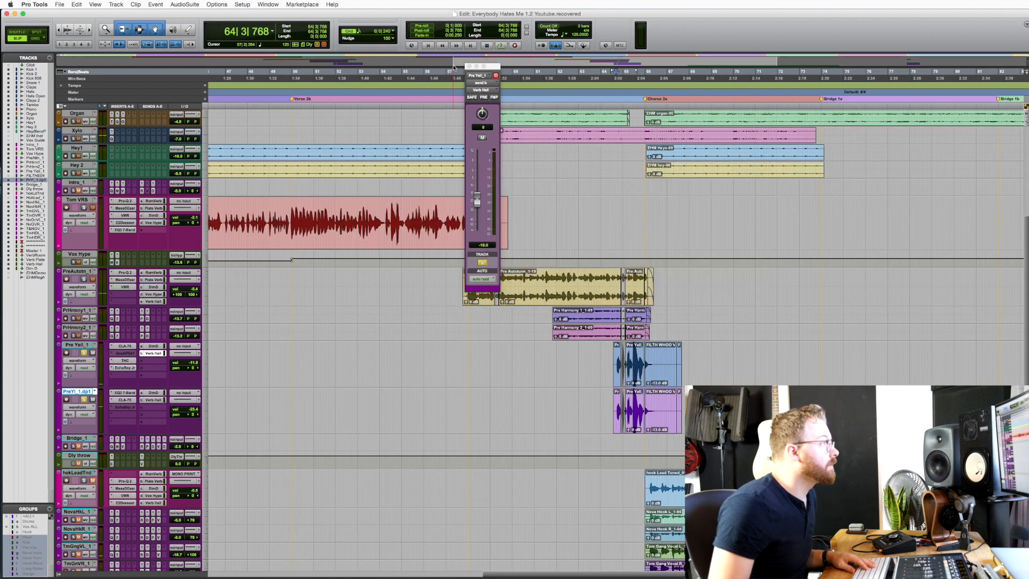
{"action": "left_click", "coordinate": [470, 66]}
{"action": "scroll", "coordinate": [634, 376], "scroll_direction": "down", "scroll_amount": 4}
{"action": "left_click", "coordinate": [634, 406]}
{"action": "left_click", "coordinate": [84, 266]}
{"action": "left_click", "coordinate": [84, 313]}
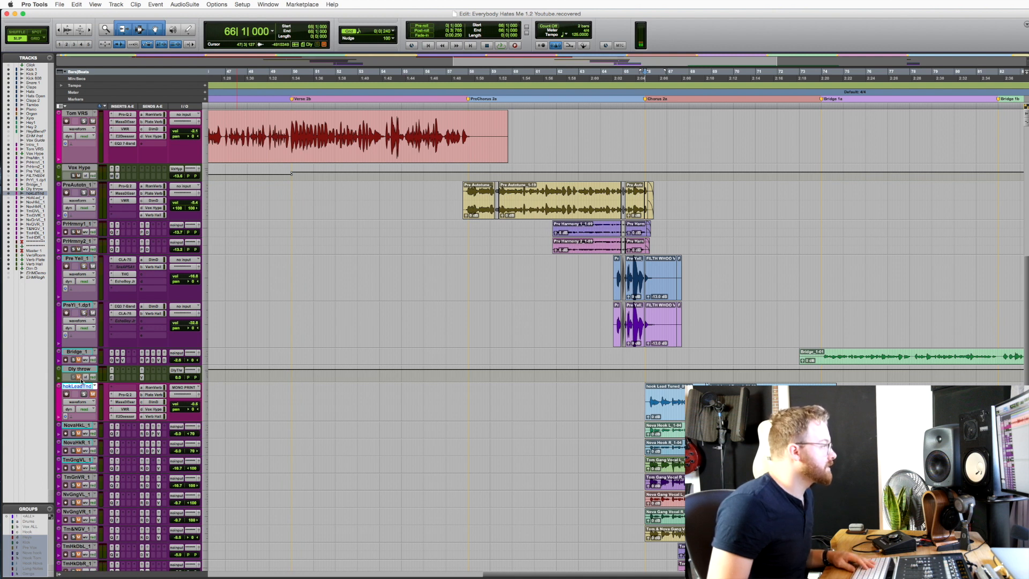
Step: Bring the Chorus 2a hook vocals into view and show the hook lead's insert settings, from Pro-Q 2 to Virtual Mix Rack
{"action": "scroll", "coordinate": [155, 444], "scroll_direction": "down", "scroll_amount": 3}
{"action": "left_click", "coordinate": [613, 329]}
{"action": "key", "text": "Tab"}
{"action": "key", "text": "t"}
{"action": "key", "text": "t"}
{"action": "scroll", "coordinate": [429, 412], "scroll_direction": "right", "scroll_amount": 5}
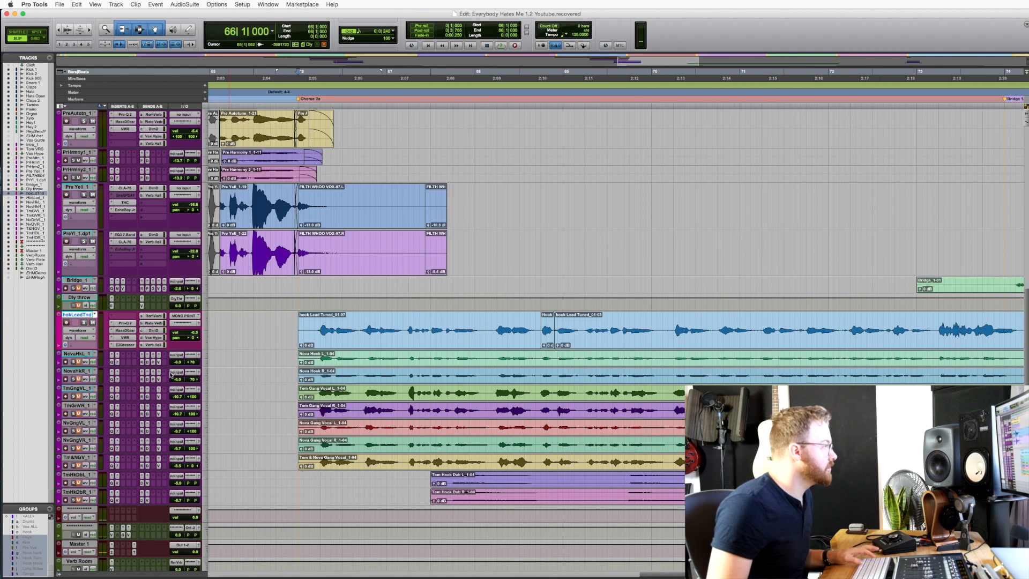
{"action": "left_click", "coordinate": [125, 323]}
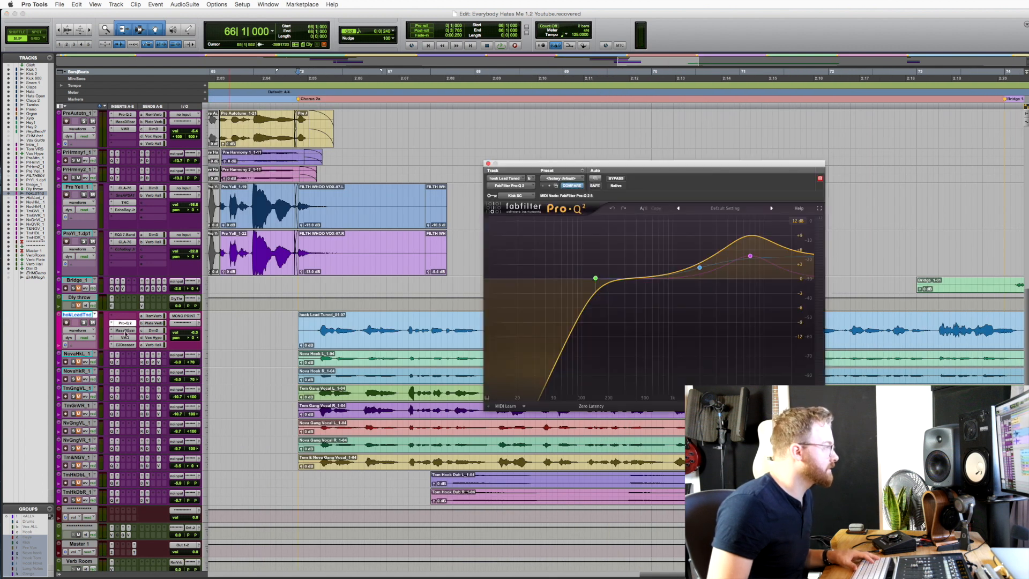
{"action": "left_click", "coordinate": [125, 330]}
{"action": "left_click", "coordinate": [125, 338]}
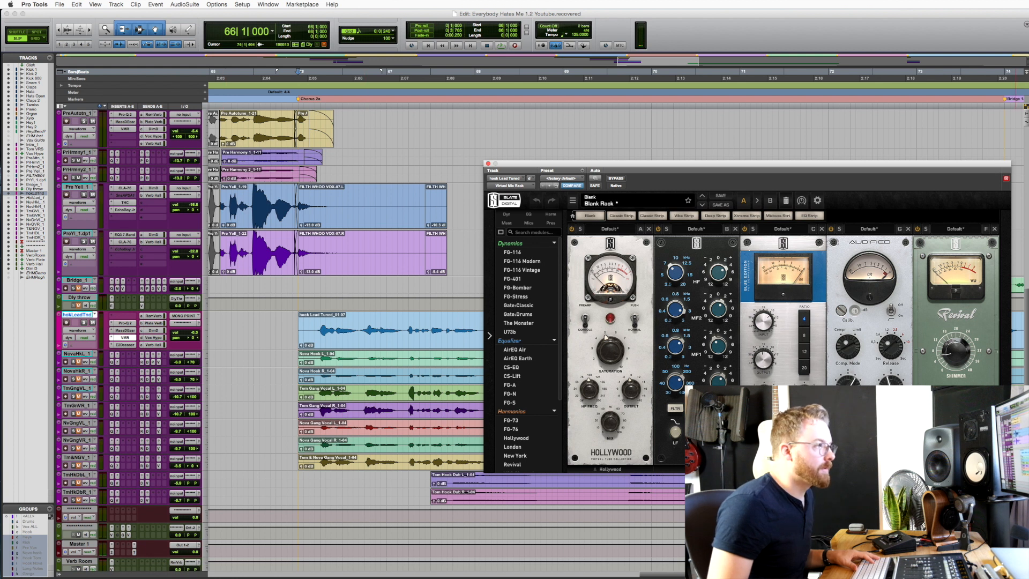
Step: Show the CLA-76 on the NovaHkL track and the EQ3 7-Band and CLA-76 settings on the TmGngVL gang vocal track
{"action": "left_click", "coordinate": [115, 363]}
{"action": "left_click", "coordinate": [117, 363]}
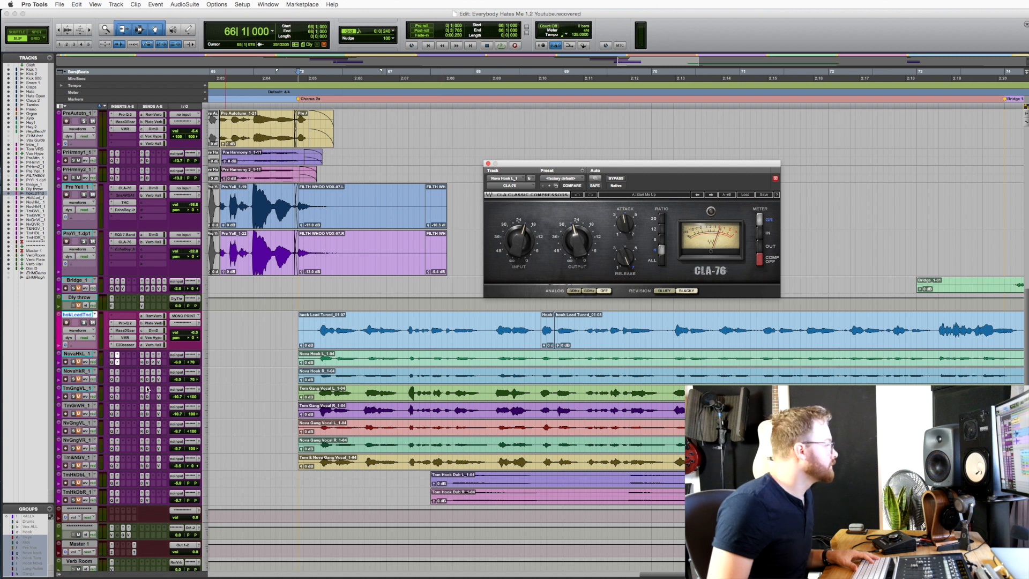
{"action": "left_click", "coordinate": [112, 397]}
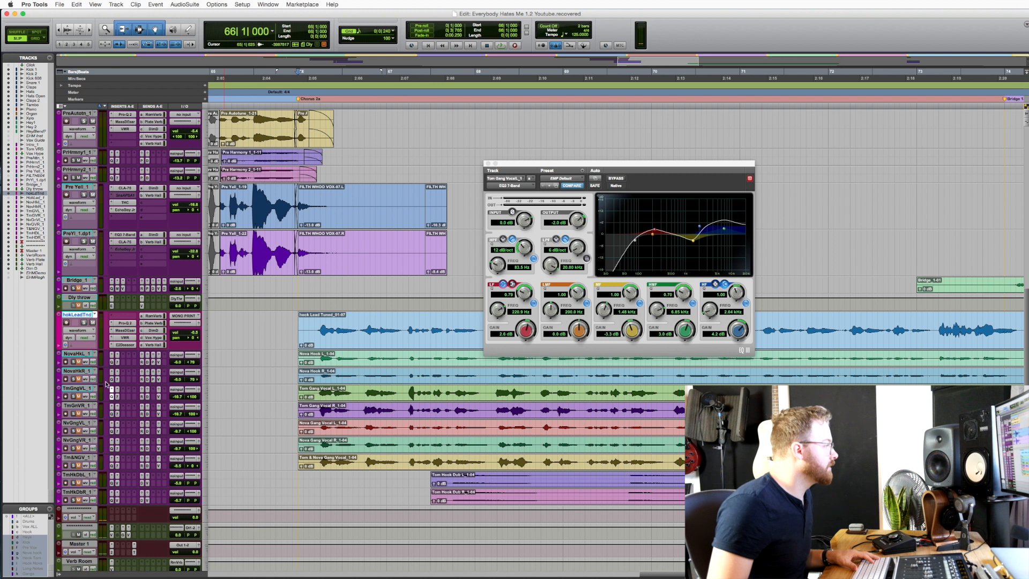
{"action": "left_click", "coordinate": [117, 398]}
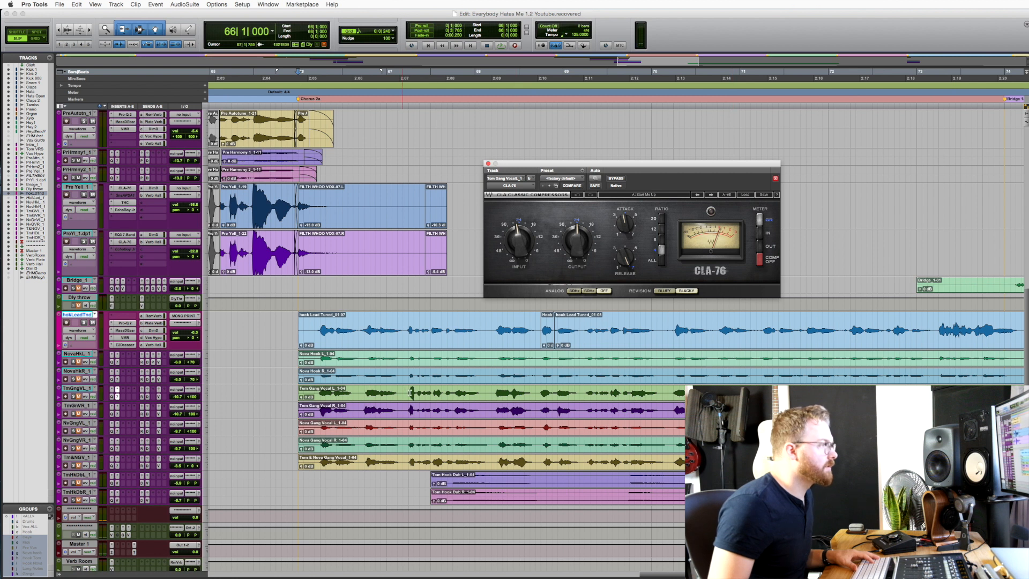
Step: Look over the hook and gang vocal clips across Chorus 2a up to Bridge 1a
{"action": "key", "text": "r"}
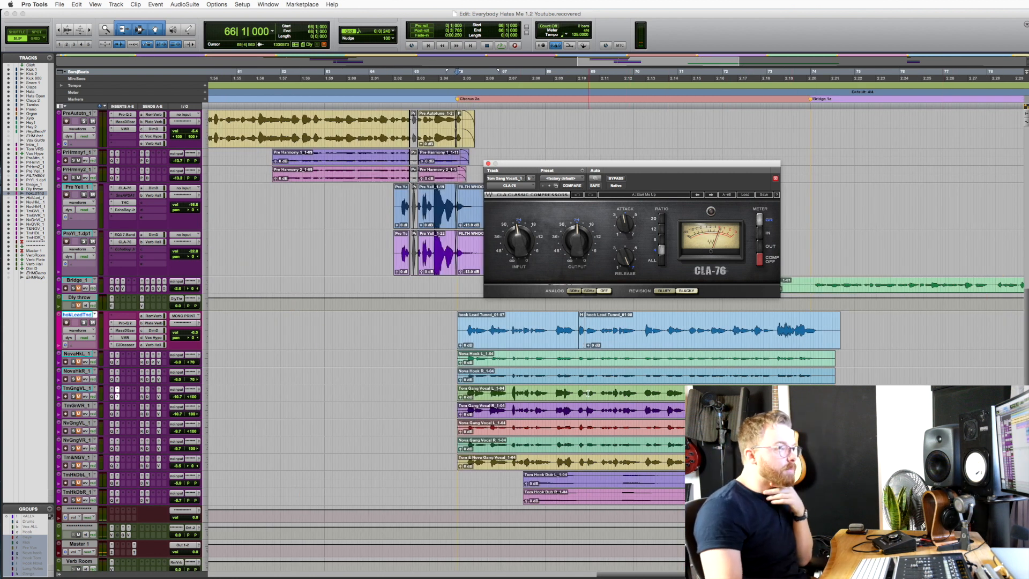
{"action": "left_click", "coordinate": [572, 392]}
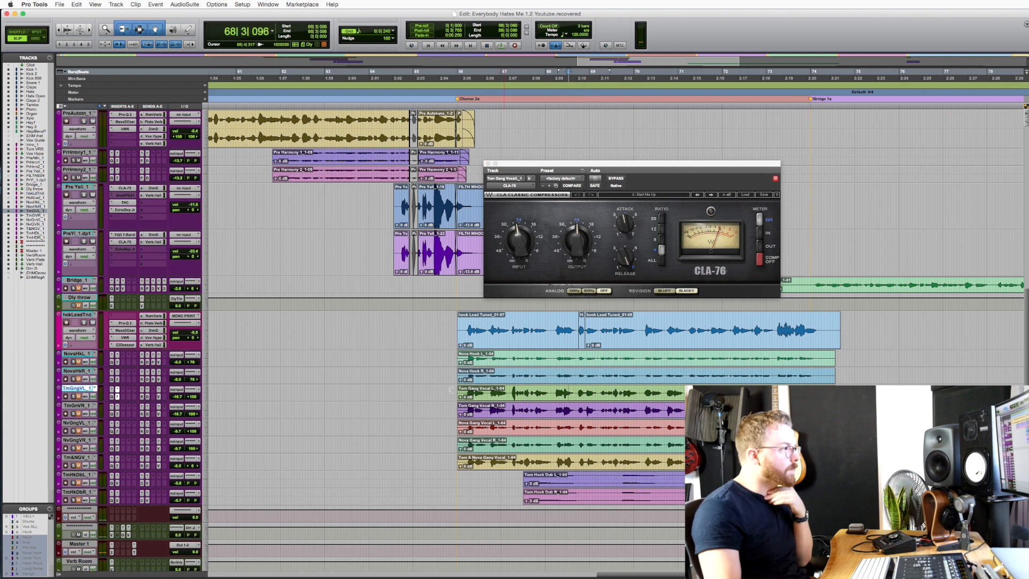
{"action": "left_click", "coordinate": [777, 391]}
{"action": "key", "text": "t"}
{"action": "key", "text": "r"}
{"action": "key", "text": "r"}
{"action": "key", "text": "t"}
{"action": "scroll", "coordinate": [409, 385], "scroll_direction": "left", "scroll_amount": 2}
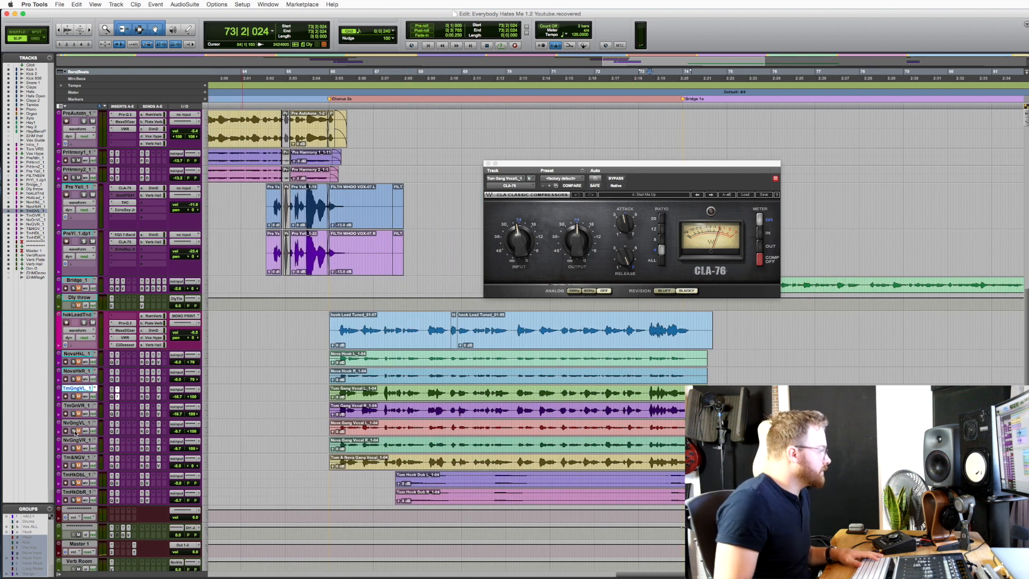
Step: Compare the CLA-76 and EQ3 7-Band settings on the NvGng gang vocals, the TmHkDbL hook double and the TmGngVL track
{"action": "left_click", "coordinate": [114, 432]}
{"action": "left_click", "coordinate": [118, 432]}
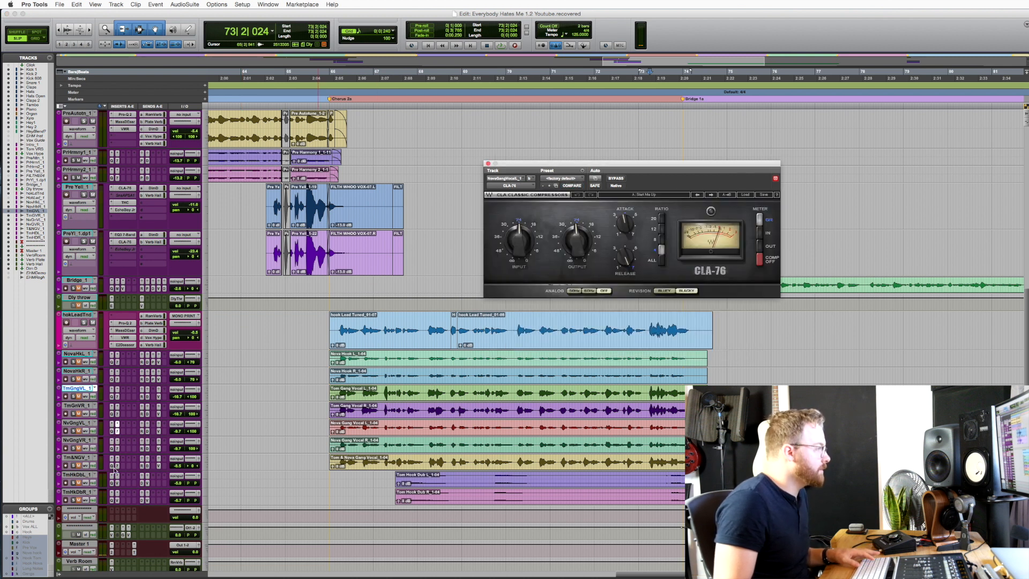
{"action": "left_click", "coordinate": [111, 450]}
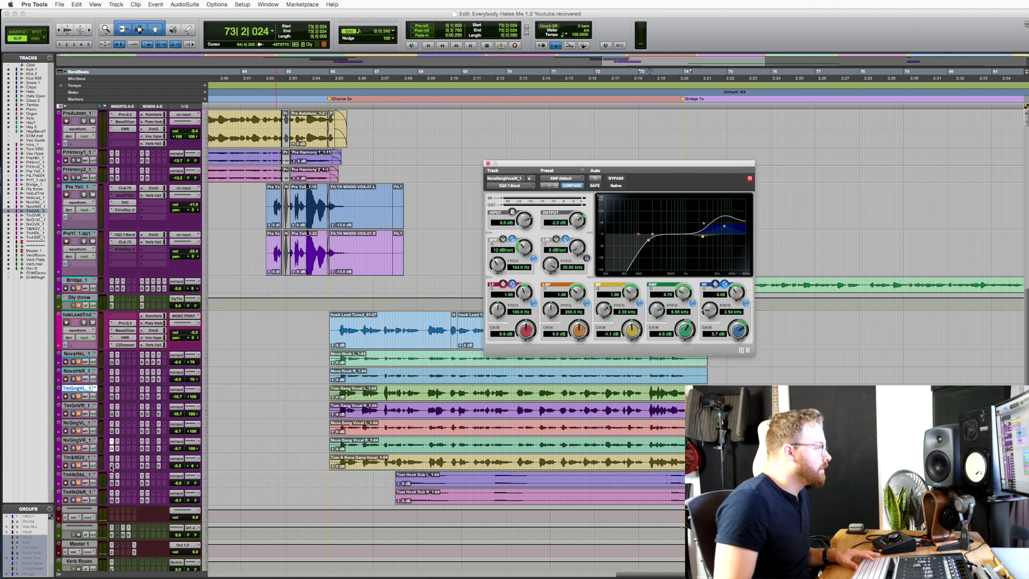
{"action": "left_click", "coordinate": [112, 483]}
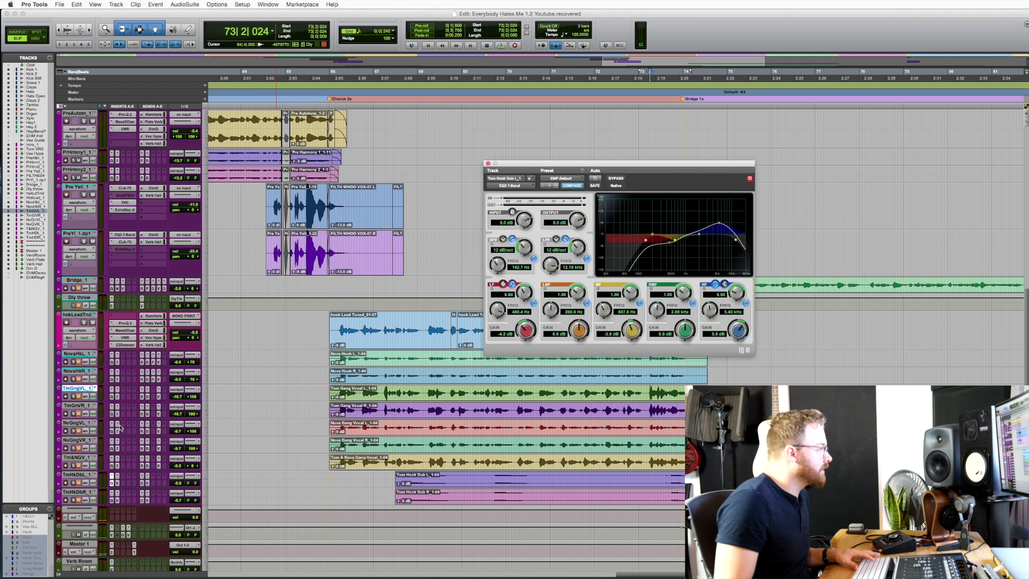
{"action": "left_click", "coordinate": [113, 397]}
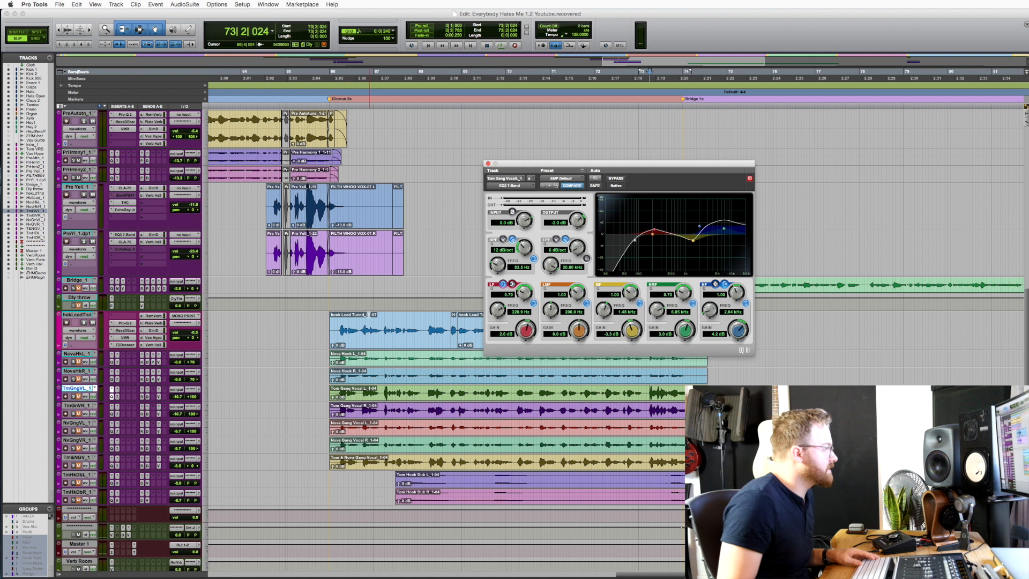
Step: Solo the hook lead vocal and play it from the start of Chorus 2a with its processing on
{"action": "left_click", "coordinate": [333, 322]}
{"action": "left_click", "coordinate": [84, 322]}
{"action": "key", "text": "space"}
{"action": "scroll", "coordinate": [266, 333], "scroll_direction": "right", "scroll_amount": 2}
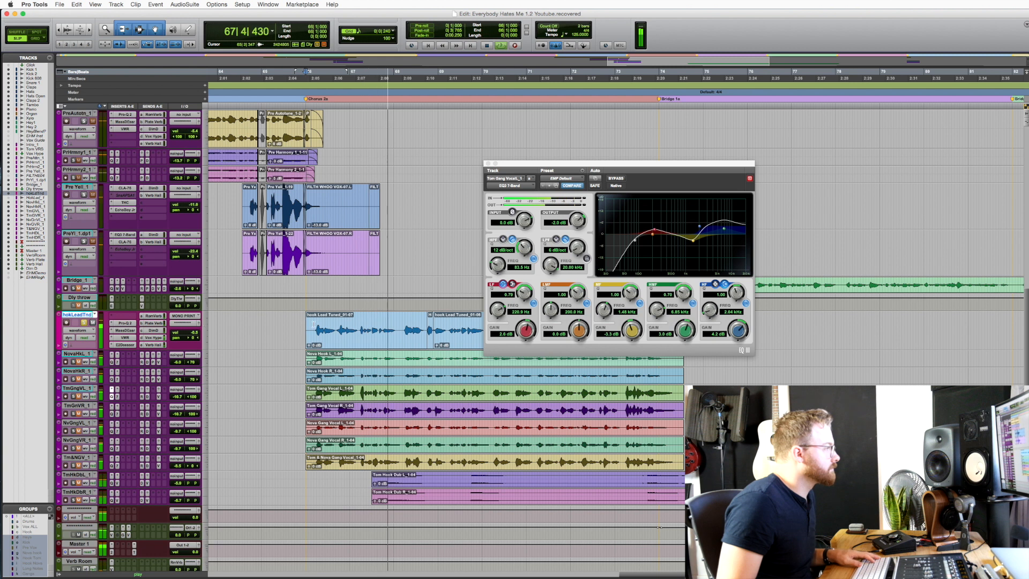
{"action": "key", "text": "space"}
Step: Bypass the hook lead's inserts and sends and play the dry vocal from the start of its clip
{"action": "key", "text": "shift+a"}
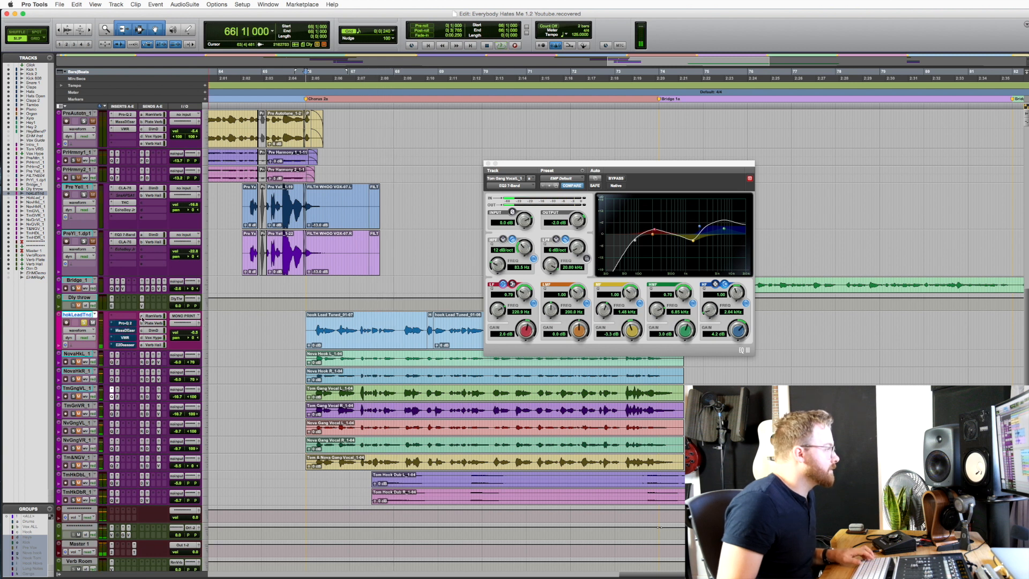
{"action": "key", "text": "shift+q"}
{"action": "left_click", "coordinate": [314, 323]}
{"action": "key", "text": "space"}
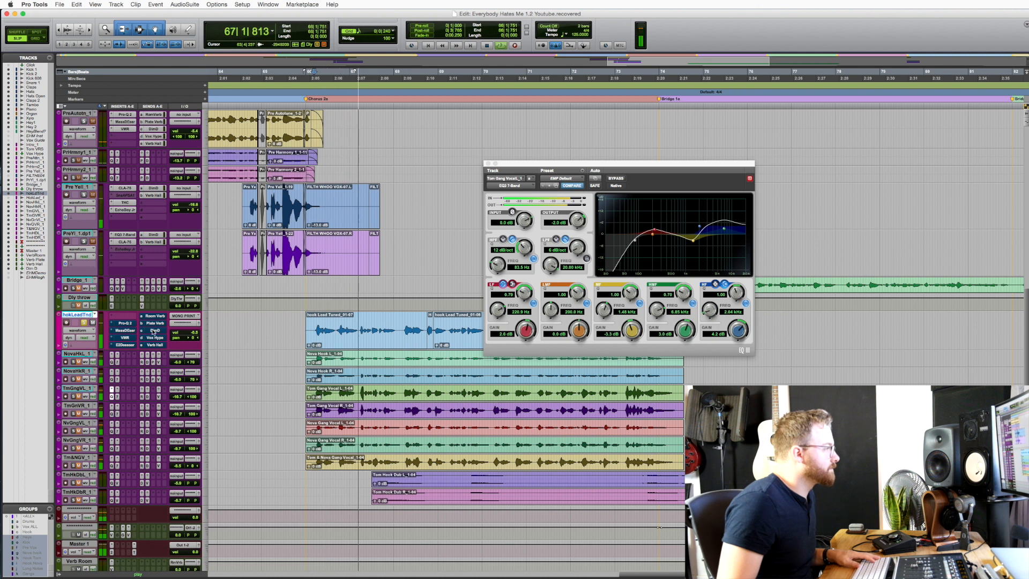
{"action": "key", "text": "space"}
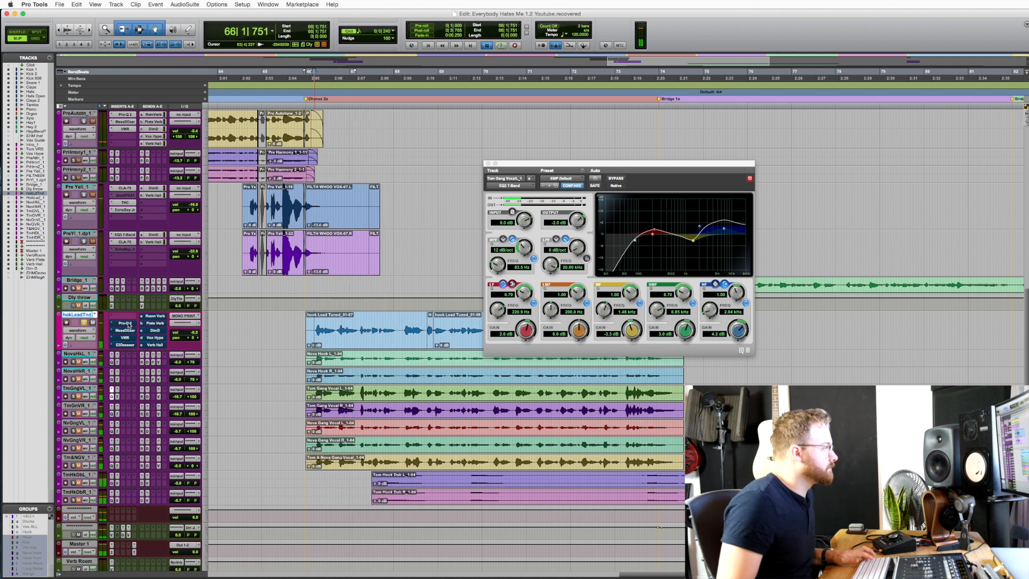
Step: Re-enable the hook lead's inserts and show their settings in order: Pro-Q 2, Massey DeEsser, Virtual Mix Rack and E2deesser
{"action": "key", "text": "shift+a"}
{"action": "left_click", "coordinate": [126, 324]}
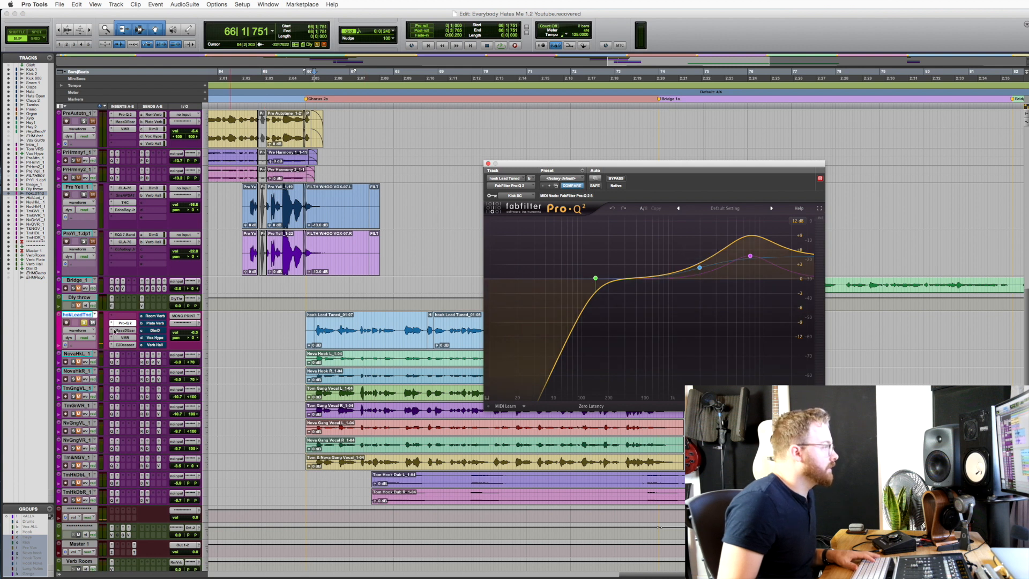
{"action": "left_click", "coordinate": [133, 331]}
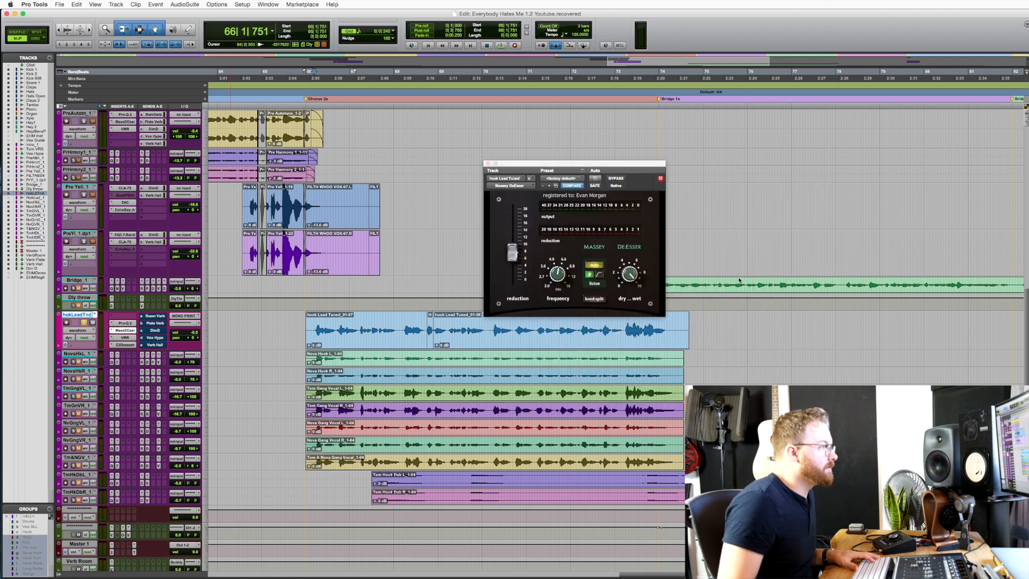
{"action": "left_click", "coordinate": [127, 337]}
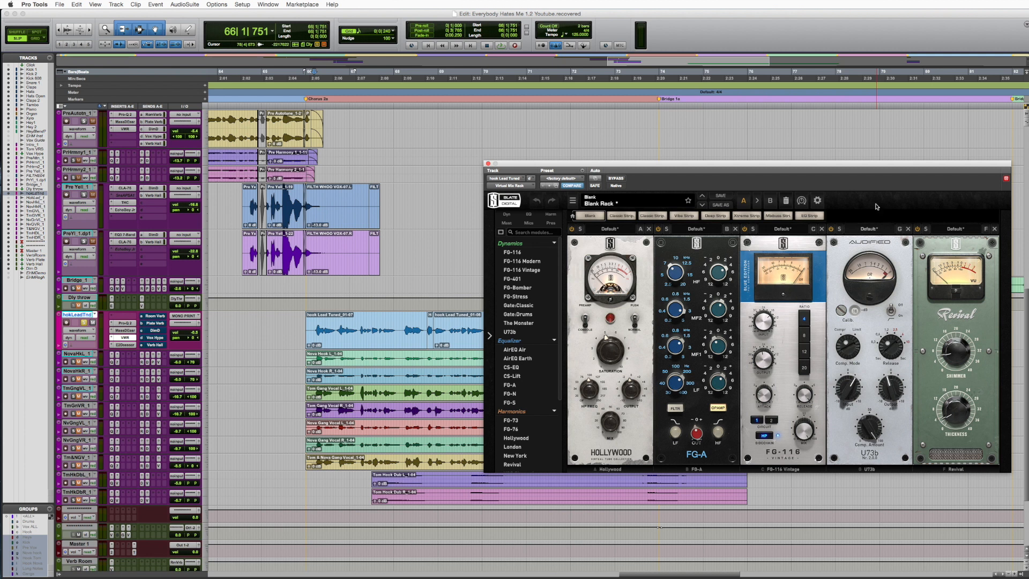
{"action": "left_click_drag", "start_coordinate": [863, 173], "coordinate": [827, 165]}
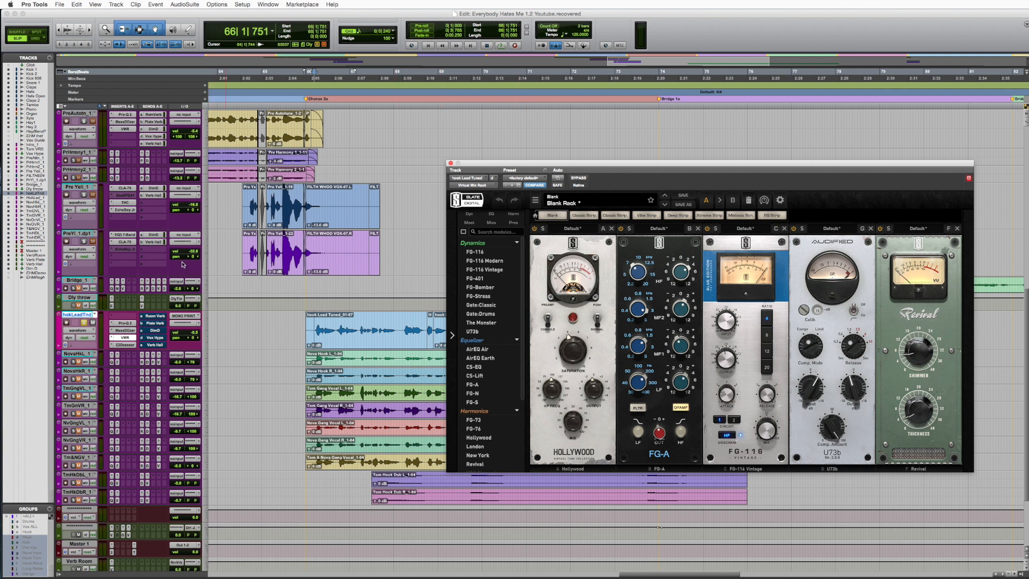
{"action": "left_click", "coordinate": [133, 345]}
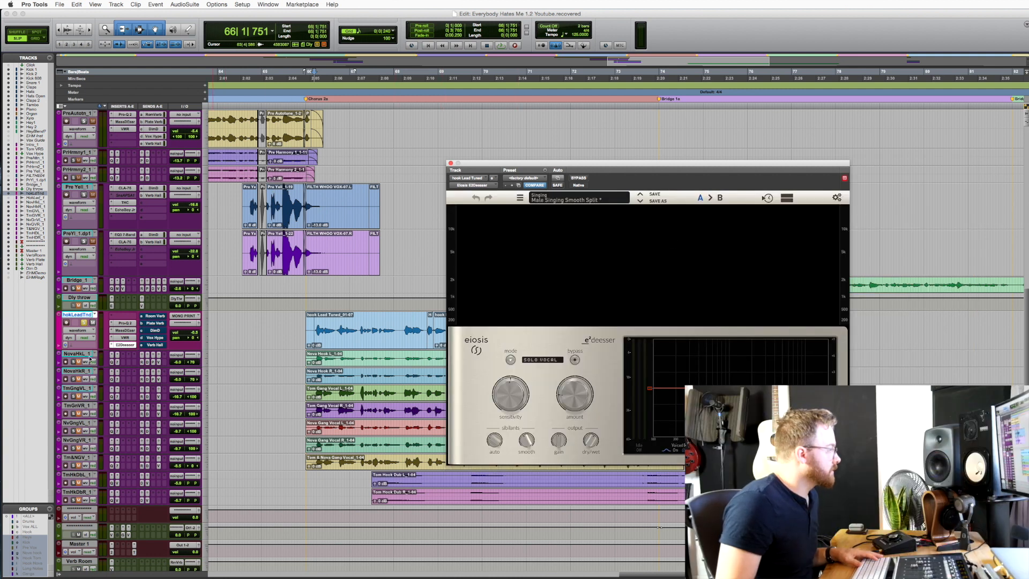
Step: Show the hook lead's Plate Verb, DimD, Vox Hype and Verb Hall send levels and turn its sends back on
{"action": "left_click", "coordinate": [154, 324]}
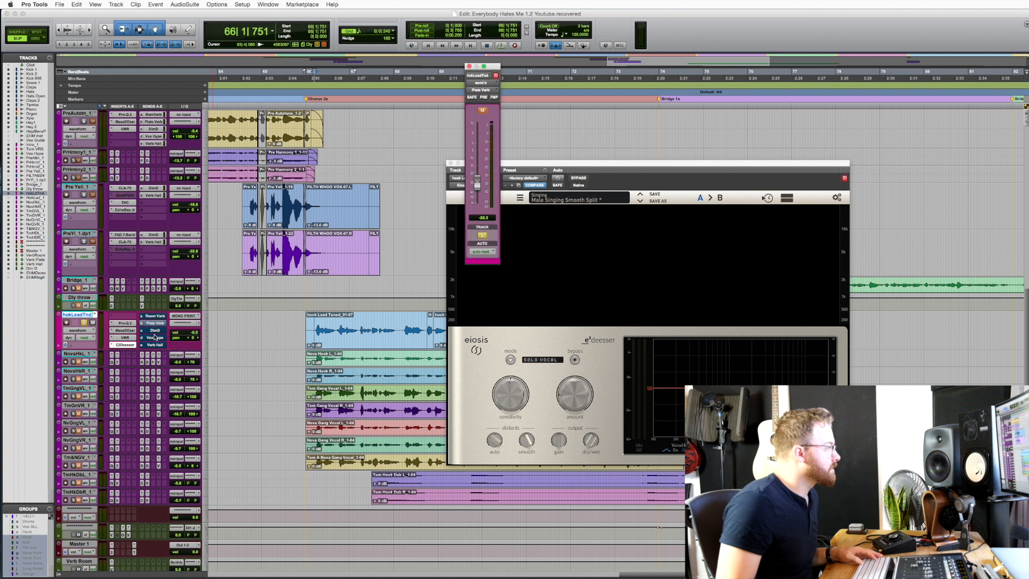
{"action": "left_click", "coordinate": [156, 330]}
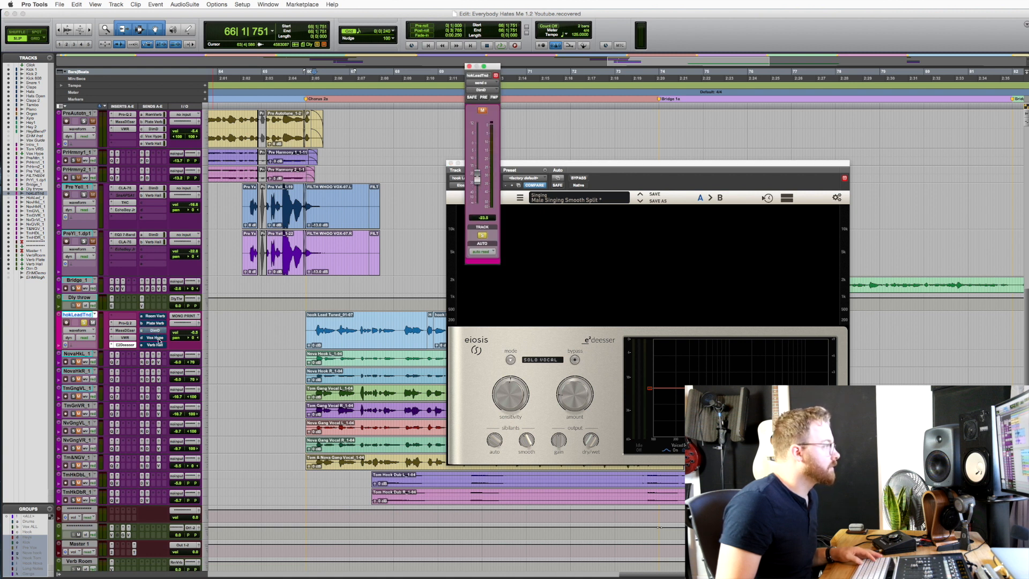
{"action": "left_click", "coordinate": [155, 338]}
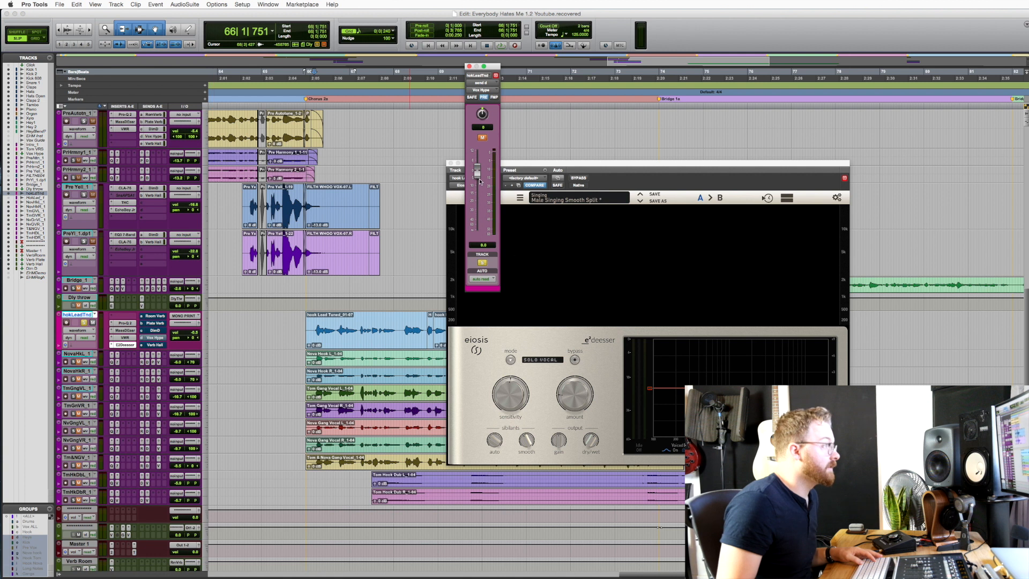
{"action": "left_click", "coordinate": [370, 328]}
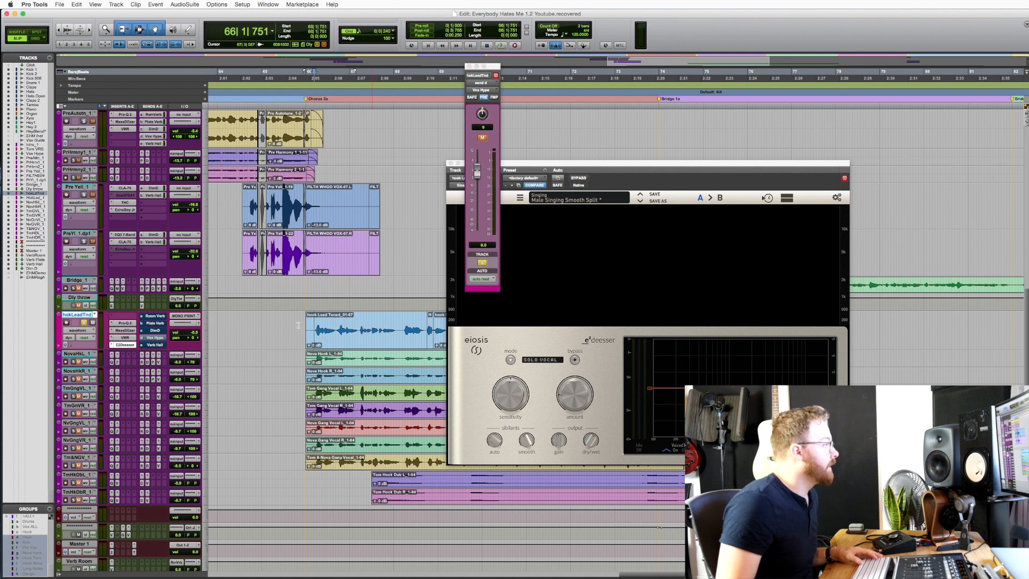
{"action": "left_click", "coordinate": [154, 345]}
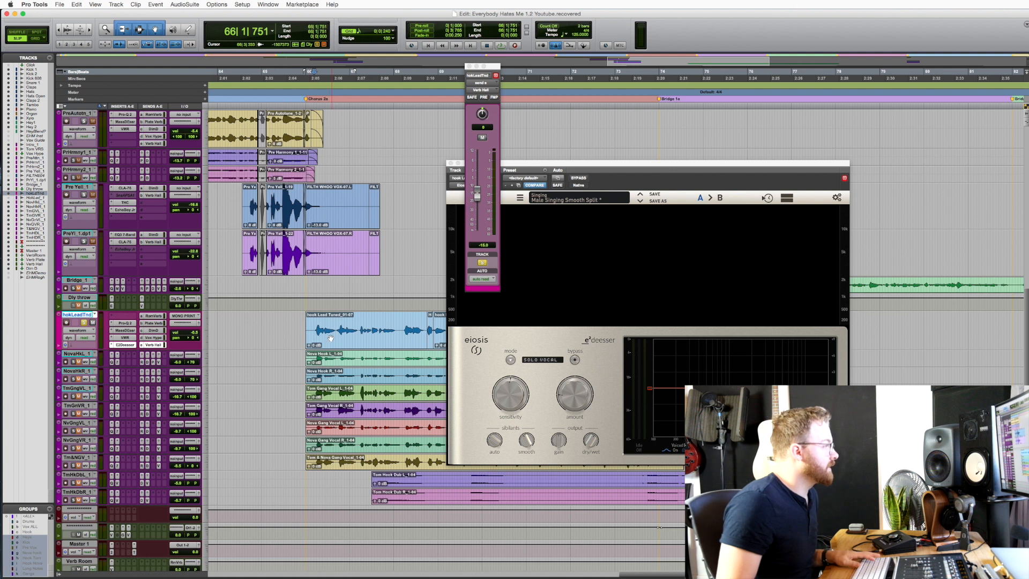
Step: Play the fully processed hook lead and close its send and de-esser windows
{"action": "key", "text": "space"}
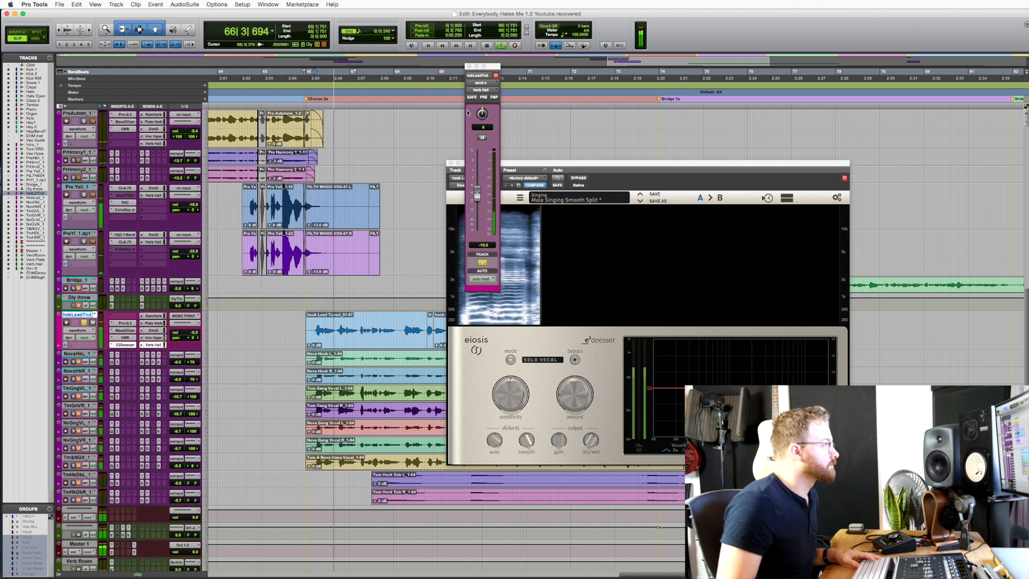
{"action": "left_click", "coordinate": [470, 67]}
{"action": "left_click", "coordinate": [451, 163]}
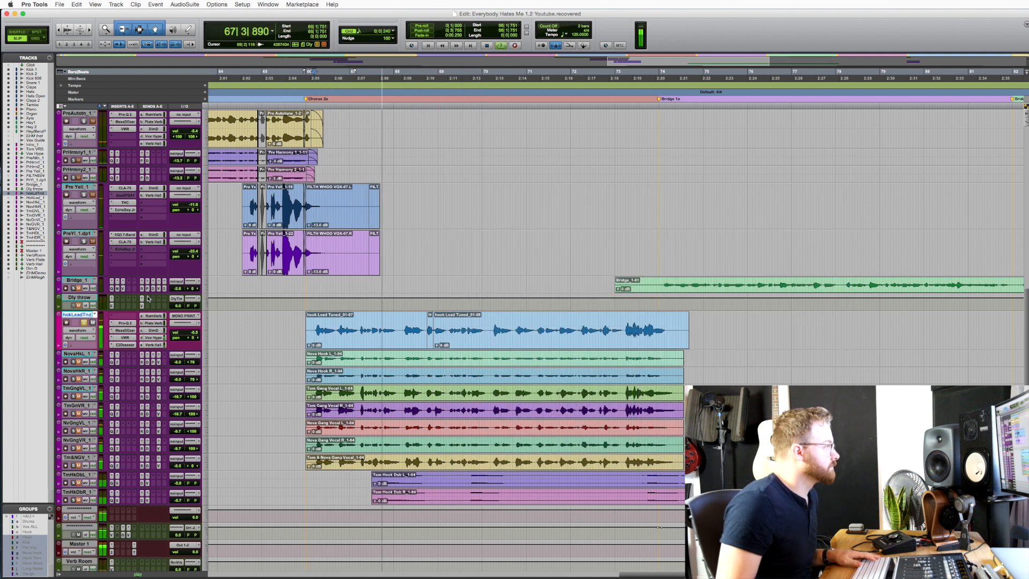
{"action": "key", "text": "space"}
Step: Compare the hook lead without and with its inserts and sends by bypassing them for one playback and restoring them for another
{"action": "left_click", "coordinate": [131, 326], "text": "shift+super"}
{"action": "left_click", "coordinate": [153, 318], "text": "shift+super"}
{"action": "key", "text": "space"}
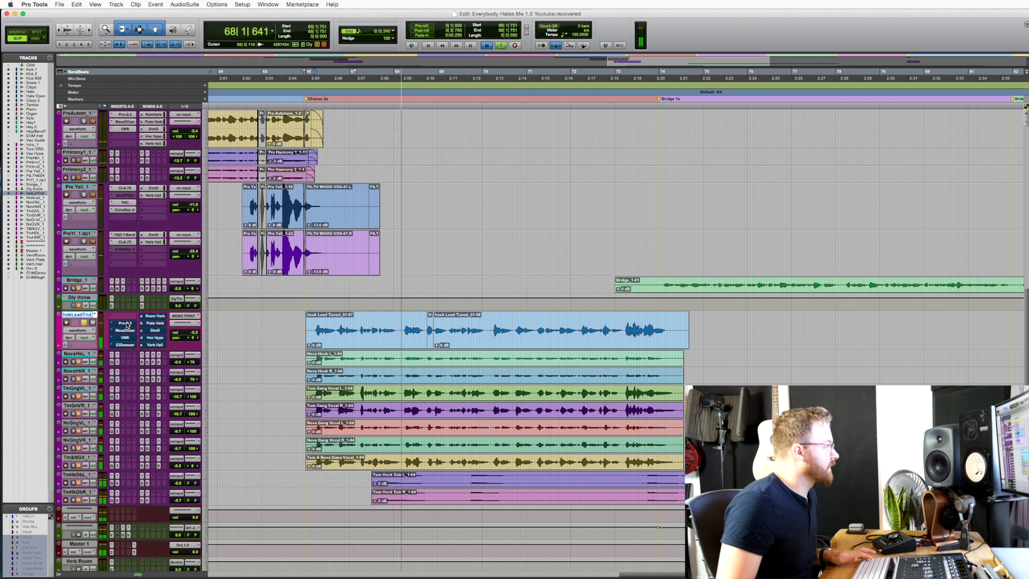
{"action": "key", "text": "space"}
{"action": "left_click", "coordinate": [127, 325], "text": "shift+super"}
{"action": "left_click", "coordinate": [154, 323], "text": "shift+super"}
{"action": "key", "text": "space"}
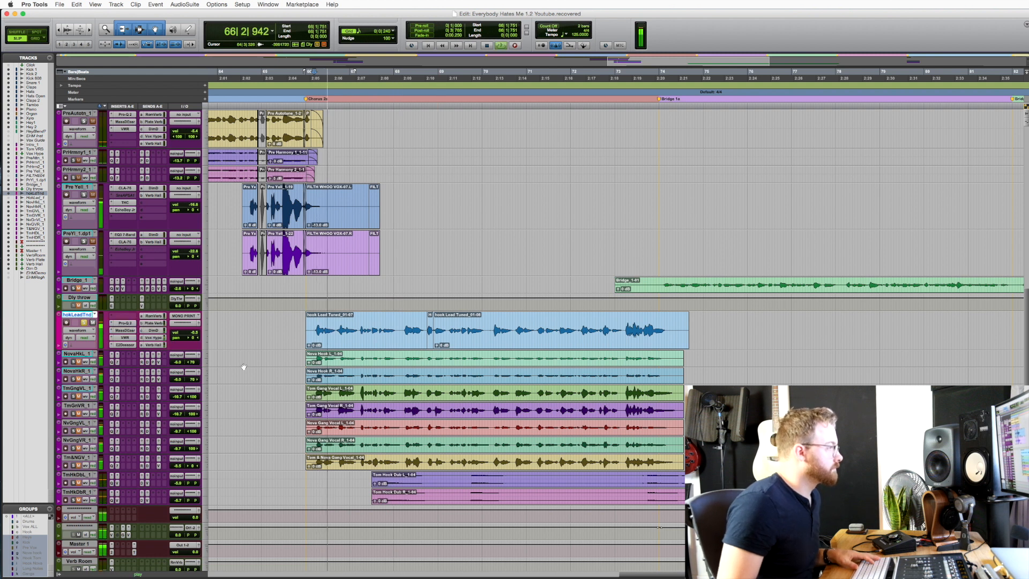
{"action": "key", "text": "space"}
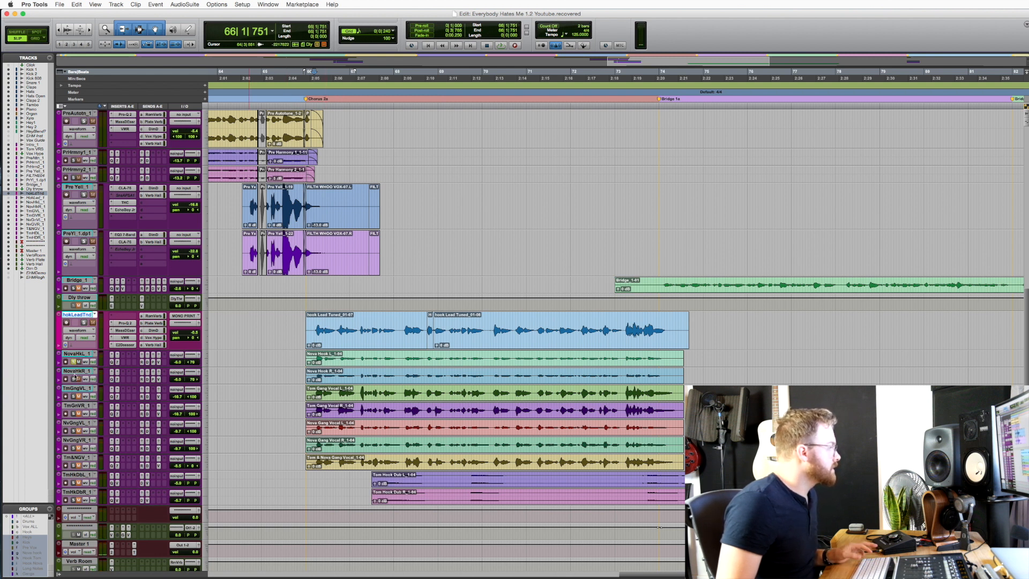
Step: Audition the soloed NovaHkL/R hook pair, followed by the soloed TmGngVL/R gang vocal pair, from the start of the chorus
{"action": "key", "text": "space"}
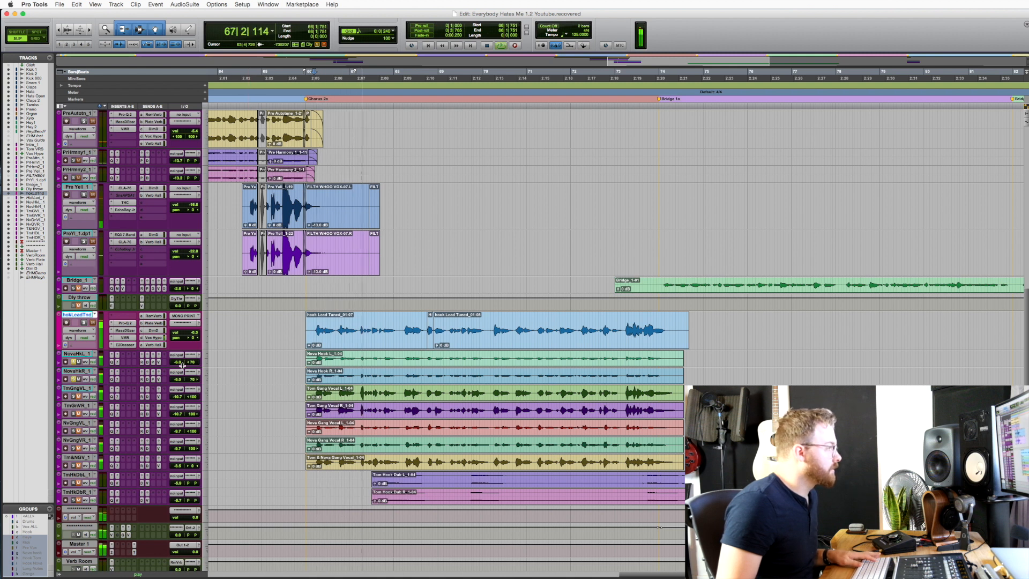
{"action": "key", "text": "space"}
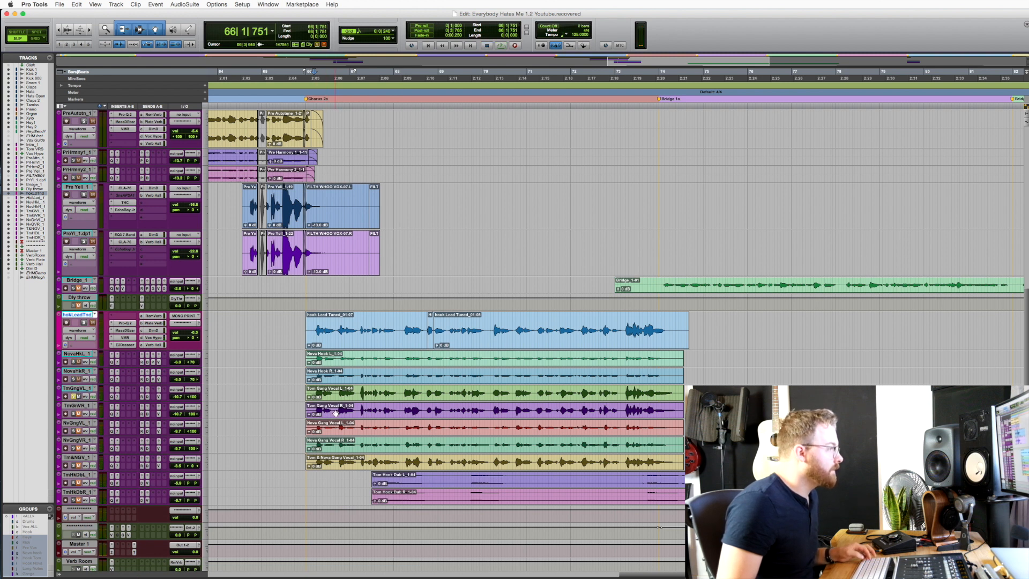
{"action": "key", "text": "space"}
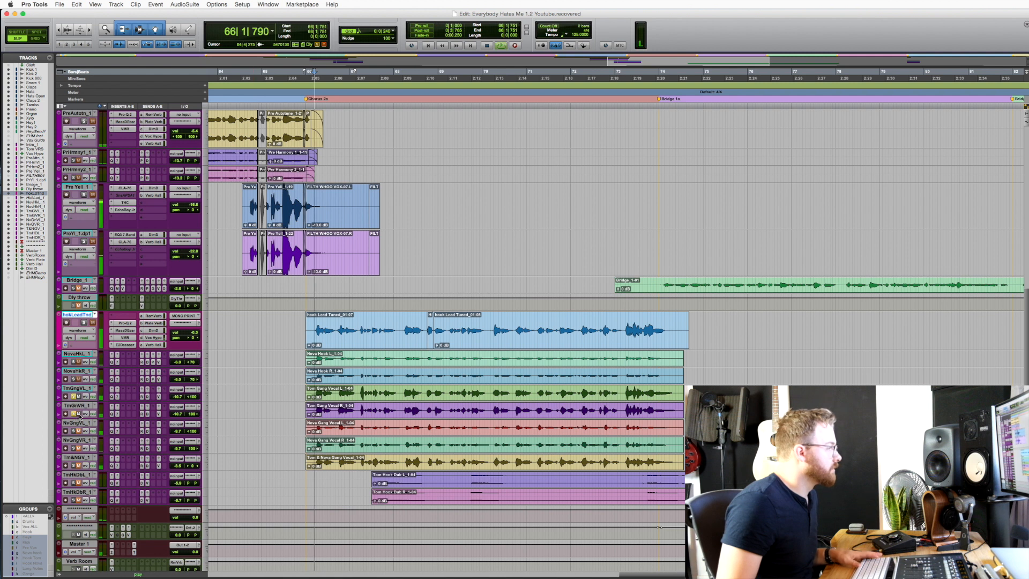
{"action": "key", "text": "space"}
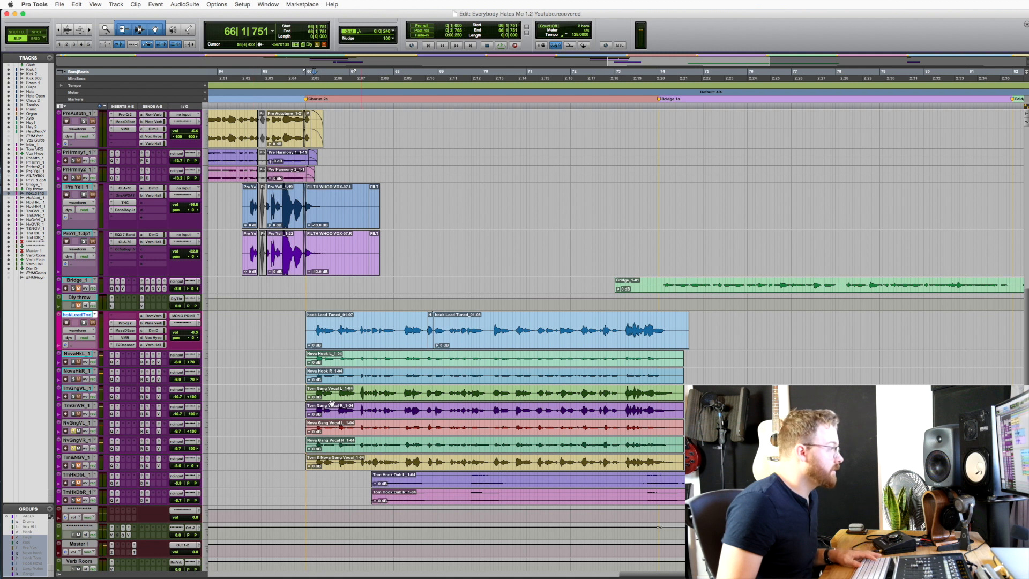
Step: Audition the soloed NvGng gang vocal pair, followed by the combined Tm&NGV gang track on its own
{"action": "key", "text": "space"}
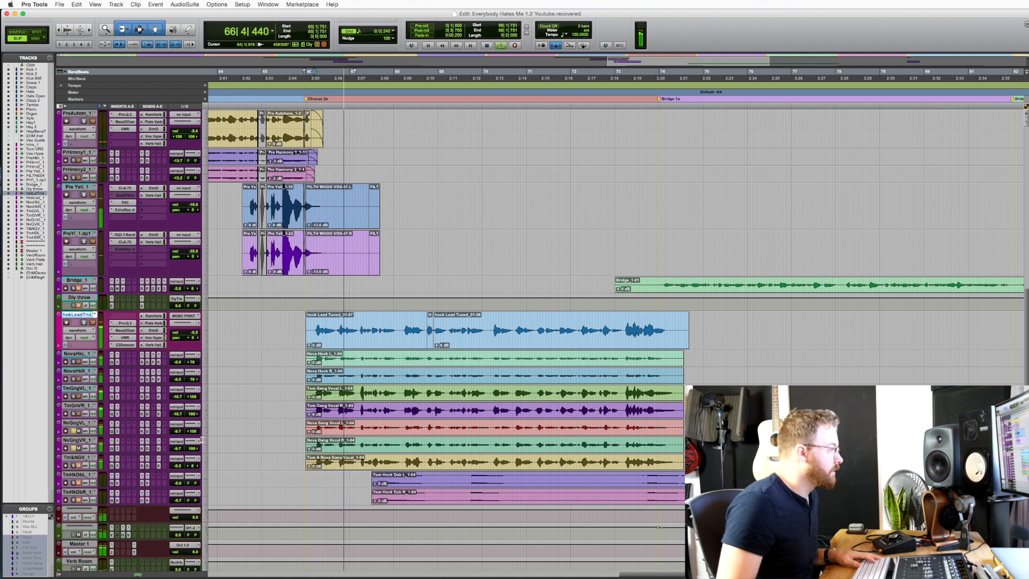
{"action": "key", "text": "space"}
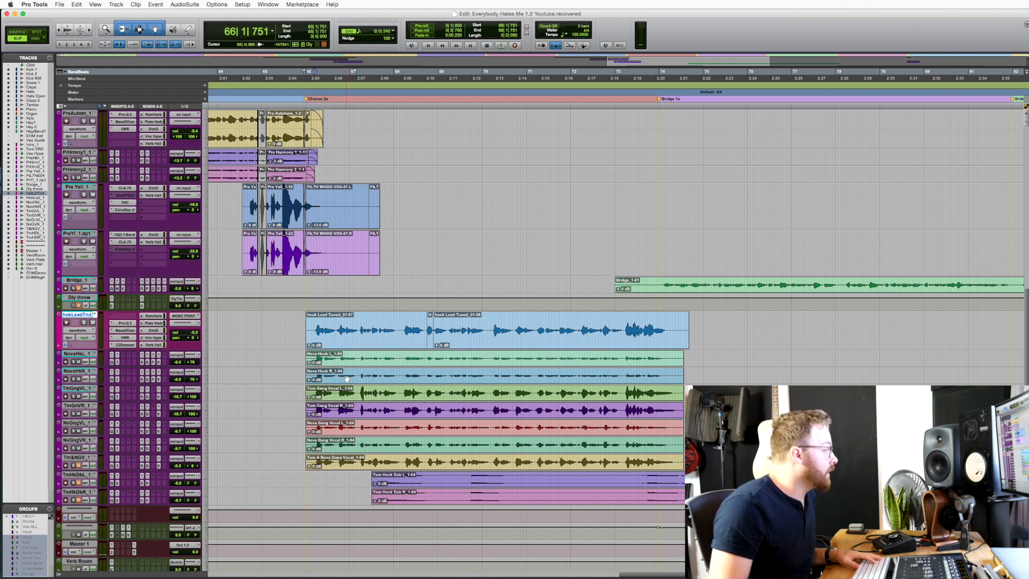
{"action": "left_click", "coordinate": [77, 458]}
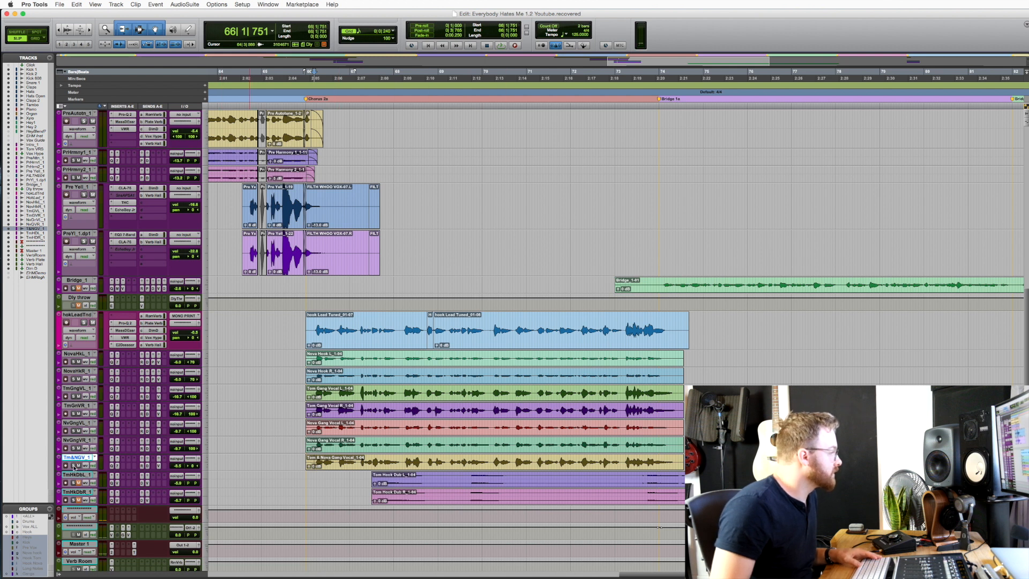
{"action": "key", "text": "space"}
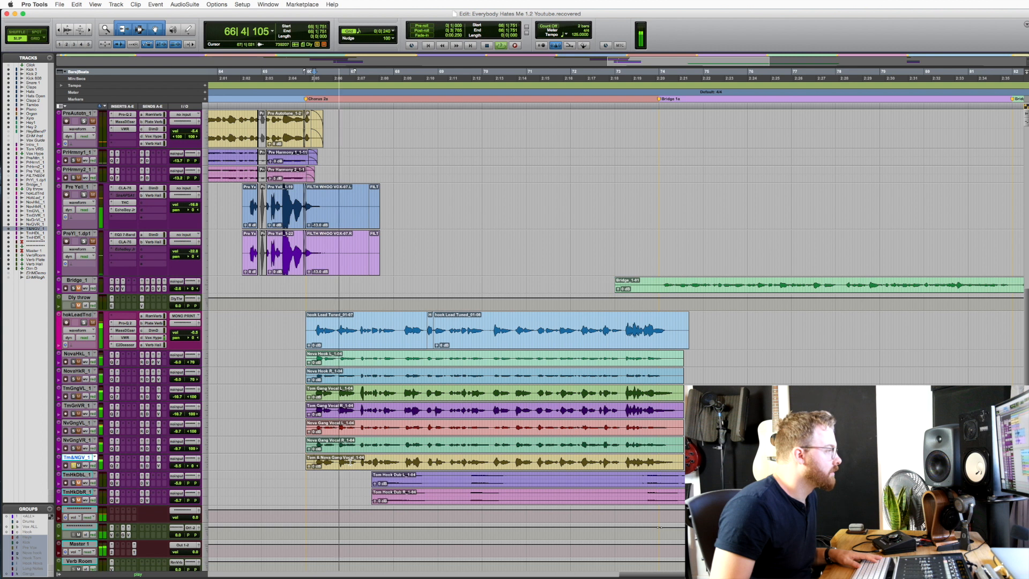
{"action": "key", "text": "space"}
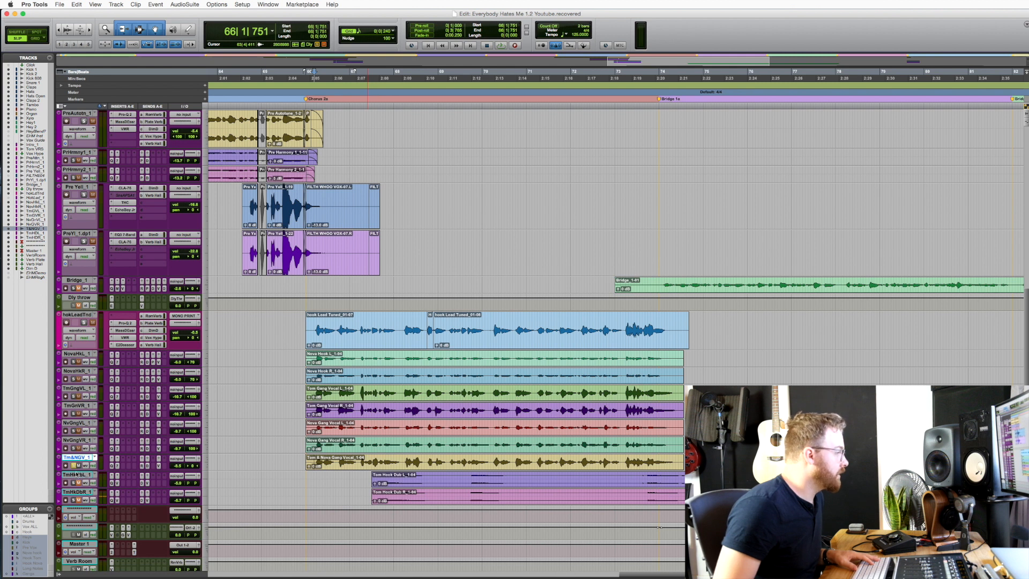
Step: Select the tracks from the hook lead through Tm&NGV, solo them all and play the chorus vocals together
{"action": "left_click", "coordinate": [83, 318], "text": "shift"}
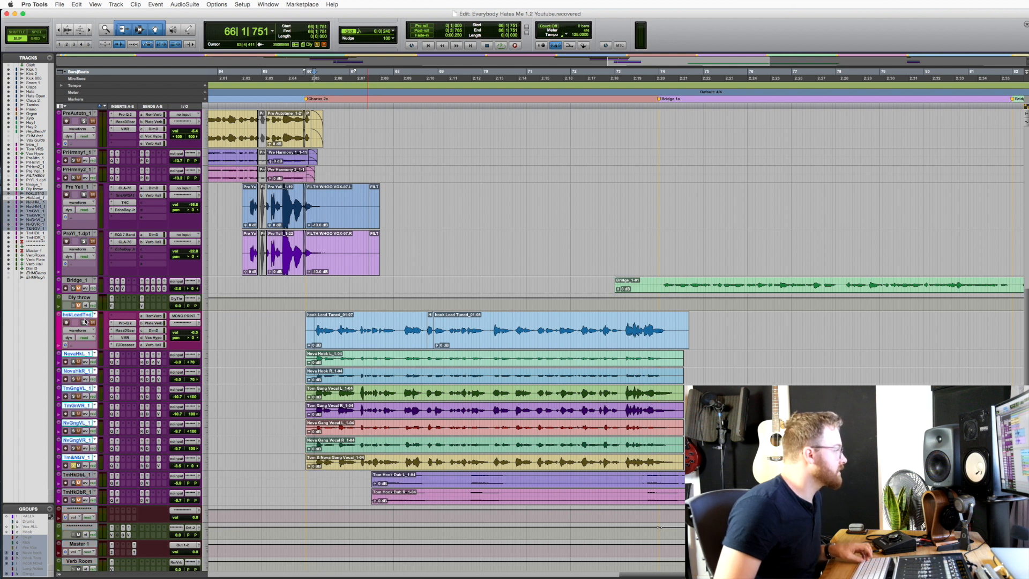
{"action": "key", "text": "space"}
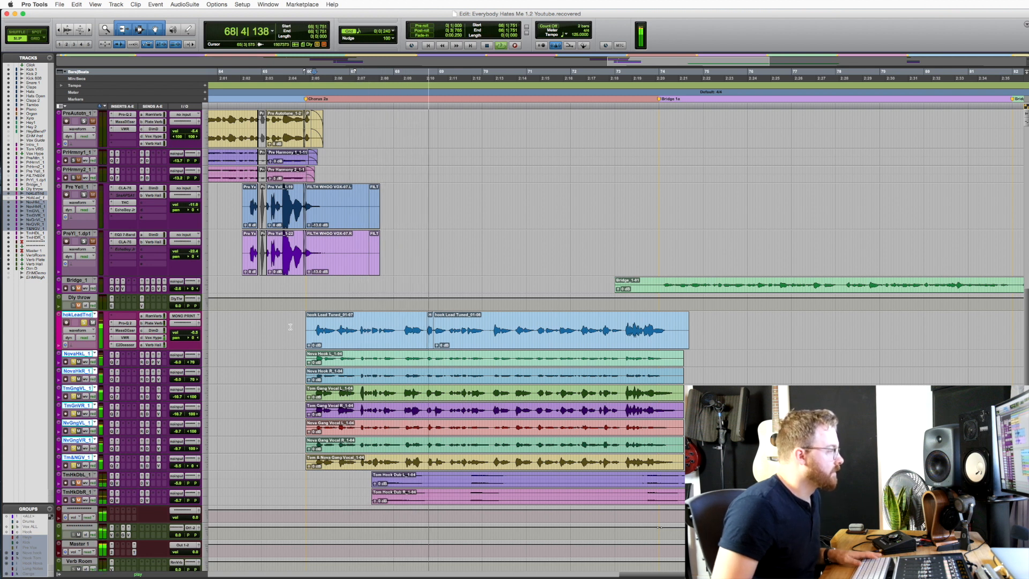
{"action": "key", "text": "space"}
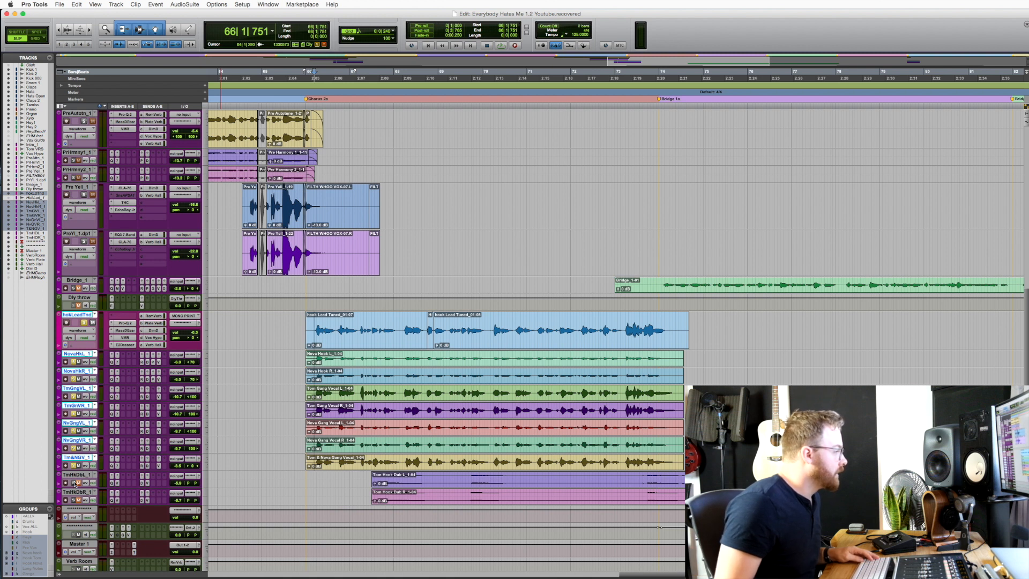
Step: Solo the TmHkDbL and TmHkDbR hook doubles and play them from bar 67, beat 3
{"action": "left_click", "coordinate": [373, 477]}
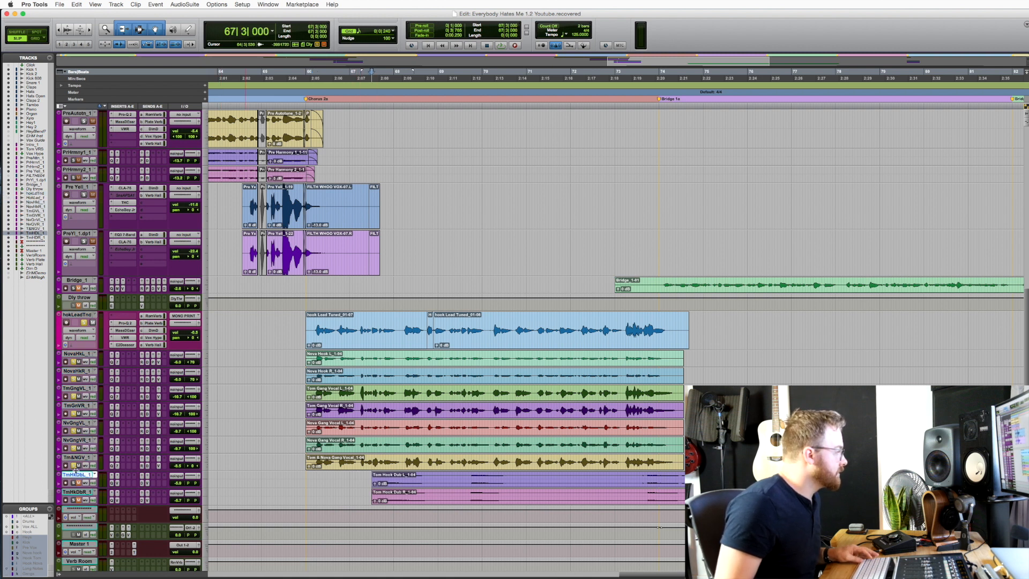
{"action": "key", "text": "space"}
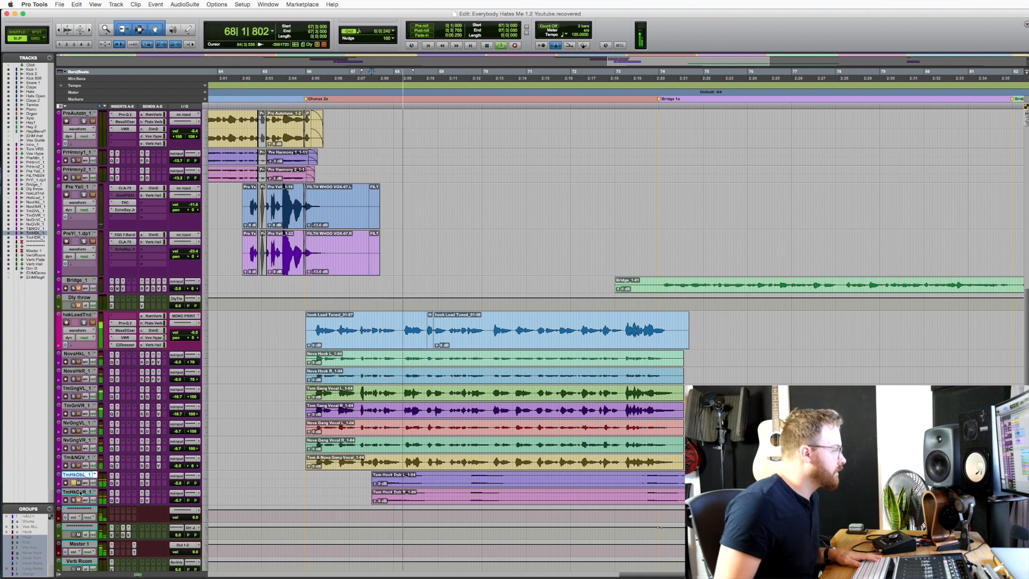
{"action": "key", "text": "space"}
{"action": "key", "text": "space"}
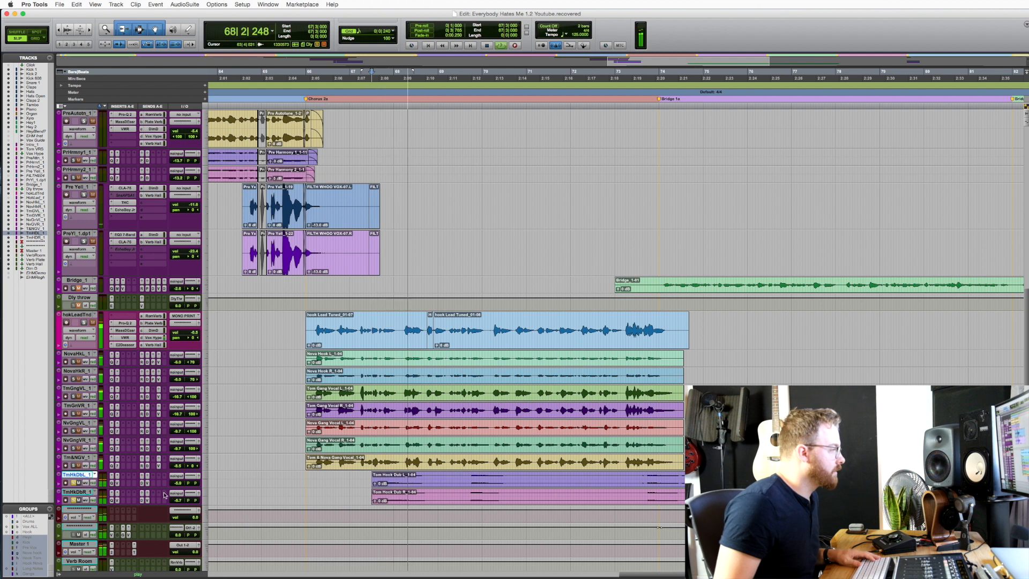
{"action": "key", "text": "space"}
{"action": "left_click", "coordinate": [79, 493]}
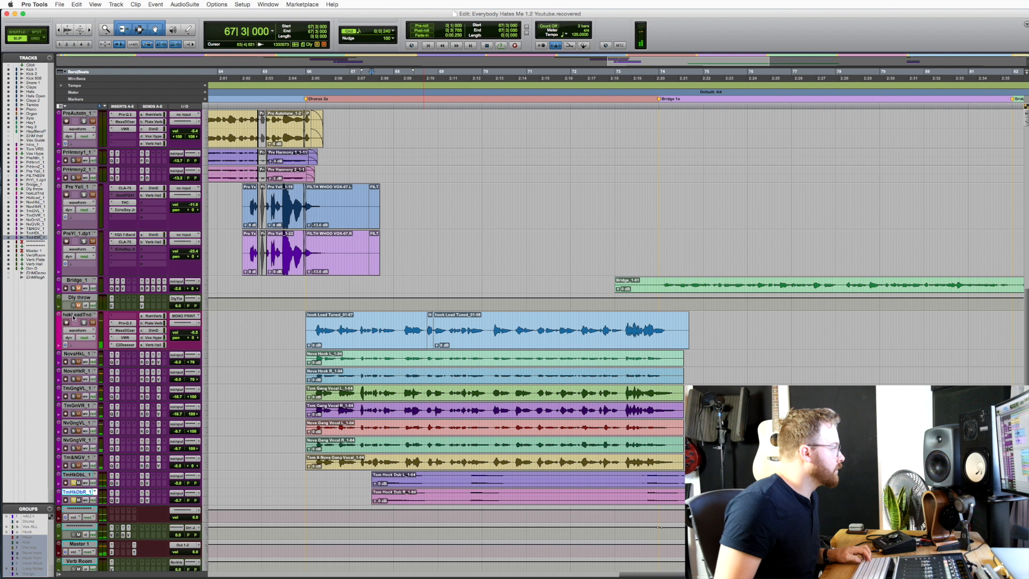
Step: Select and solo all tracks from the hook lead through TmHkDbR, and play the combined vocals from the start of Chorus 2a
{"action": "left_click", "coordinate": [75, 316], "text": "shift"}
{"action": "left_click", "coordinate": [84, 322]}
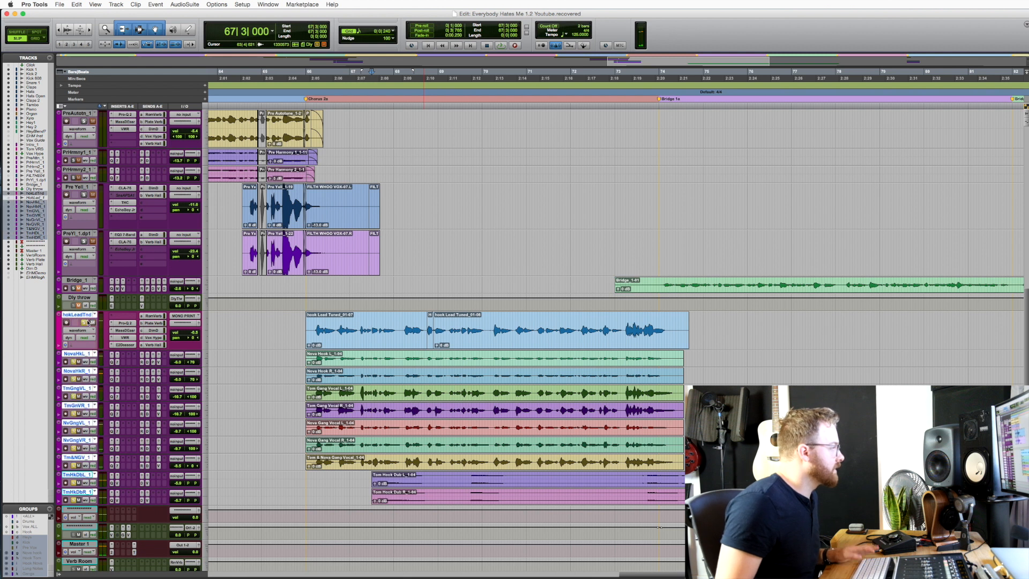
{"action": "left_click", "coordinate": [315, 328]}
{"action": "key", "text": "space"}
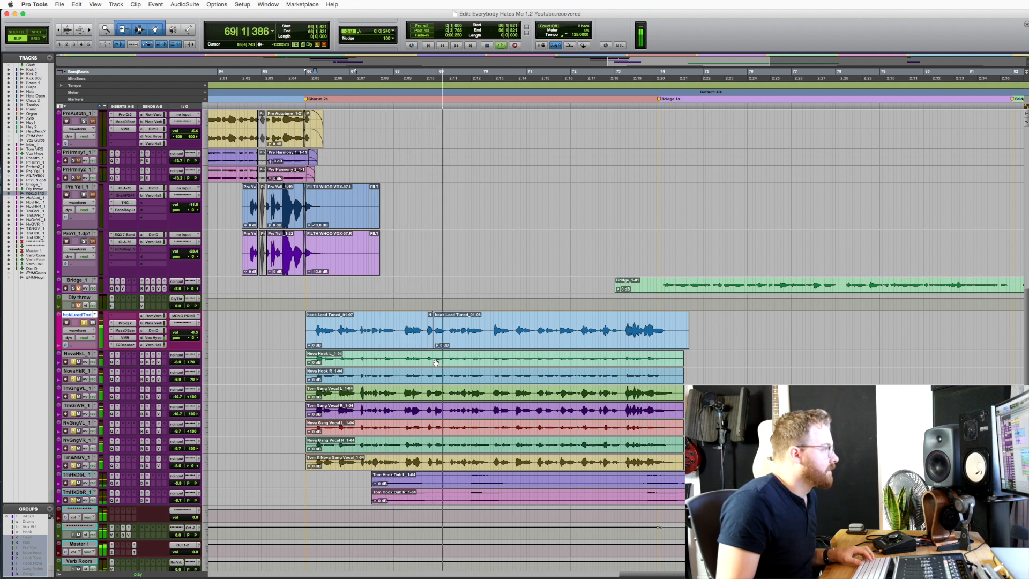
{"action": "scroll", "coordinate": [436, 363], "scroll_direction": "right", "scroll_amount": 3}
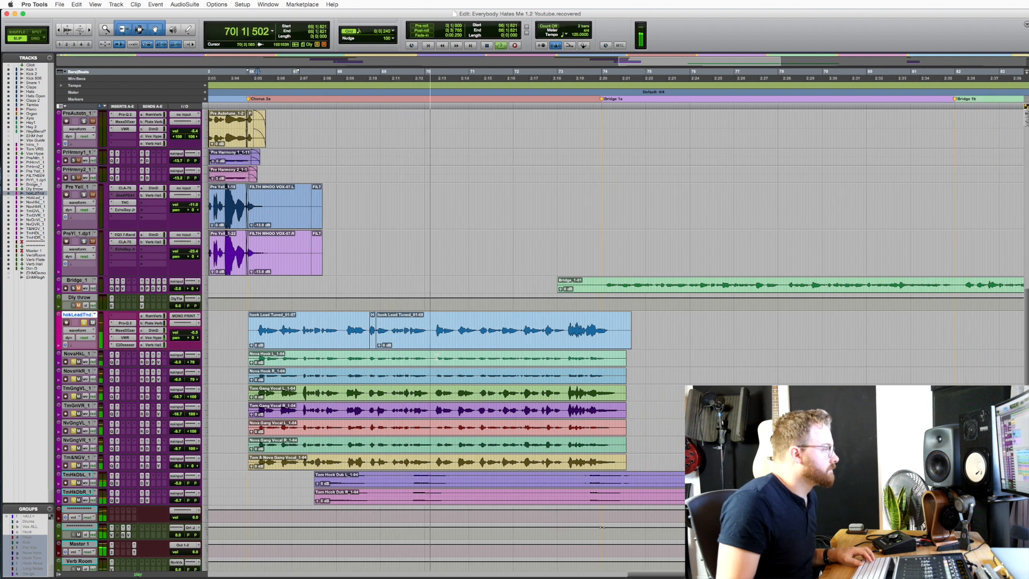
{"action": "scroll", "coordinate": [451, 363], "scroll_direction": "right", "scroll_amount": 2}
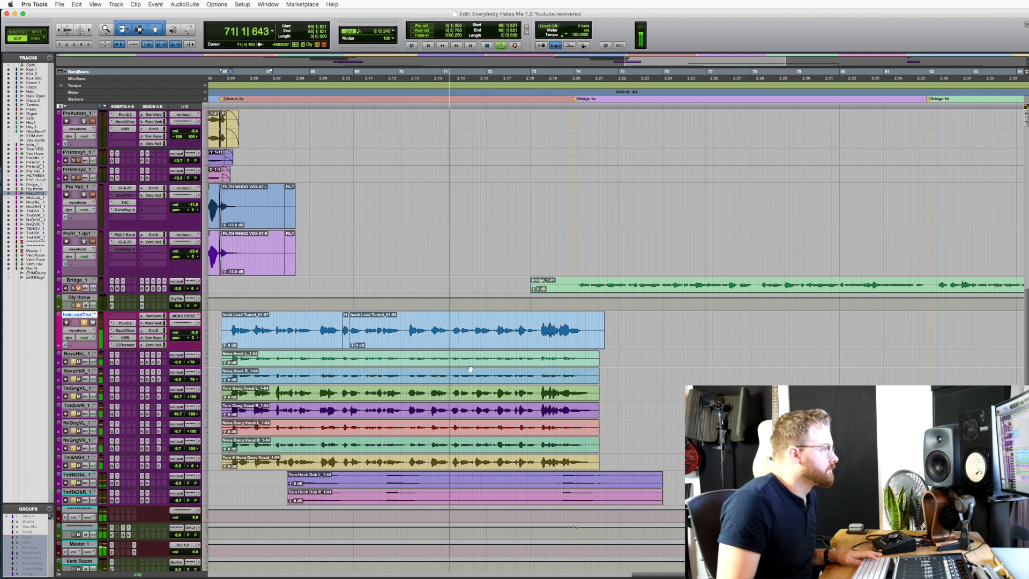
{"action": "key", "text": "space"}
Step: Bypass all inserts and sends on the tracks from the hook lead through TmHkDbR and audition the dry chorus vocals
{"action": "left_click_drag", "start_coordinate": [130, 323], "coordinate": [117, 351]}
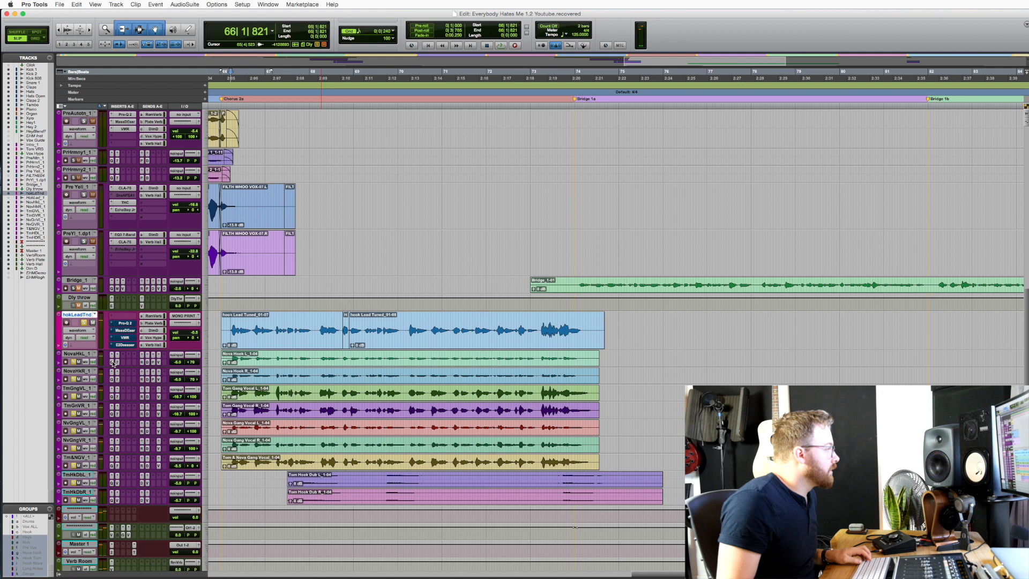
{"action": "left_click", "coordinate": [78, 492], "text": "shift"}
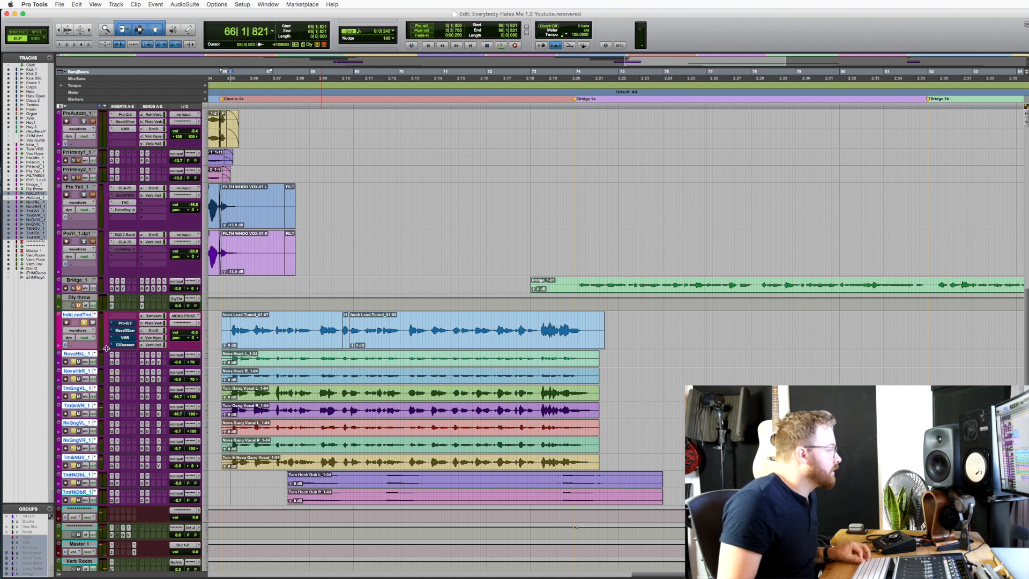
{"action": "left_click", "coordinate": [116, 362], "text": "alt+shift+super"}
{"action": "left_click", "coordinate": [152, 318], "text": "alt+shift+super"}
{"action": "left_click", "coordinate": [153, 324], "text": "alt+shift+super"}
{"action": "left_click", "coordinate": [155, 331], "text": "alt+shift+super"}
{"action": "left_click", "coordinate": [154, 338], "text": "alt+shift+super"}
{"action": "left_click", "coordinate": [156, 345], "text": "alt+shift+super"}
{"action": "key", "text": "space"}
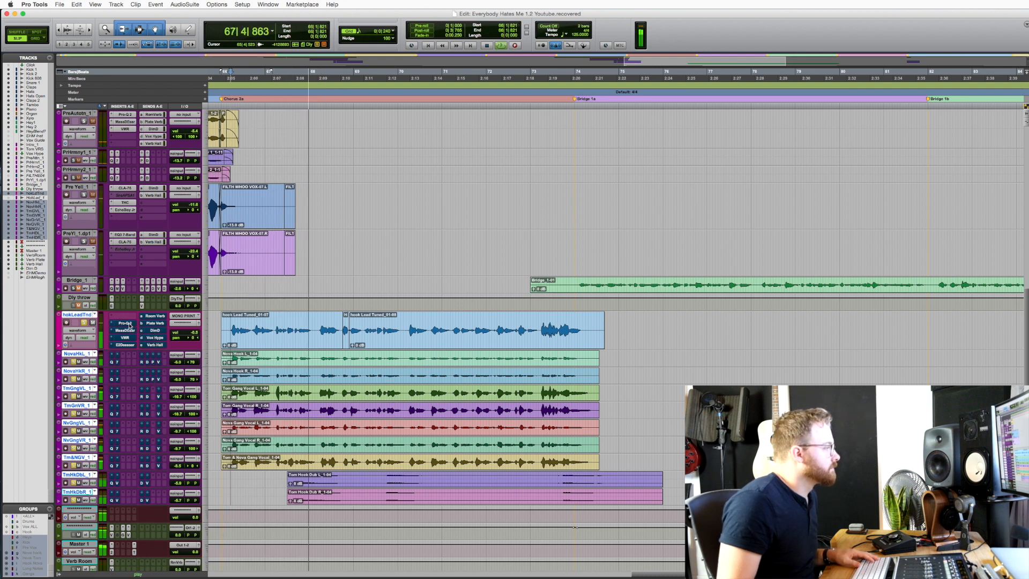
{"action": "key", "text": "space"}
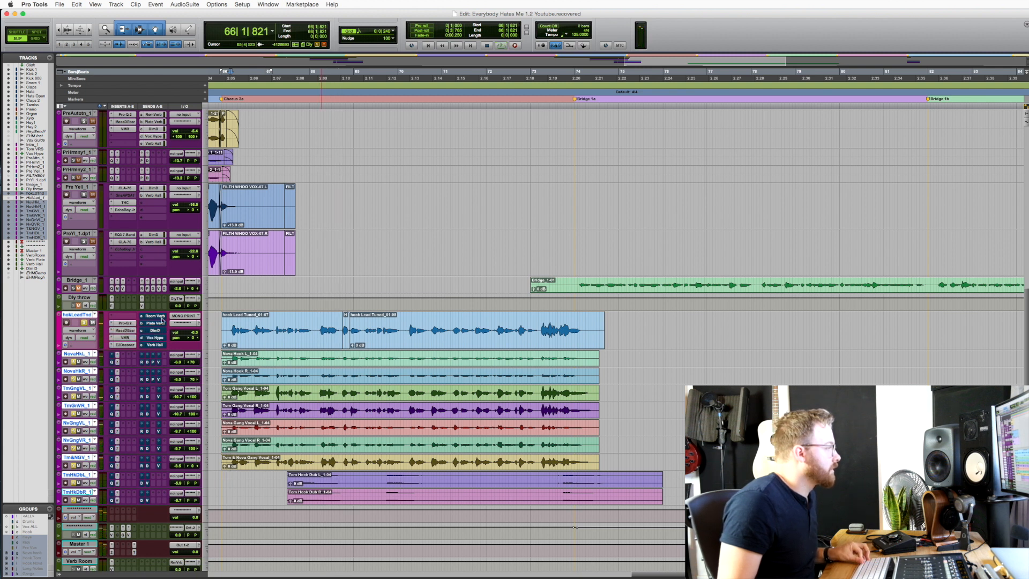
Step: Reactivate the inserts and sends on the selected chorus vocal tracks and play the fully processed stack
{"action": "key", "text": "space"}
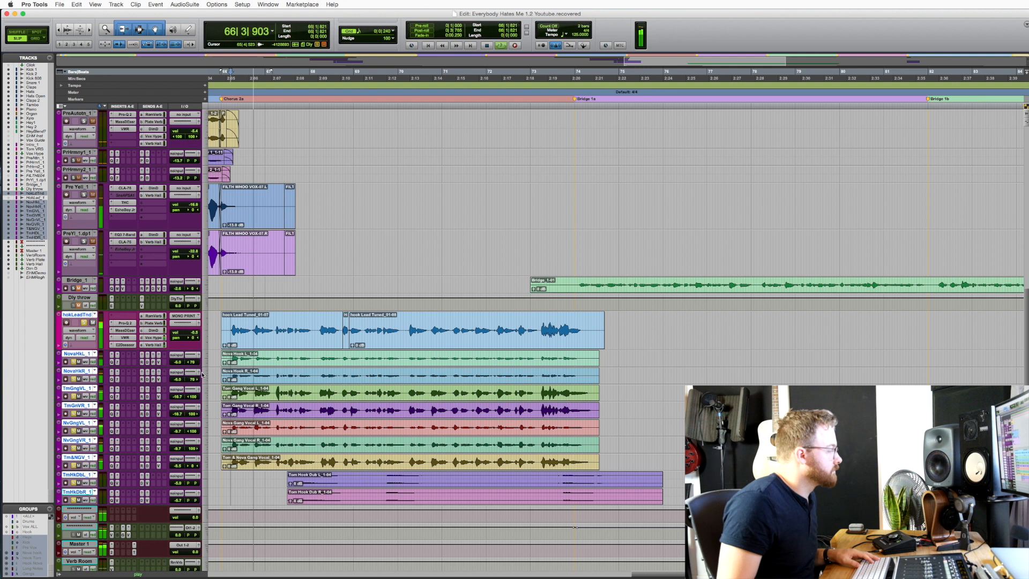
{"action": "key", "text": "super+bracketleft"}
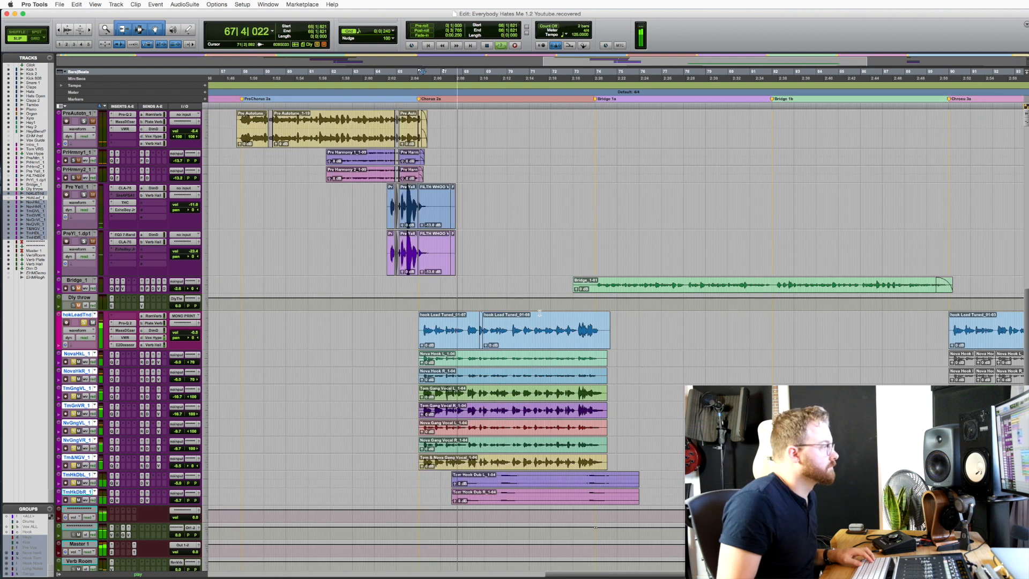
{"action": "scroll", "coordinate": [540, 313], "scroll_direction": "right", "scroll_amount": 5}
{"action": "key", "text": "space"}
Step: Place the playback position at the start of Bridge 1a, solo only the Bridge_1 vocal and increase its track height
{"action": "scroll", "coordinate": [320, 386], "scroll_direction": "right", "scroll_amount": 5}
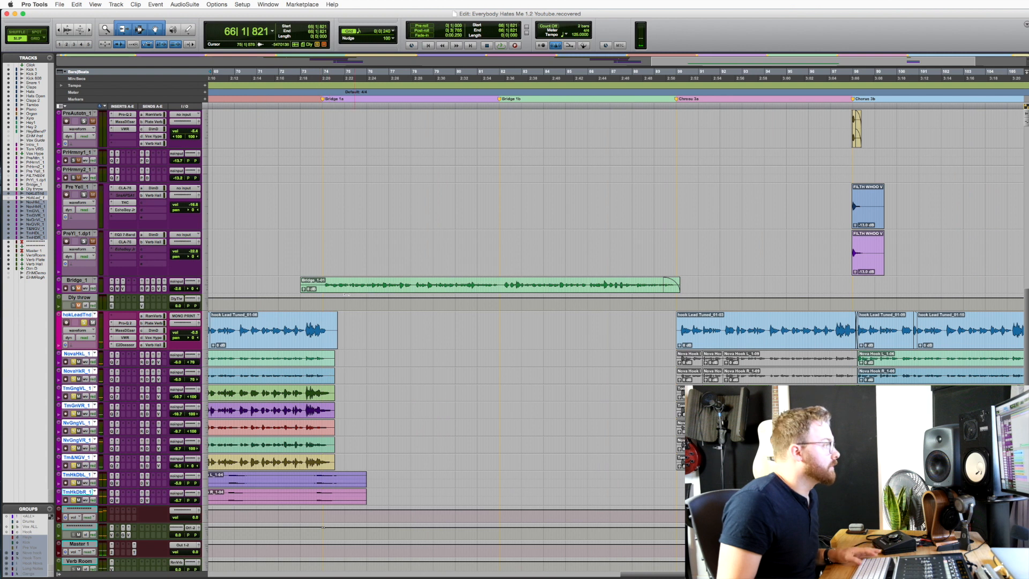
{"action": "left_click", "coordinate": [323, 283]}
{"action": "key", "text": "super+bracketleft"}
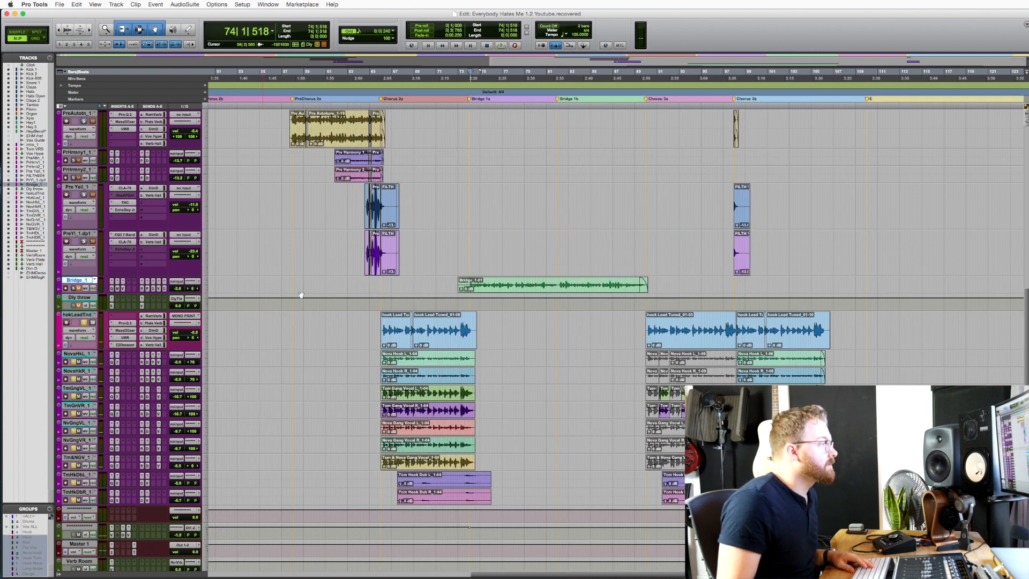
{"action": "left_click", "coordinate": [84, 323]}
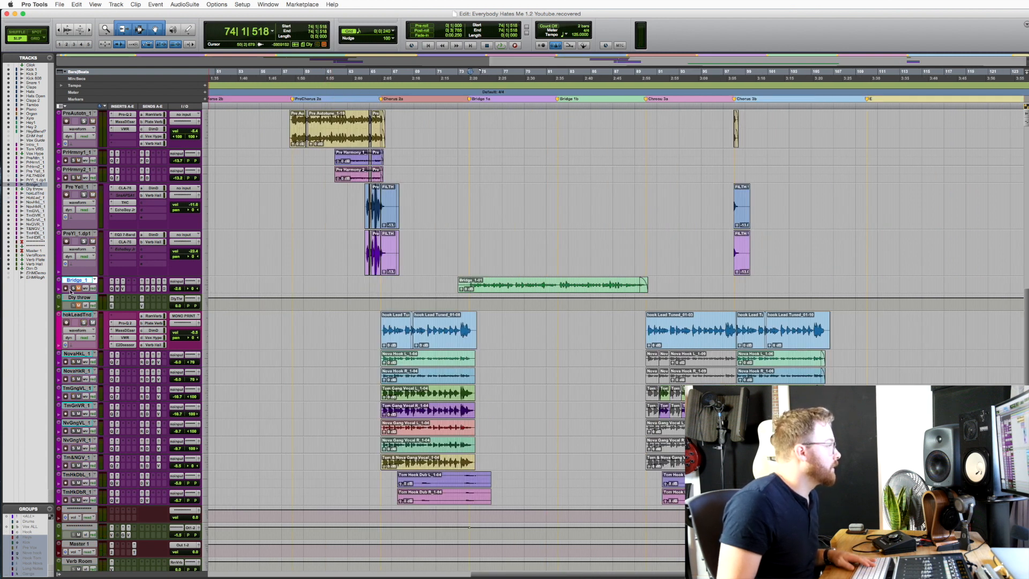
{"action": "key", "text": "super+bracketright"}
{"action": "key", "text": "super+bracketright"}
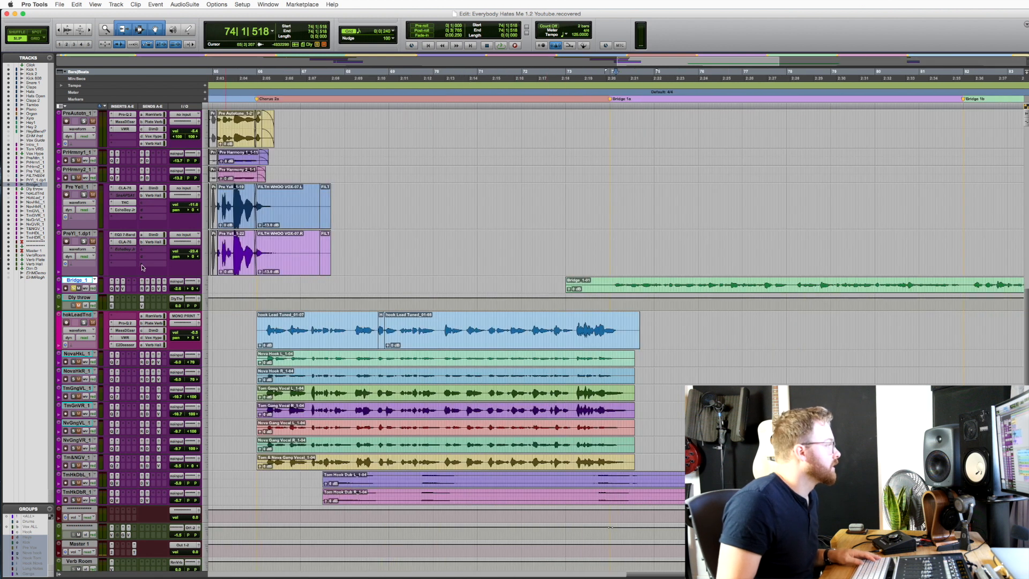
{"action": "left_click_drag", "start_coordinate": [110, 294], "coordinate": [123, 345]}
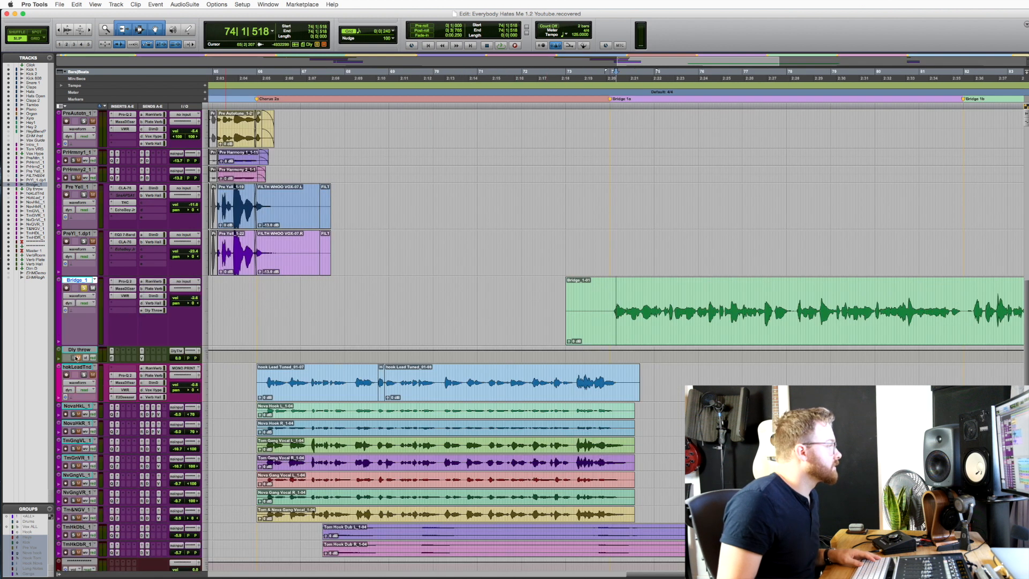
Step: Play the soloed Bridge_1 vocal with its processing from the start of Bridge 1a
{"action": "key", "text": "space"}
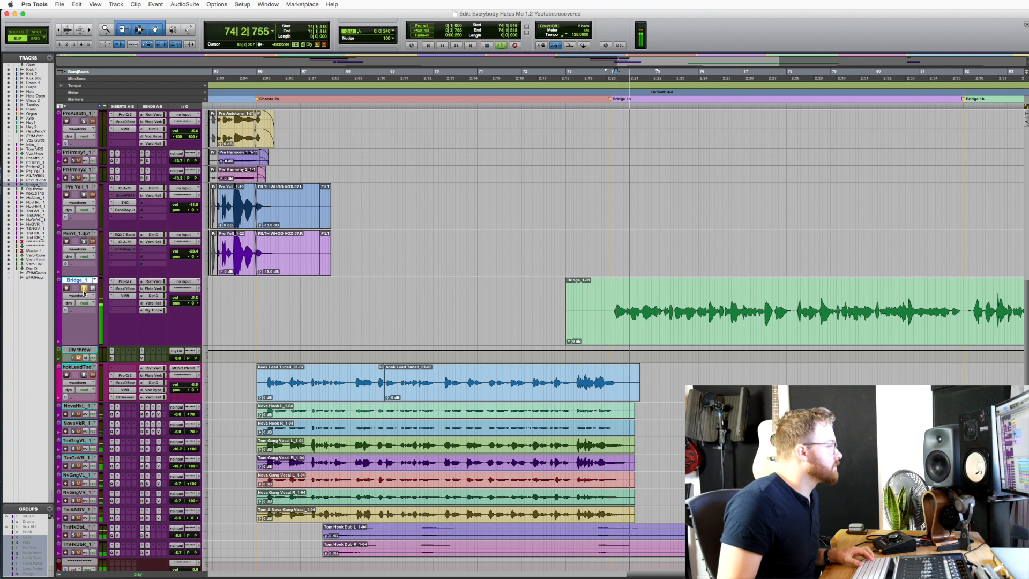
{"action": "scroll", "coordinate": [372, 310], "scroll_direction": "right", "scroll_amount": 3}
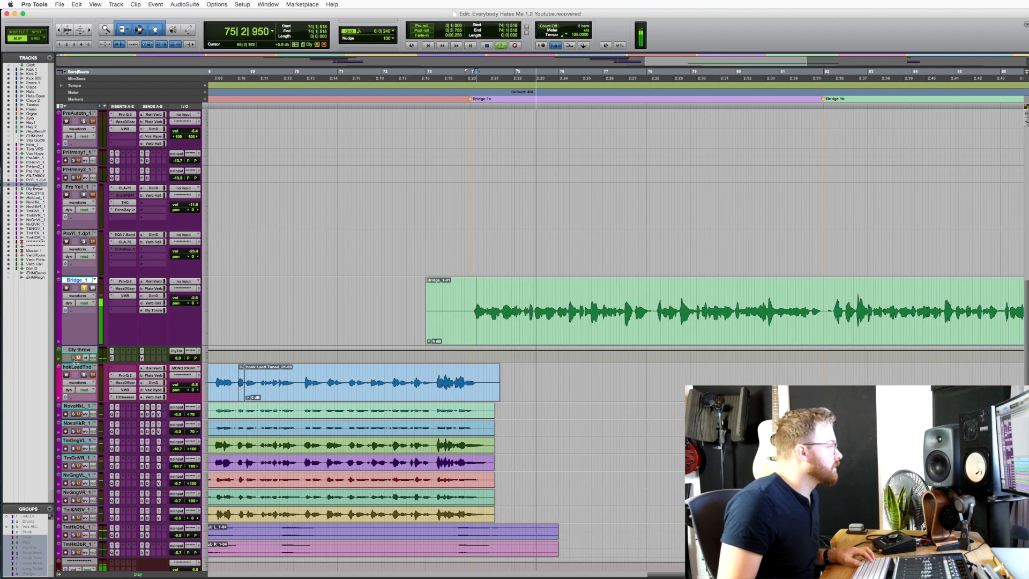
{"action": "scroll", "coordinate": [325, 326], "scroll_direction": "right", "scroll_amount": 3}
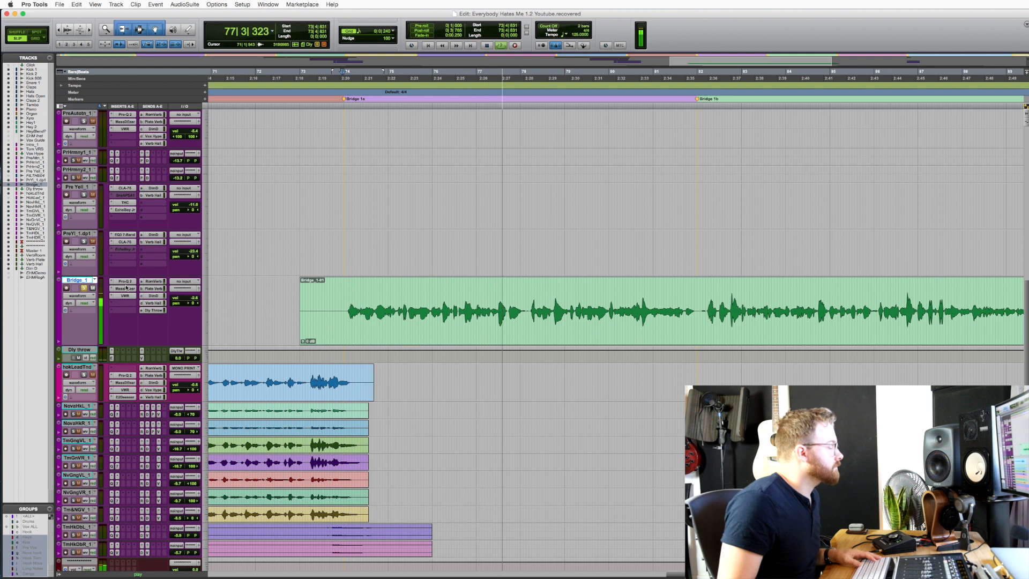
{"action": "key", "text": "space"}
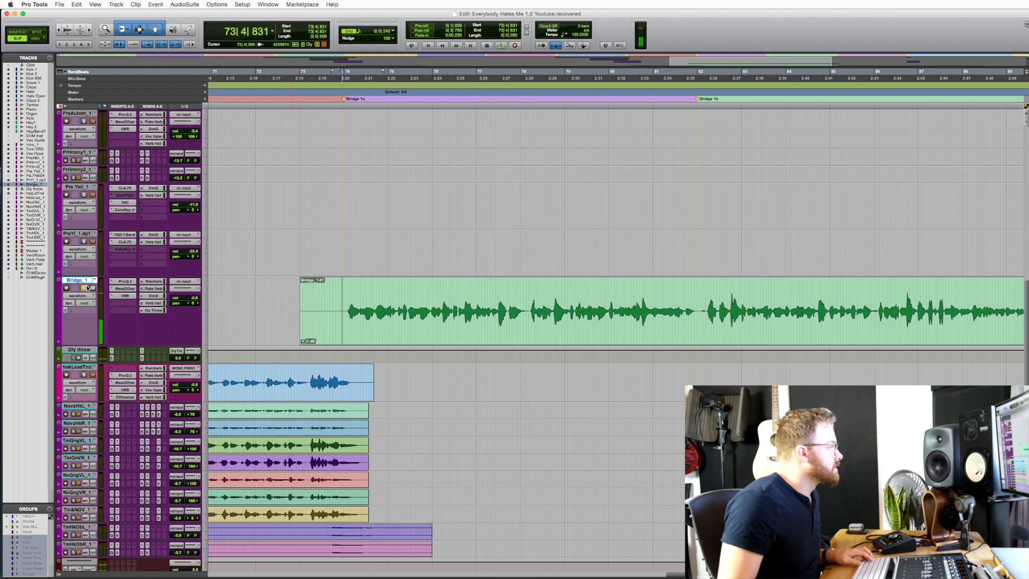
Step: Bypass every insert and send on Bridge_1 and play the dry bridge vocal from just before bar 74
{"action": "key", "text": "shift+a"}
{"action": "key", "text": "shift+q"}
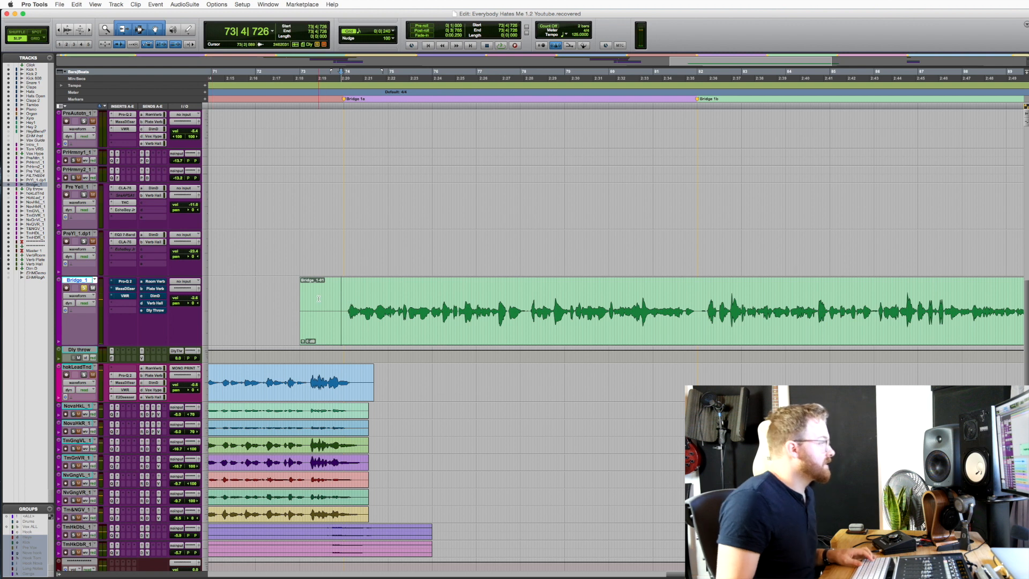
{"action": "left_click", "coordinate": [344, 291]}
{"action": "key", "text": "space"}
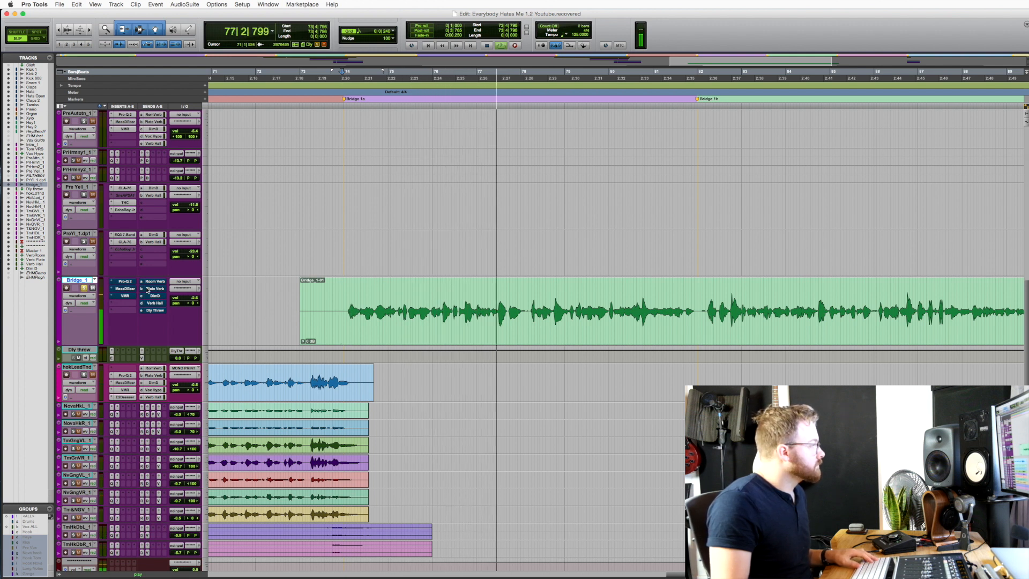
{"action": "key", "text": "space"}
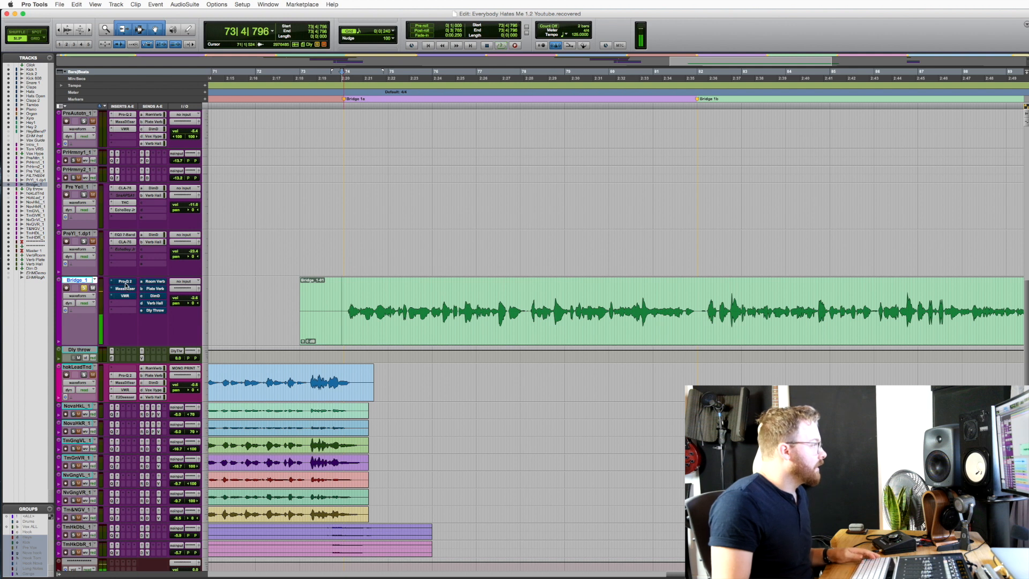
Step: Open Pro-Q 2 and the Massey DeEsser on Bridge_1 in turn, taking both inserts out of bypass
{"action": "left_click", "coordinate": [125, 281]}
{"action": "left_click", "coordinate": [579, 179]}
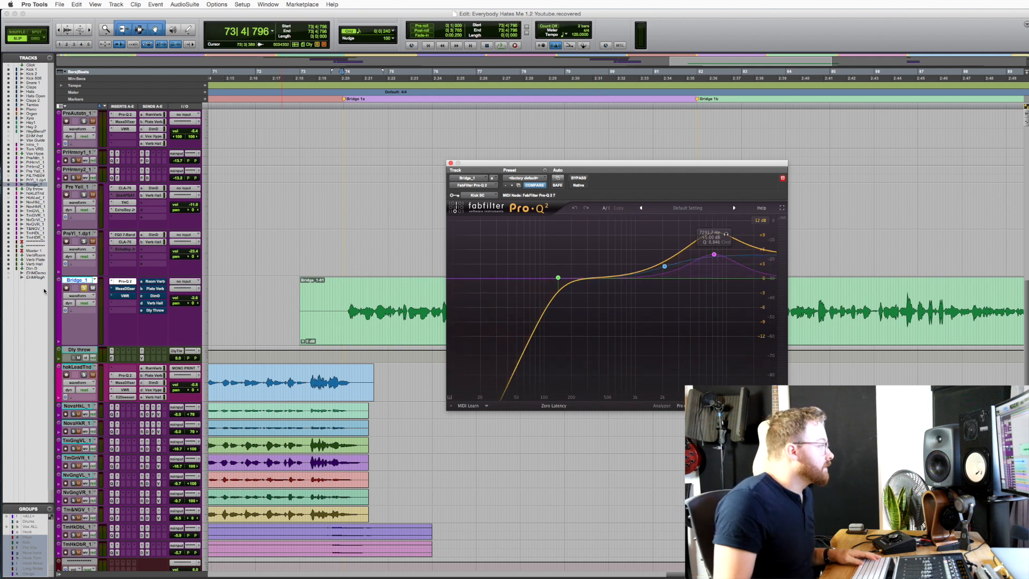
{"action": "left_click", "coordinate": [121, 288]}
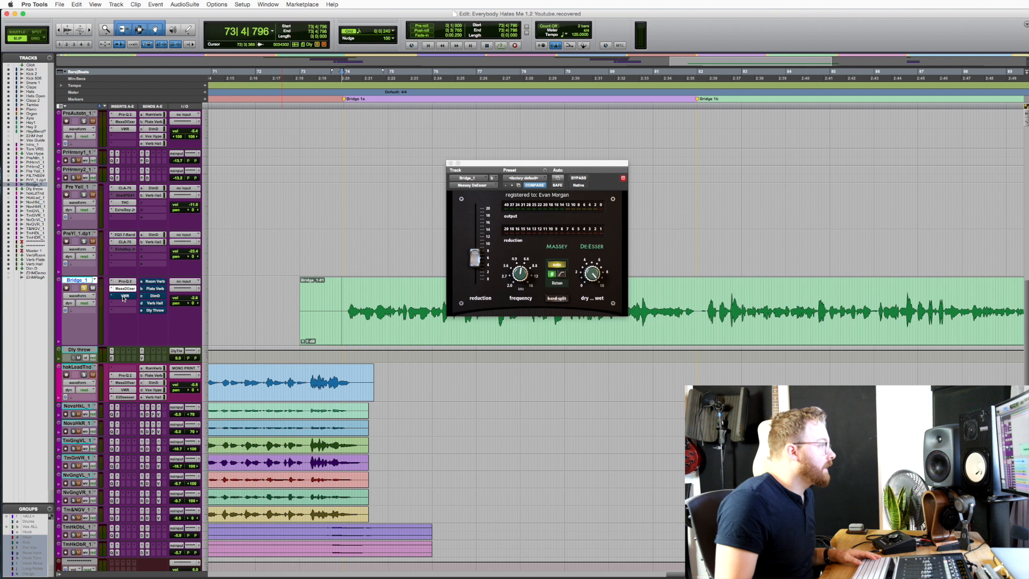
Step: Open the Virtual Mix Rack on Bridge_1, take it out of bypass, audition the bridge vocal through it and close the plug-in
{"action": "left_click", "coordinate": [125, 296]}
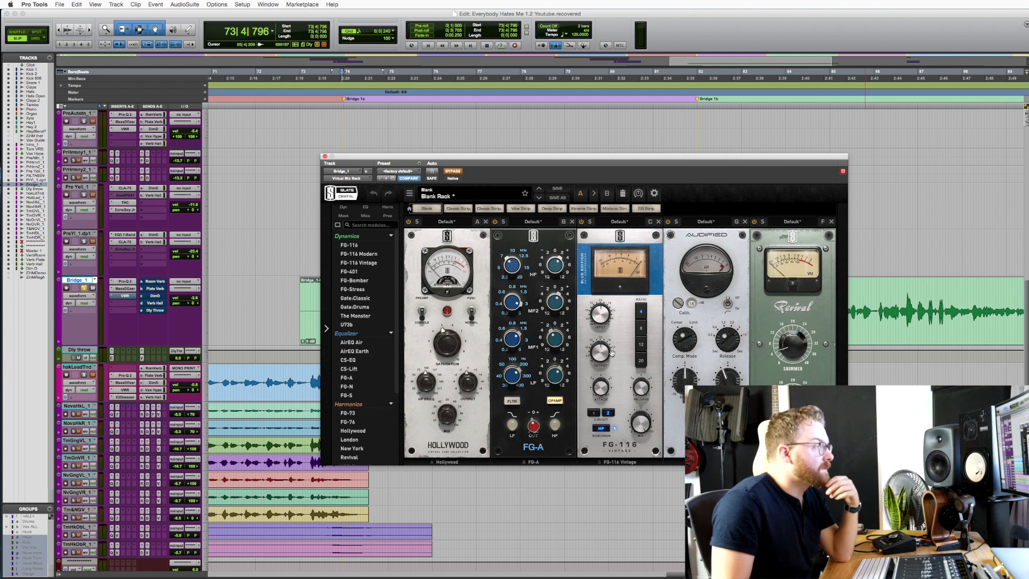
{"action": "key", "text": "space"}
{"action": "left_click", "coordinate": [454, 172]}
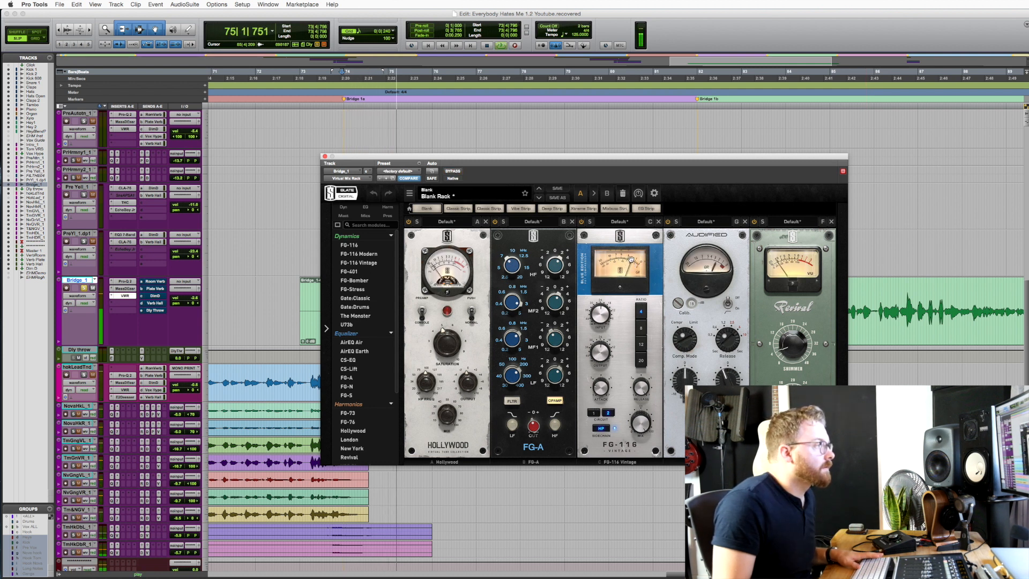
{"action": "key", "text": "space"}
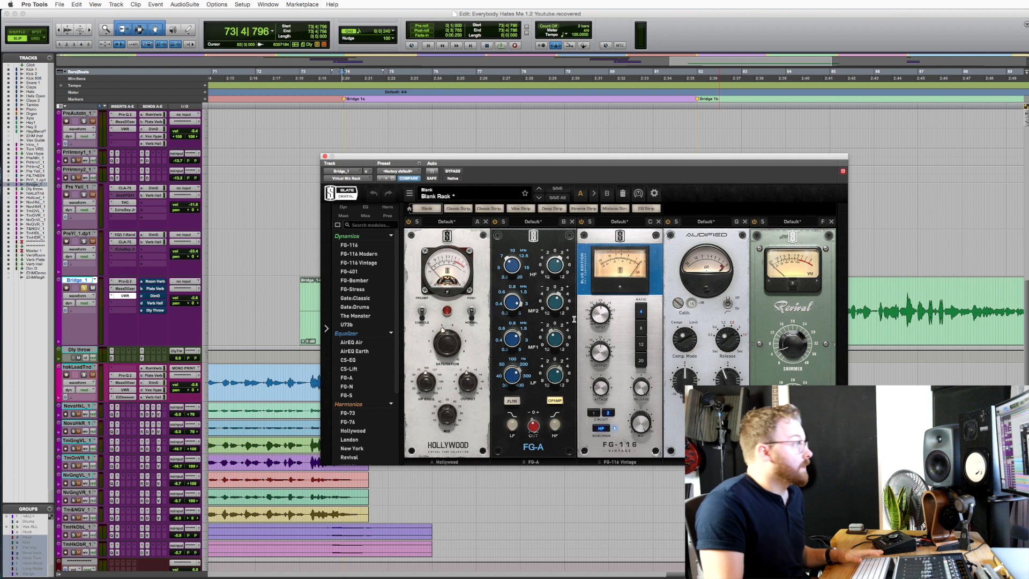
{"action": "key", "text": "space"}
{"action": "key", "text": "space"}
{"action": "left_click", "coordinate": [325, 156]}
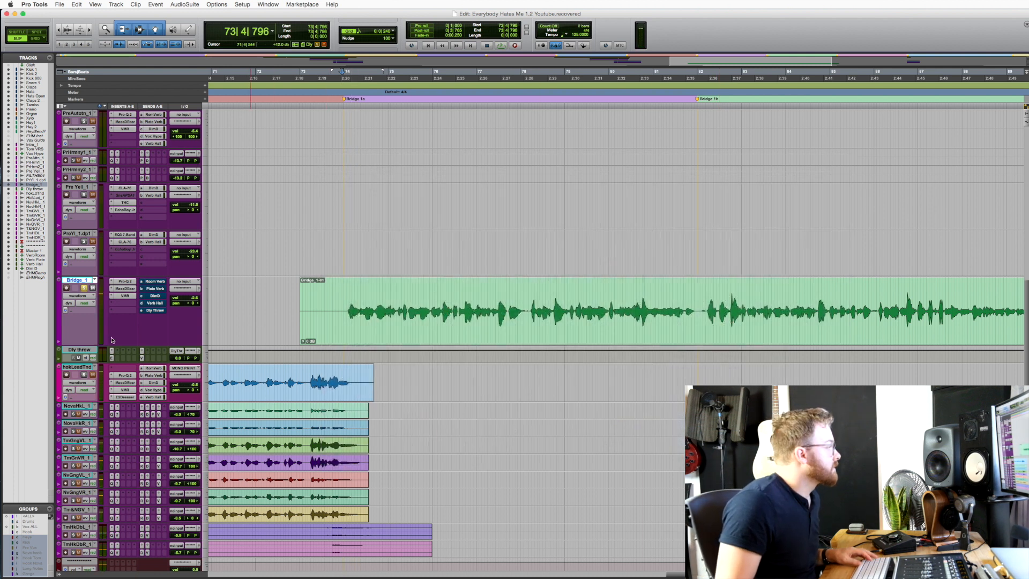
Step: Reactivate the Room Verb, Plate Verb, DimD and Verb Hall sends on Bridge_1
{"action": "left_click", "coordinate": [156, 282]}
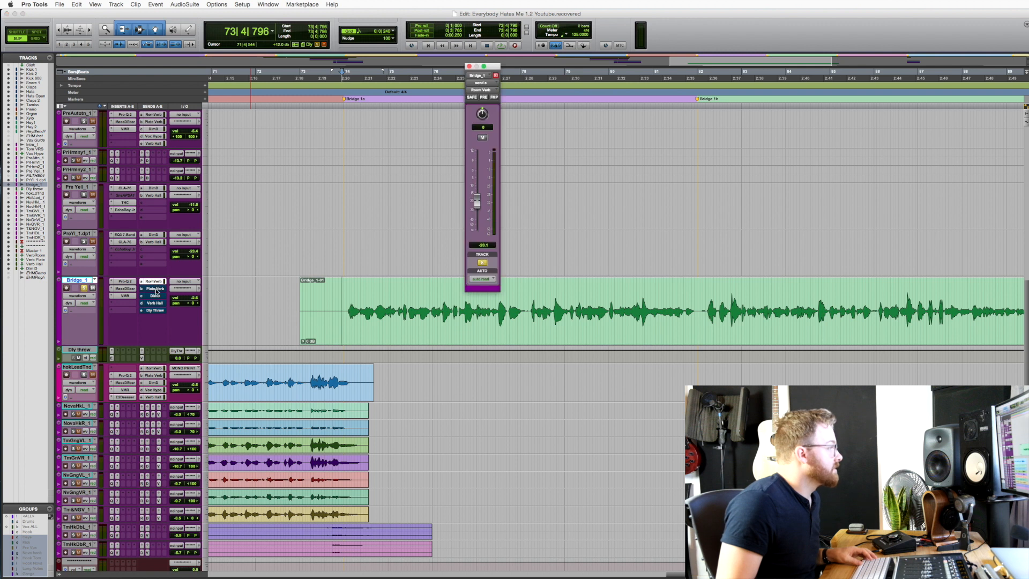
{"action": "left_click", "coordinate": [154, 289]}
{"action": "left_click", "coordinate": [155, 303]}
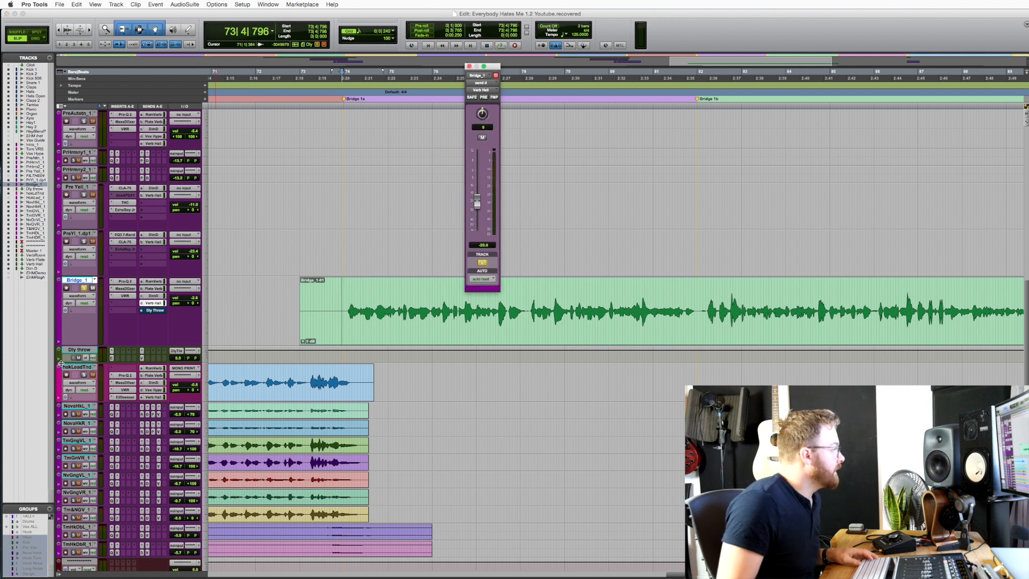
Step: Reactivate Bridge_1's Dly Throw send, show its level automation on the track and place the cursor before the first delay throw
{"action": "left_click", "coordinate": [158, 311]}
{"action": "left_click", "coordinate": [476, 205], "text": "ctrl+super"}
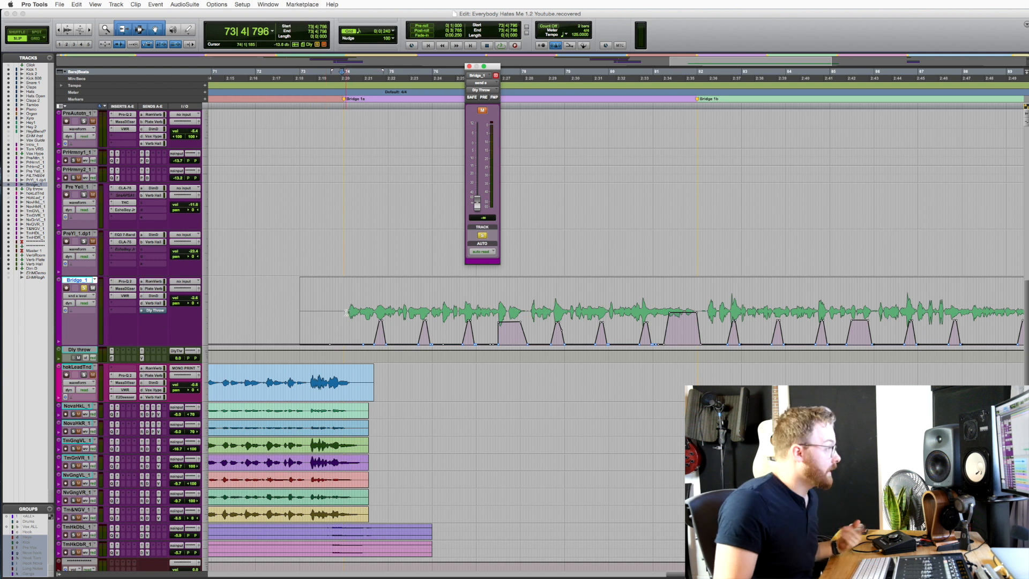
{"action": "left_click", "coordinate": [372, 333]}
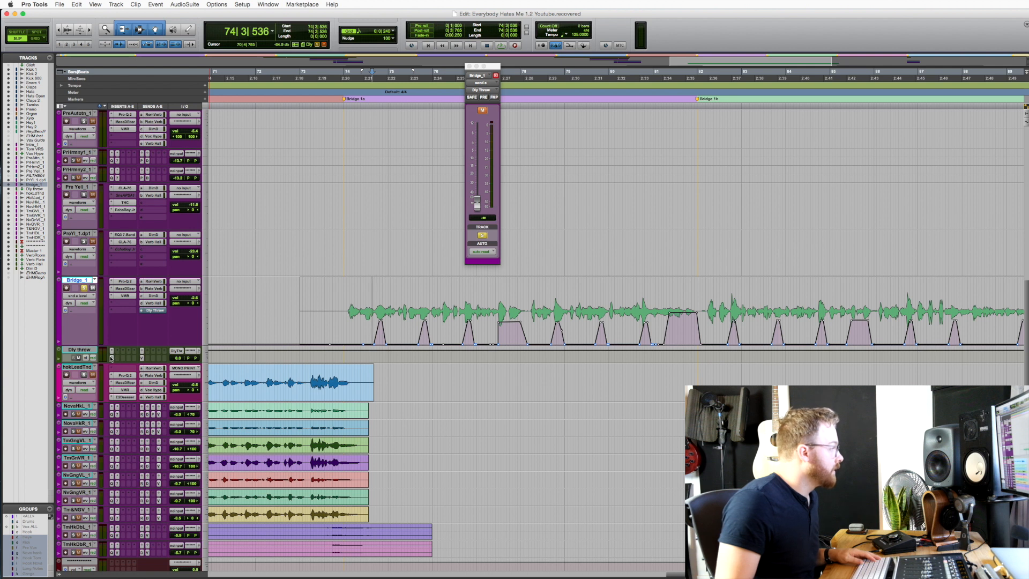
Step: Open EchoBoy Jr. on the Dly throw track and move its window below the bridge automation
{"action": "left_click", "coordinate": [112, 359]}
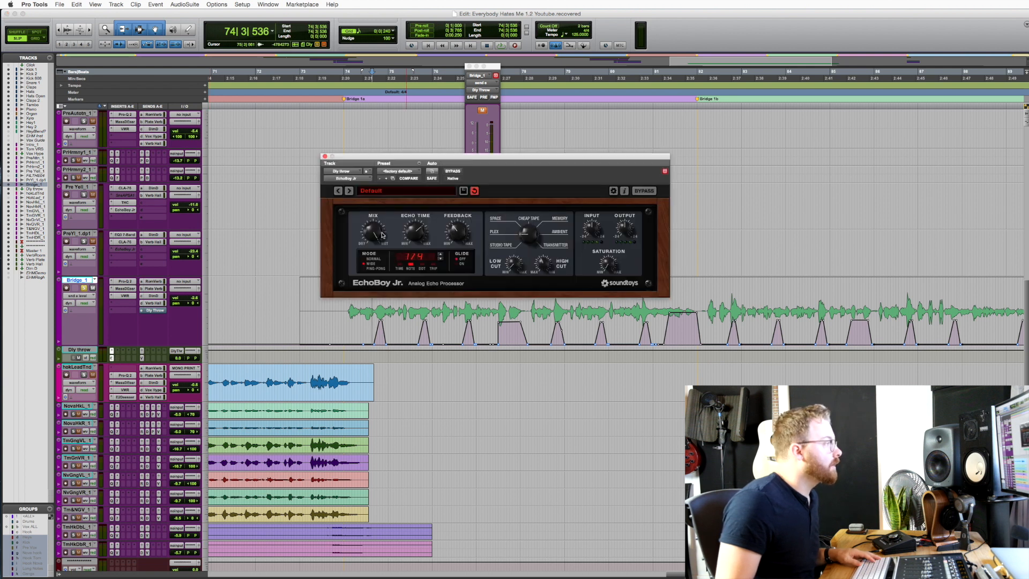
{"action": "left_click_drag", "start_coordinate": [469, 162], "coordinate": [475, 251]}
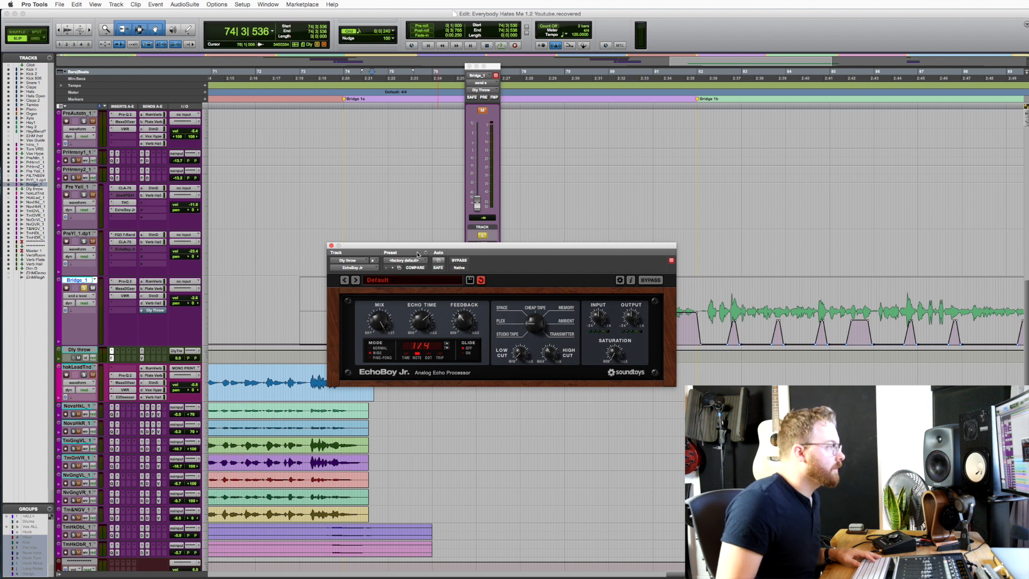
{"action": "left_click_drag", "start_coordinate": [451, 251], "coordinate": [472, 403]}
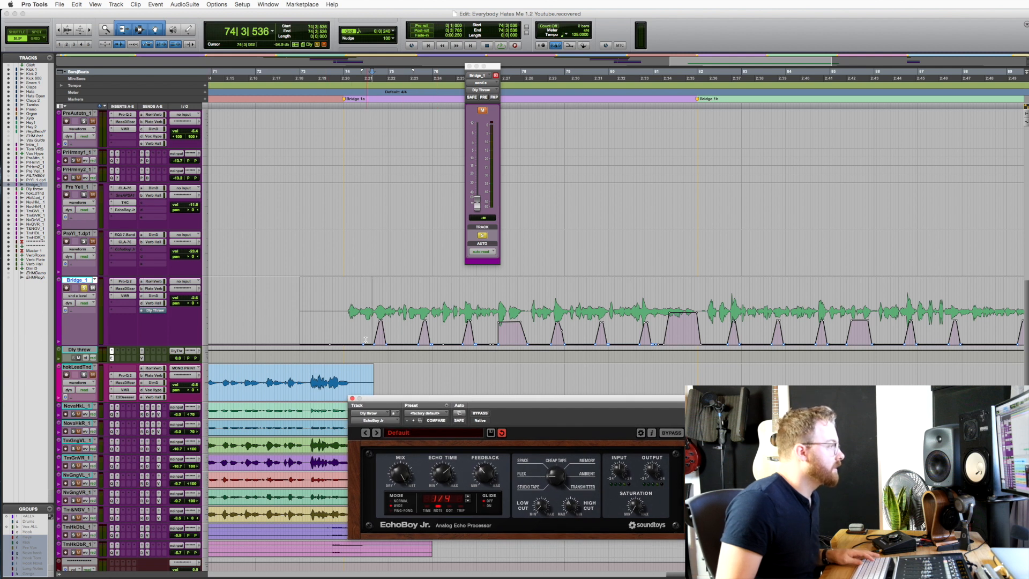
Step: Audition the bridge vocal from the start of Bridge 1a with the Dly Throw send muted and again with it unmuted
{"action": "left_click", "coordinate": [345, 325]}
{"action": "key", "text": "space"}
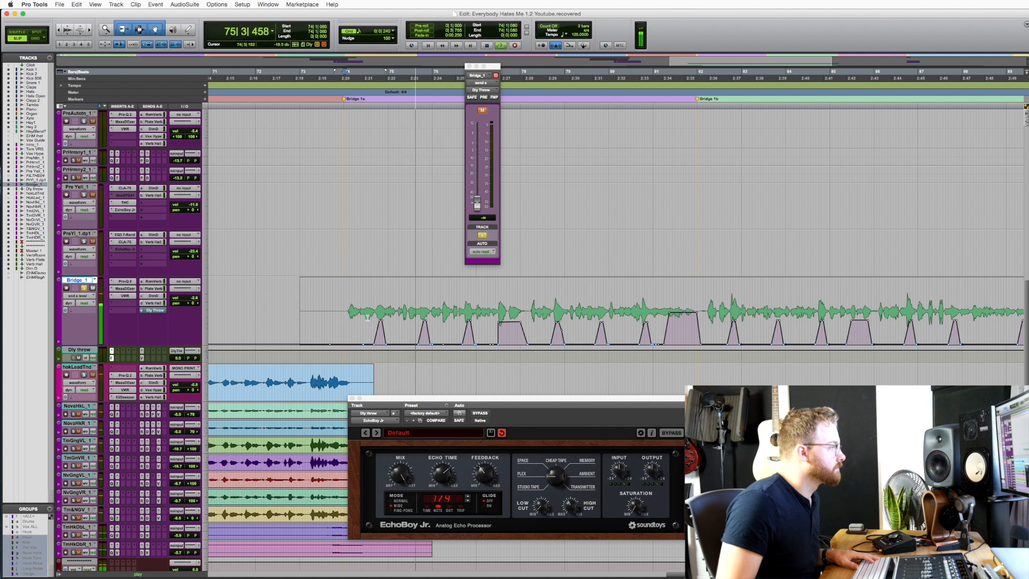
{"action": "key", "text": "space"}
{"action": "left_click", "coordinate": [352, 309]}
{"action": "key", "text": "space"}
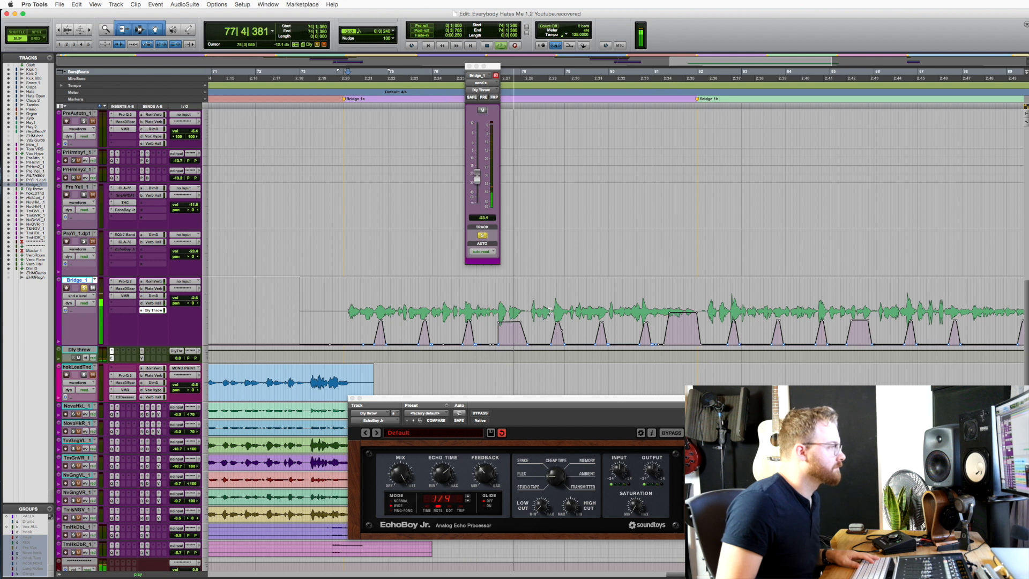
{"action": "key", "text": "space"}
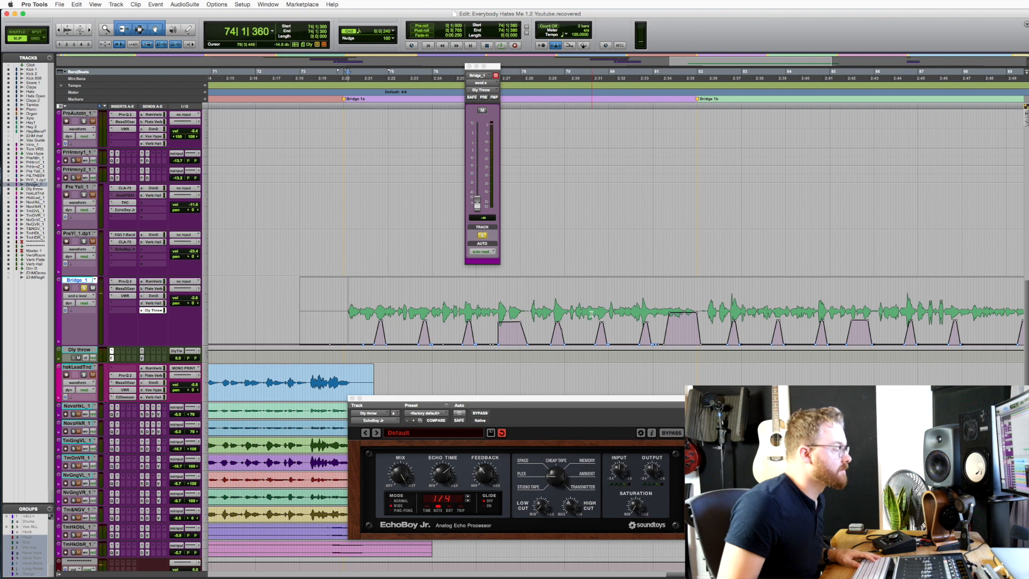
Step: Play the delay throws from bar 81 to the bridge's end while showing the Dly throw track's Verb Hall send
{"action": "left_click", "coordinate": [544, 315]}
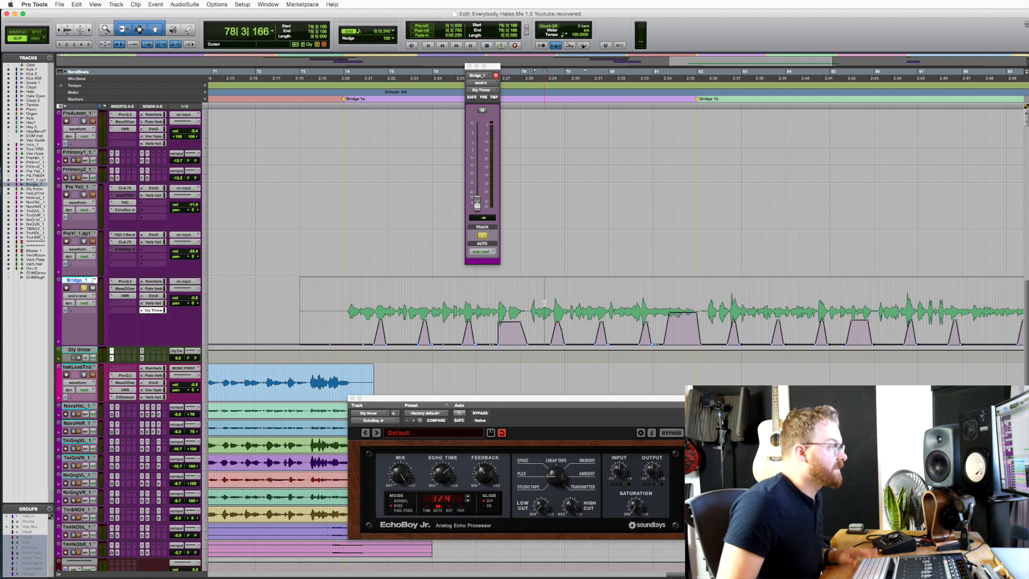
{"action": "left_click", "coordinate": [658, 309]}
{"action": "key", "text": "space"}
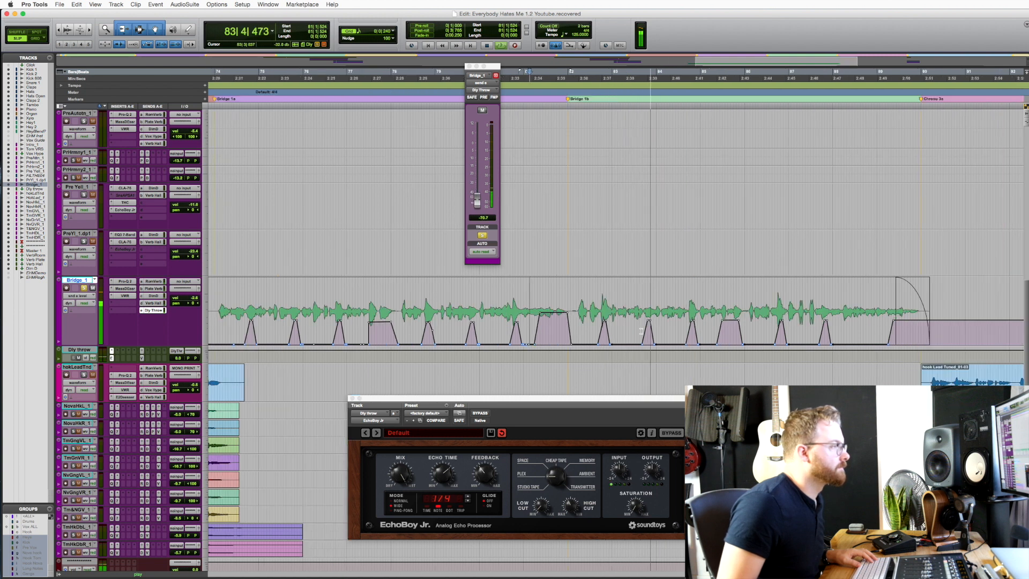
{"action": "left_click", "coordinate": [142, 358]}
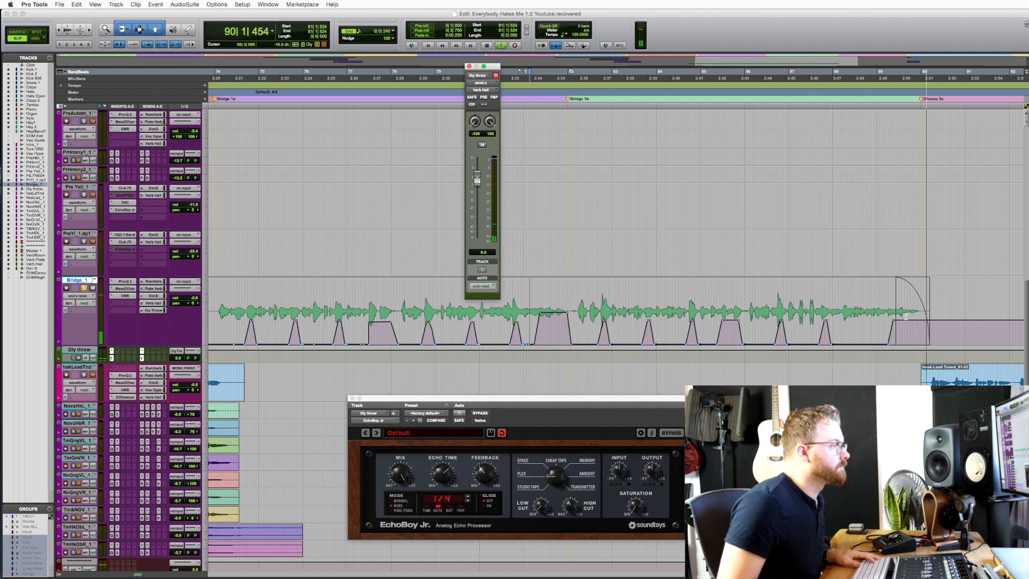
{"action": "key", "text": "space"}
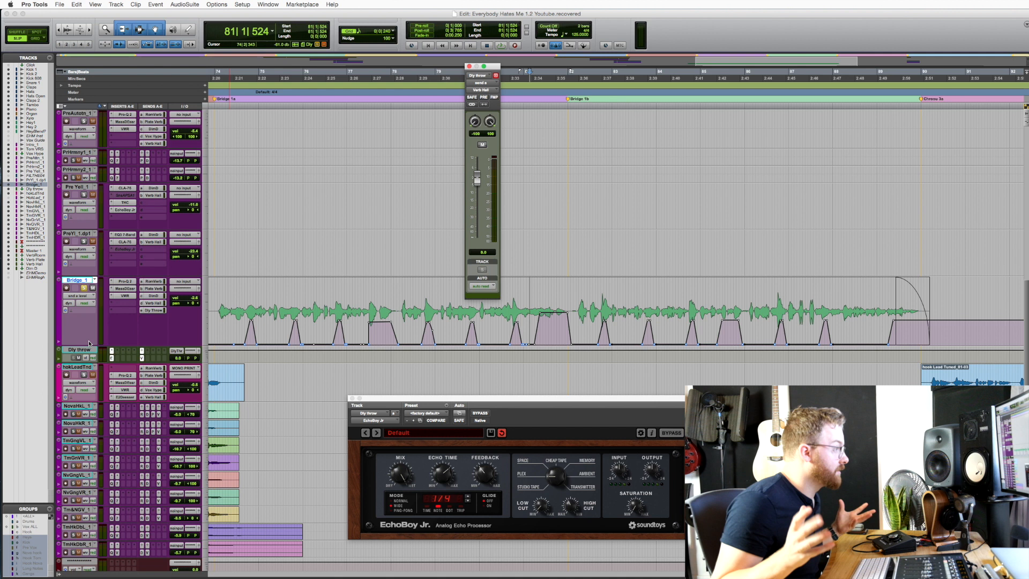
Step: Close the Verb Hall send window, set the EchoBoy Jr. echo time to 1/8 and audition from just before Bridge 1a
{"action": "scroll", "coordinate": [605, 276], "scroll_direction": "down", "scroll_amount": 2}
{"action": "key", "text": "r"}
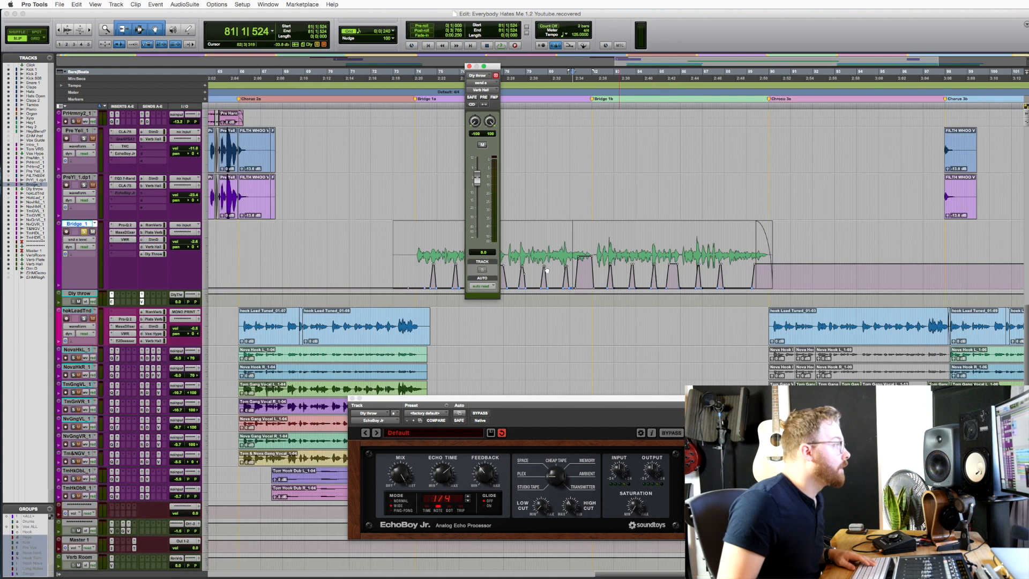
{"action": "left_click", "coordinate": [470, 67]}
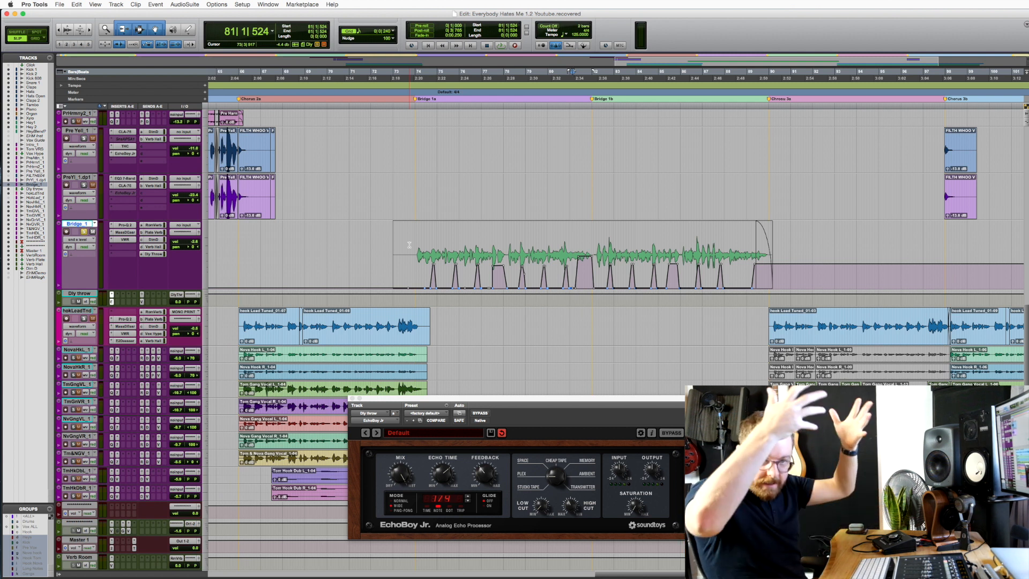
{"action": "key", "text": "space"}
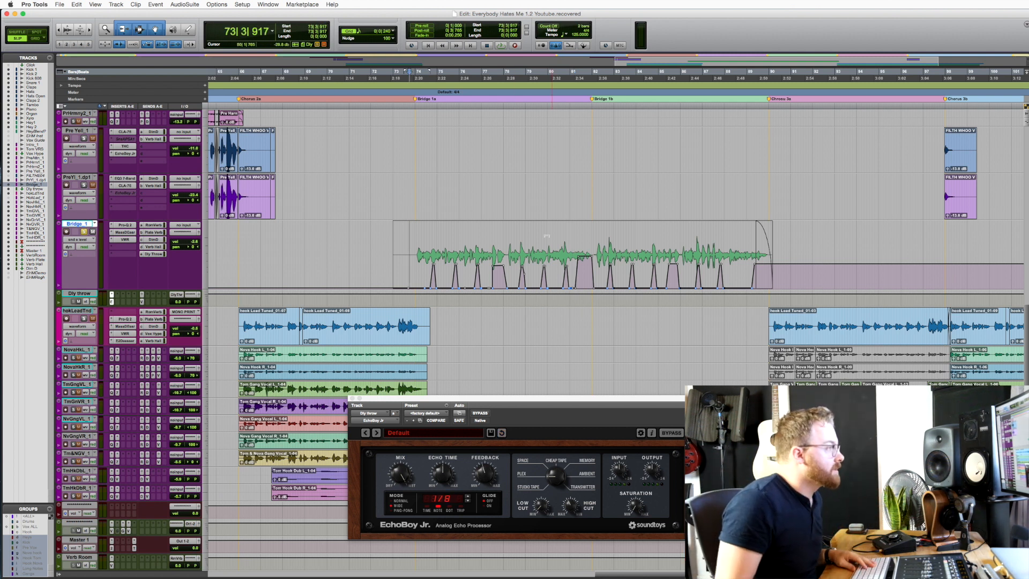
Step: Bring the whole song arrangement into view, close EchoBoy Jr. and take Bridge_1 out of solo
{"action": "scroll", "coordinate": [536, 252], "scroll_direction": "left", "scroll_amount": 5}
{"action": "scroll", "coordinate": [646, 253], "scroll_direction": "right", "scroll_amount": 3}
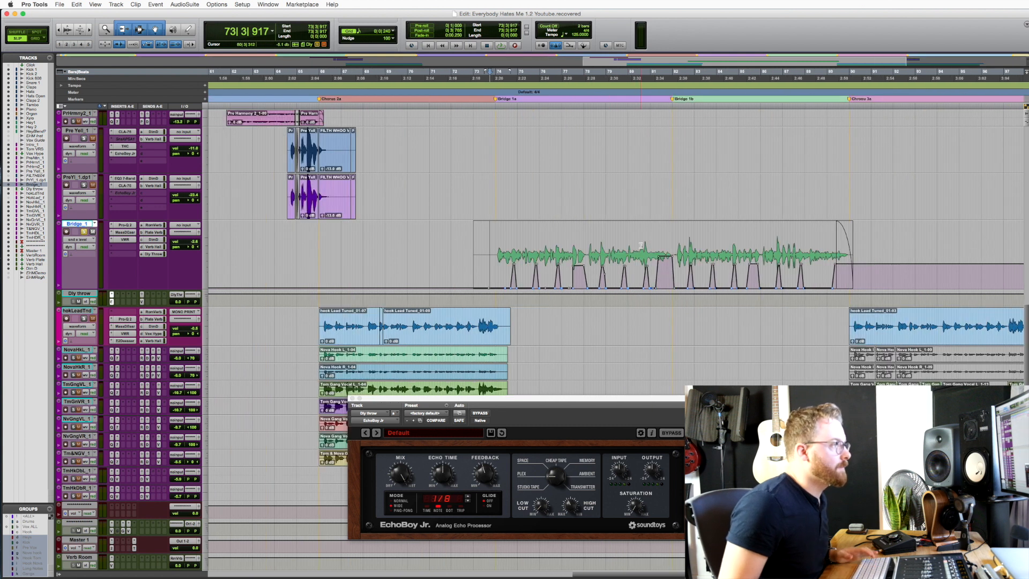
{"action": "key", "text": "r"}
{"action": "scroll", "coordinate": [664, 267], "scroll_direction": "up", "scroll_amount": 5}
{"action": "key", "text": "r"}
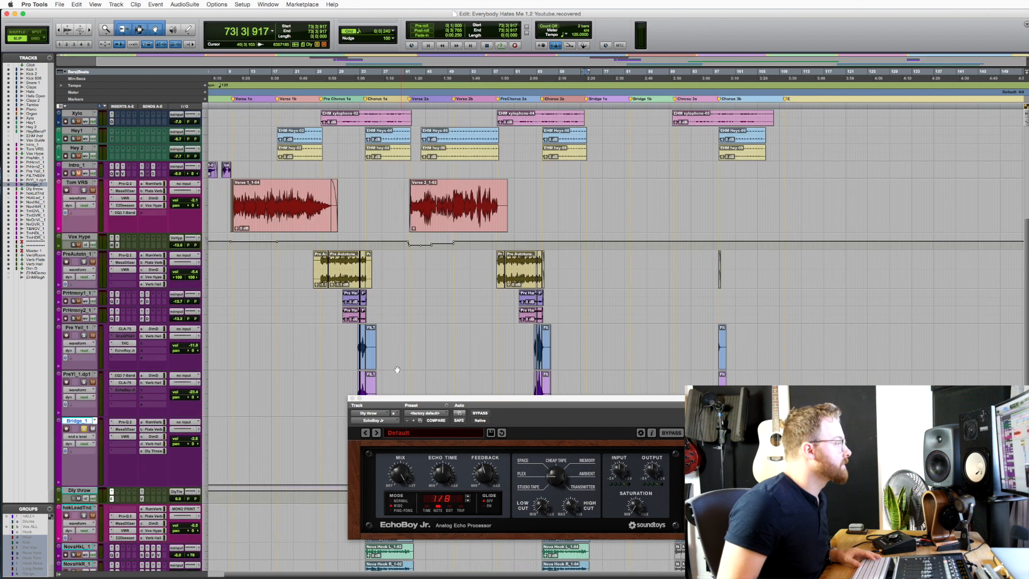
{"action": "left_click", "coordinate": [352, 398]}
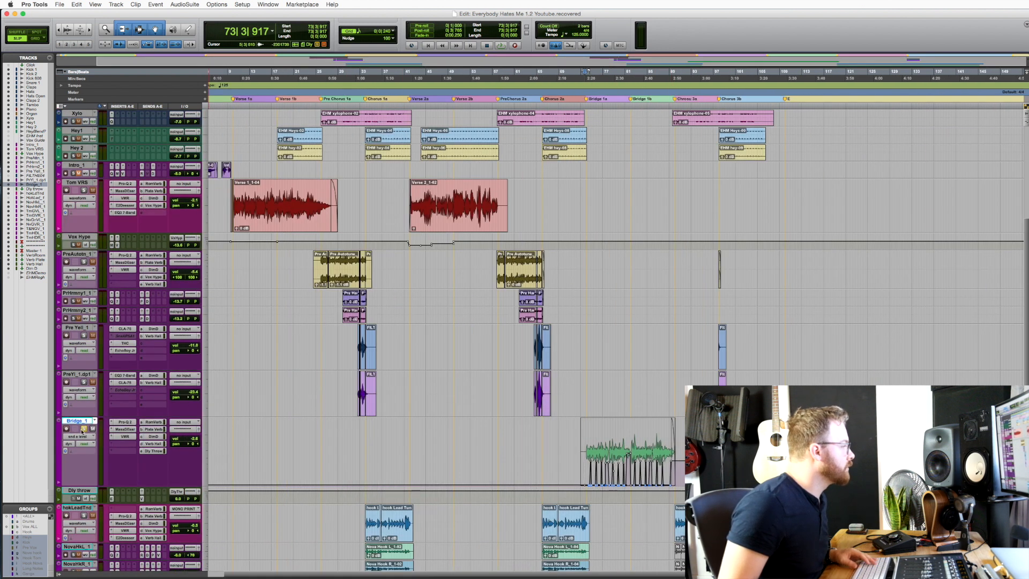
Step: Enlarge the green submix track above Master 1 and delete its volume automation jump after the song's final fade-out
{"action": "scroll", "coordinate": [422, 371], "scroll_direction": "down", "scroll_amount": 10}
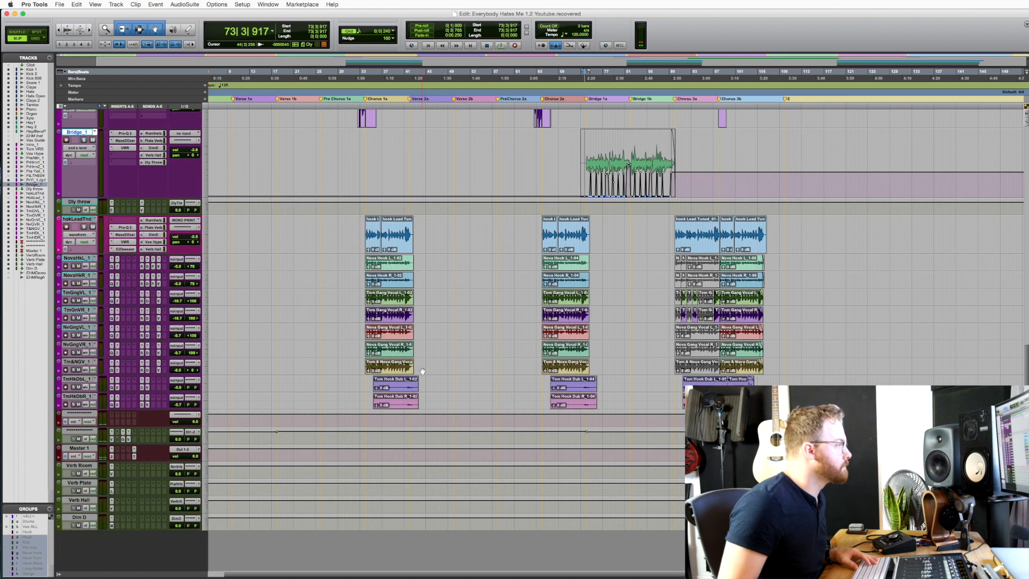
{"action": "left_click", "coordinate": [203, 436]}
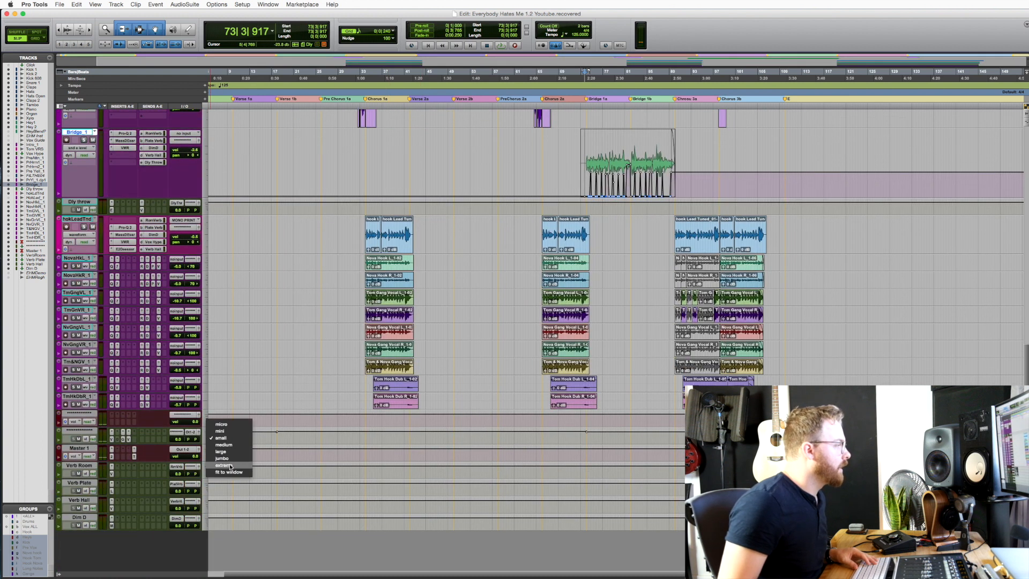
{"action": "left_click", "coordinate": [360, 398]}
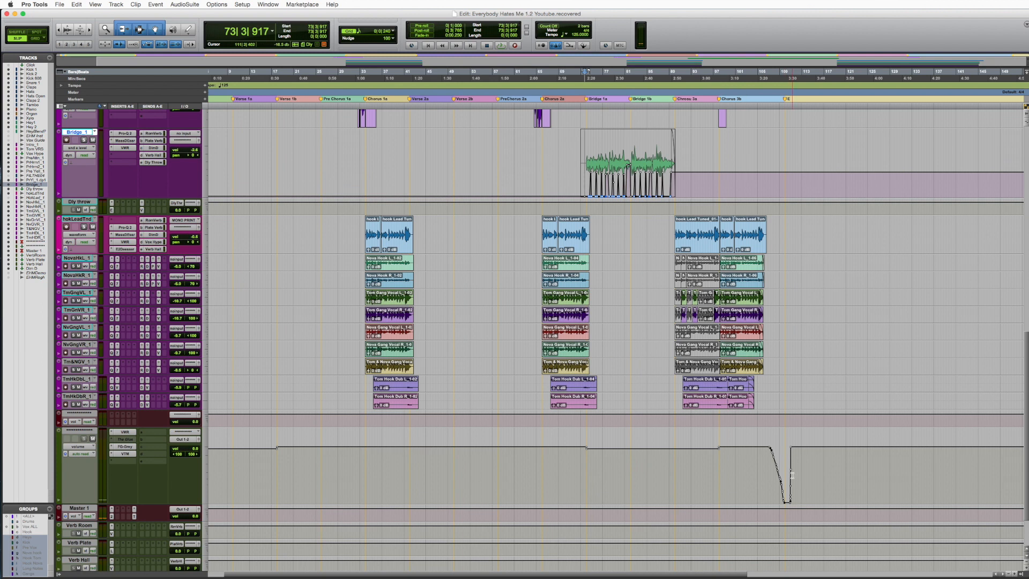
{"action": "left_click_drag", "start_coordinate": [790, 480], "coordinate": [807, 480]}
{"action": "key", "text": "Delete"}
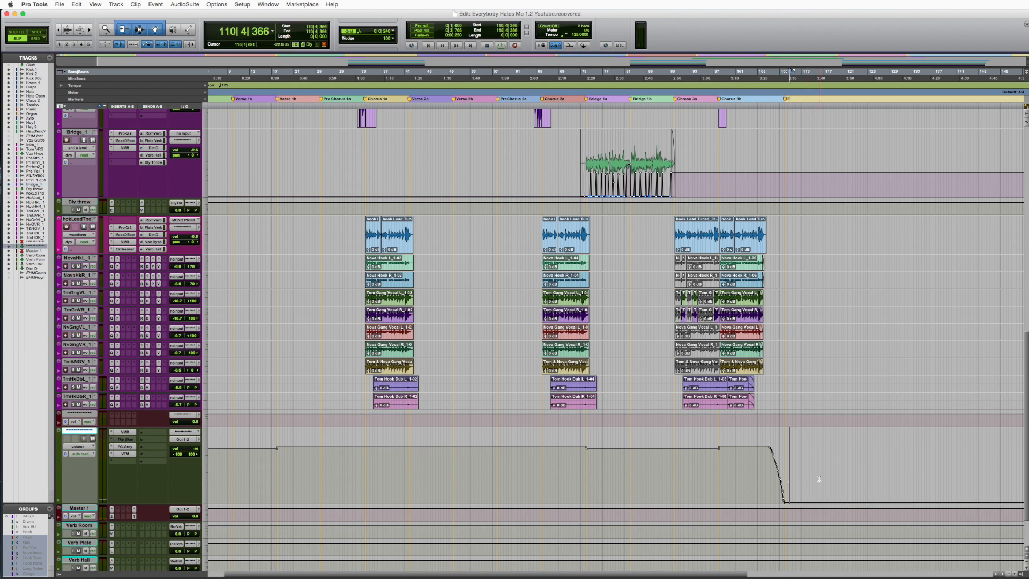
{"action": "scroll", "coordinate": [669, 324], "scroll_direction": "up", "scroll_amount": 15}
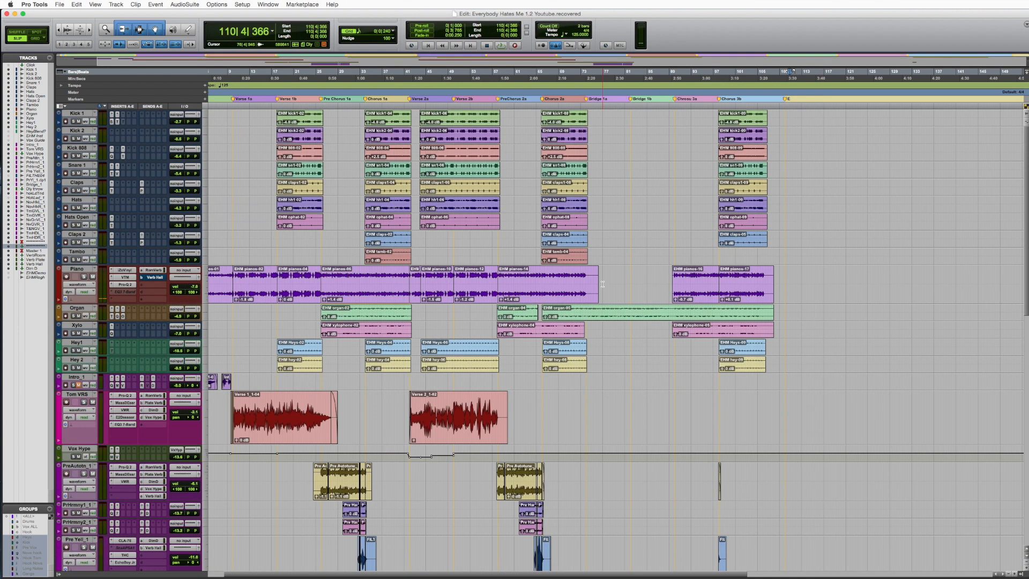
{"action": "scroll", "coordinate": [602, 284], "scroll_direction": "down", "scroll_amount": 15}
{"action": "scroll", "coordinate": [486, 303], "scroll_direction": "up", "scroll_amount": 11}
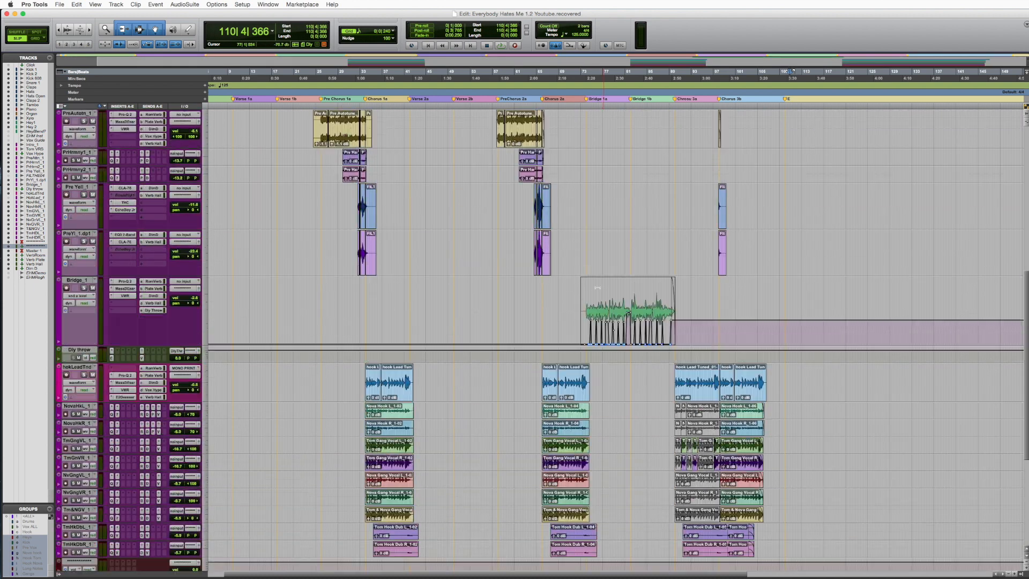